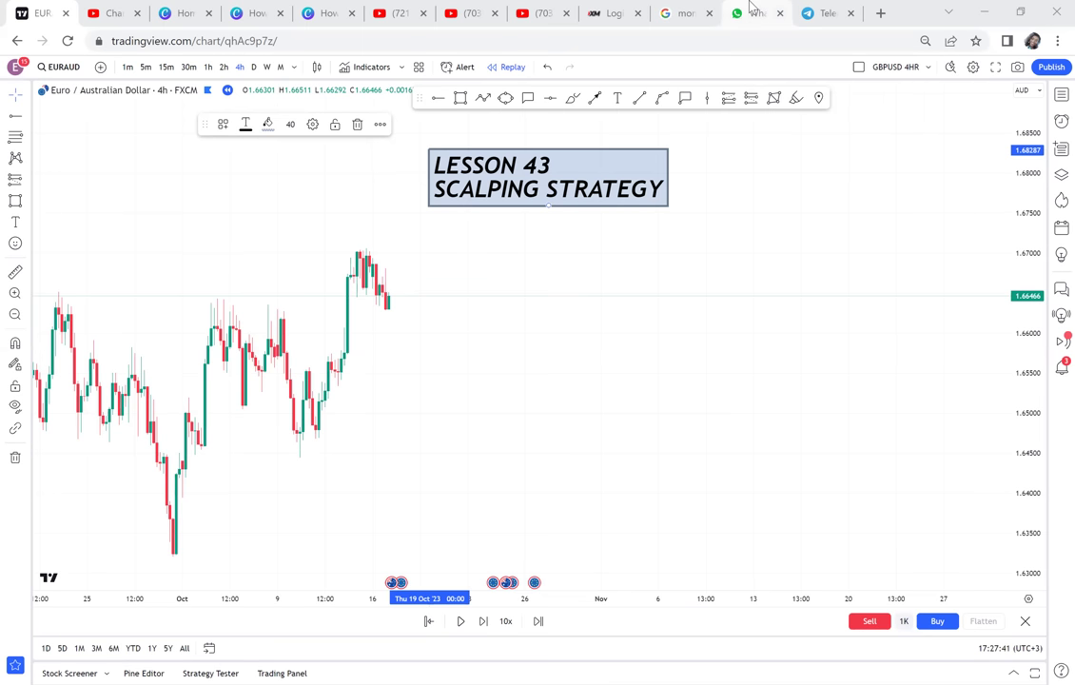
Add a text note to the empty chart area below the lesson title with the first line "1. UPTREND".
left_click(617, 100)
left_click(518, 293)
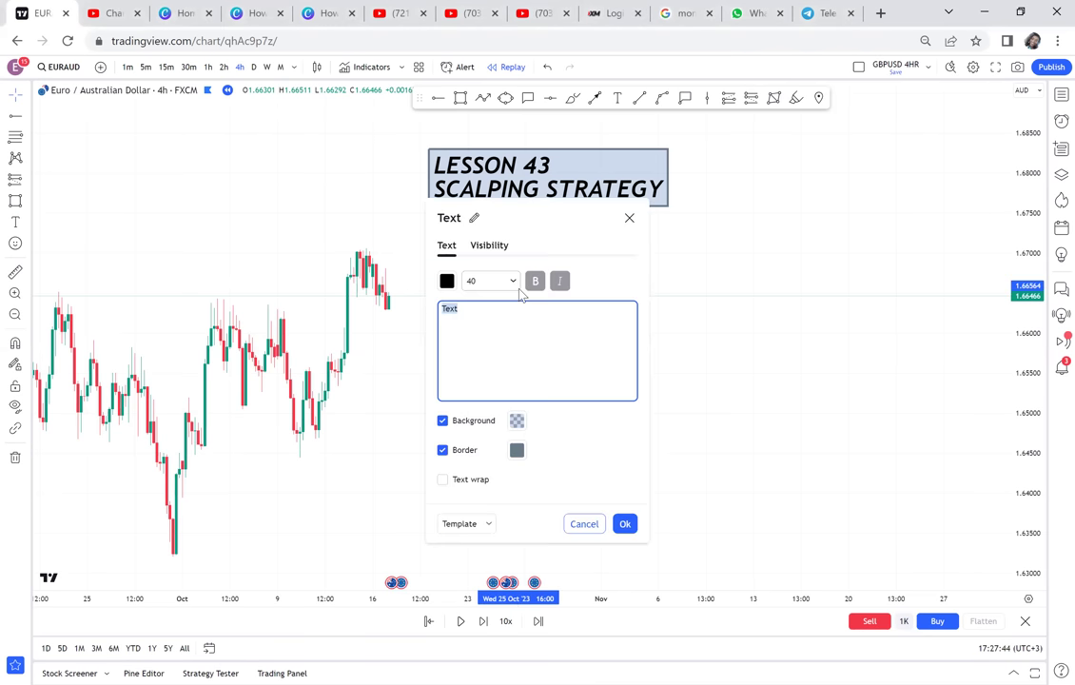
type("1. UPTREND")
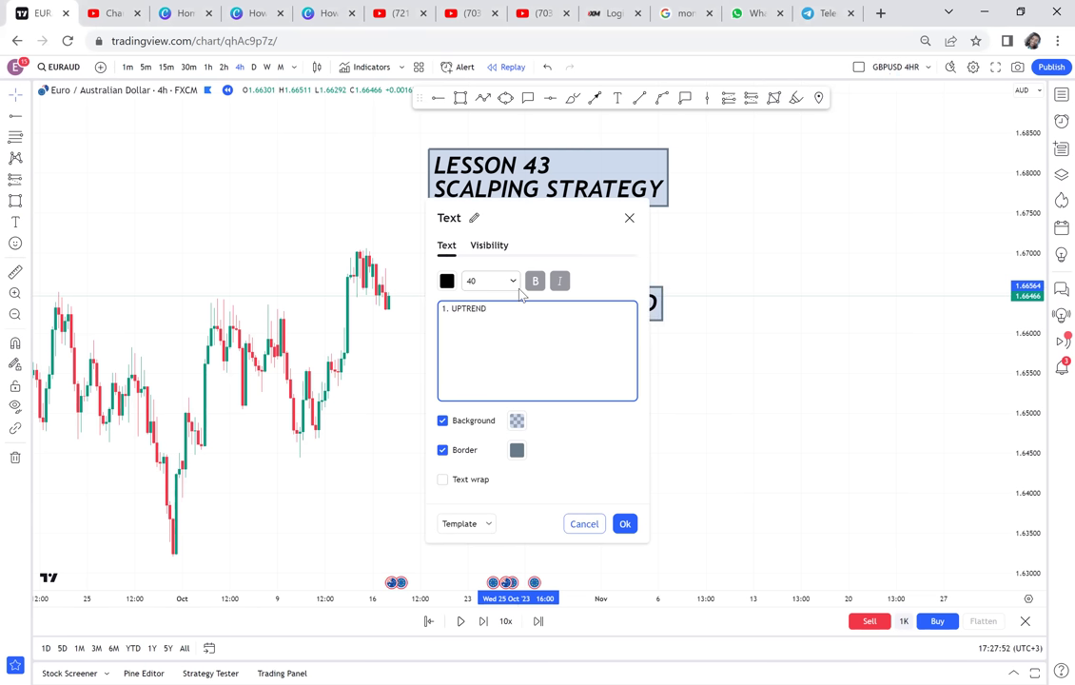
Add a second line to the note reading "MARK RESISTANCE AND CHECK IF WE HAVE".
key("Return")
type("MARK ")
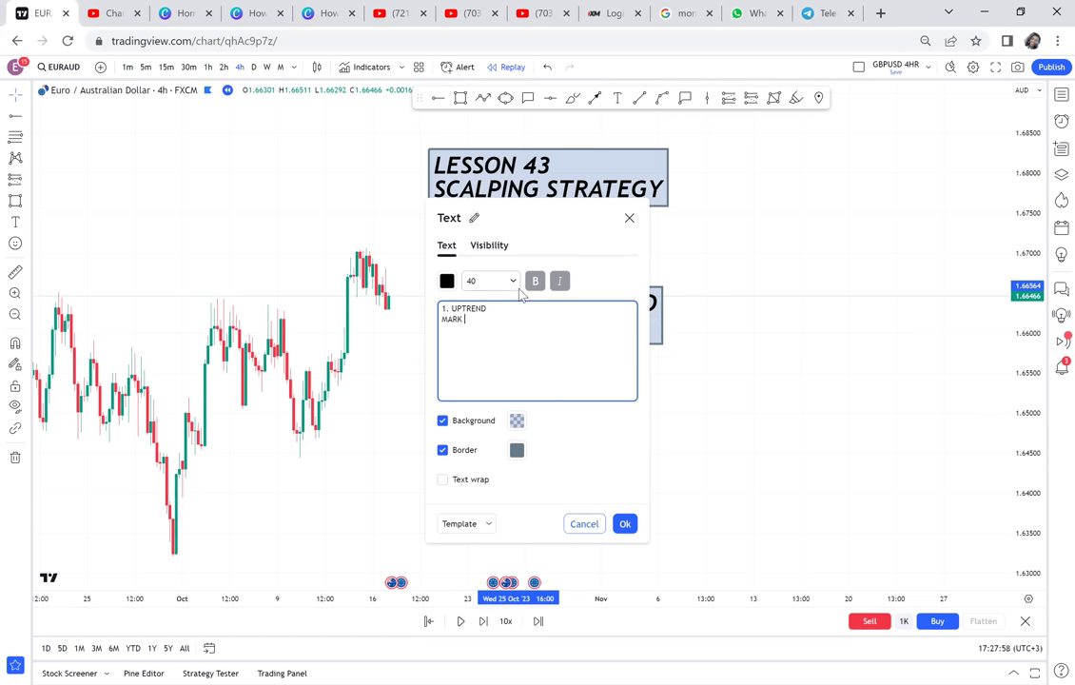
type("RESISTANC")
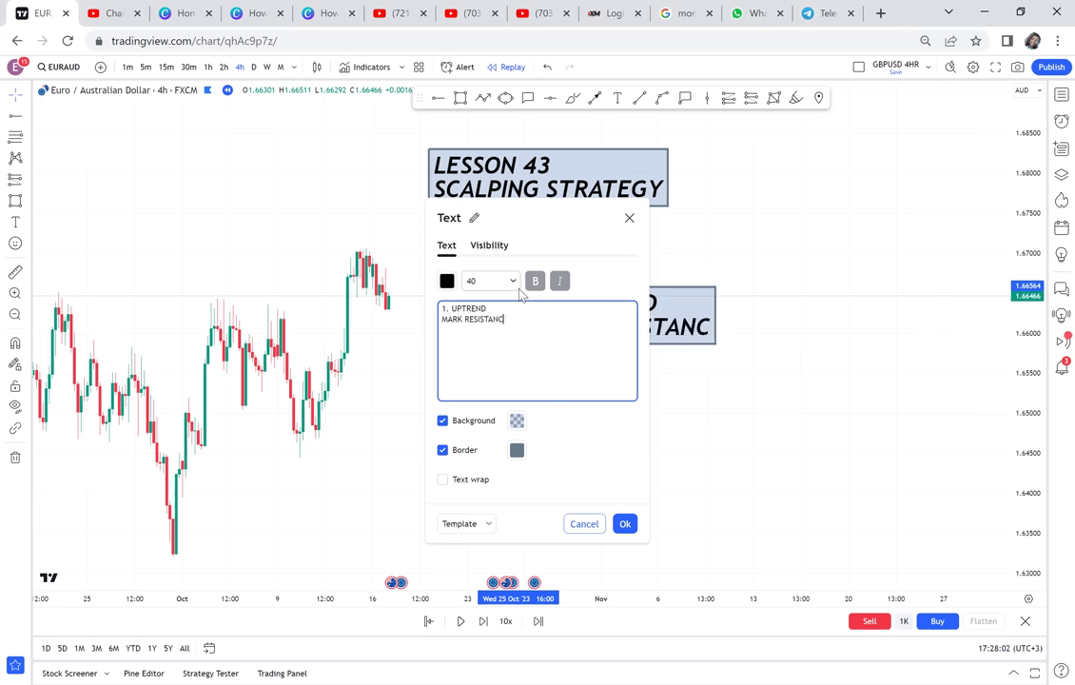
type("E AND")
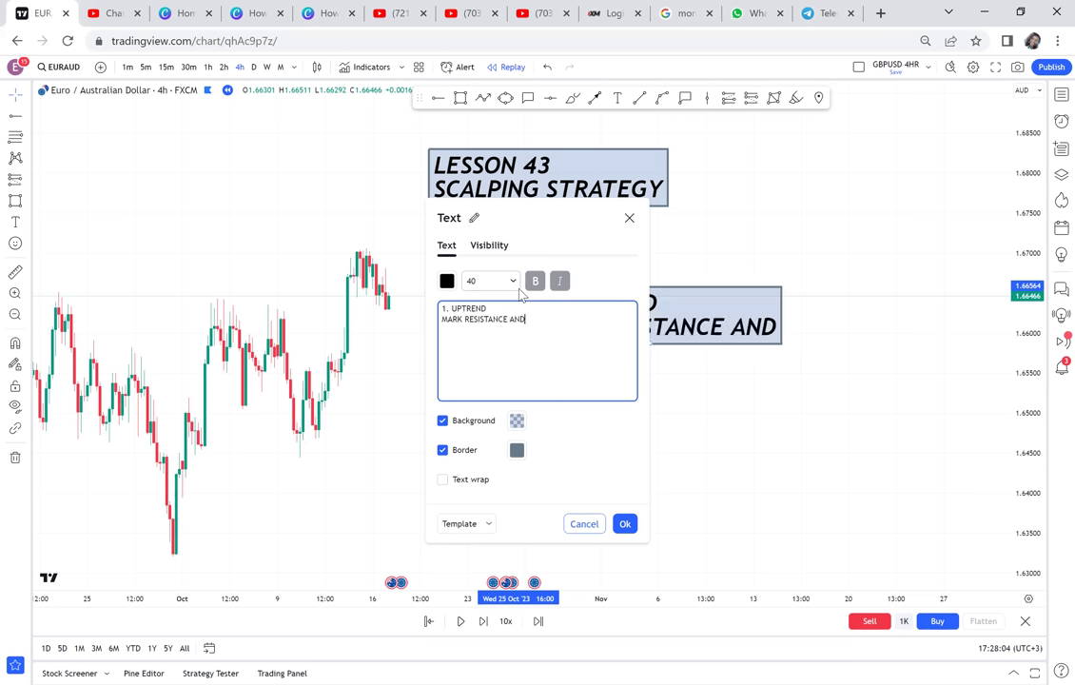
type(" CHERC K")
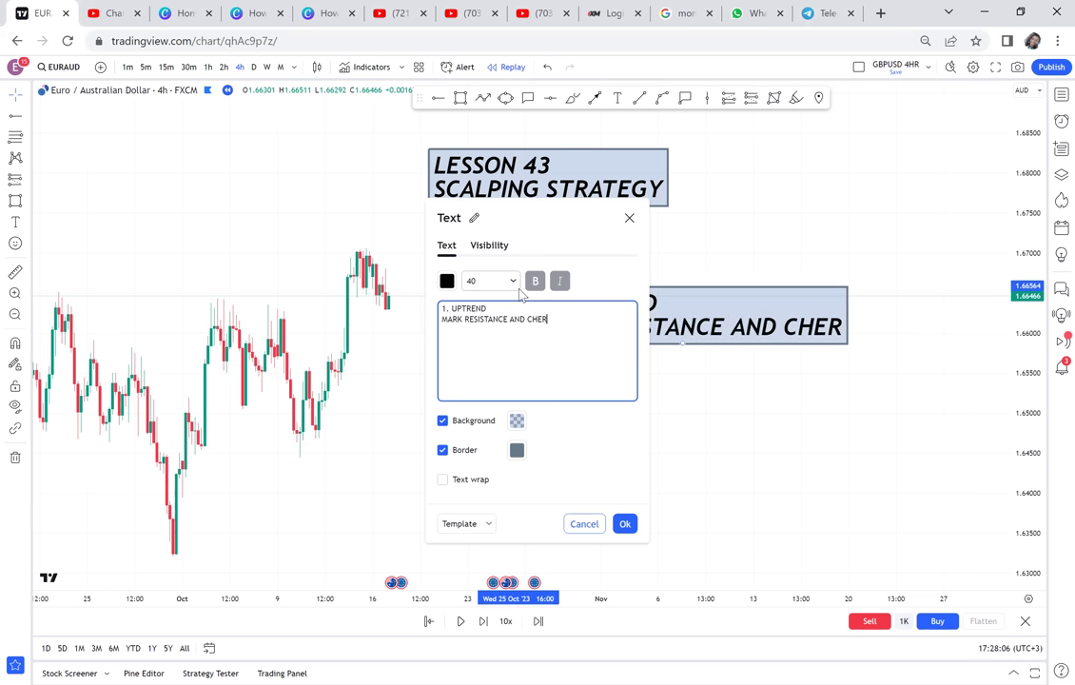
key("BackSpace")
key("BackSpace")
key("BackSpace")
key("BackSpace")
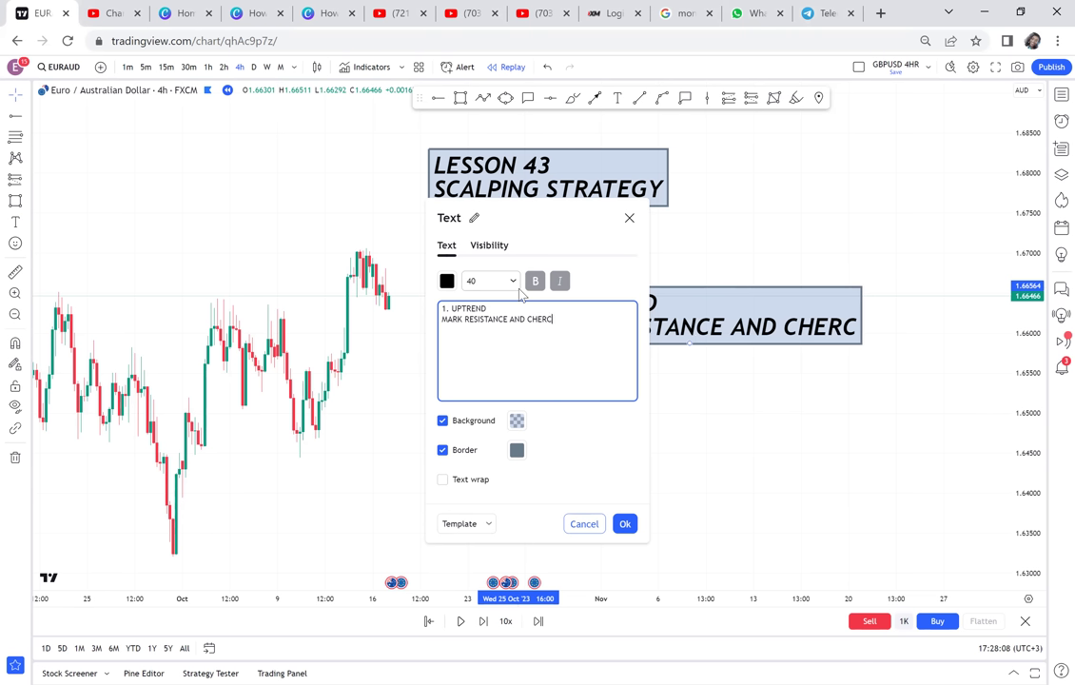
type("CK")
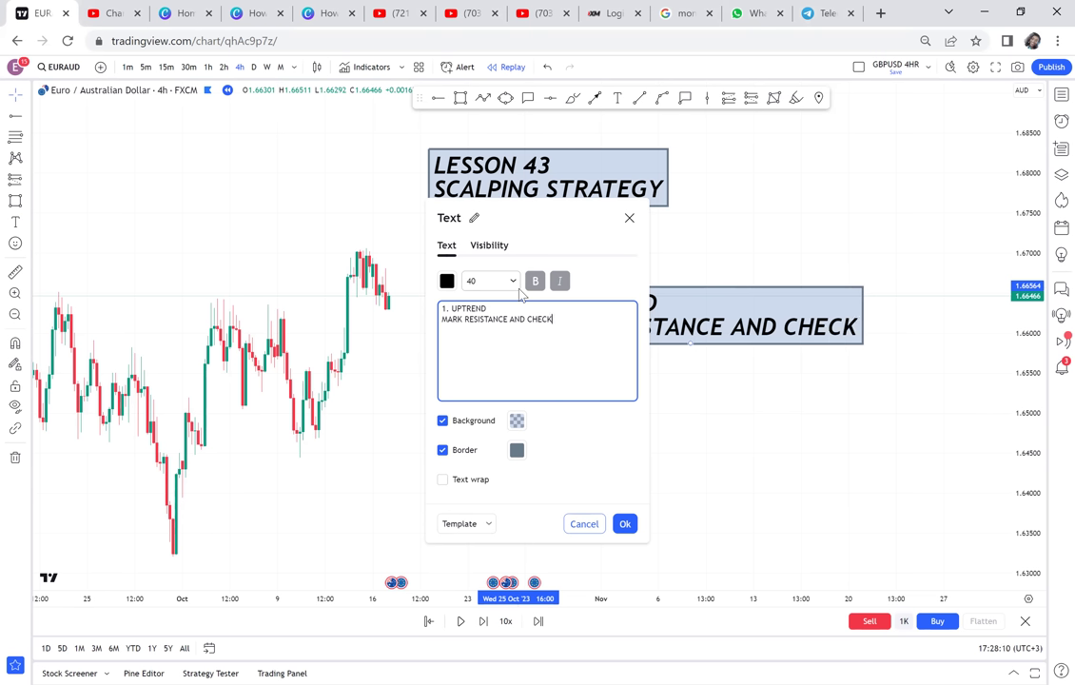
type(" IF WE")
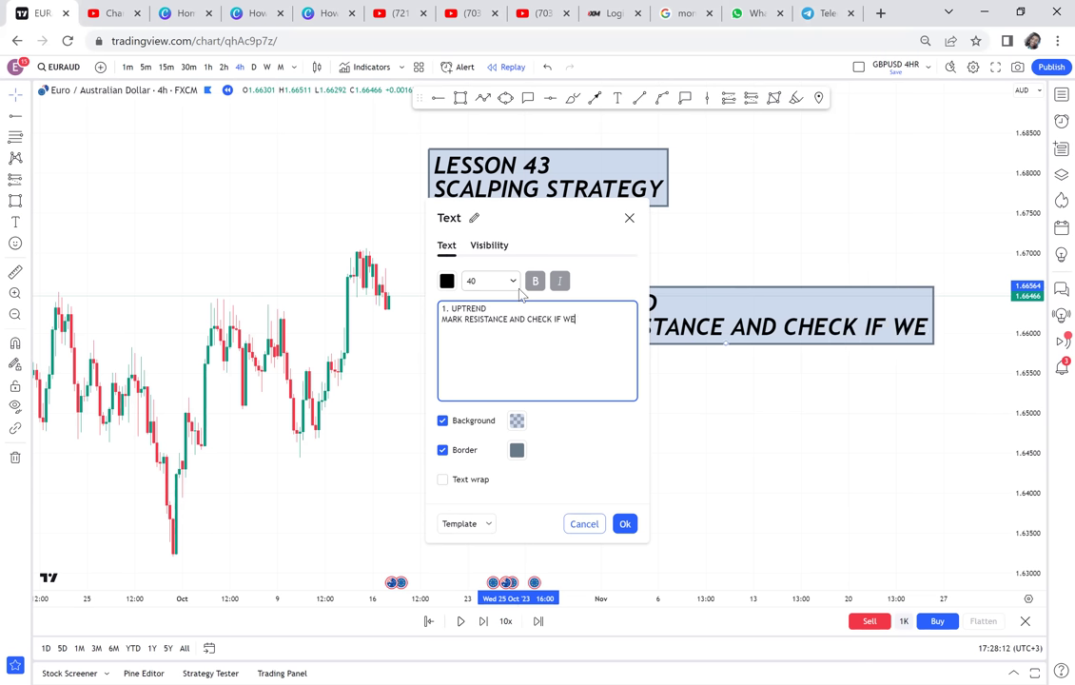
type(" HAVE")
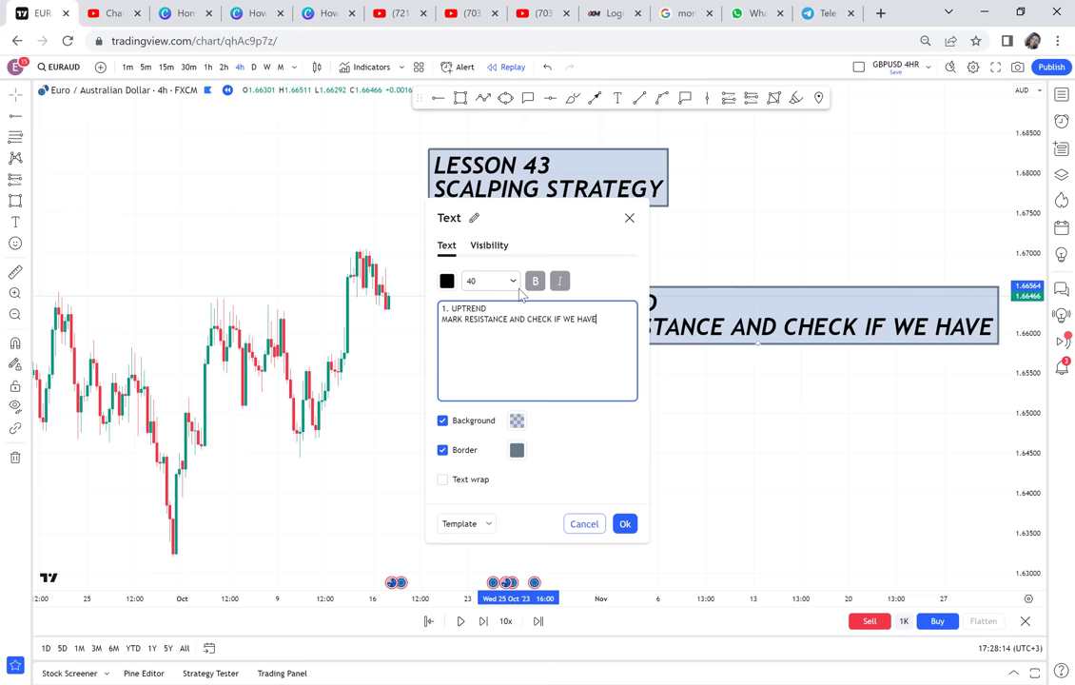
Finish the note with "BOS" on a third line and shift it slightly left, to start at Mon 23 Oct.
key("Return")
type("BOS")
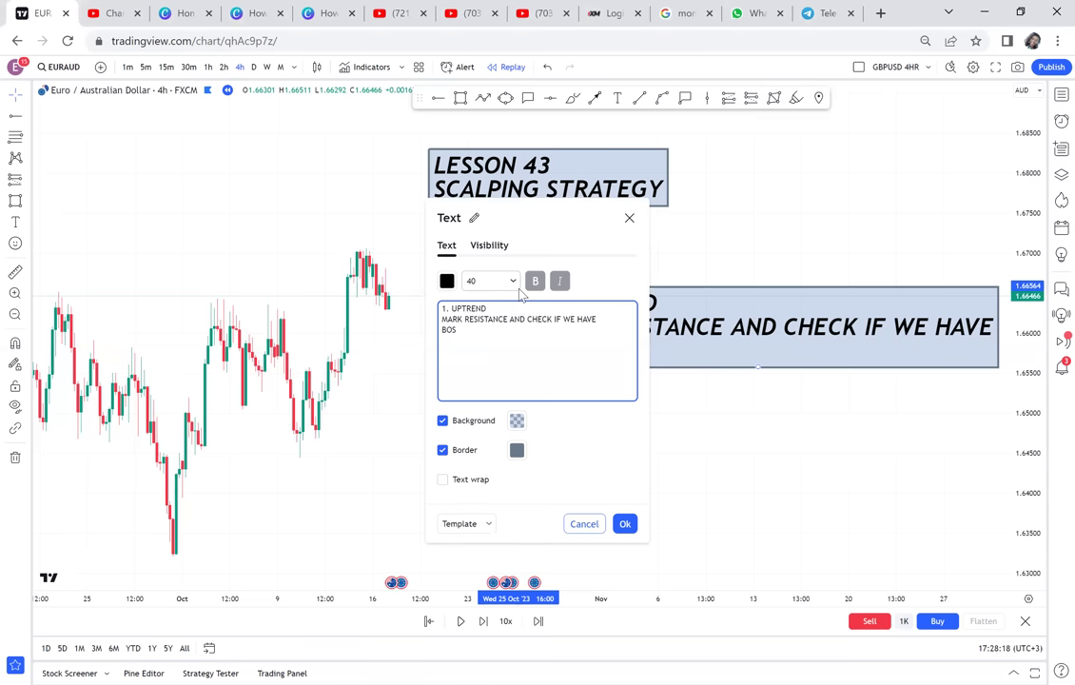
left_click(759, 286)
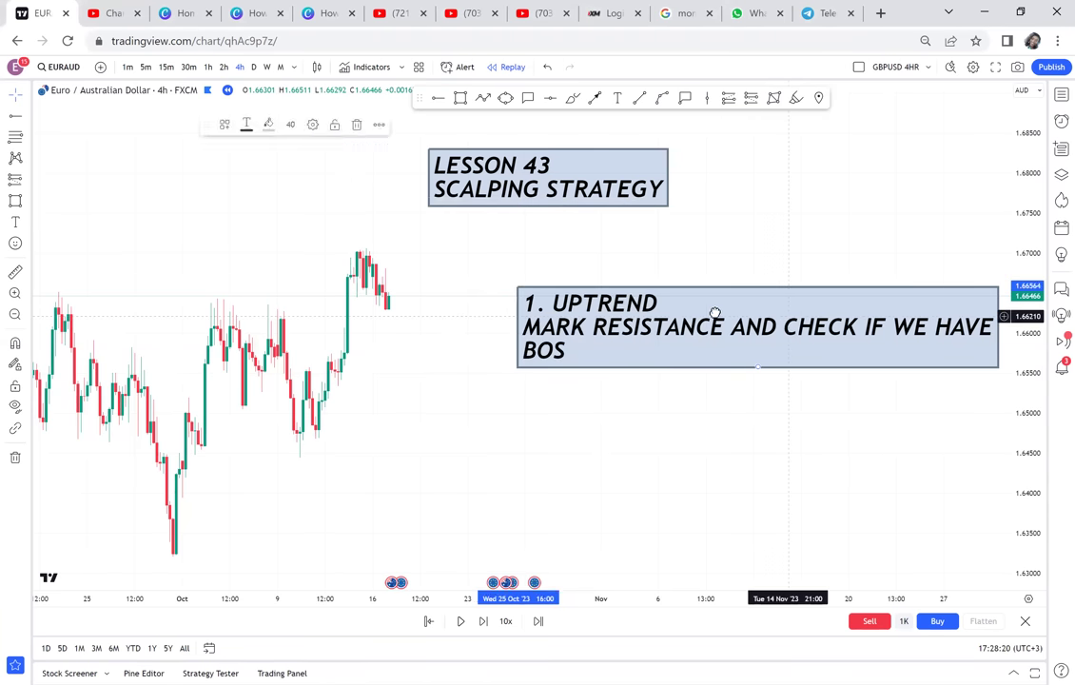
left_click_drag(710, 314, 660, 314)
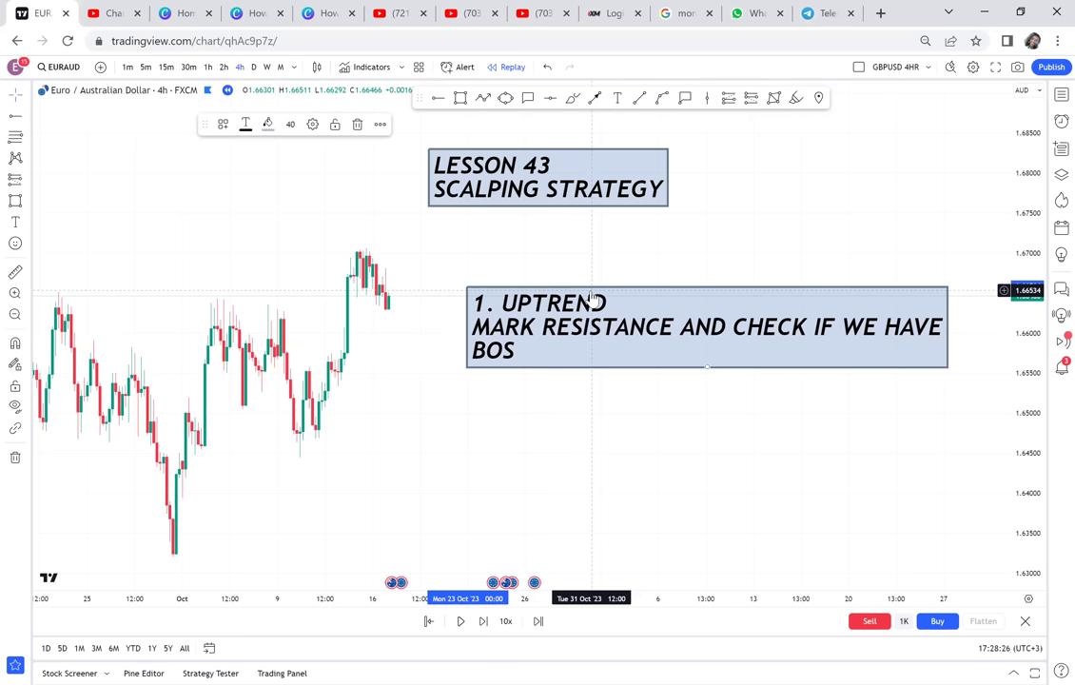
Draw horizontal rays at the lowest swing low, about 1.63221, and just above the recent high, about 1.67087.
left_click_drag(390, 315, 495, 255)
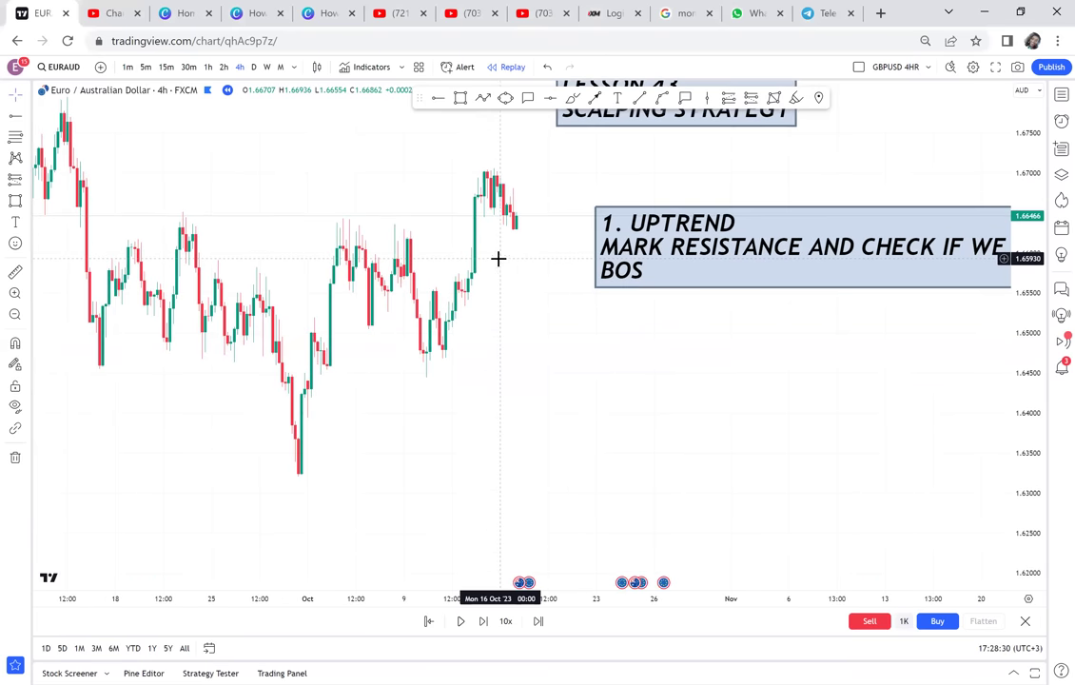
left_click(438, 99)
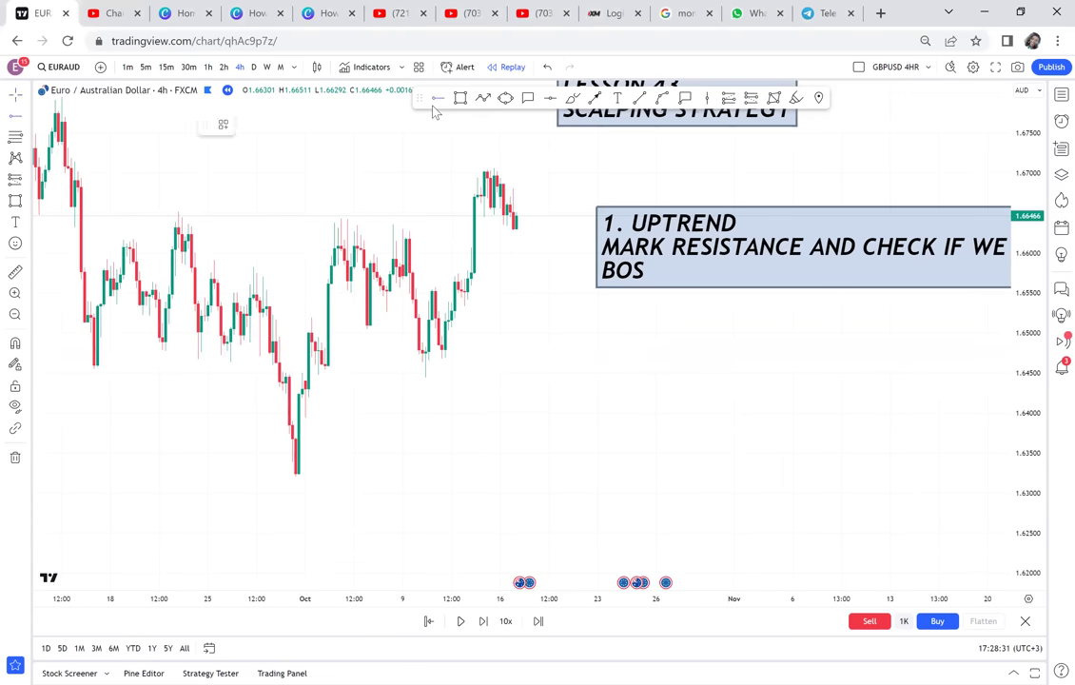
left_click(129, 474)
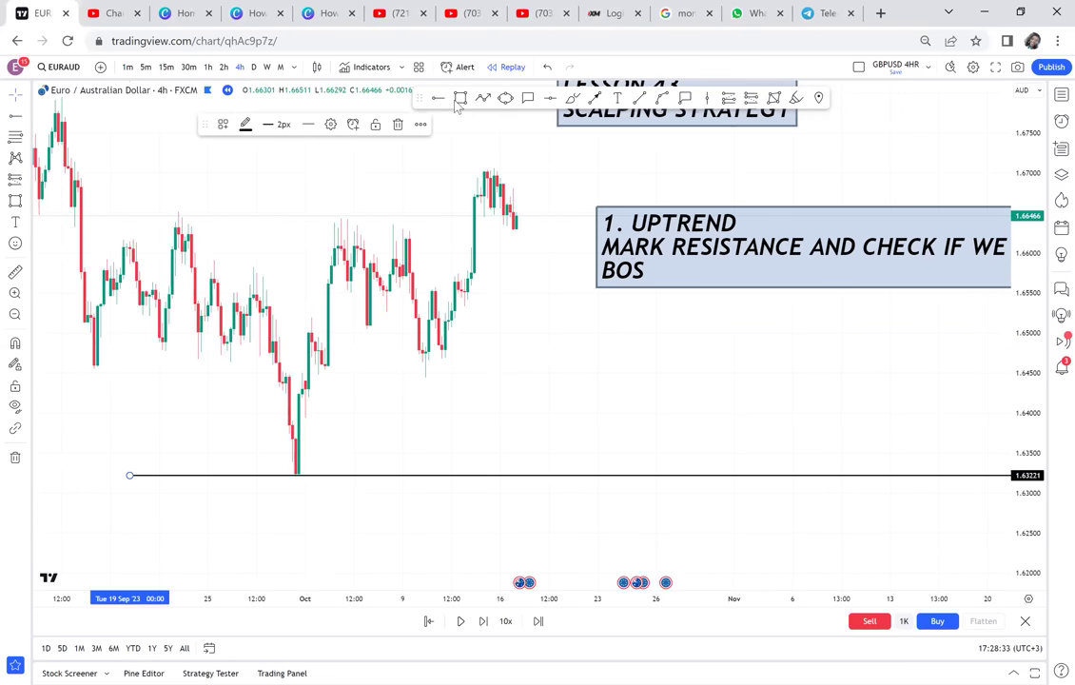
left_click(385, 166)
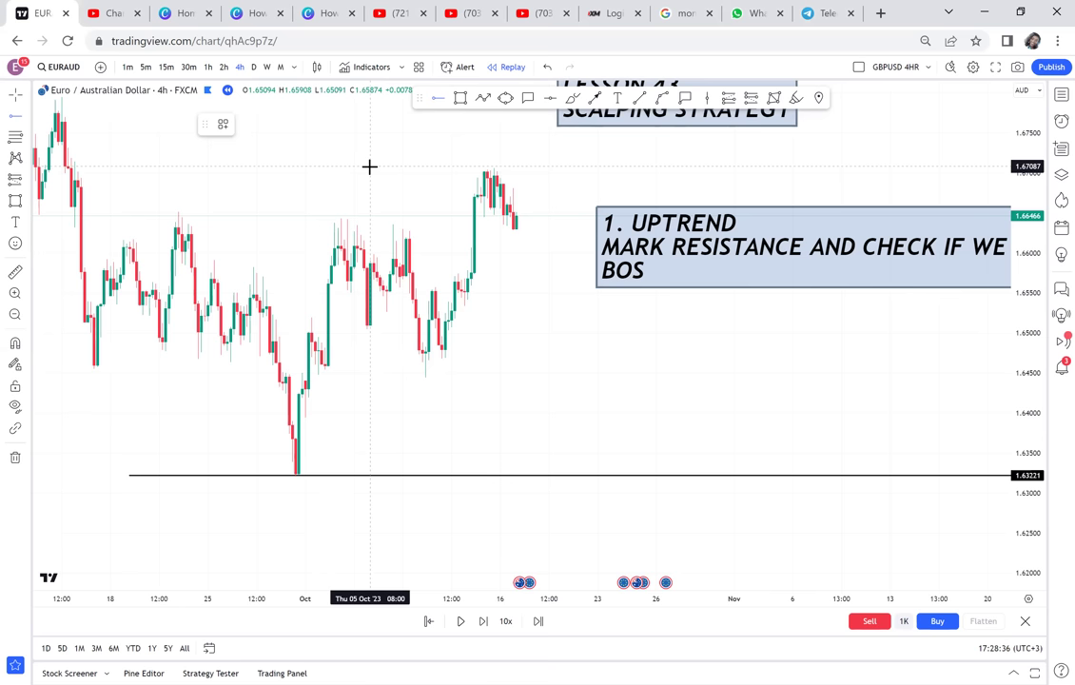
left_click(369, 166)
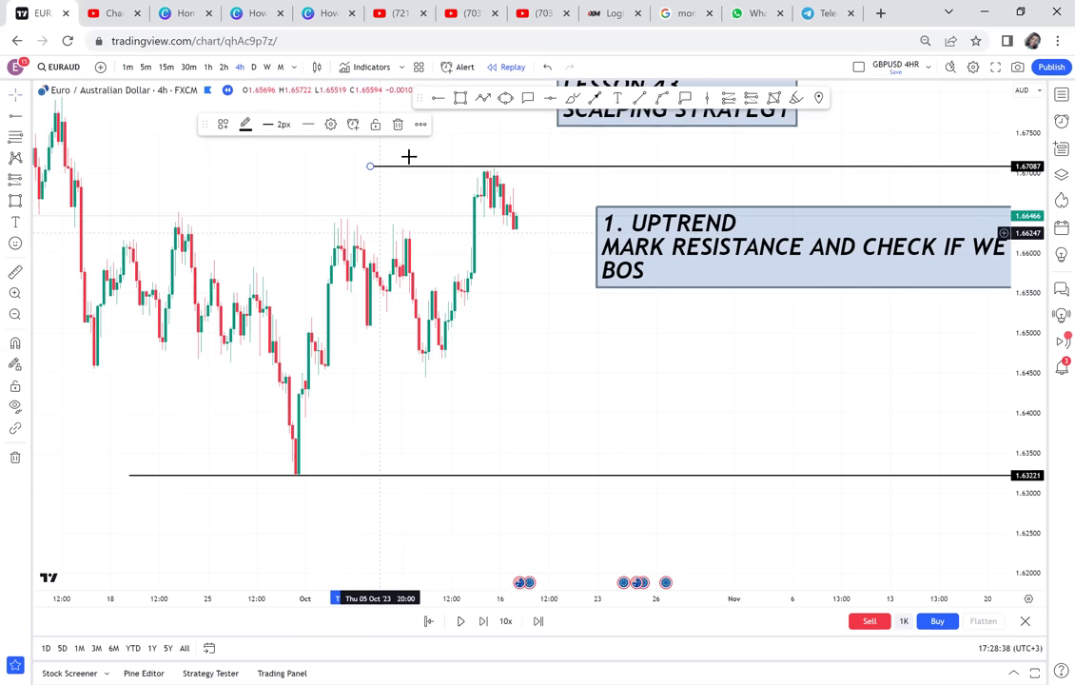
Draw a horizontal ray along the earlier swing highs and move its start to Thu 14 Sep at about 1.66520.
left_click(310, 207)
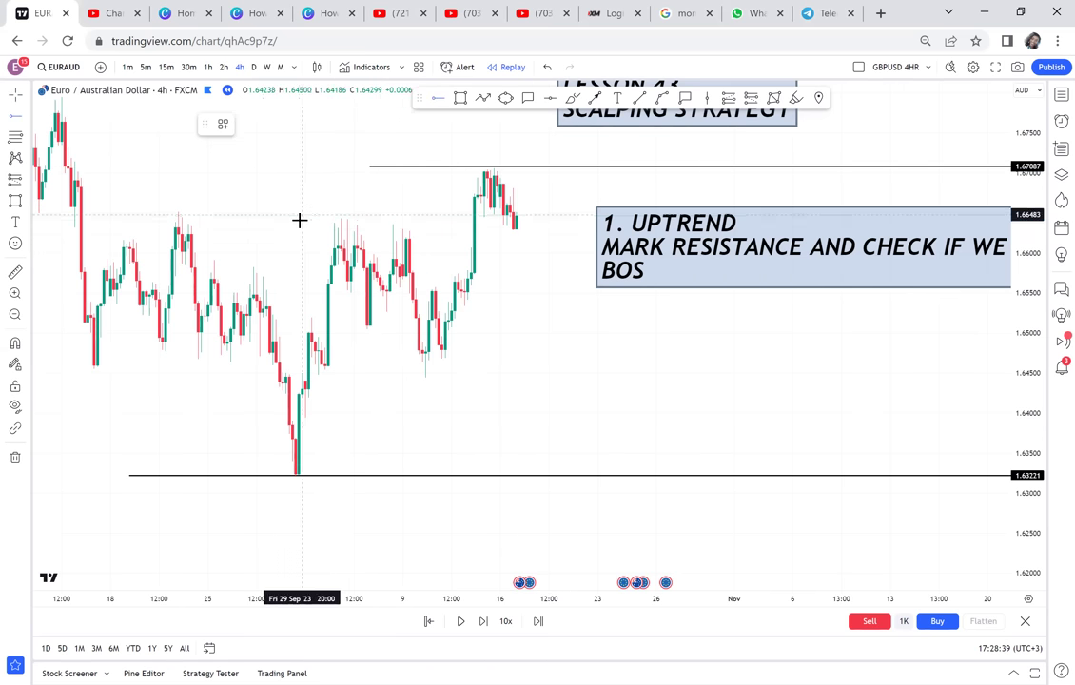
left_click(299, 220)
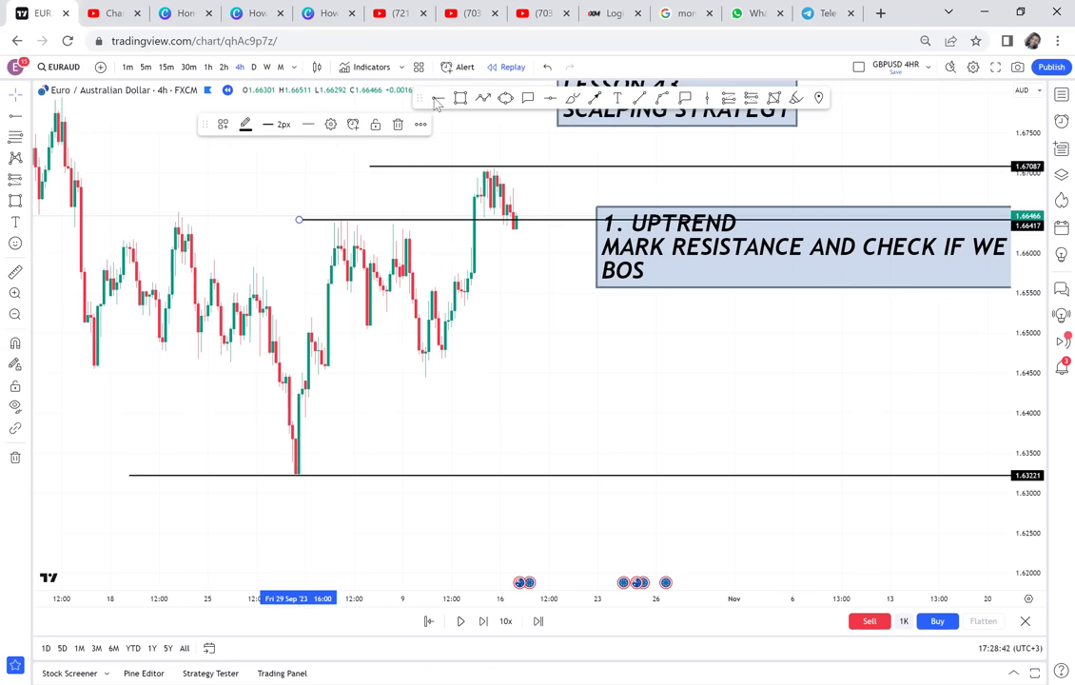
left_click_drag(298, 220, 83, 212)
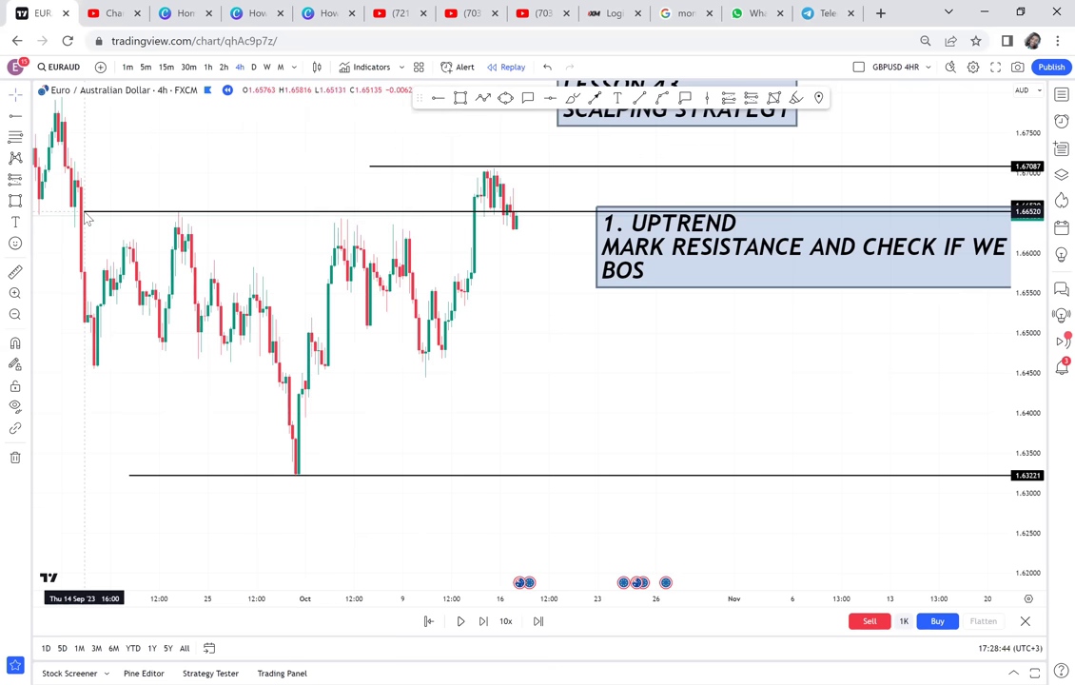
Cover the price range between the middle and lower rays with a rectangle from 19 Sep to the latest candles, and delete it.
left_click(461, 99)
left_click_drag(131, 211, 201, 211)
left_click_drag(475, 334, 516, 473)
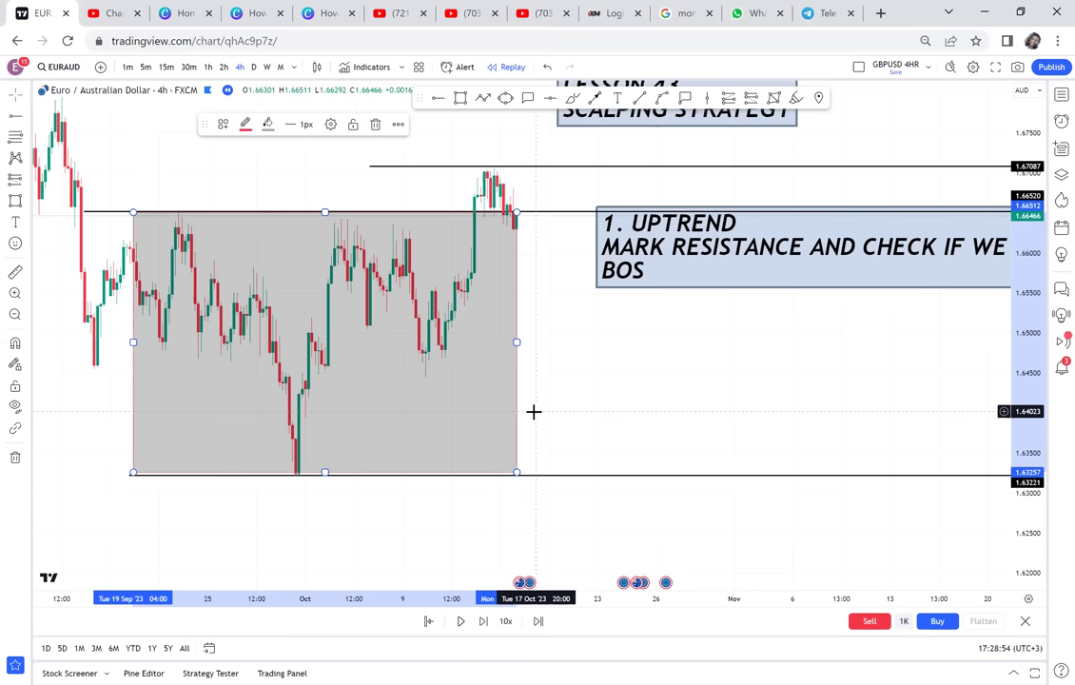
key("Delete")
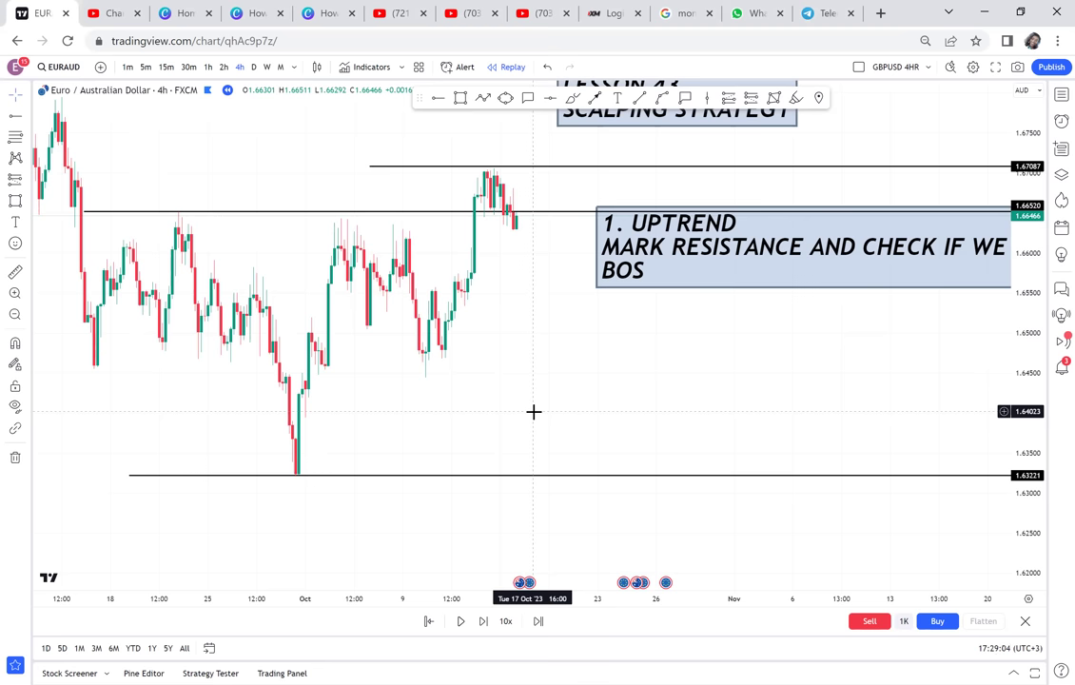
Append a blank line and "2. USE 4HR TO MARK CURRENT SUPPORT" to the uptrend note and close its settings.
left_click_drag(648, 354, 535, 348)
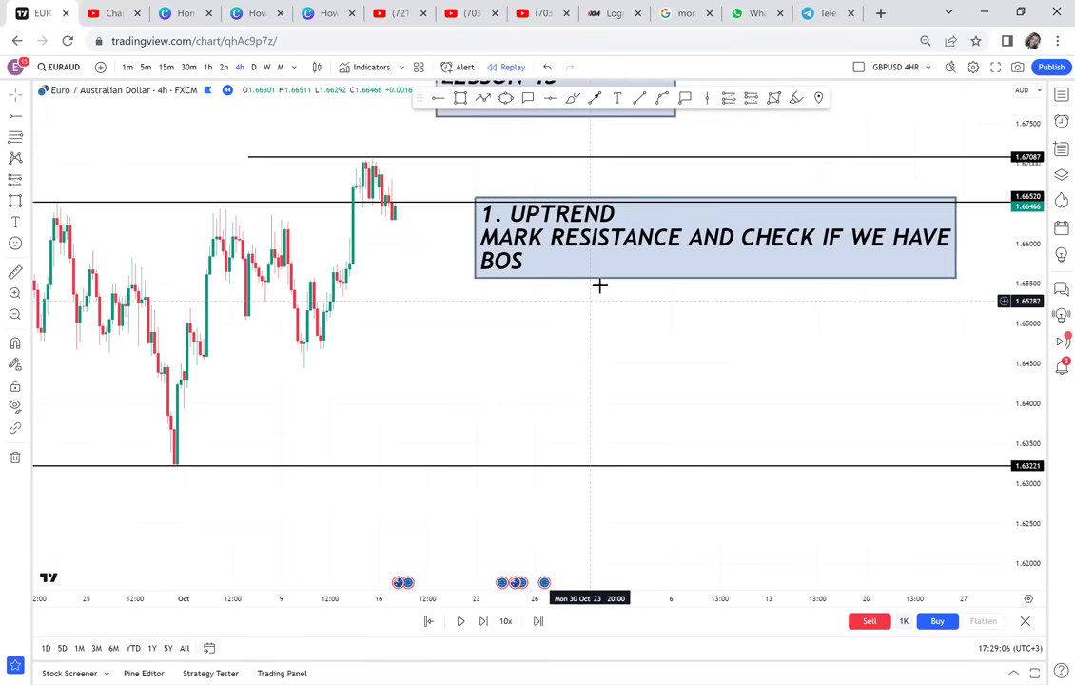
double_click(485, 257)
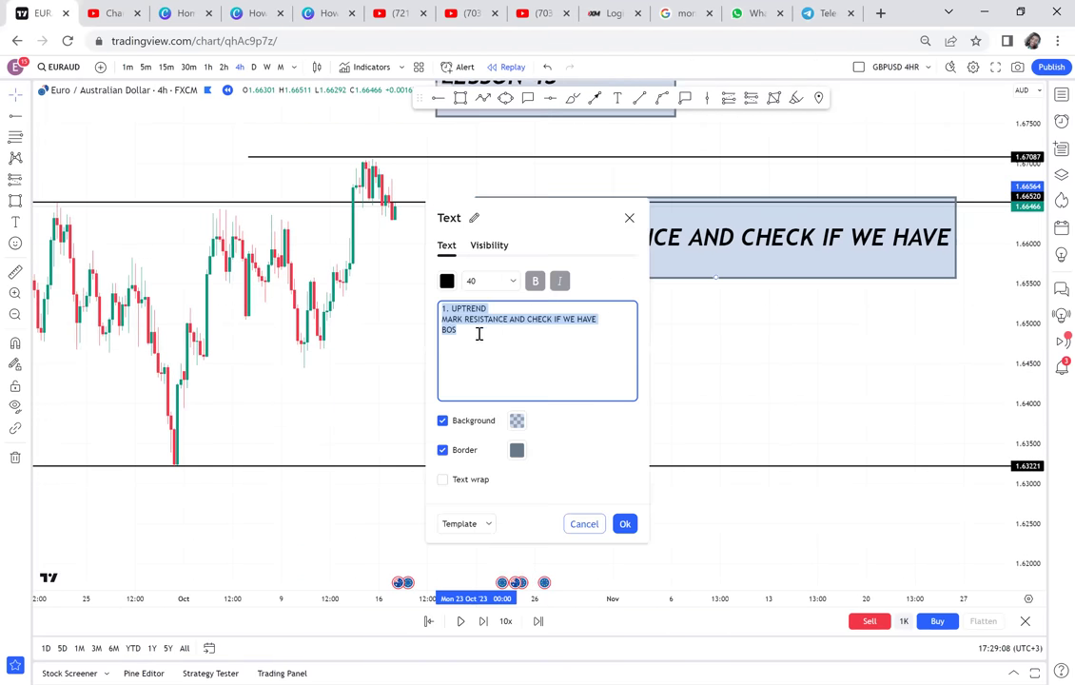
left_click(479, 334)
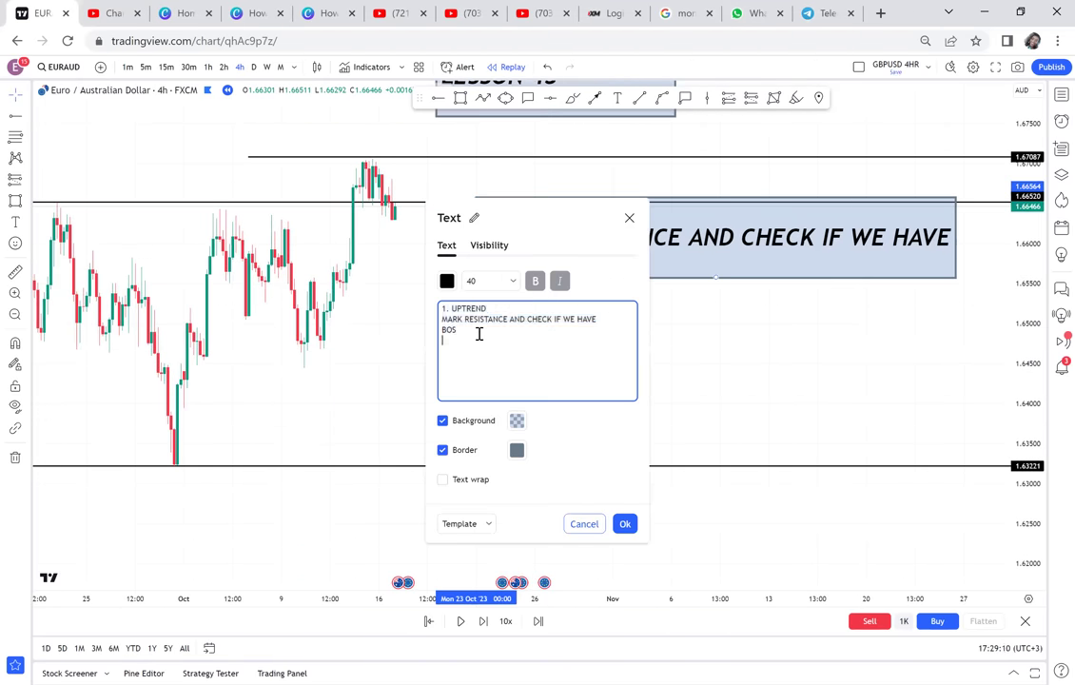
key("Return")
key("Return")
type("2")
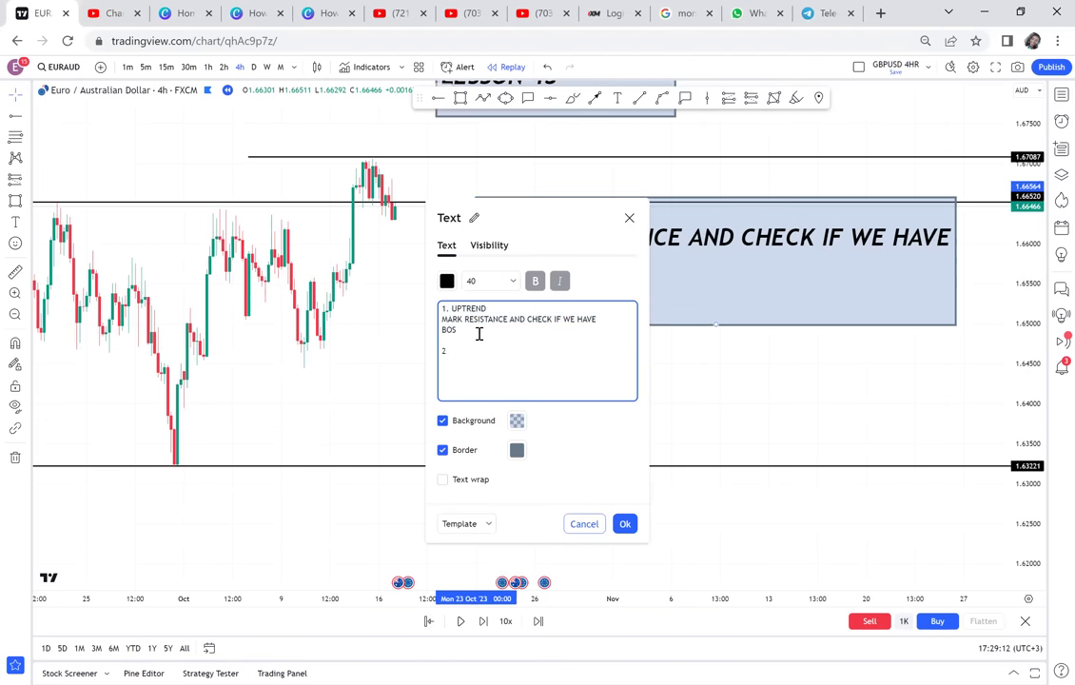
type(". USE 4HR TO MAR")
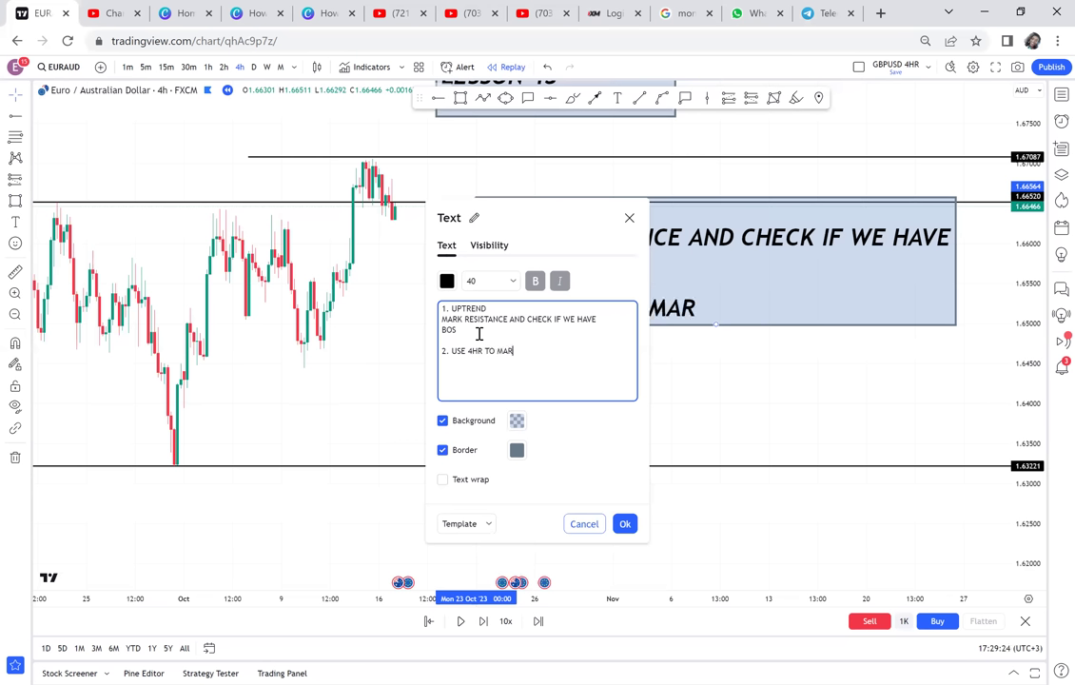
type("K CURRENT")
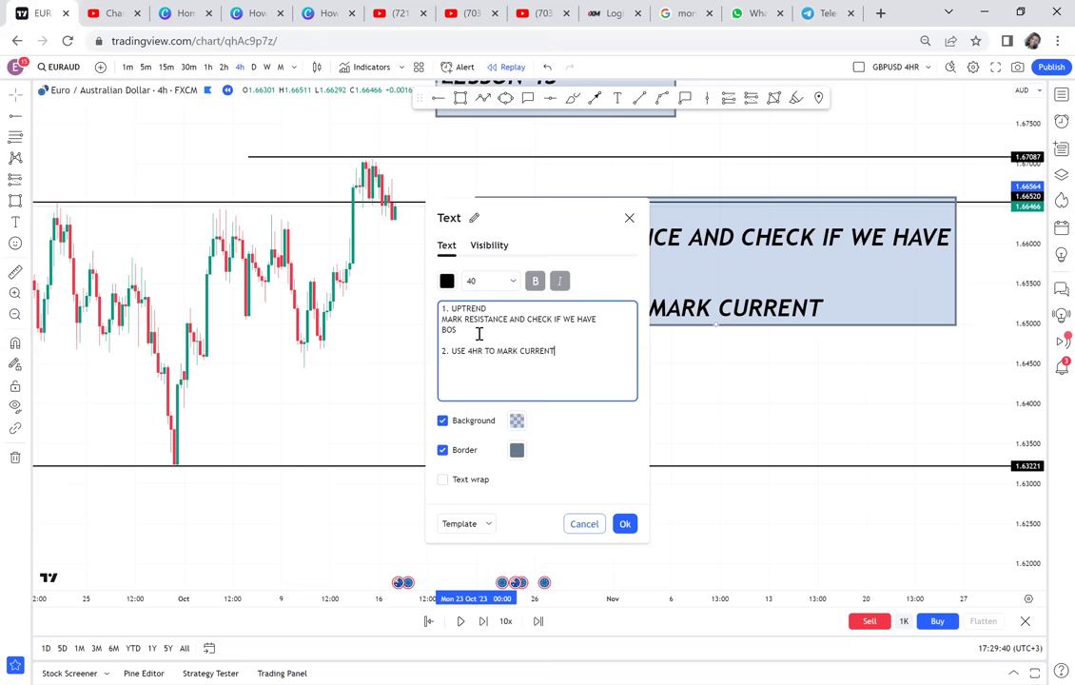
type("SUPPORT")
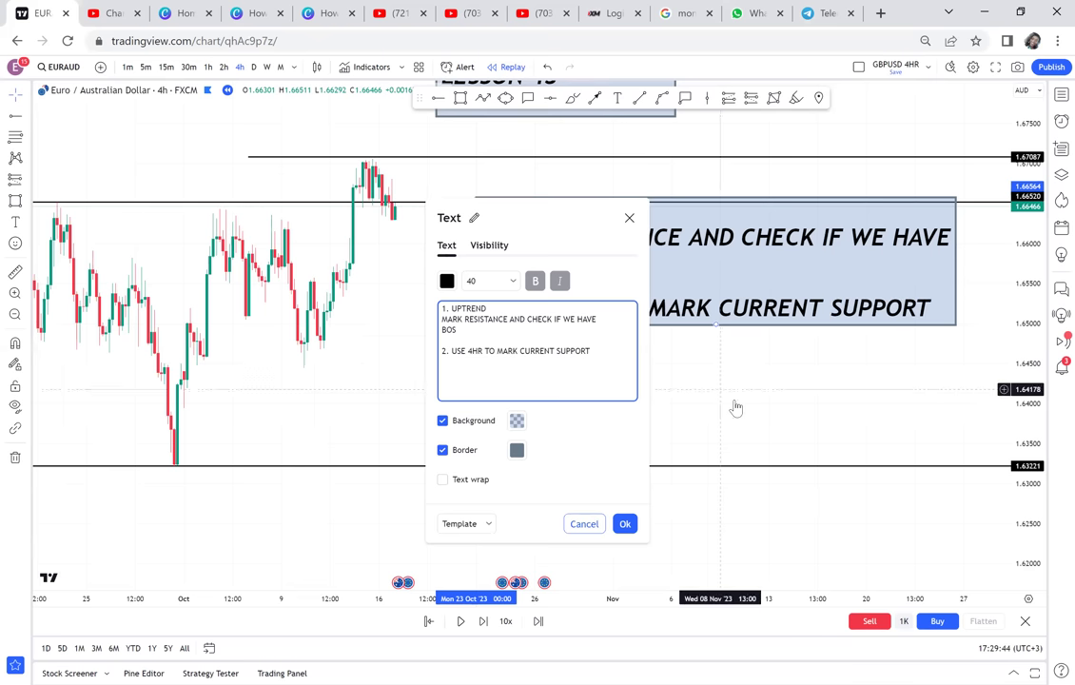
left_click_drag(723, 385, 560, 274)
Delete the middle horizontal ray that runs across the earlier swing highs and through the note.
left_click_drag(319, 84, 456, 178)
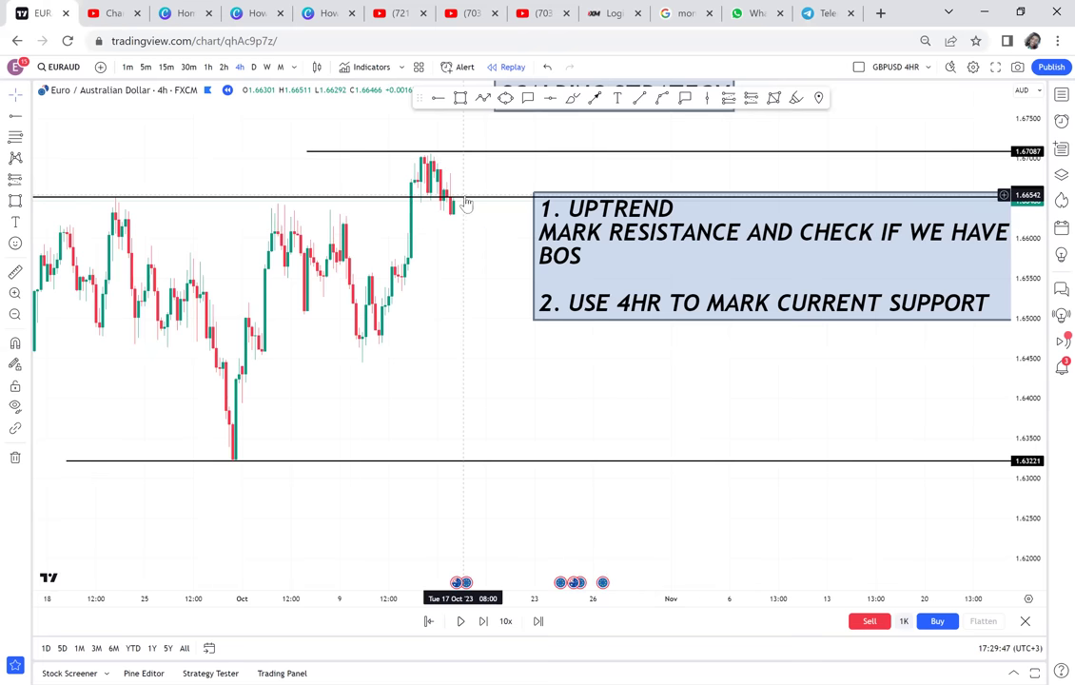
left_click(467, 197)
key("Delete")
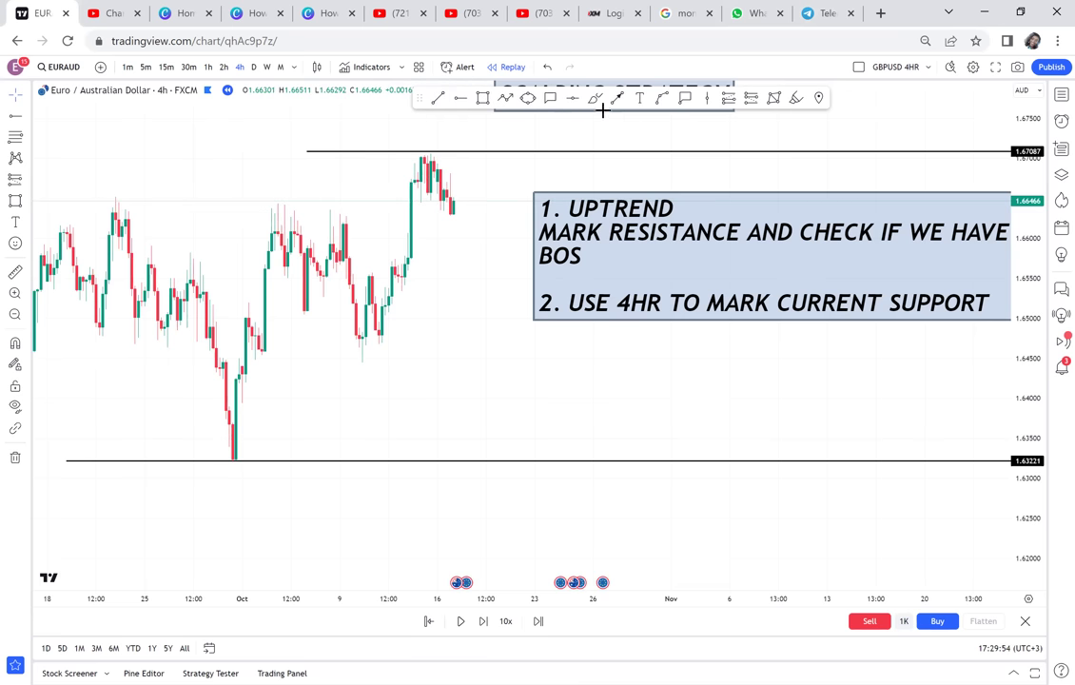
Draw a near-horizontal trend line along the early October swing highs, from 29 Sep to 13 Oct at about 1.6643.
left_click(439, 99)
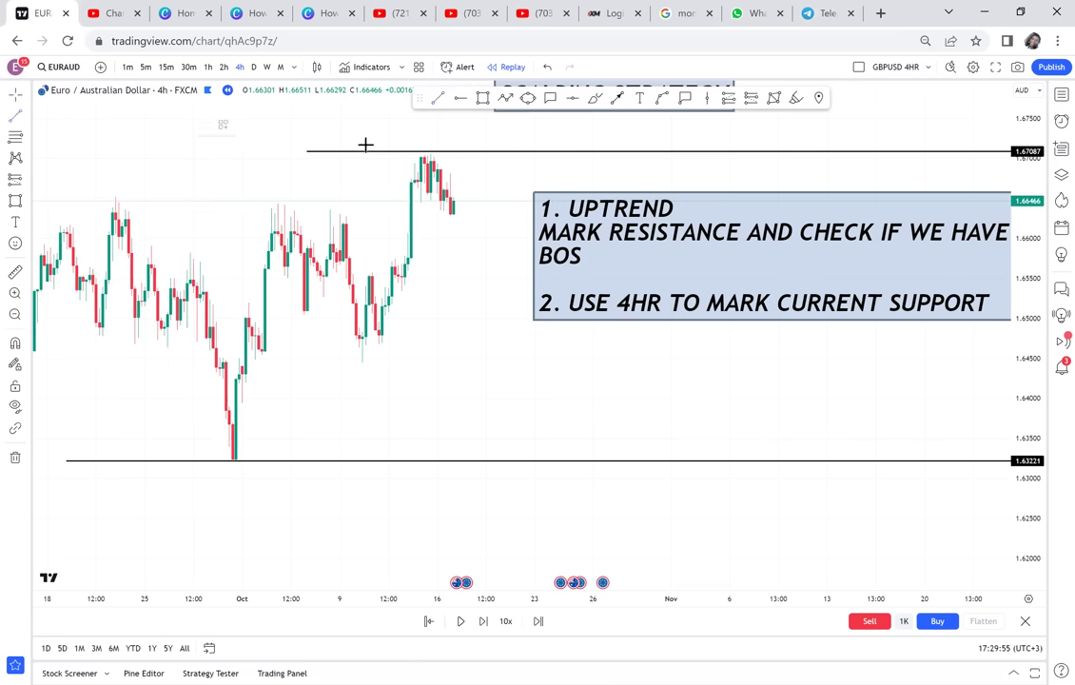
left_click(222, 203)
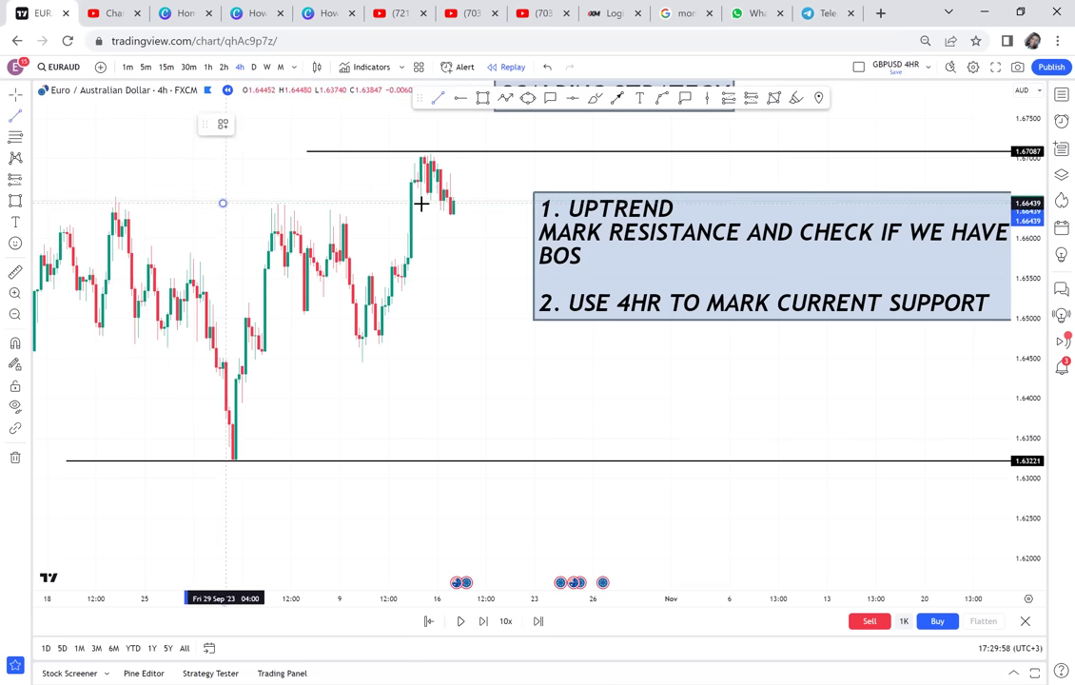
left_click(430, 203)
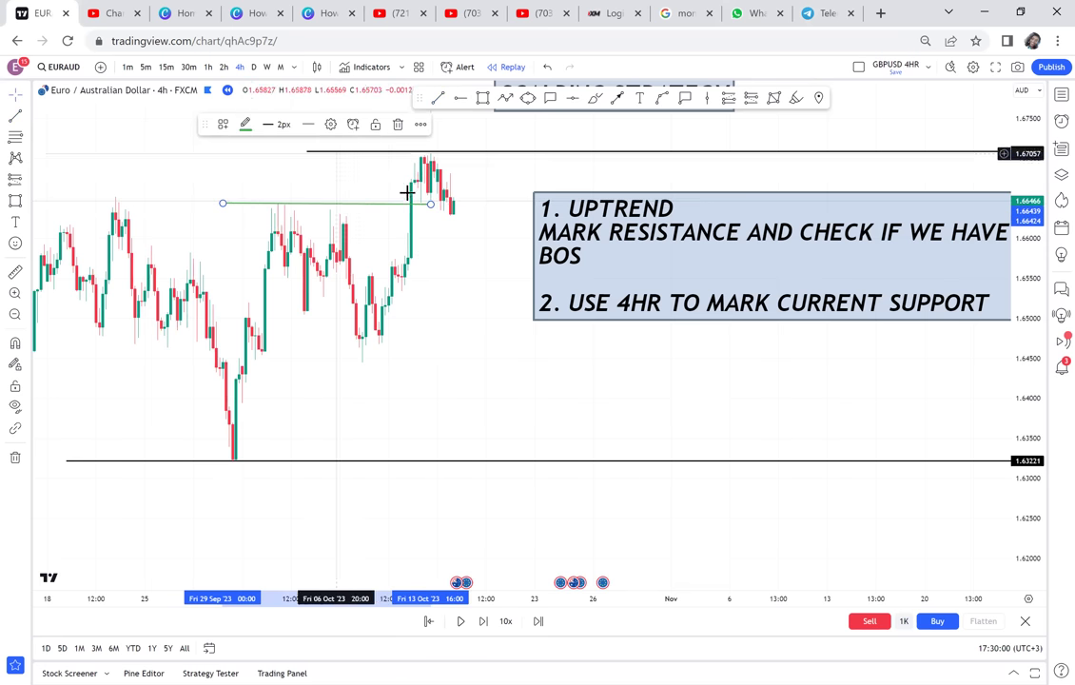
Change the colour of the trend line along the early October swing highs to black.
left_click(246, 126)
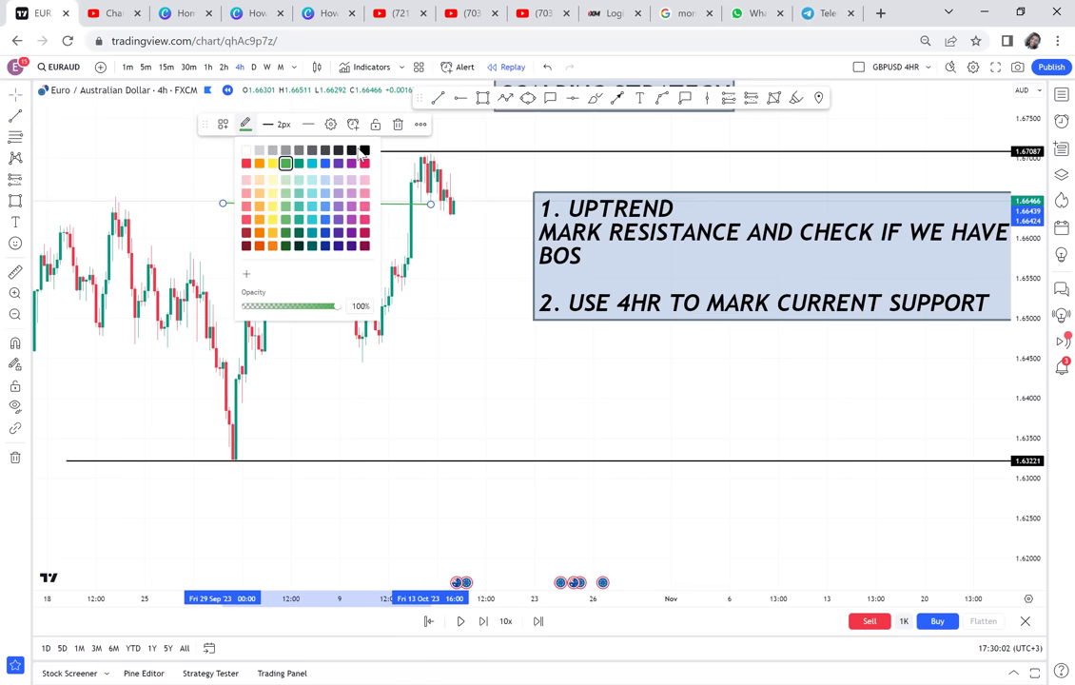
left_click(365, 152)
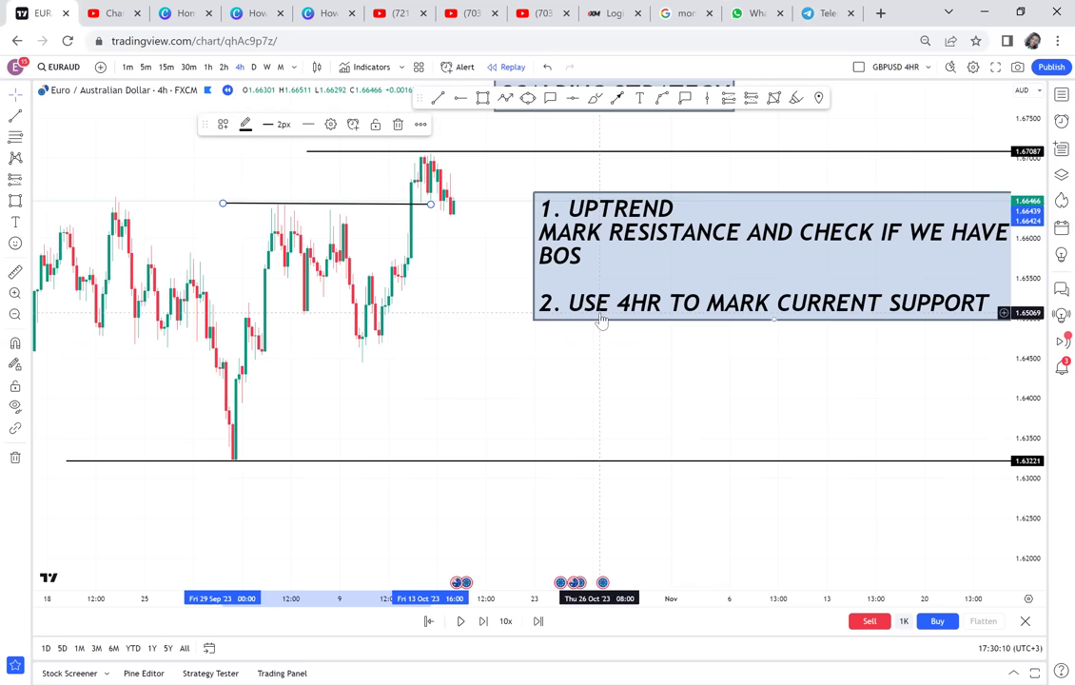
Draw horizontal rays as candidate support levels at about 1.6397, 1.6444, 1.6471 and 1.6536.
left_click_drag(500, 229, 453, 293)
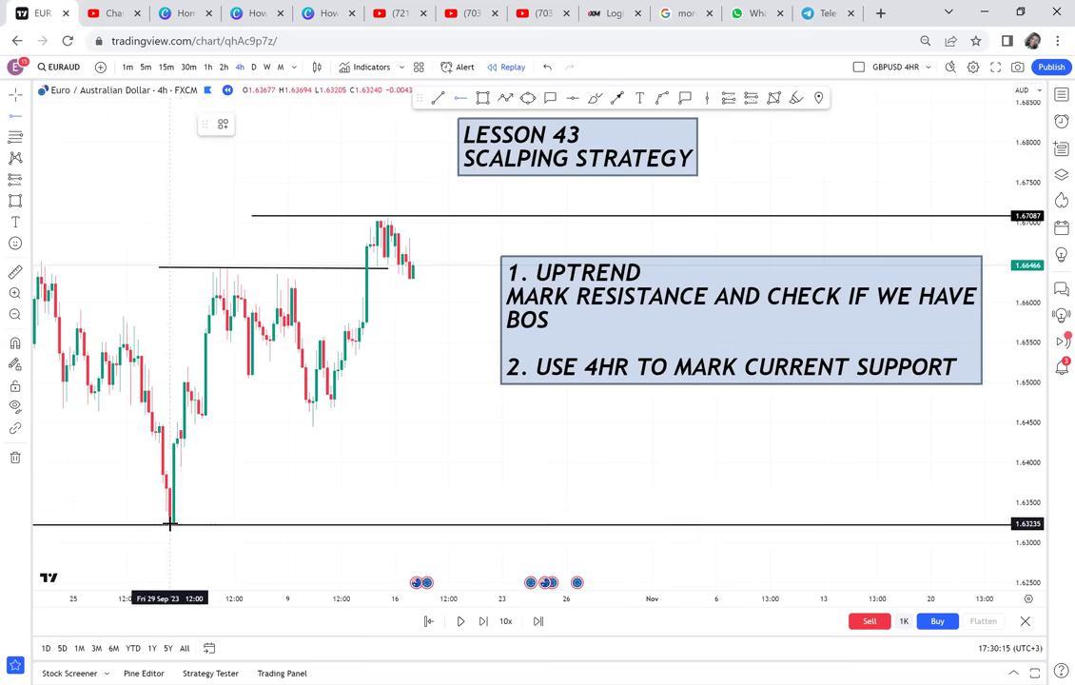
left_click(156, 463)
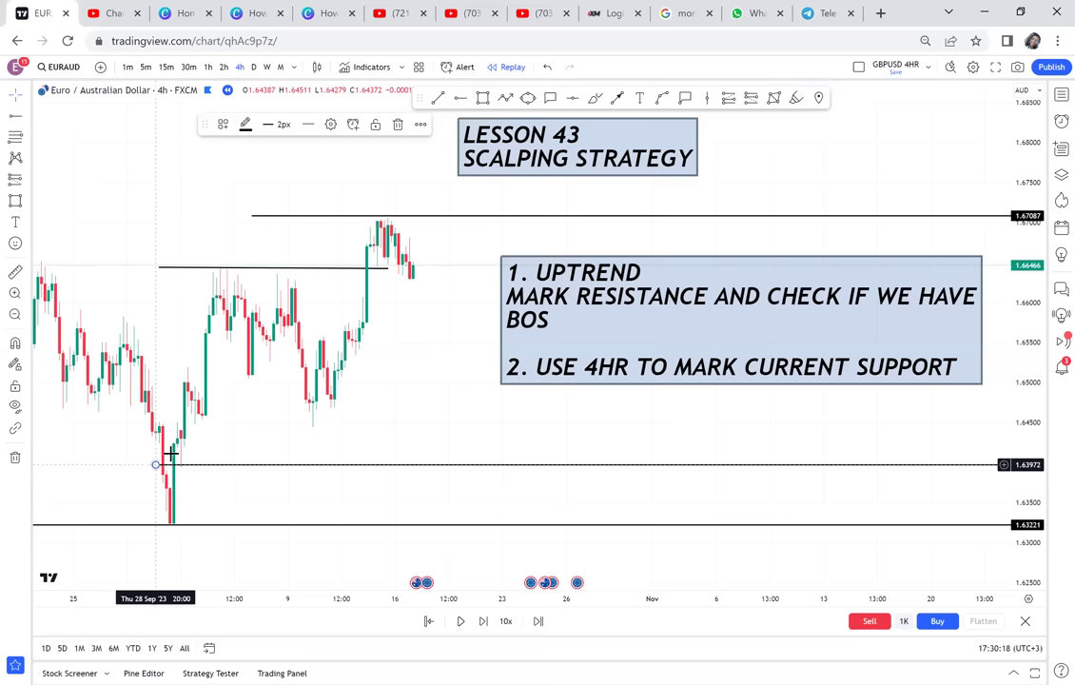
left_click(459, 100)
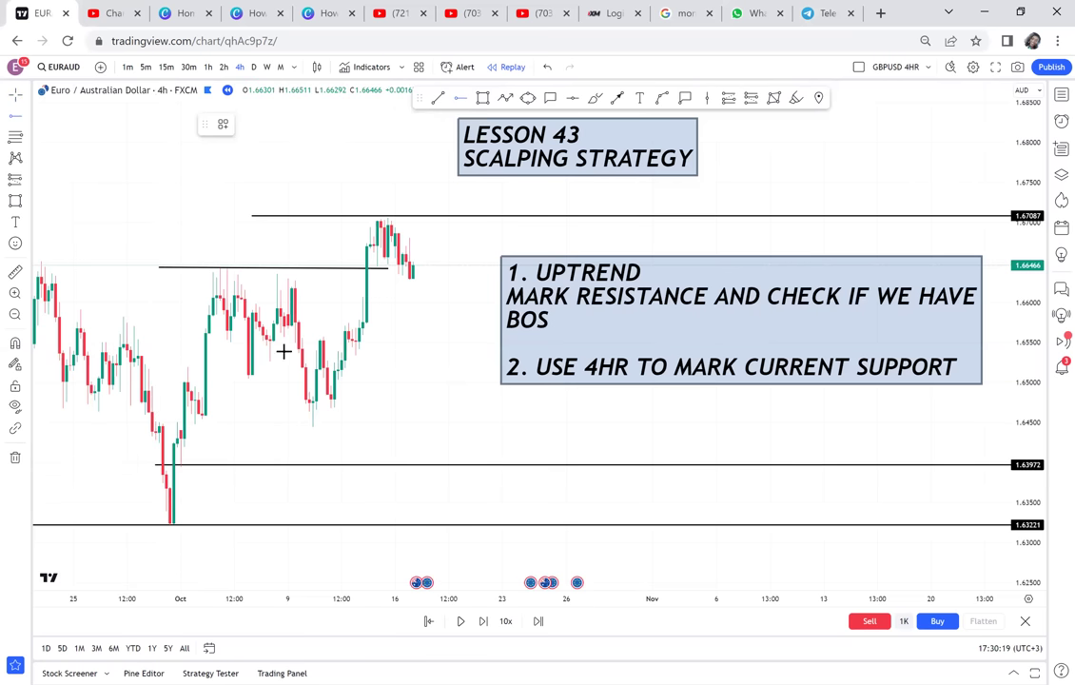
left_click(252, 430)
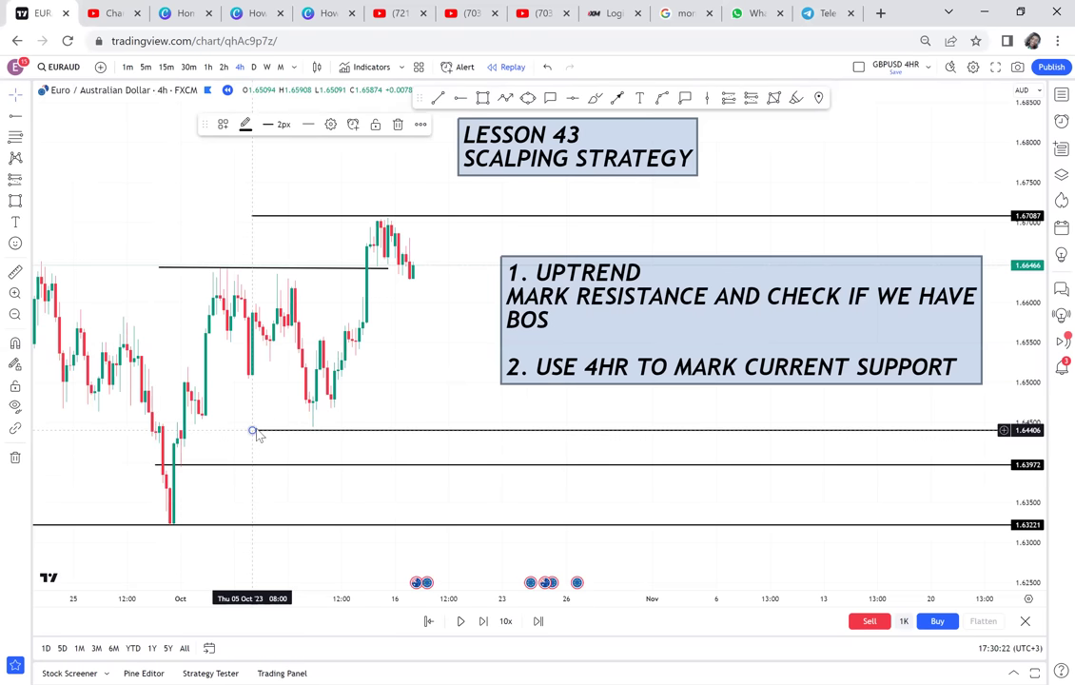
left_click_drag(253, 431, 255, 426)
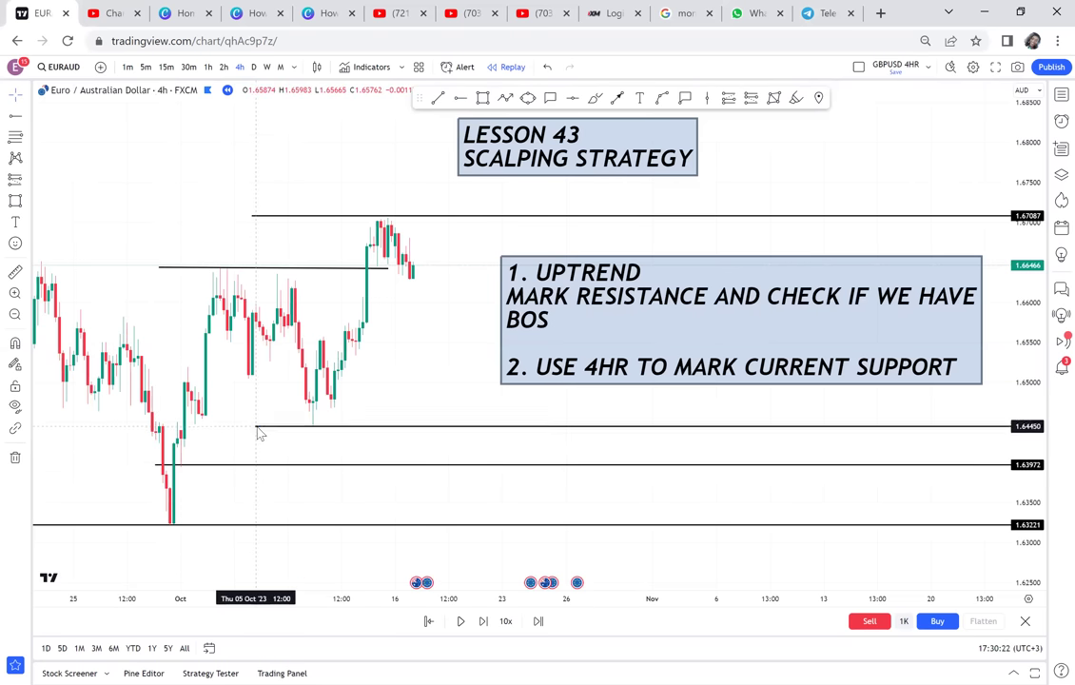
left_click(459, 100)
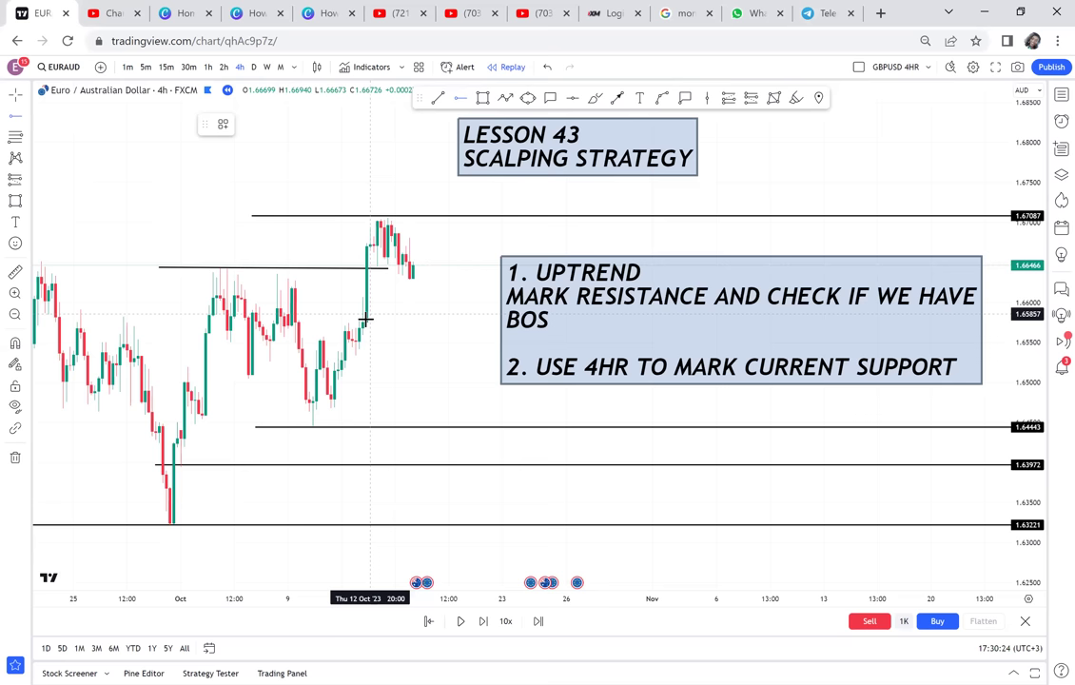
left_click(308, 406)
left_click(461, 99)
left_click(319, 354)
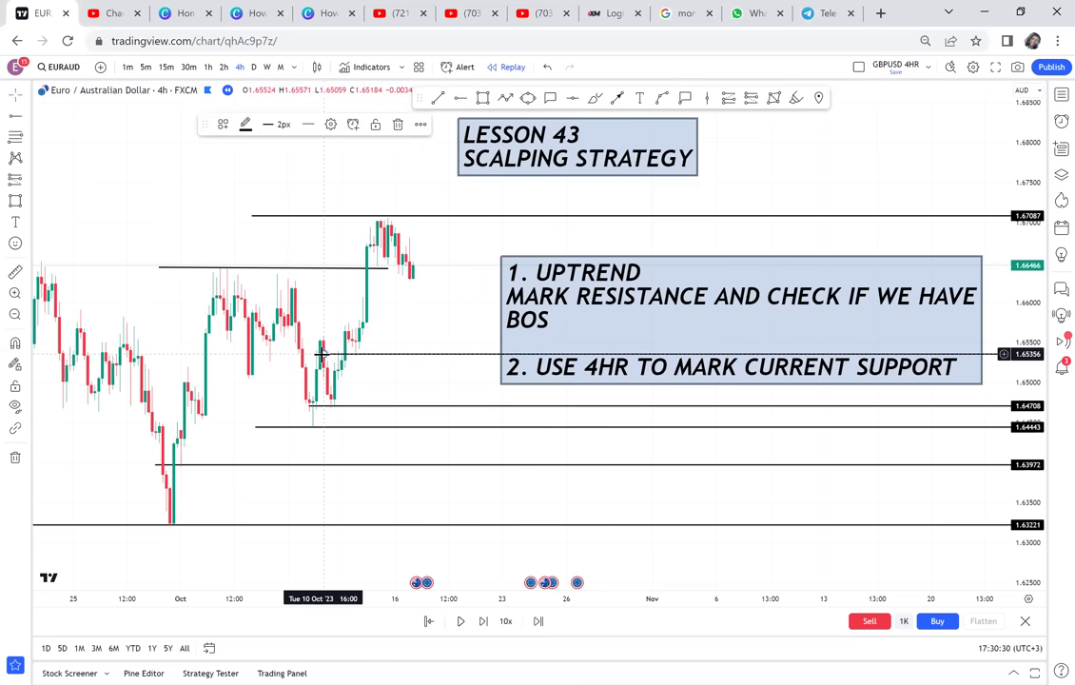
Move the uptrend note so it starts at 24 Oct and about 1.6701, clear of the 1.65356 ray.
left_click_drag(459, 271, 485, 217)
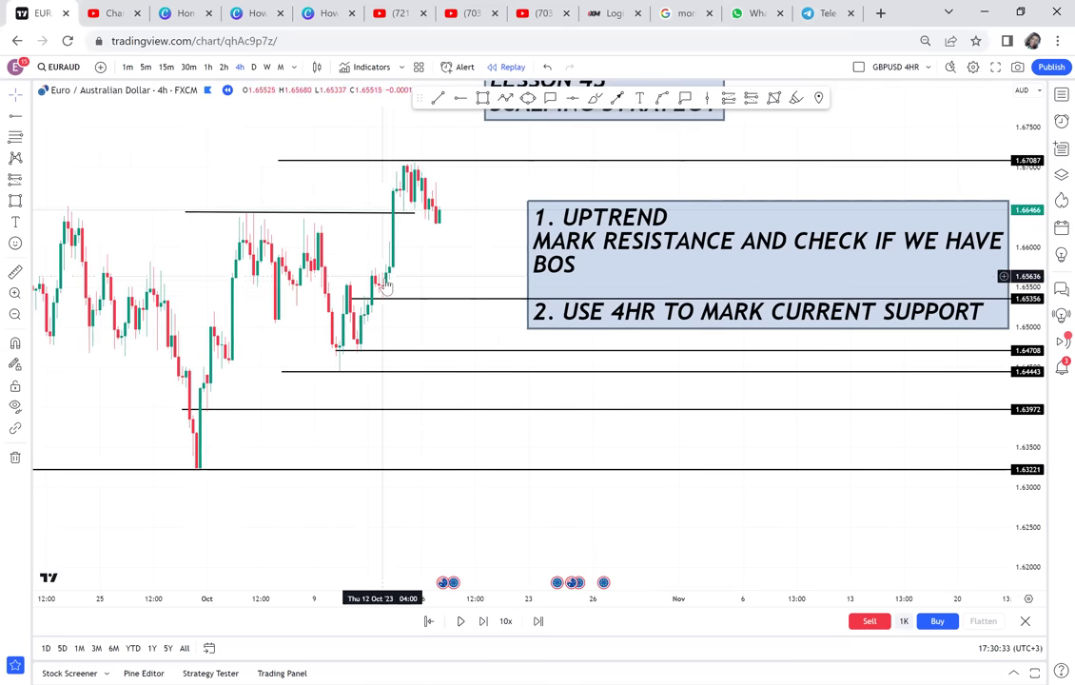
left_click_drag(611, 239, 643, 206)
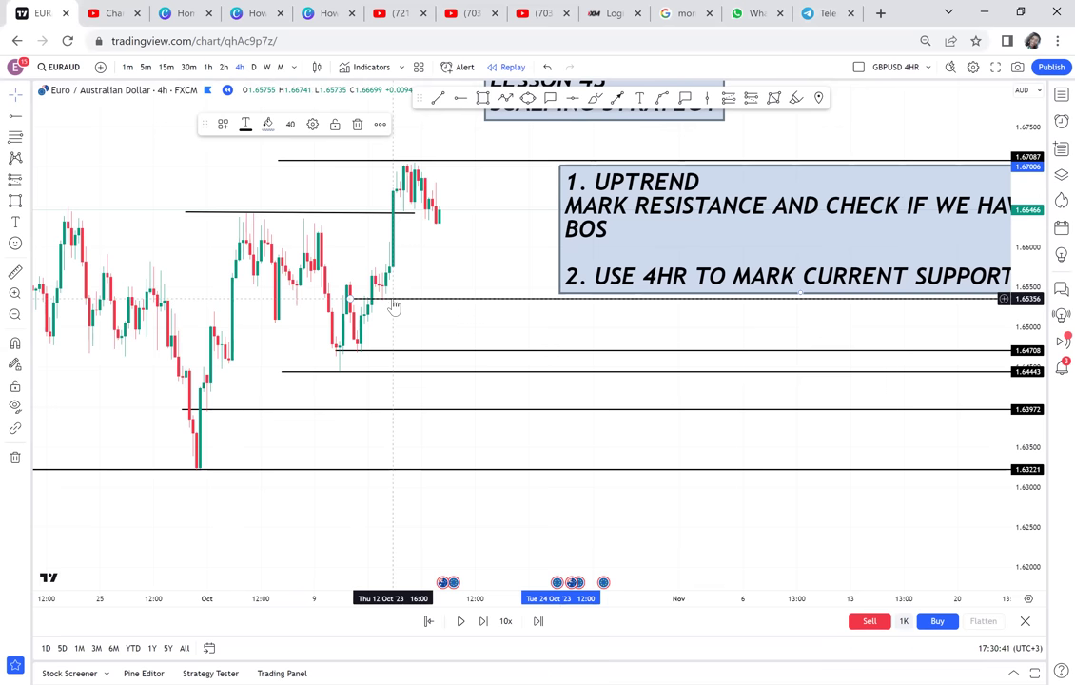
Delete the four lower horizontal rays at 1.64708, 1.64443, 1.63972 and 1.63221.
left_click(374, 352)
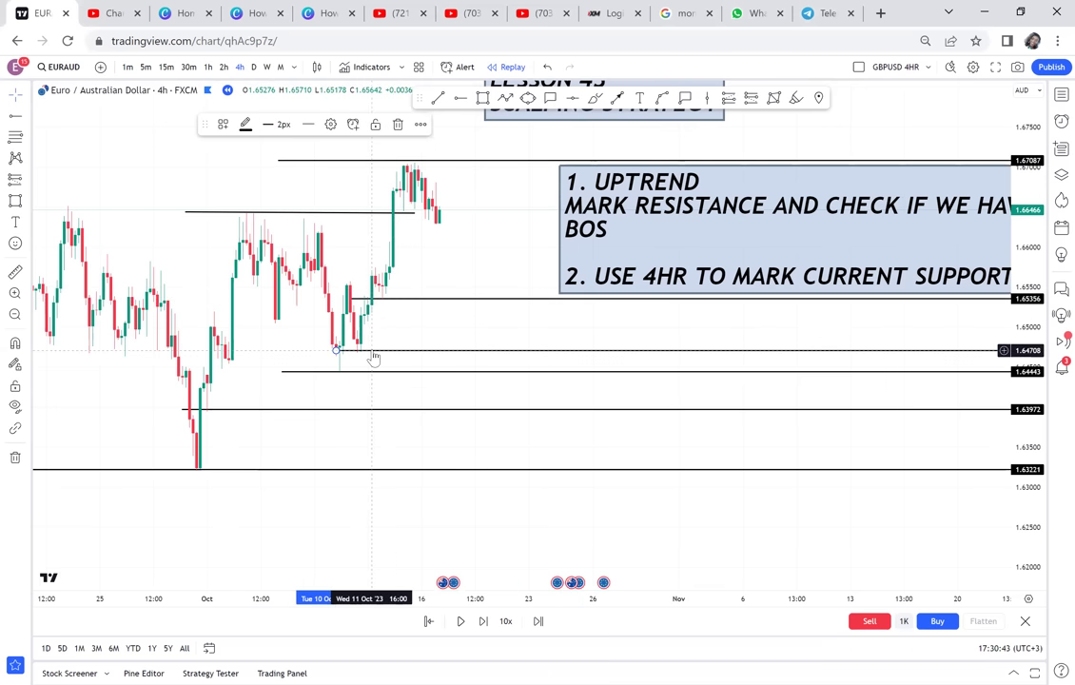
left_click_drag(373, 352, 355, 373)
key("Delete")
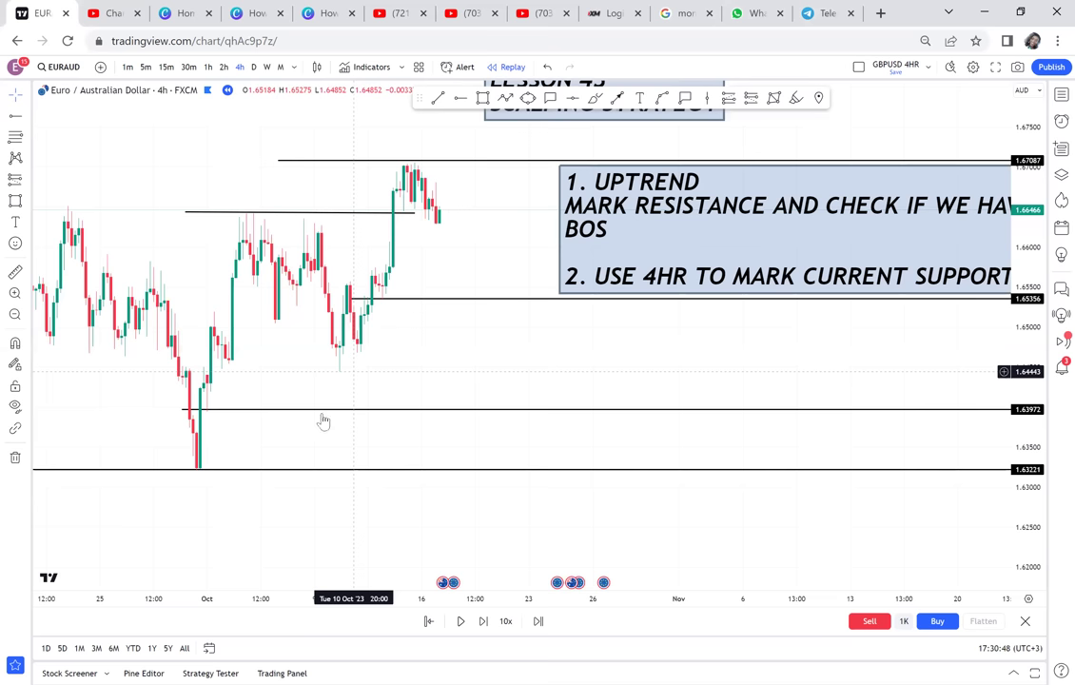
left_click(312, 411)
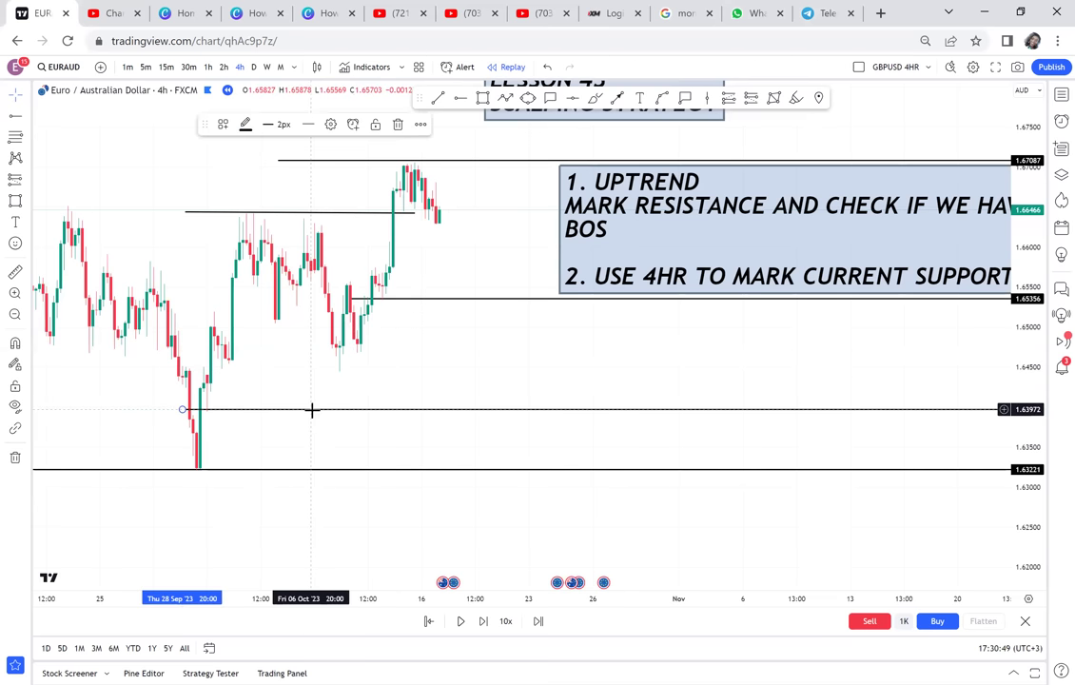
key("Delete")
left_click(288, 469)
key("Delete")
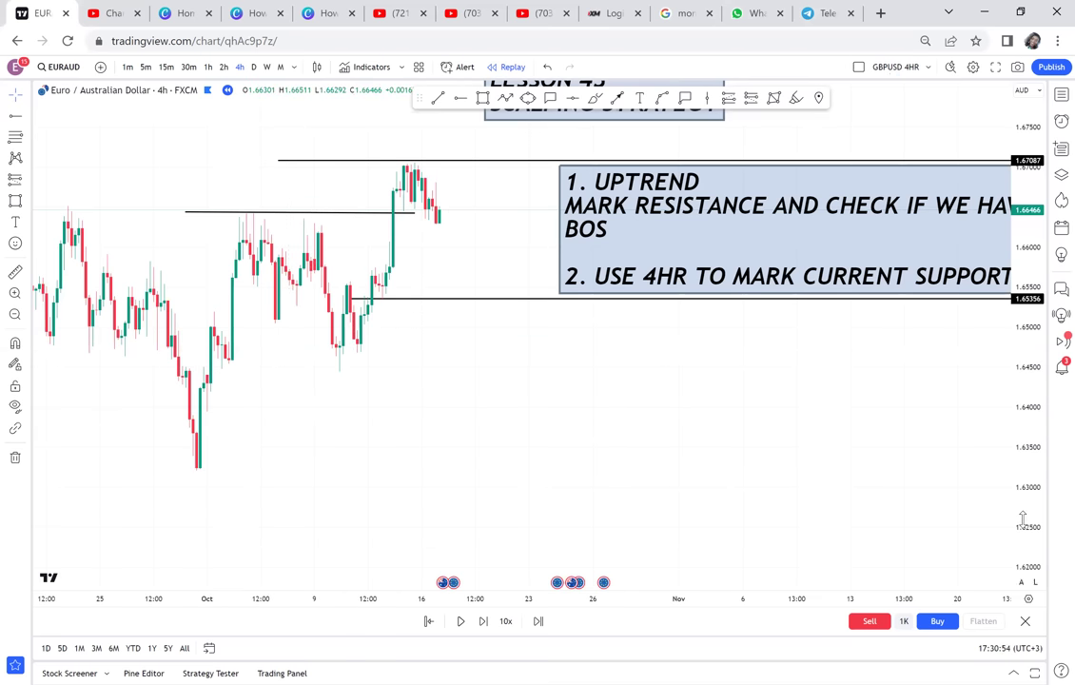
Replace the 1.65356 ray with a support zone rectangle from 11 Oct to 17 Nov between about 1.6533 and 1.6552.
scroll(971, 310, "up", 3)
key("alt+r")
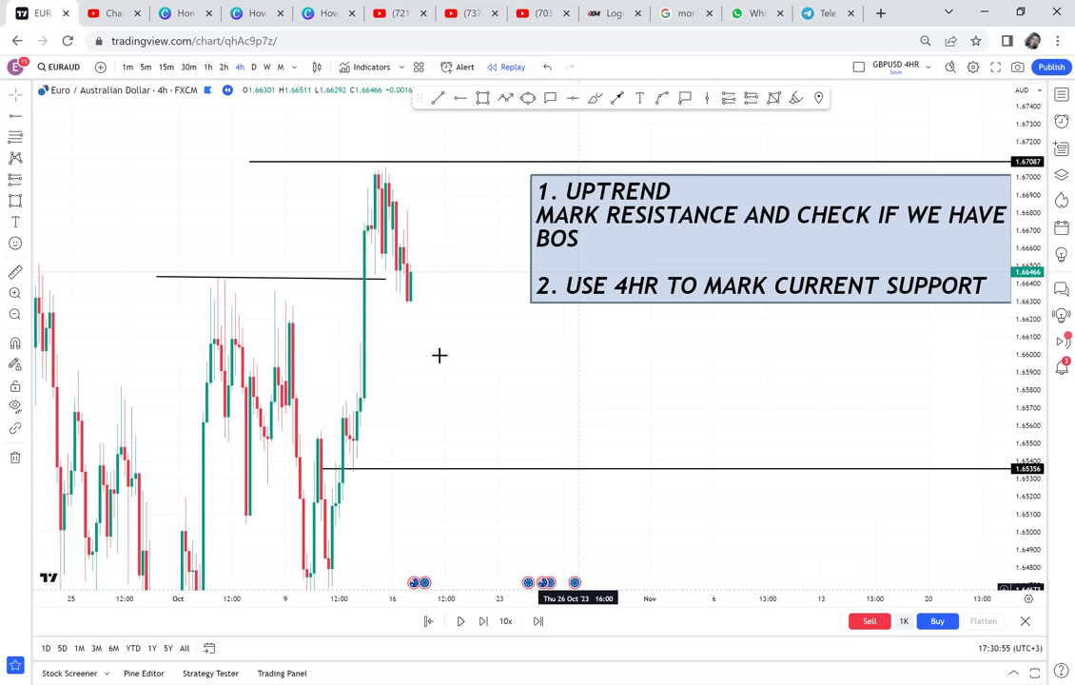
left_click_drag(422, 471, 423, 469)
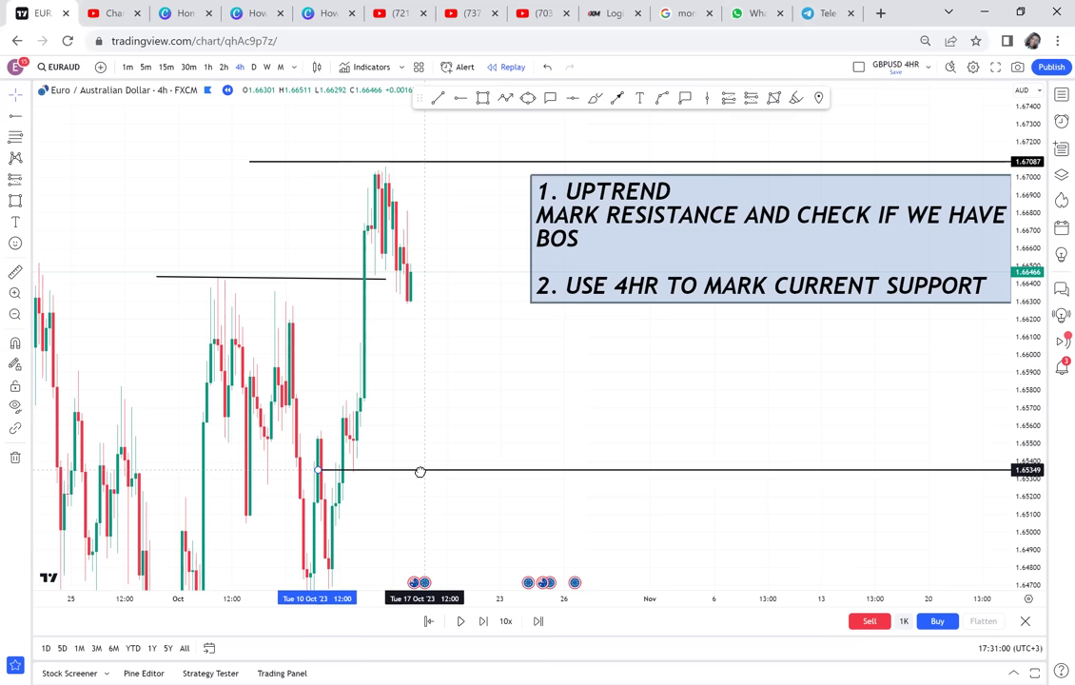
key("Delete")
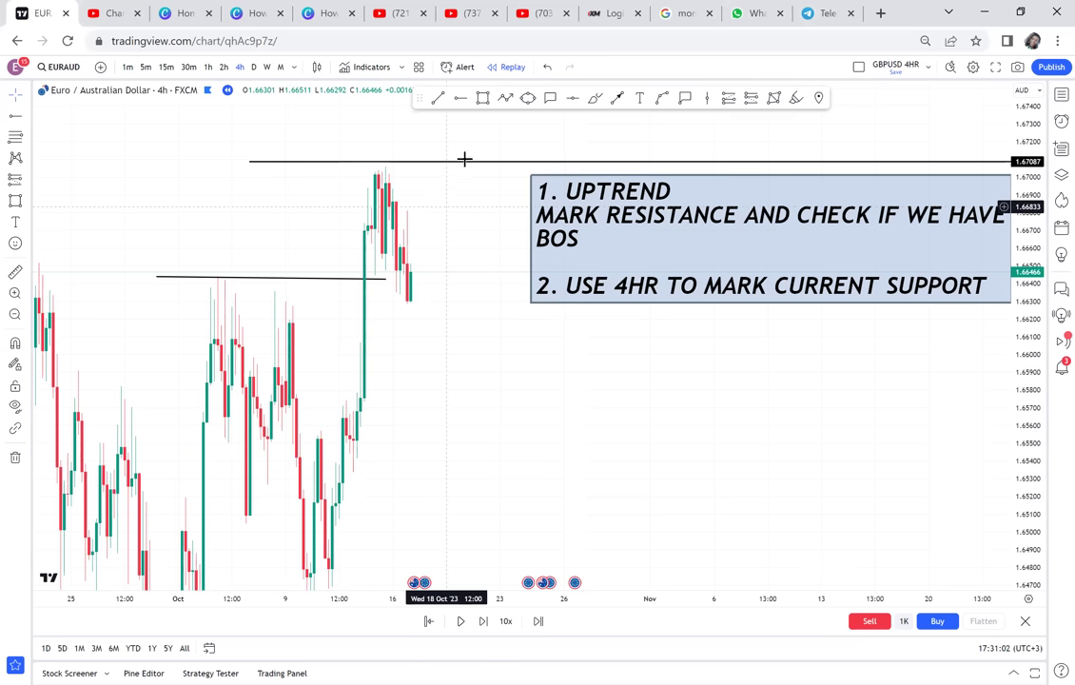
left_click(483, 100)
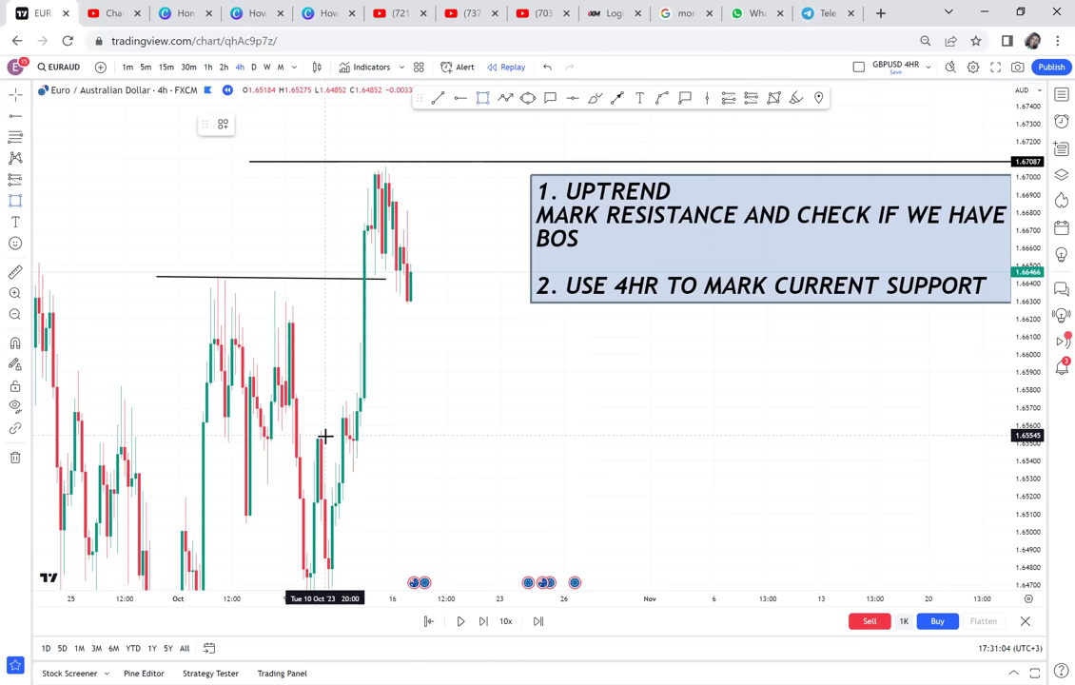
mouse_move(326, 441)
left_mouse_down()
mouse_move(886, 440)
mouse_move(911, 474)
left_mouse_up()
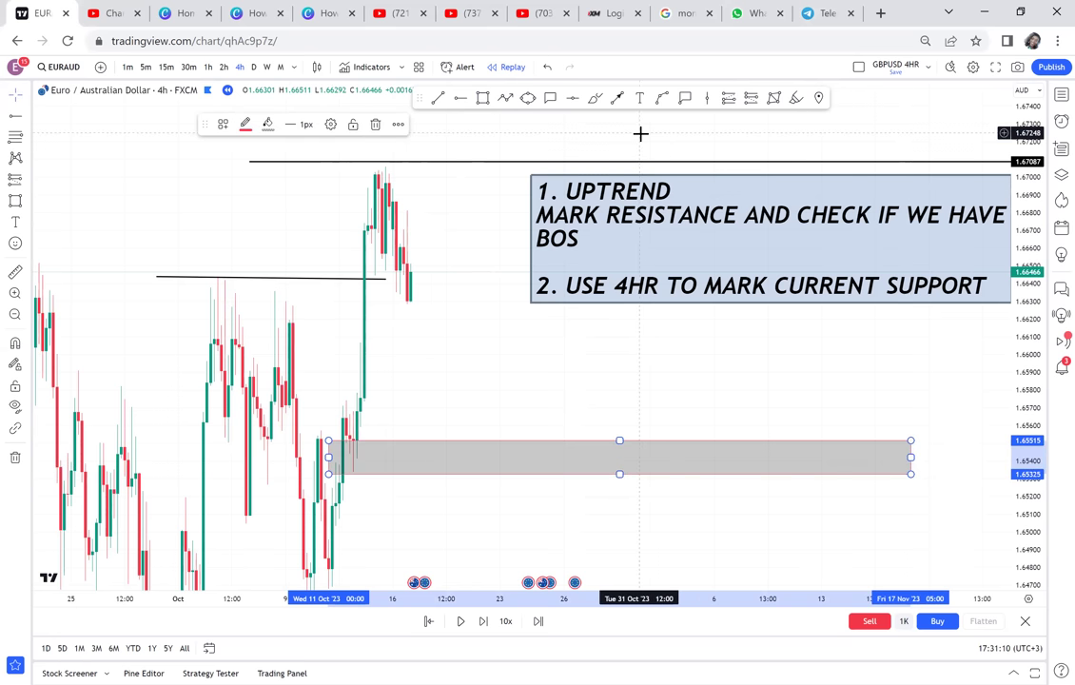
Draw an arrow from beside the latest candles at about 1.6629 down into the support zone at about 1.6545, and delete it.
left_click(618, 99)
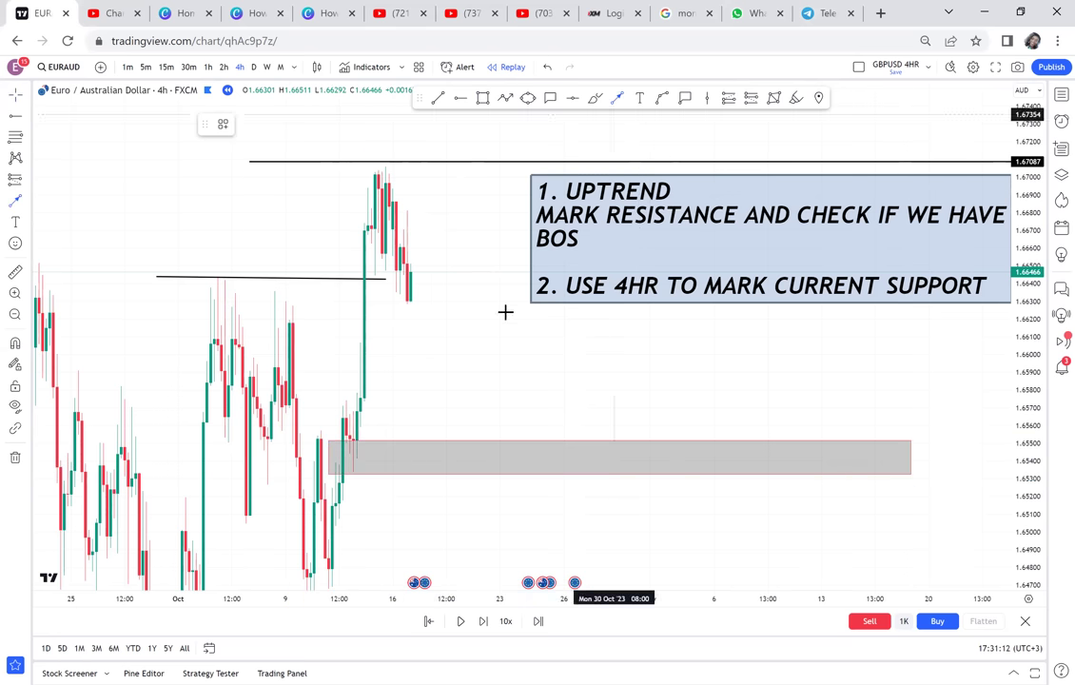
left_click_drag(442, 303, 466, 371)
mouse_move(477, 432)
left_mouse_down()
mouse_move(433, 377)
mouse_move(471, 447)
left_mouse_up()
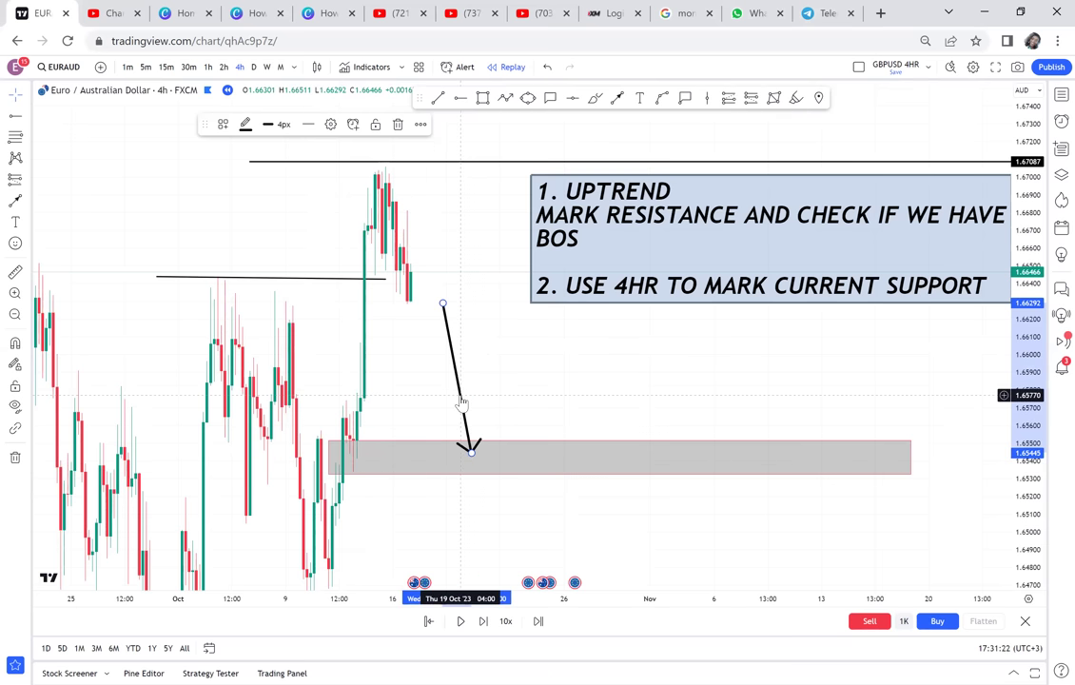
key("Delete")
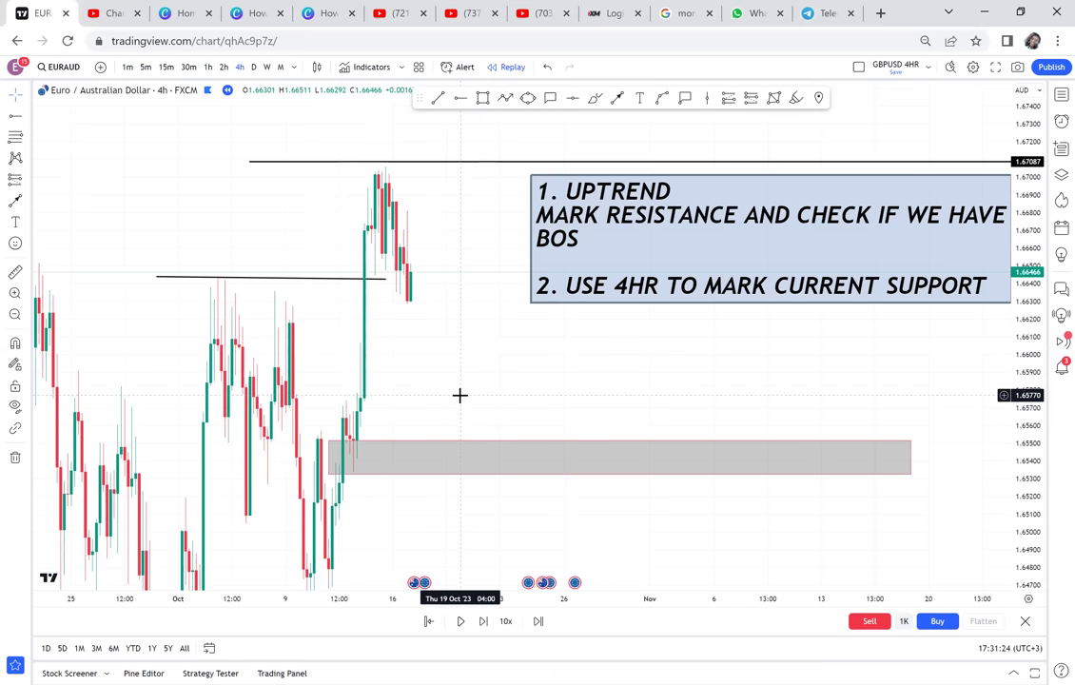
Append a blank line and "3 USE A PATTERN ( DOUBLE BOTTOM)" to the uptrend note, and move the note to start at 1 Nov, about 1.6732.
double_click(695, 292)
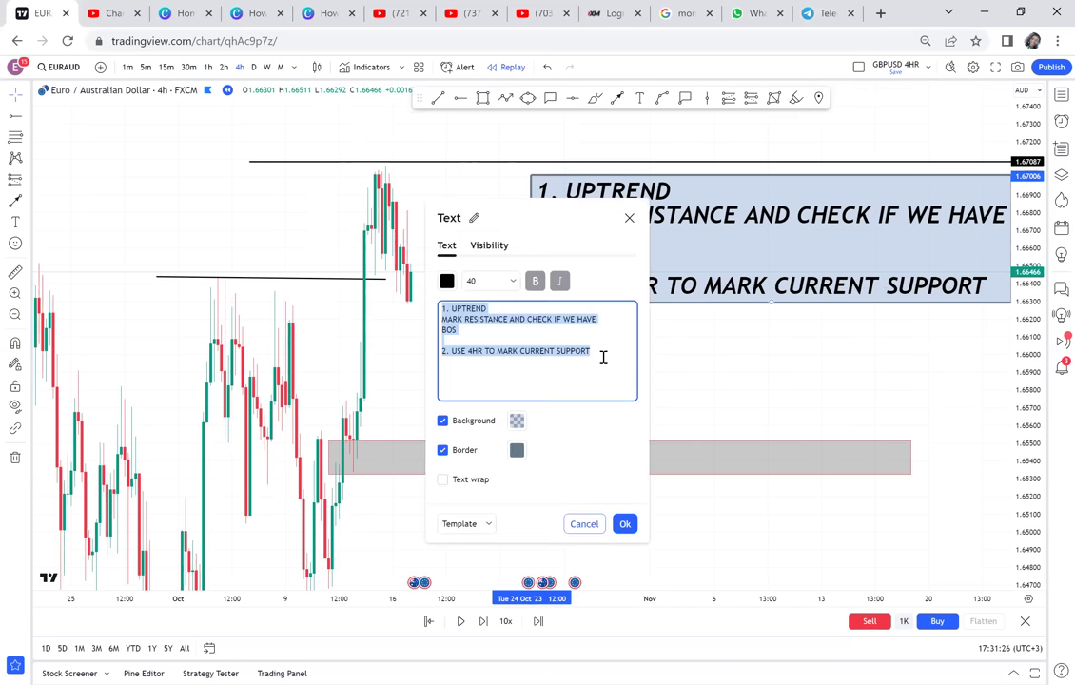
left_click(603, 357)
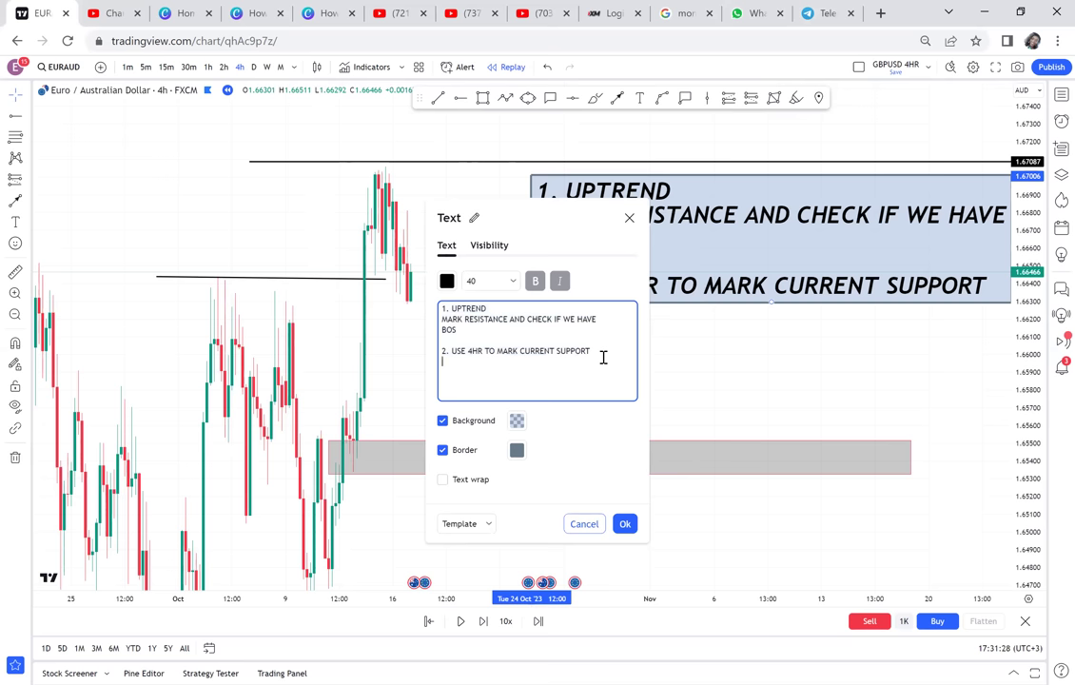
key("Return")
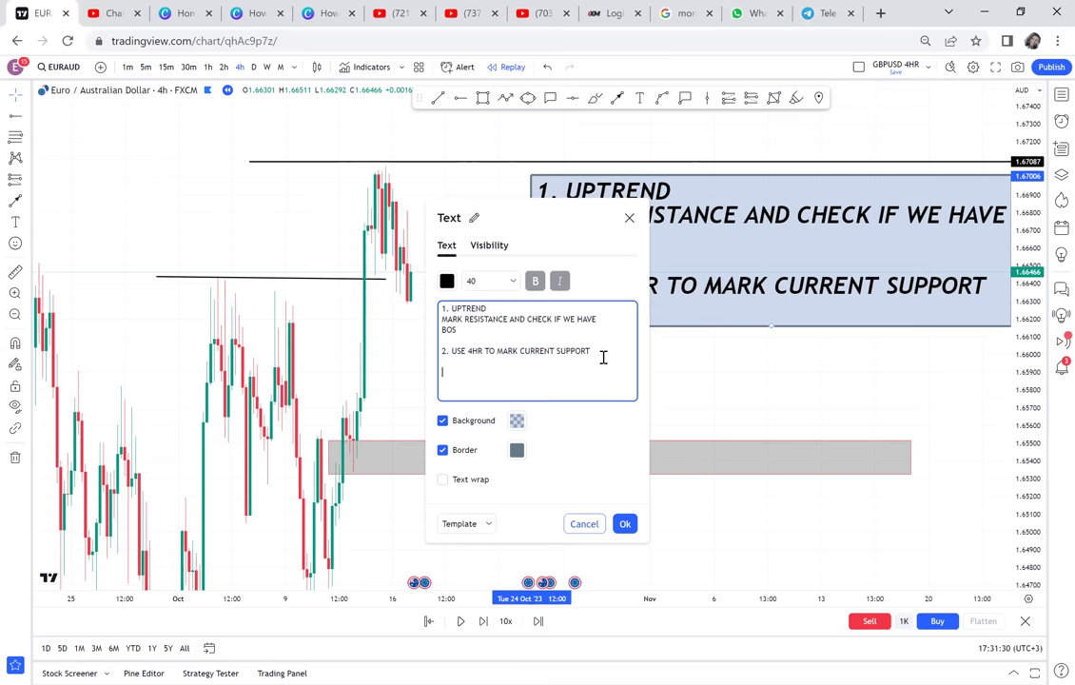
type("3")
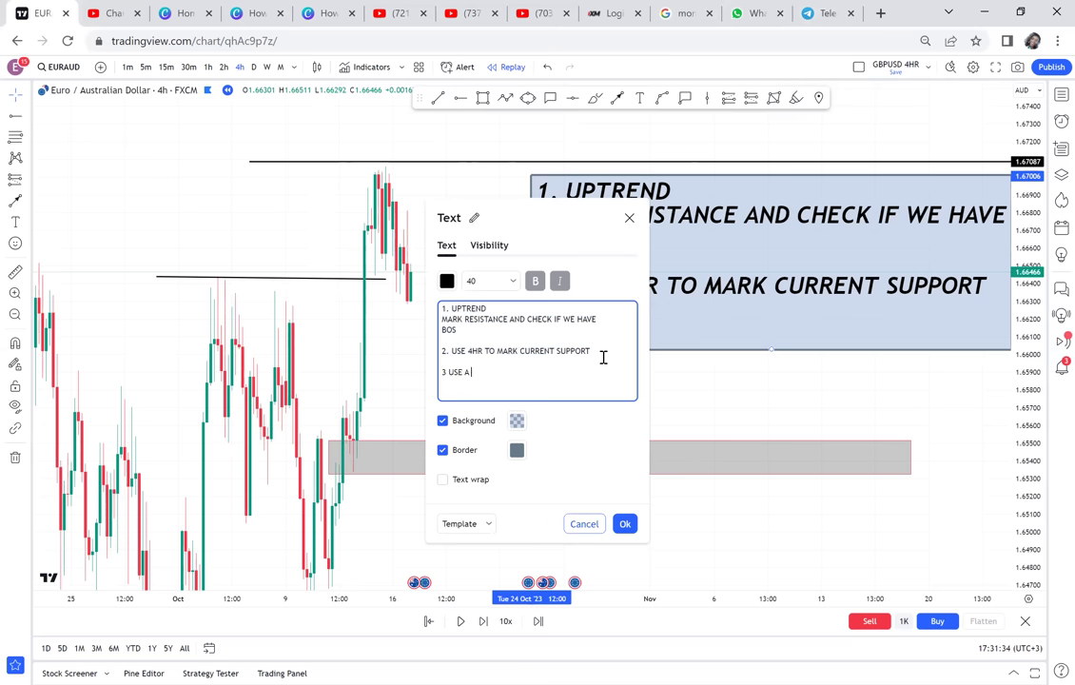
type("USE A PATTERN")
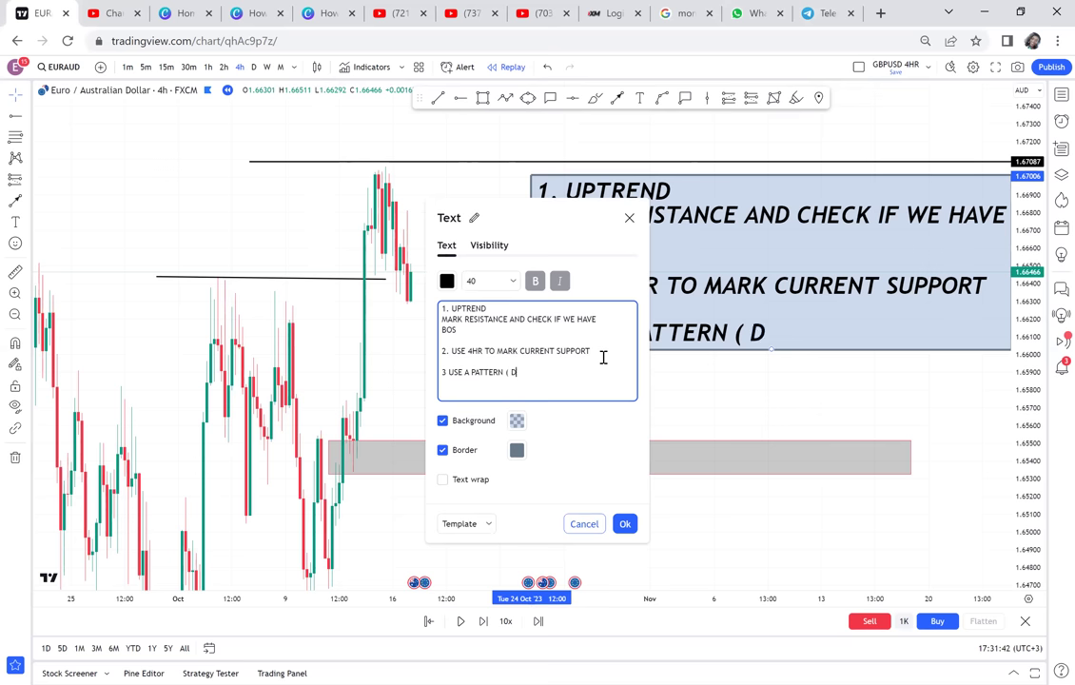
type("( DOUB")
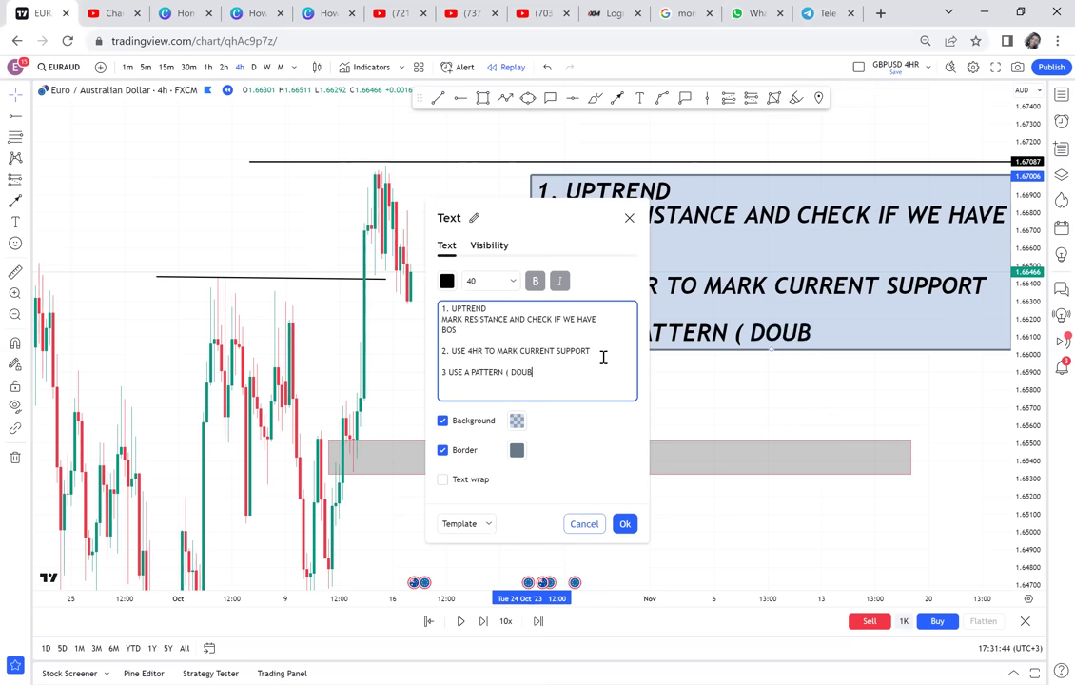
type("LE BO")
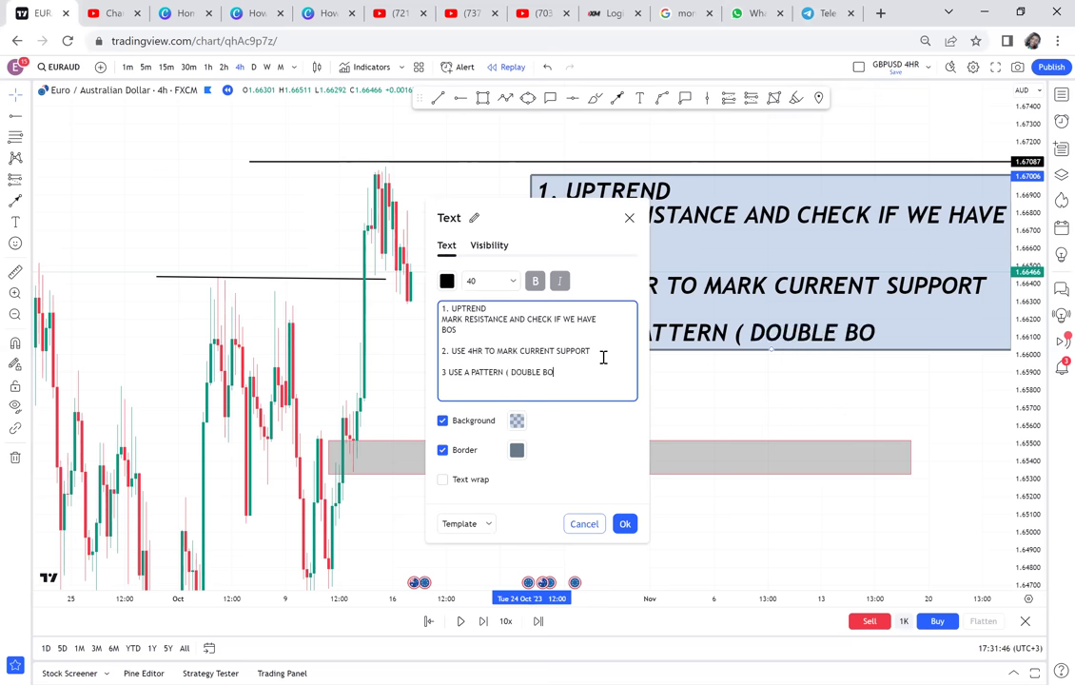
type("TTOM")
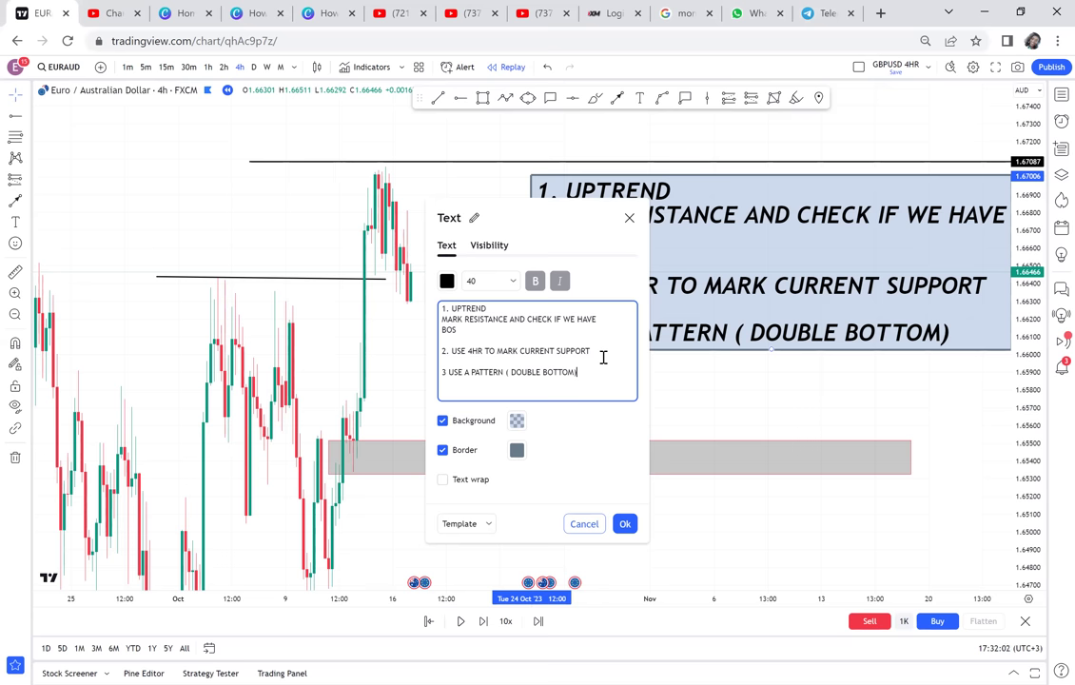
left_click(672, 401)
left_click_drag(764, 236, 899, 179)
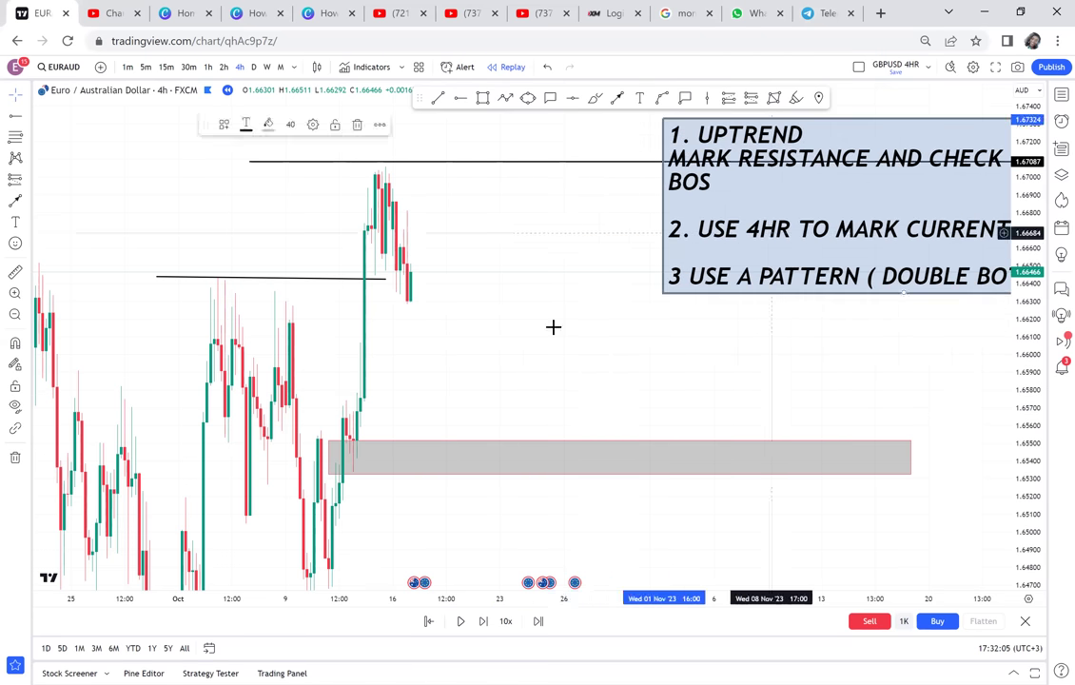
Draw an ellipse around the 11 to 13 Oct candles at the start of the support zone, centred at about 1.6545.
scroll(654, 295, "left", 2)
scroll(653, 296, "up", 4)
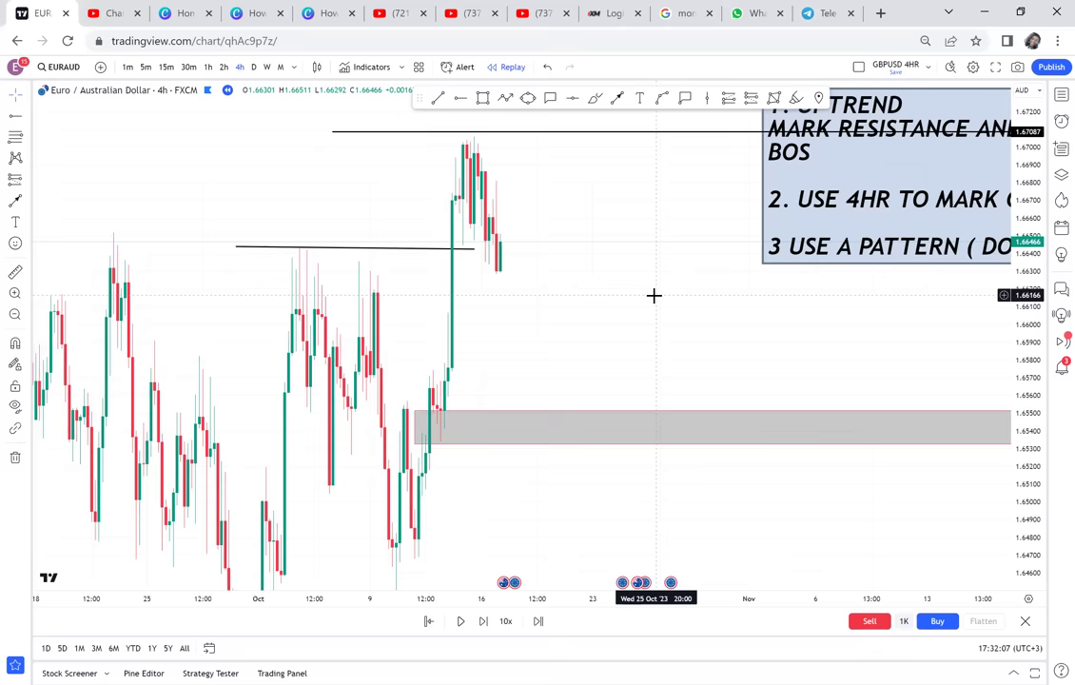
left_click(528, 98)
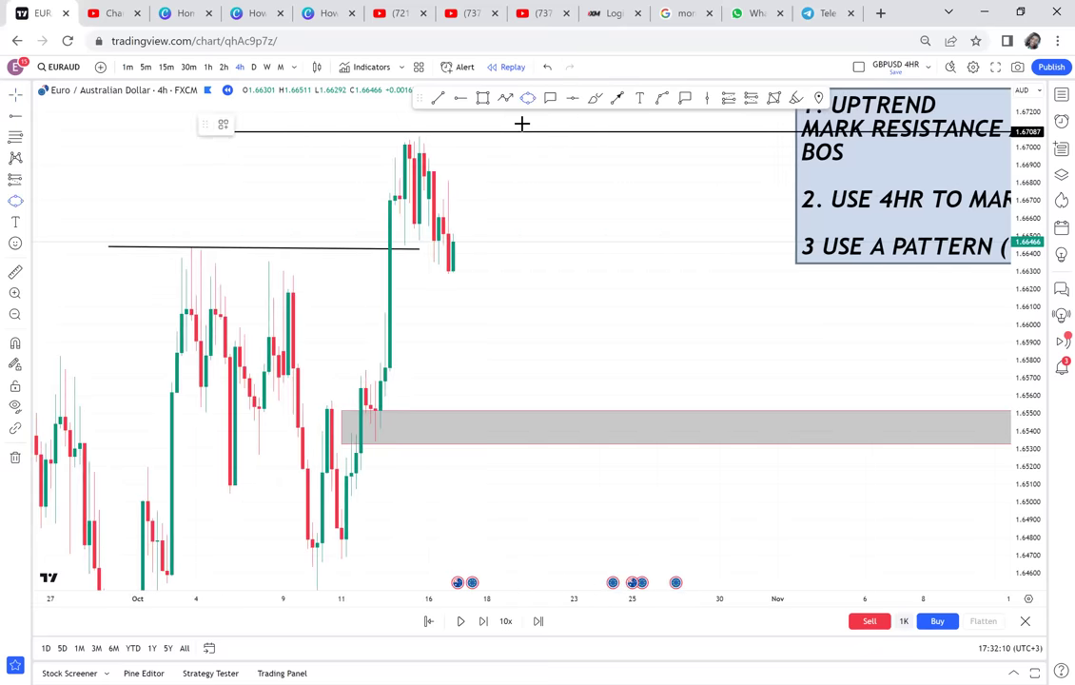
left_click(409, 415)
left_click(419, 433)
left_click(491, 377)
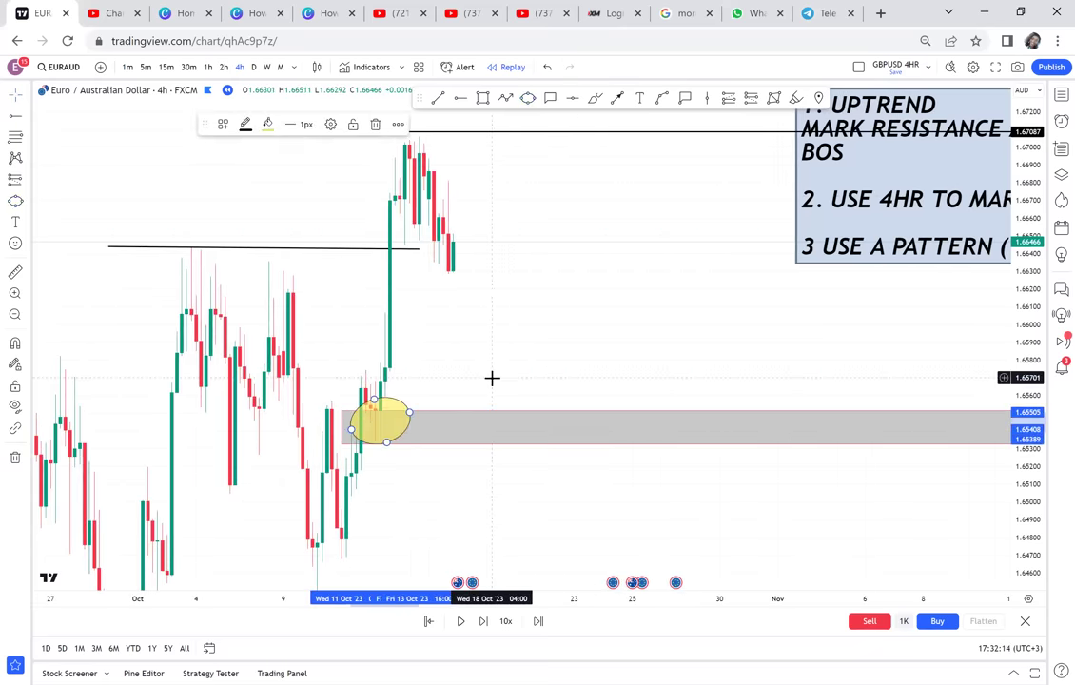
Reshape the ellipse at the start of the support zone to span about 1.6527 to 1.6551.
left_click_drag(491, 376, 449, 339)
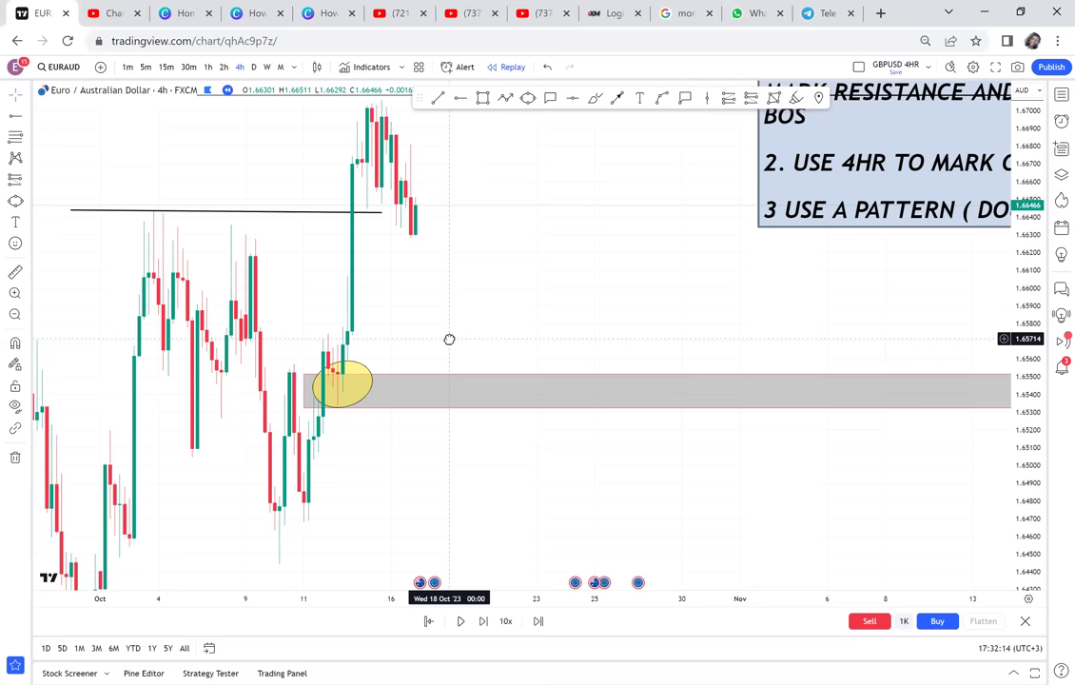
left_click(373, 385)
mouse_move(373, 385)
left_mouse_down()
mouse_move(377, 411)
mouse_move(372, 401)
left_mouse_up()
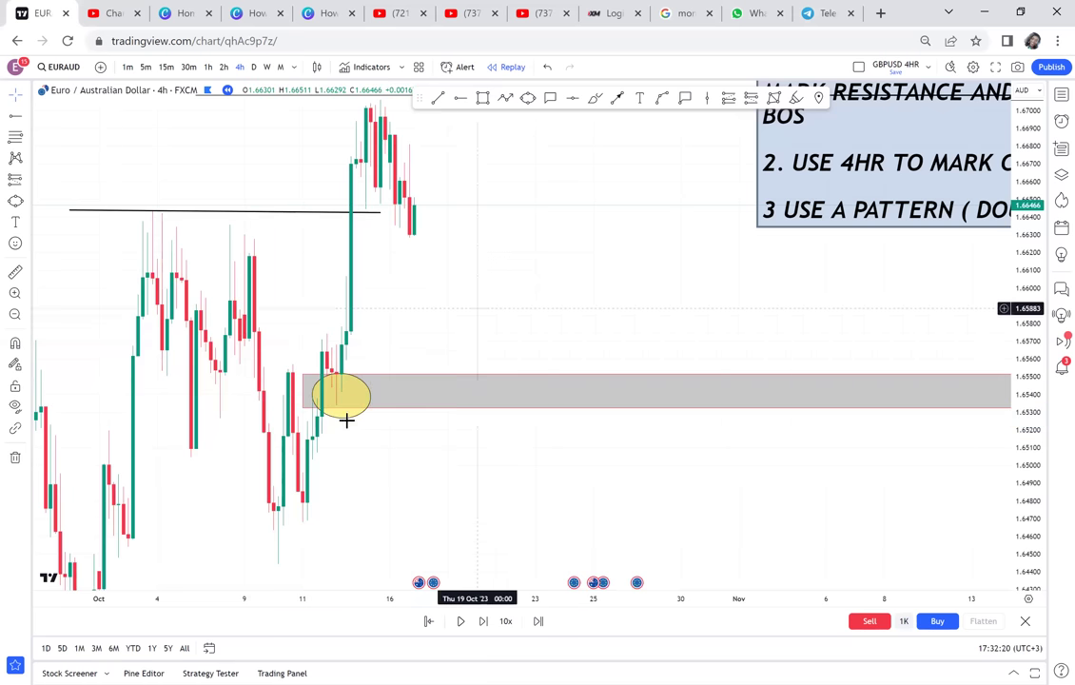
left_click(402, 356)
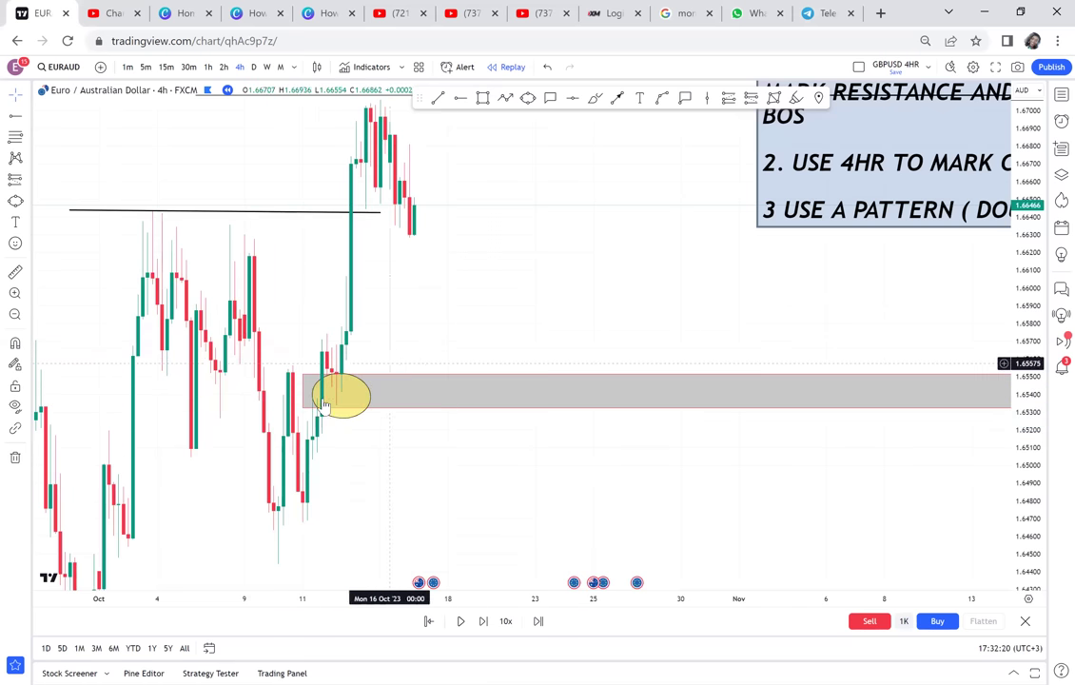
Draw an arrow from 17 Oct at 1.6640 down to 1.6562, and a second from 19 Oct at 1.6568 up to 1.6677.
left_click(616, 98)
left_click(427, 219)
left_click(456, 370)
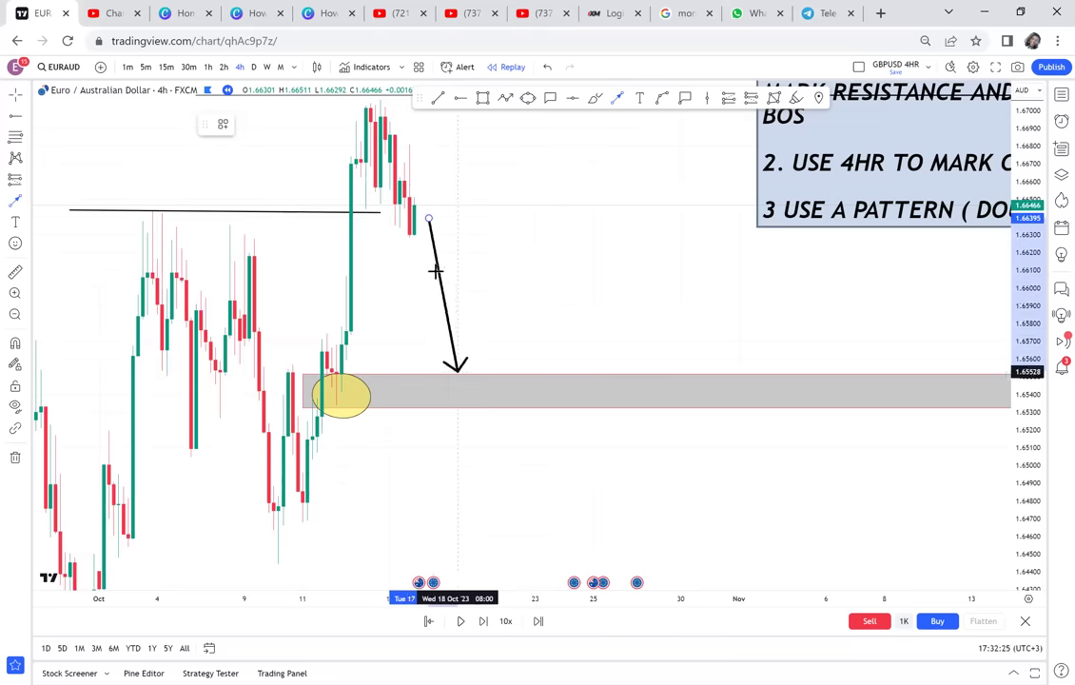
left_click(462, 353)
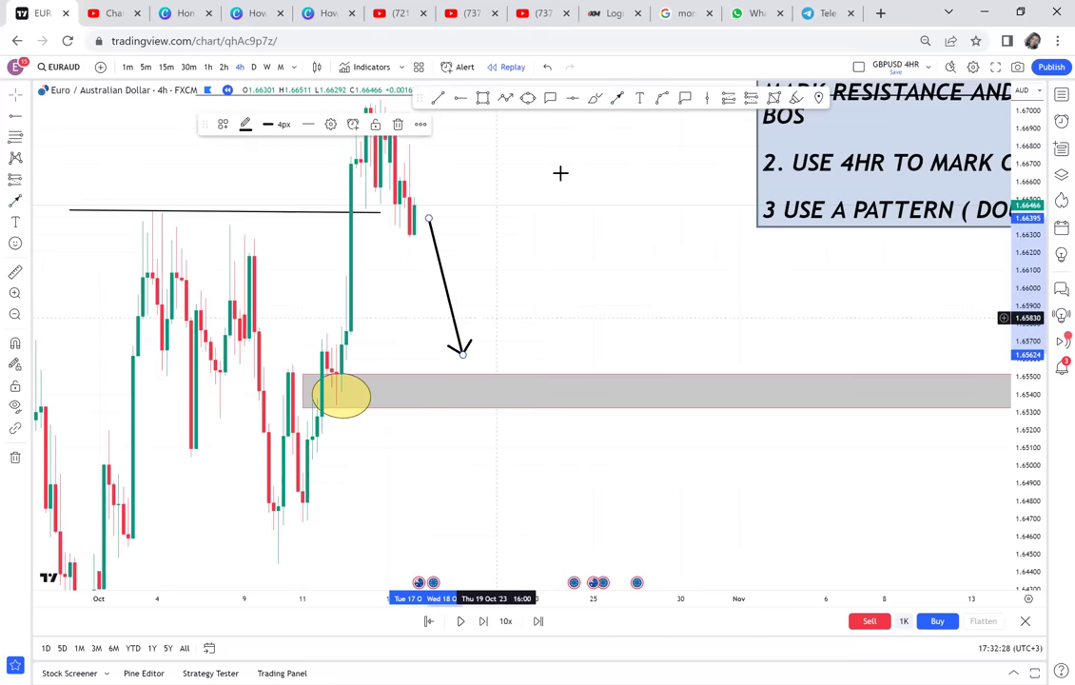
left_click(619, 100)
left_click(487, 344)
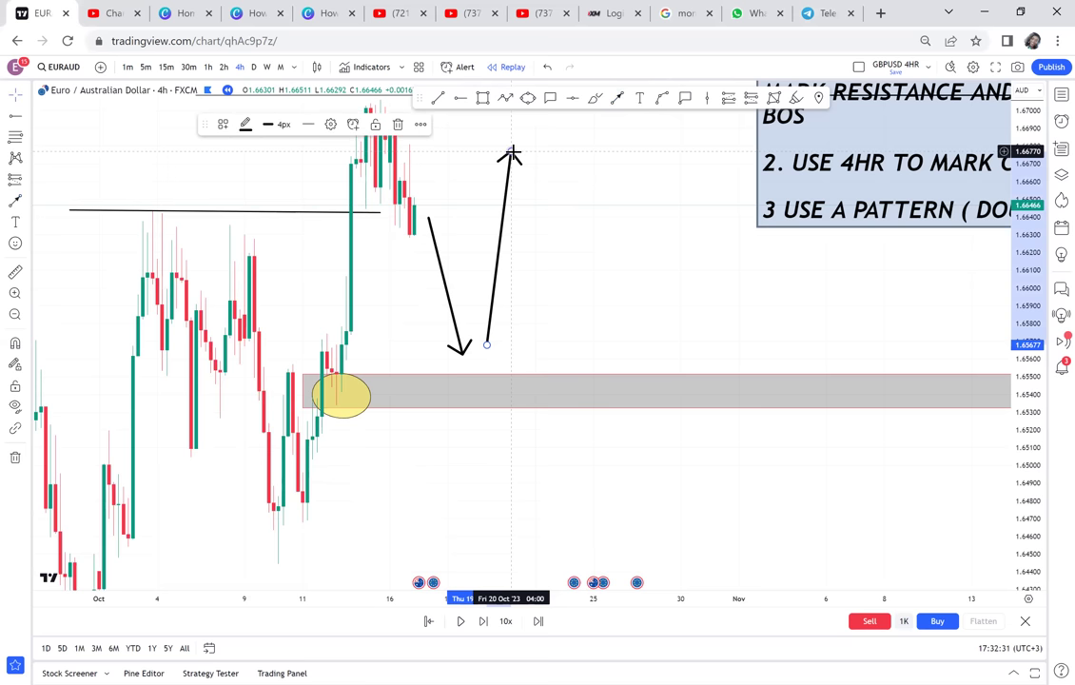
left_click(580, 185)
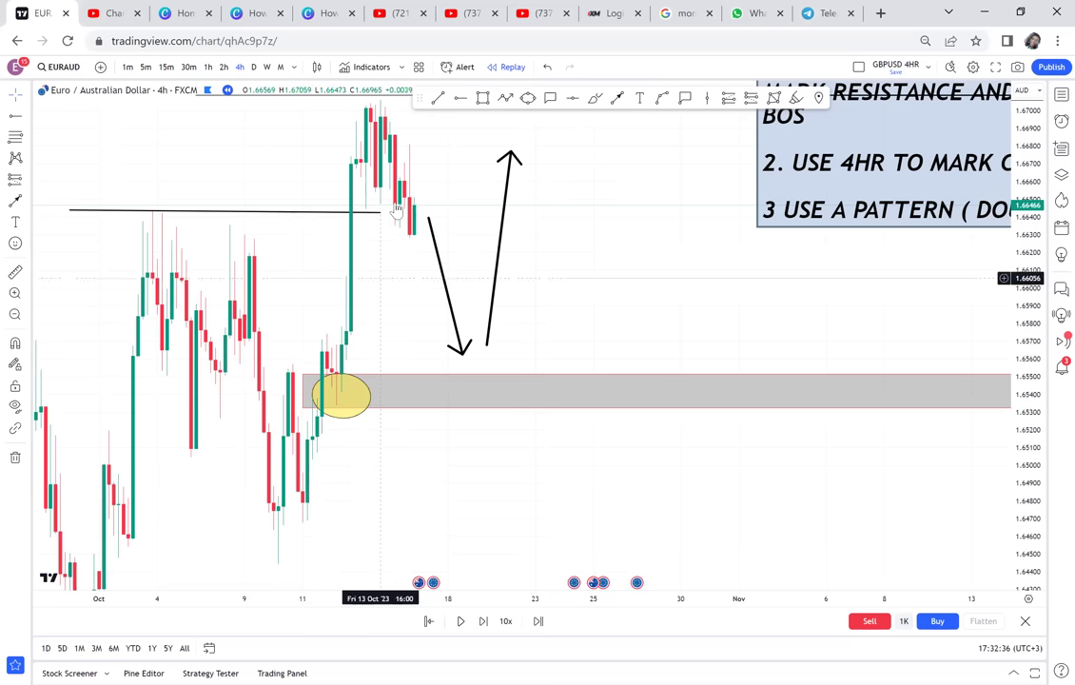
Delete the downward and upward arrows beside the latest candles.
left_click(451, 312)
key("Delete")
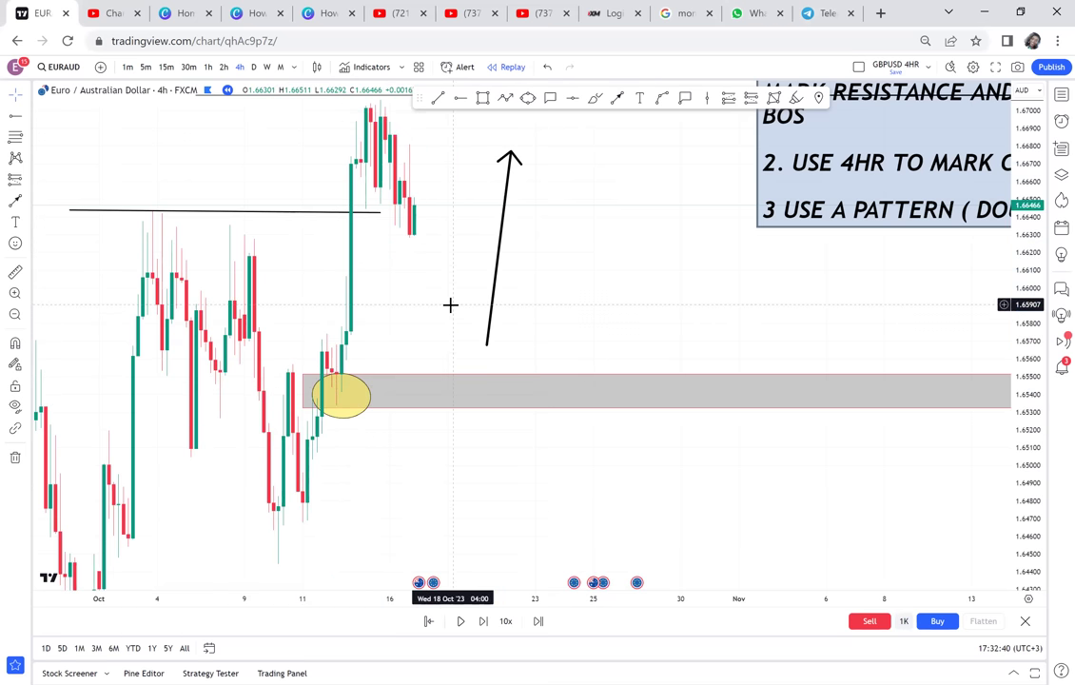
left_click(499, 270)
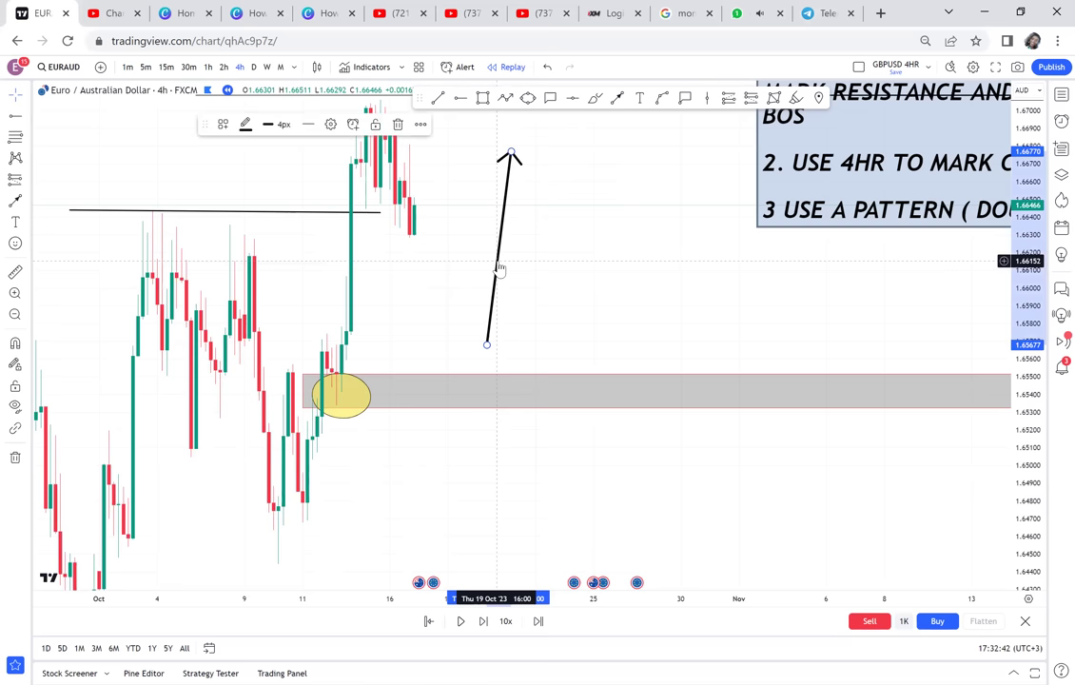
key("Delete")
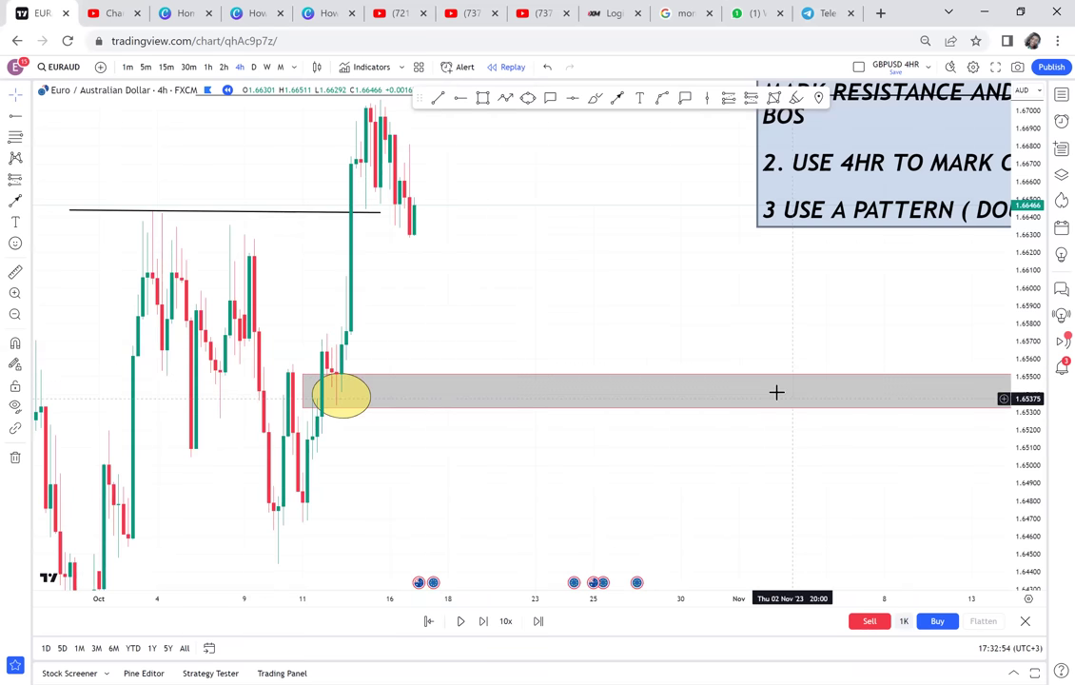
Append "ON LOWER TIME" to the double-bottom line at the end of the uptrend note.
left_click_drag(739, 416, 684, 422)
left_click_drag(620, 288, 462, 345)
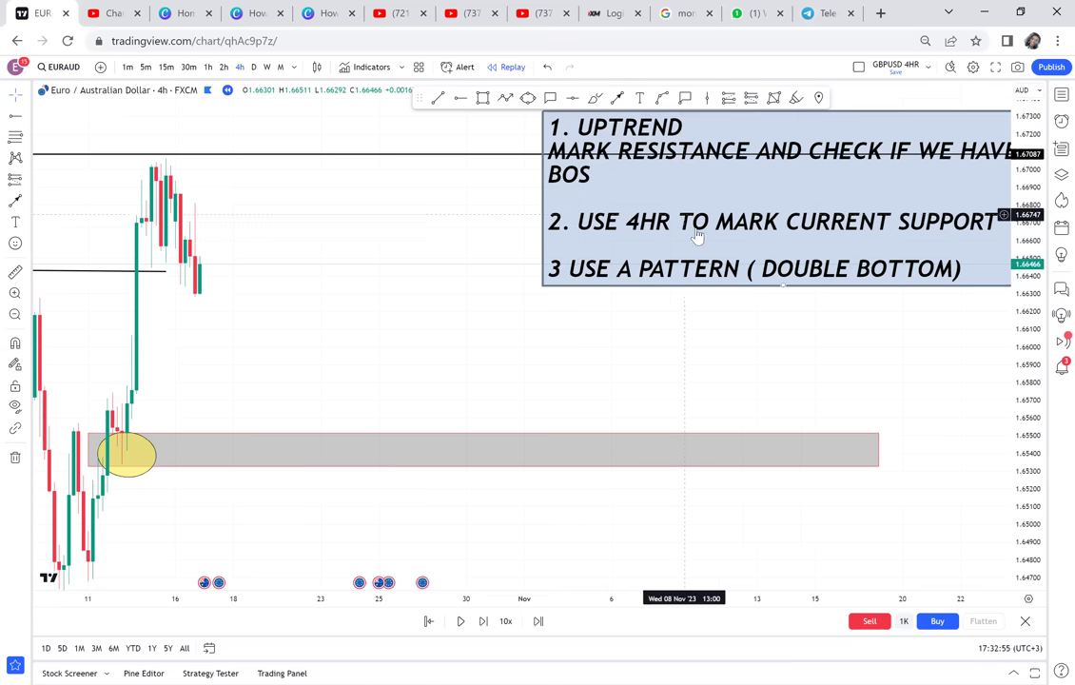
double_click(703, 286)
left_click(598, 374)
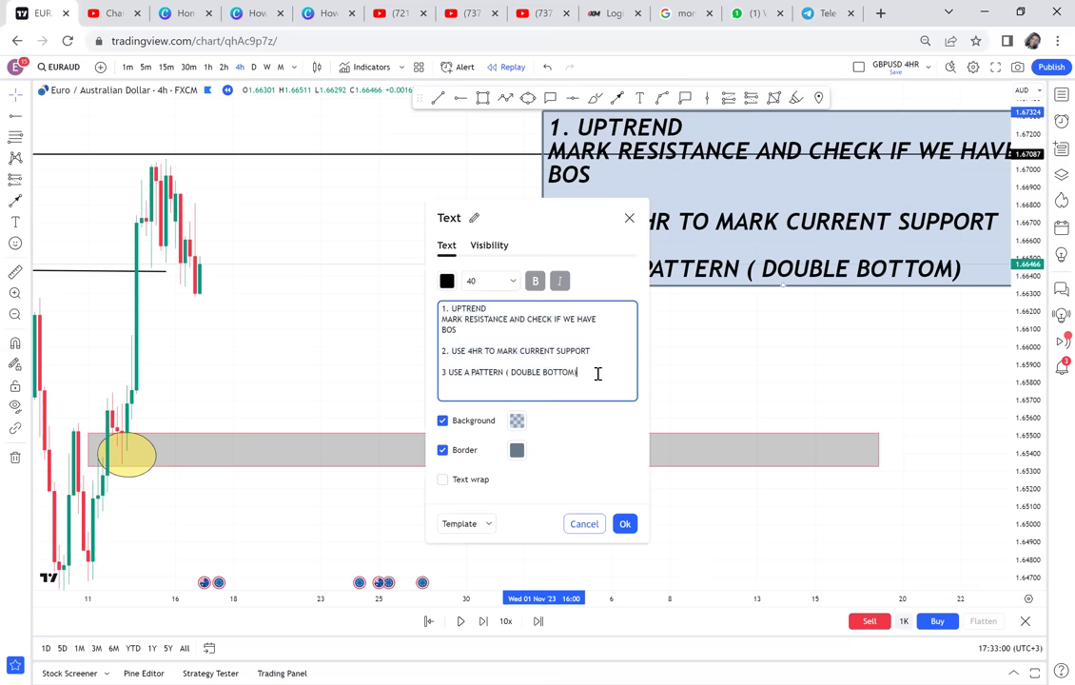
type("ON LOWER TIME")
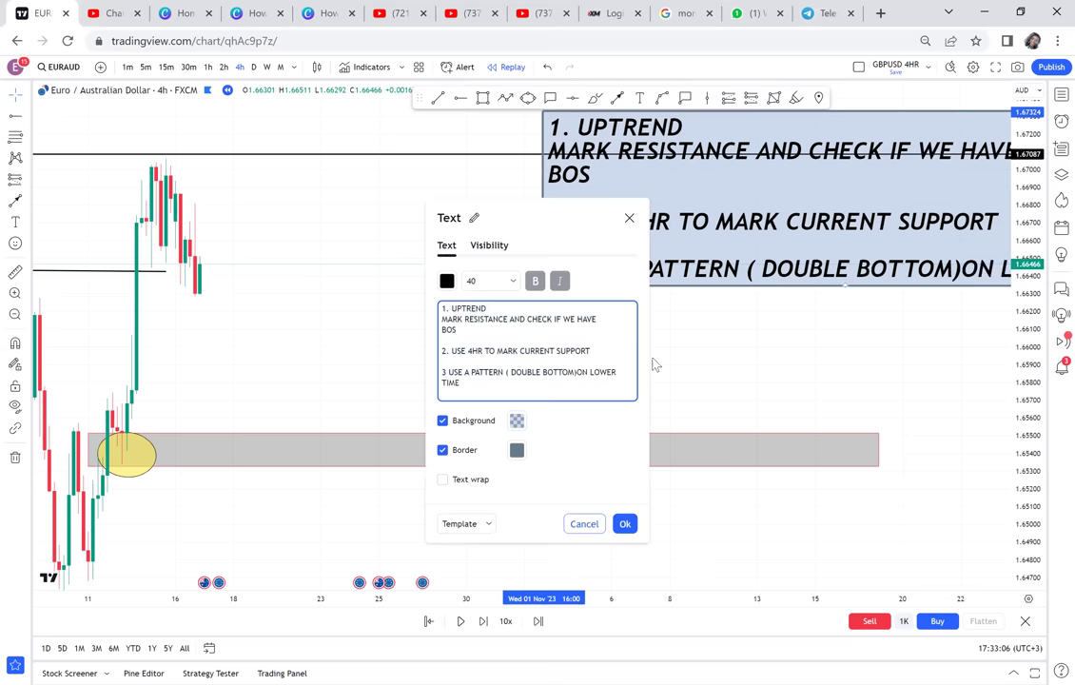
left_click(683, 370)
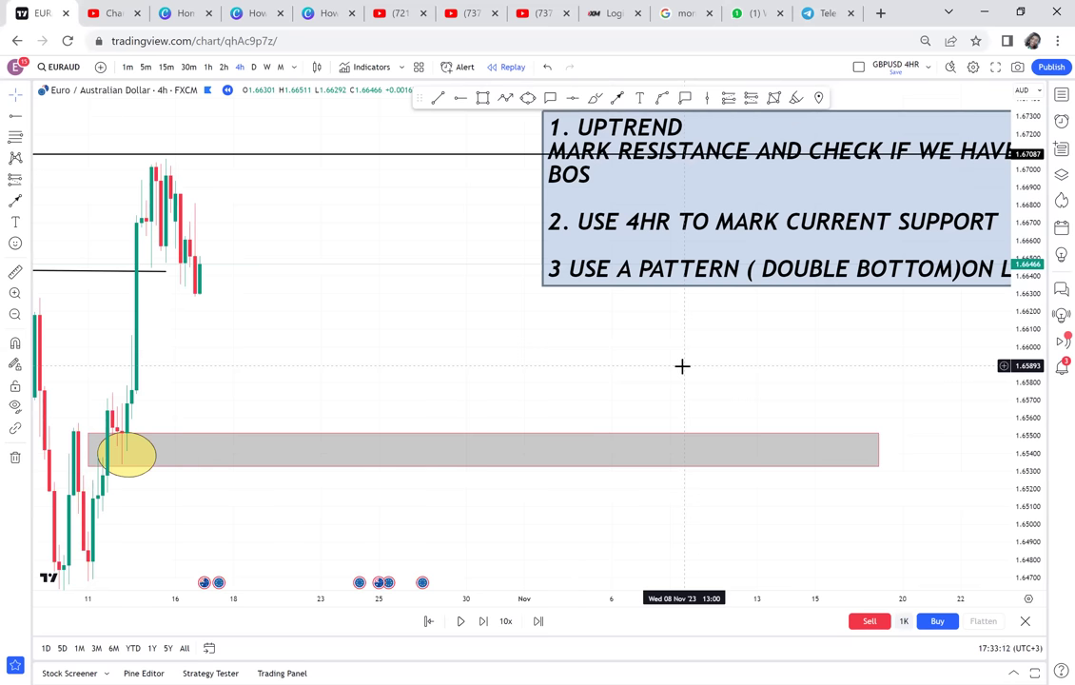
Switch the EURAUD chart to the 2-hour timeframe.
left_click(225, 67)
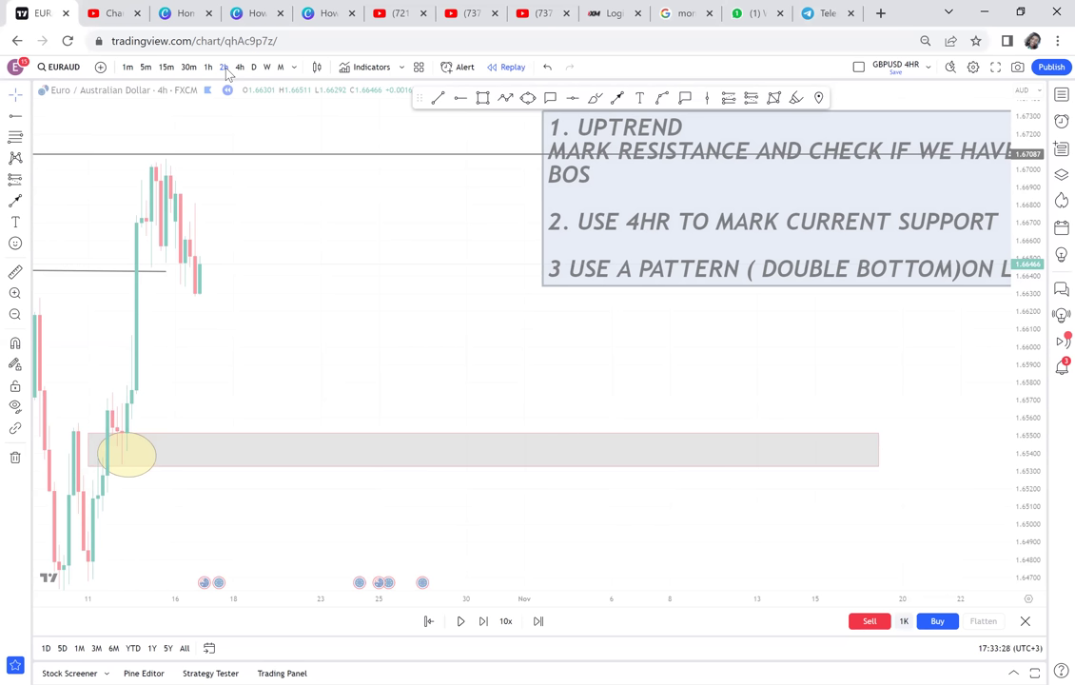
left_click(225, 68)
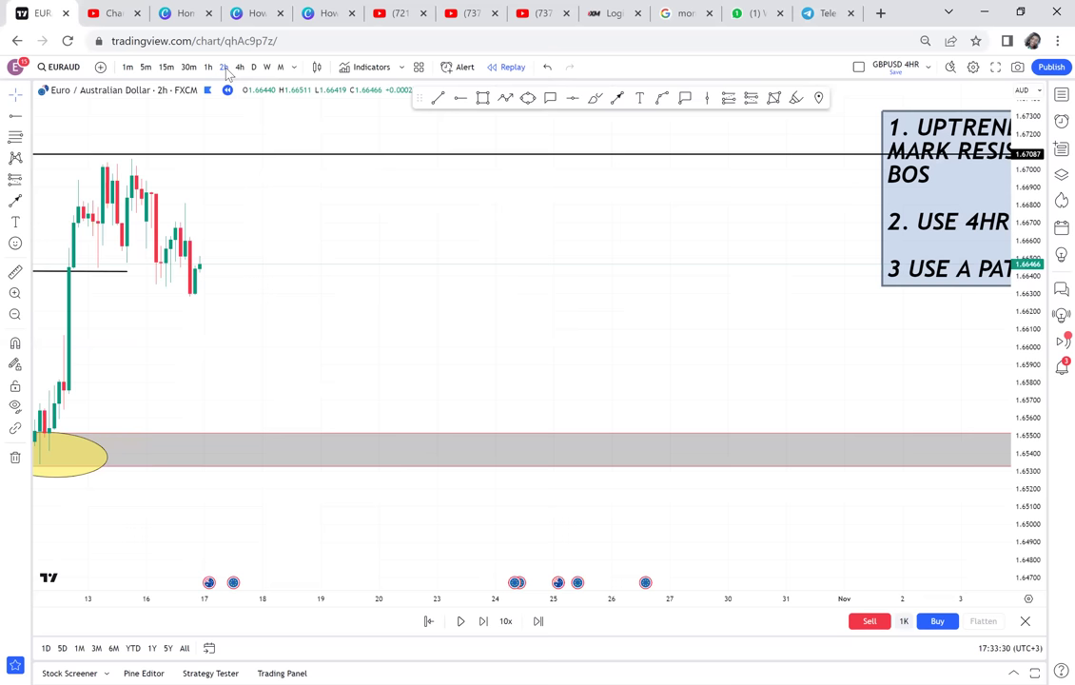
left_click_drag(420, 249, 566, 249)
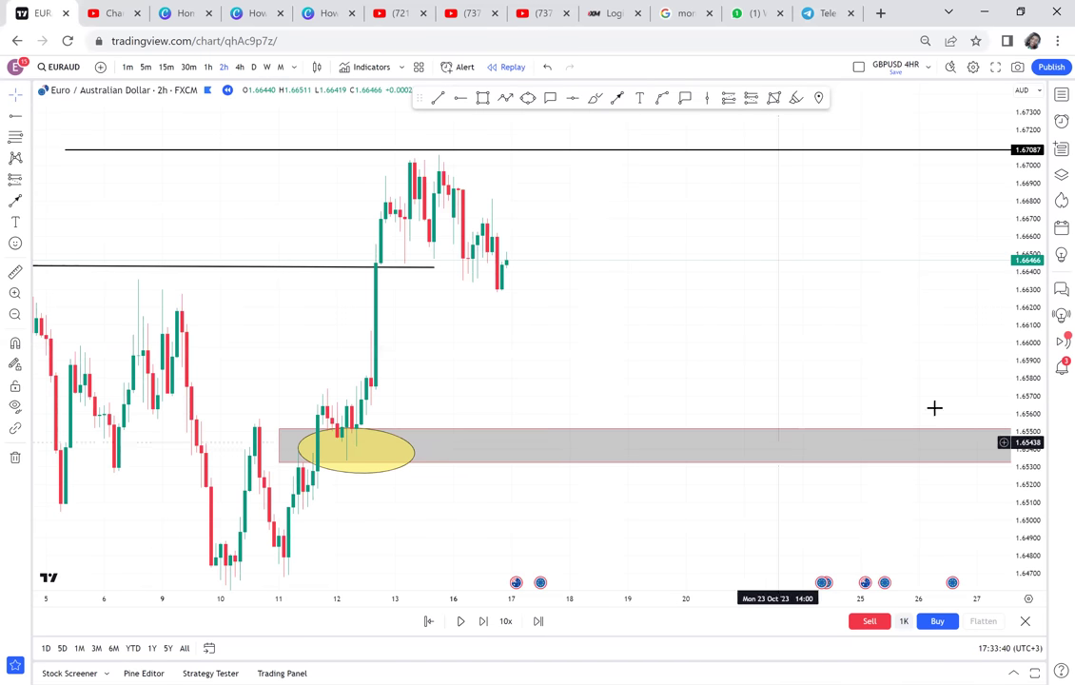
Draw a second zone rectangle above the support zone, from 12 Oct to 25 Oct between about 1.6565 and 1.6576.
left_click_drag(1046, 504, 827, 211)
scroll(357, 413, "down", 3)
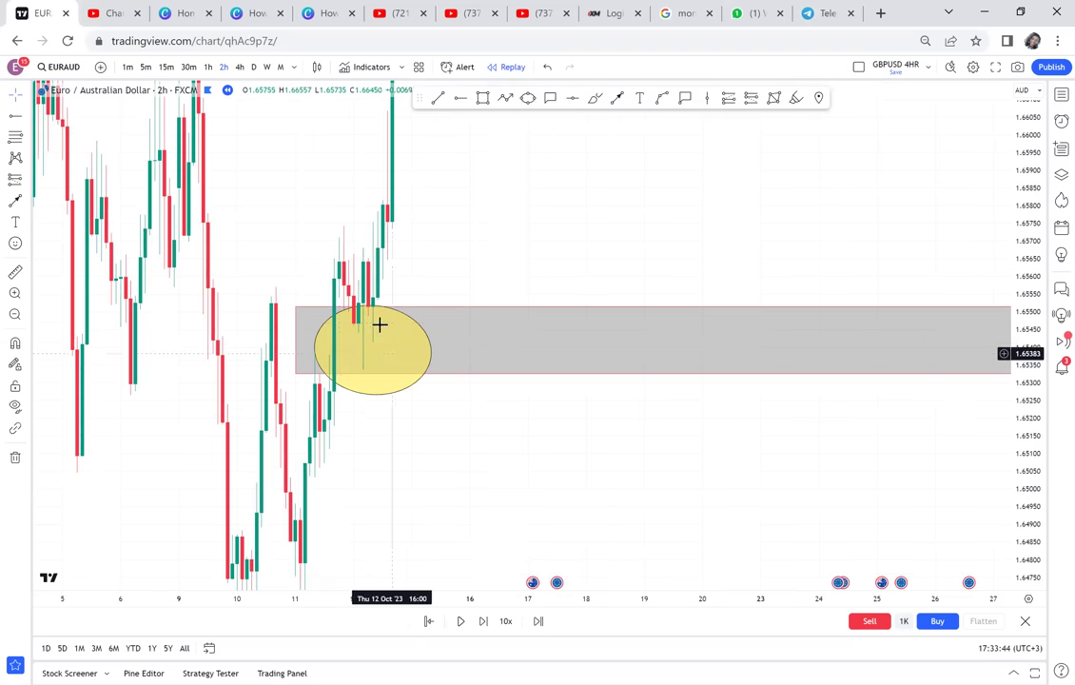
left_click_drag(533, 286, 496, 370)
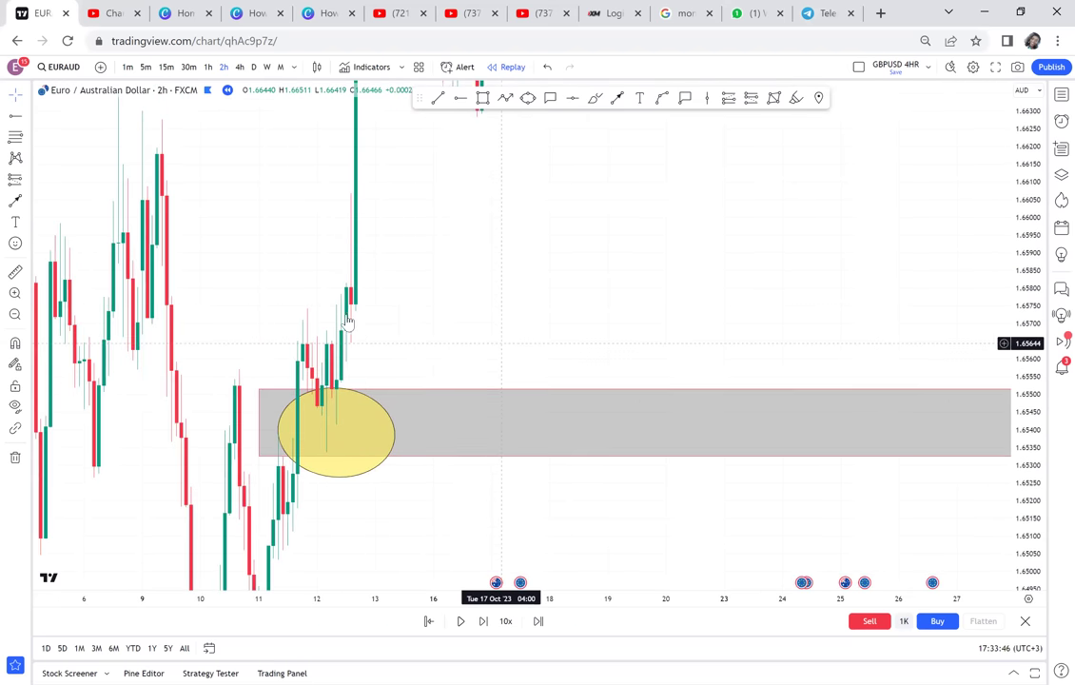
scroll(571, 254, "up", 2)
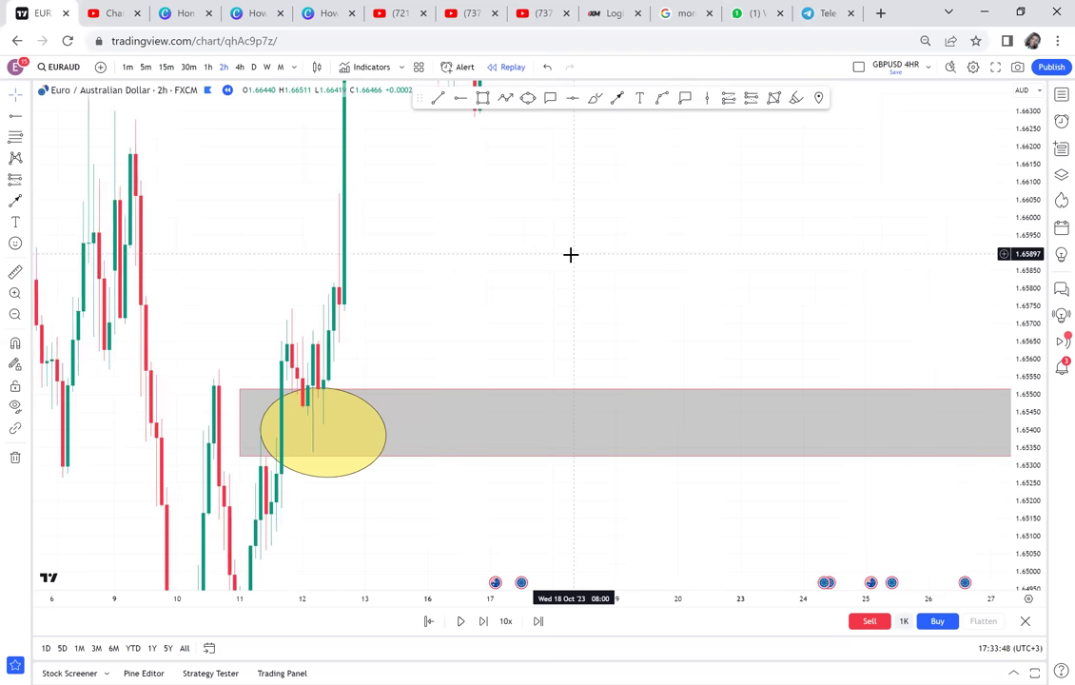
scroll(571, 254, "up", 1)
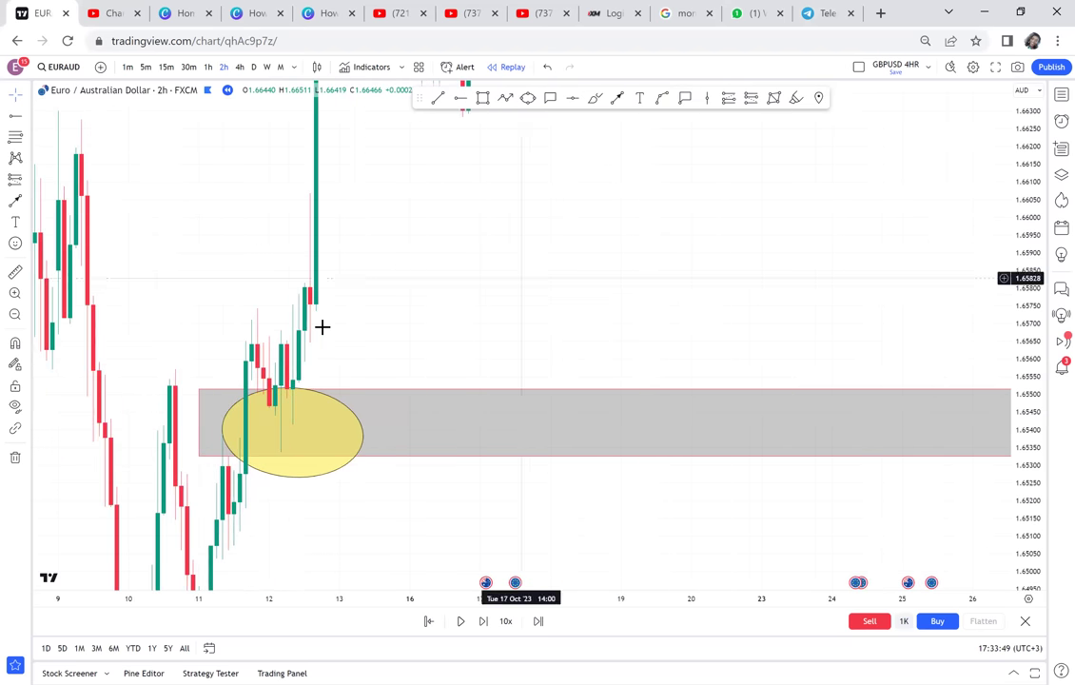
left_click(482, 99)
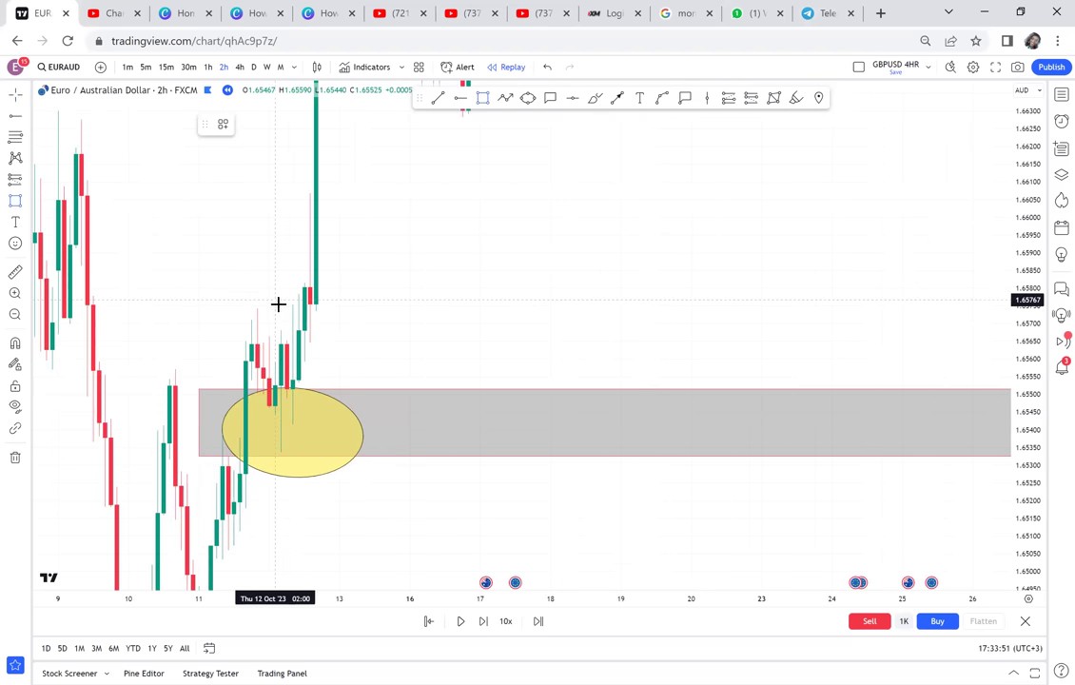
mouse_move(279, 303)
left_mouse_down()
mouse_move(961, 272)
mouse_move(967, 341)
left_mouse_up()
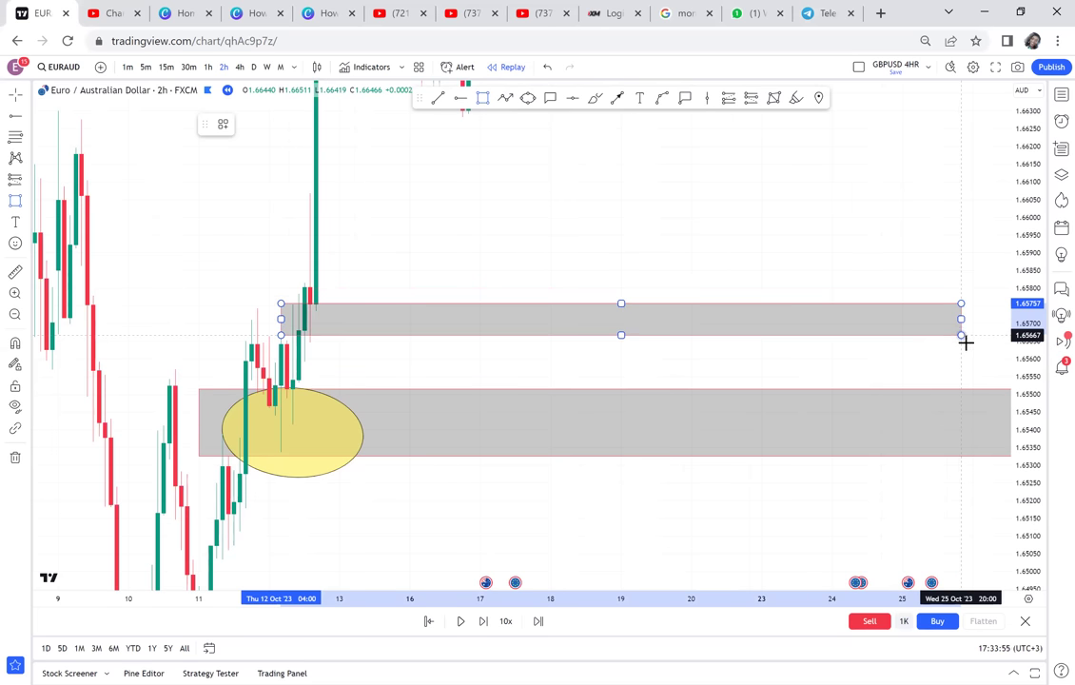
left_click(948, 206)
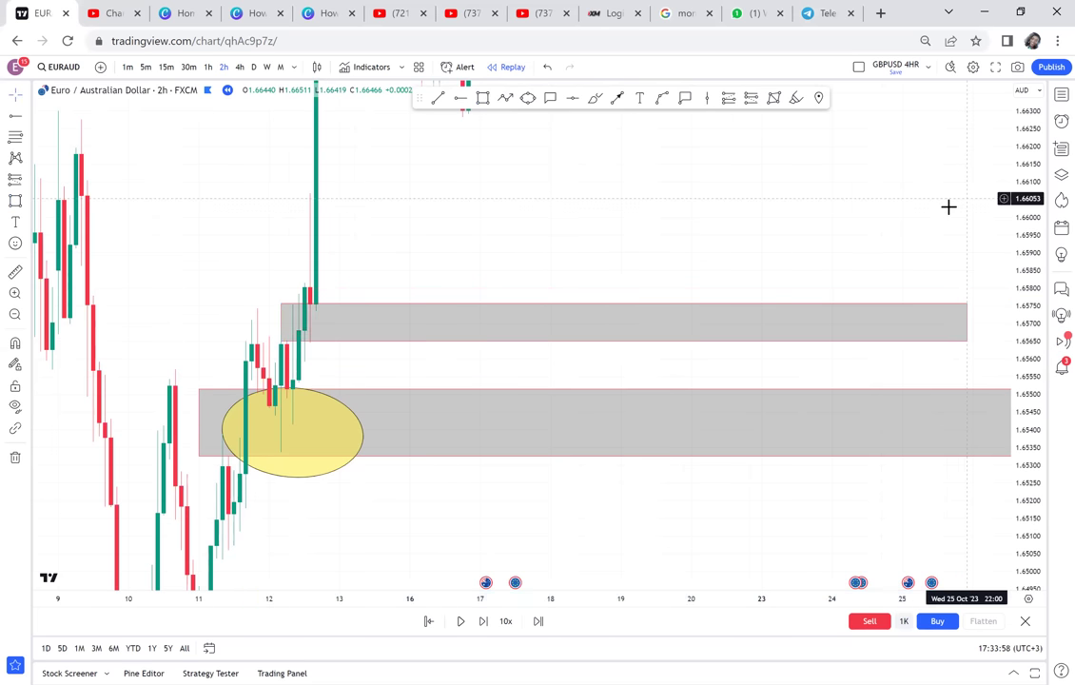
Extend the upper zone rectangle's end to 27 Oct, keeping its price range.
left_click_drag(947, 207, 725, 326)
left_click(749, 437)
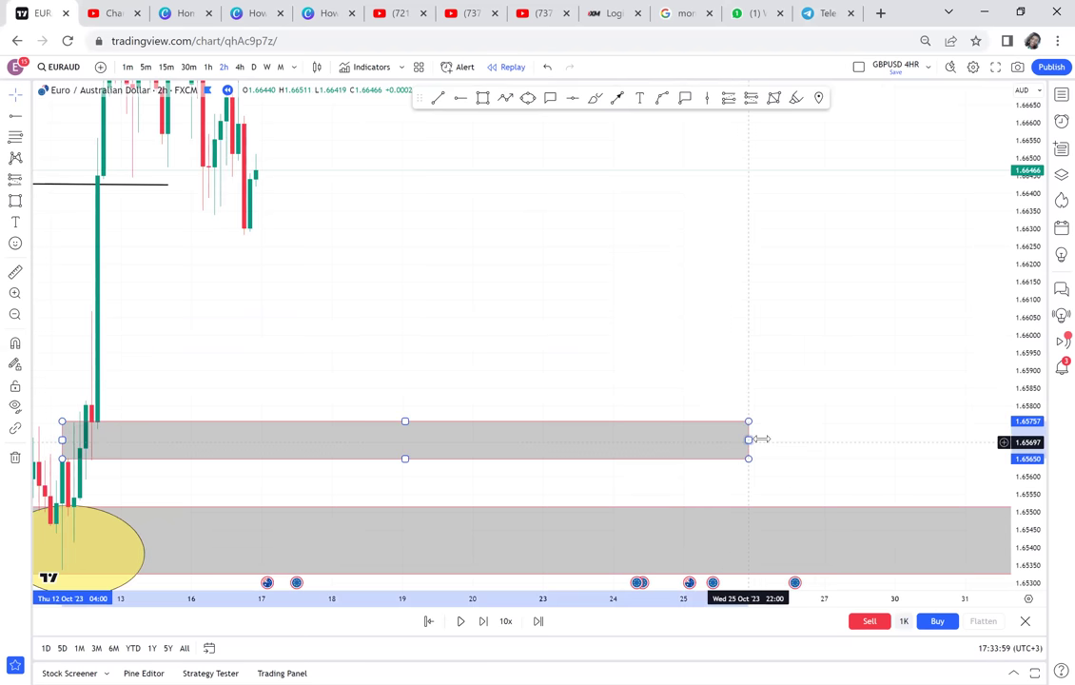
left_click_drag(754, 439, 871, 413)
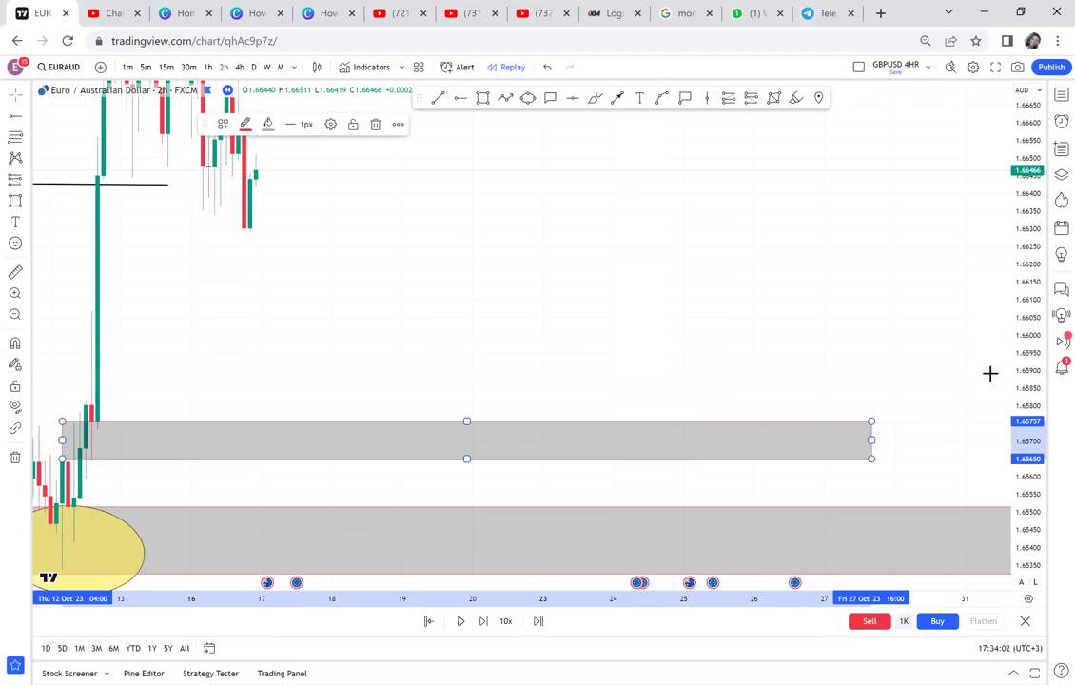
left_click(645, 355)
Draw an ellipse around the 12 Oct candles at the start of the upper zone, centred at about 1.6572.
left_click_drag(645, 355, 769, 304)
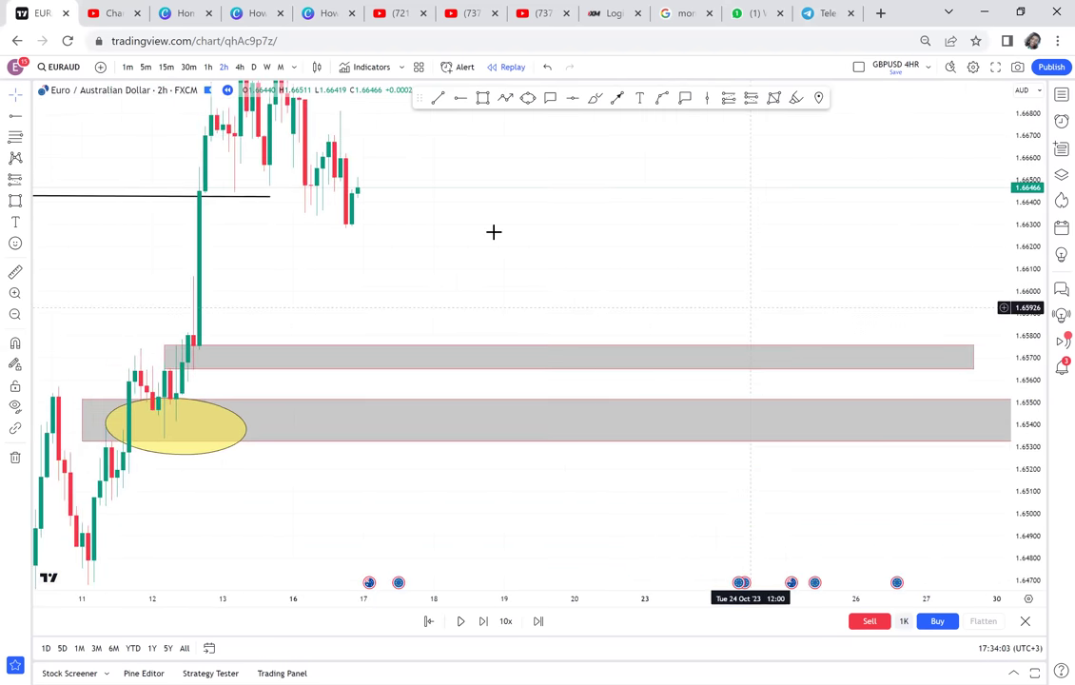
left_click(528, 100)
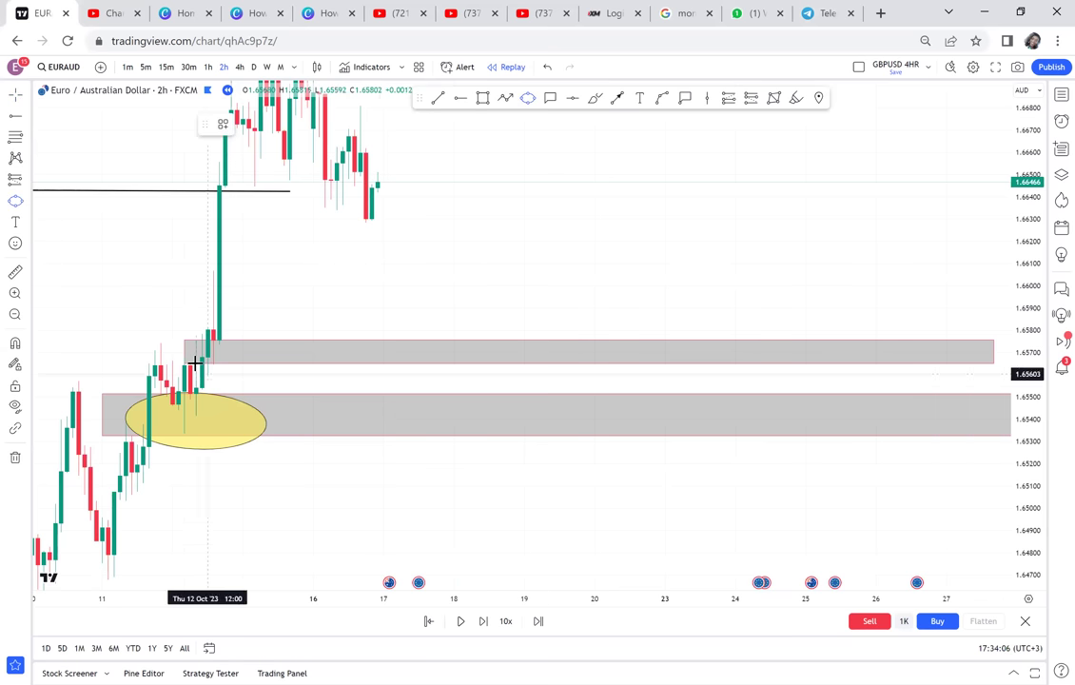
left_click(231, 334)
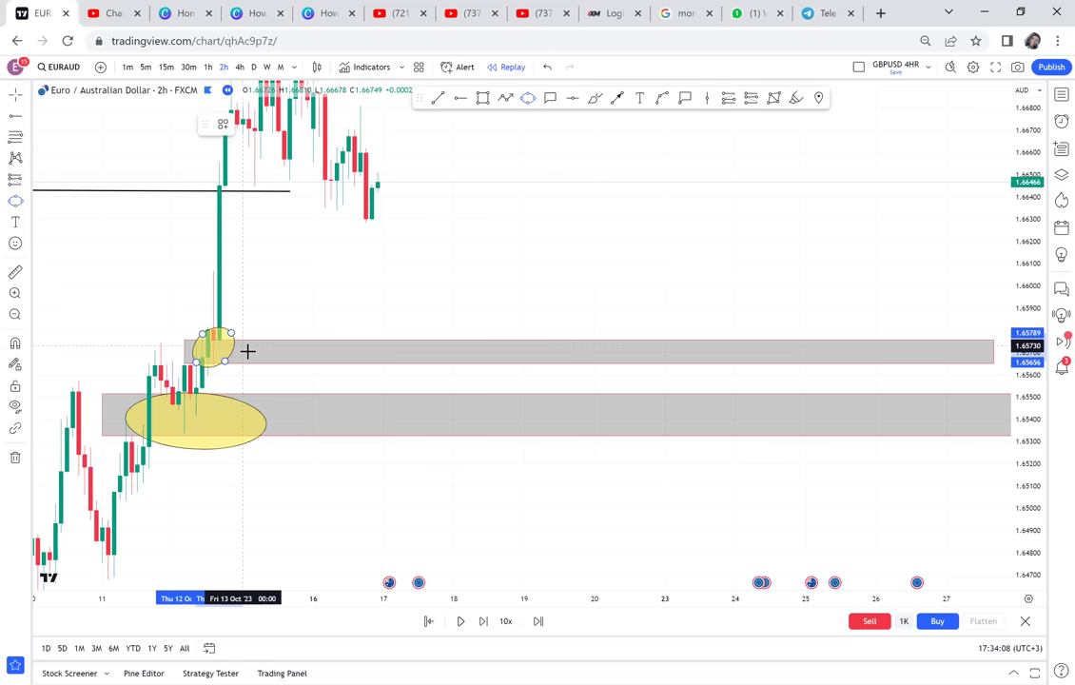
left_click(246, 353)
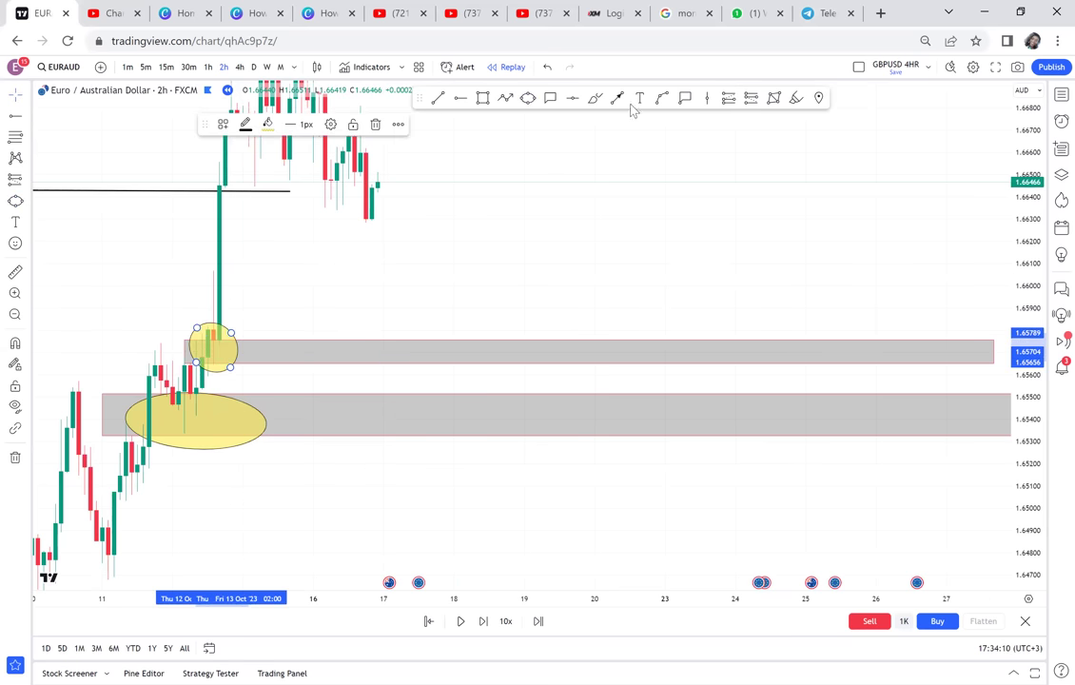
Add a size 16 "POSSIBLE DOUBLE BOTTOM" label from a saved template inside the upper zone, starting at 13 Oct, about 1.6572.
left_click(479, 225)
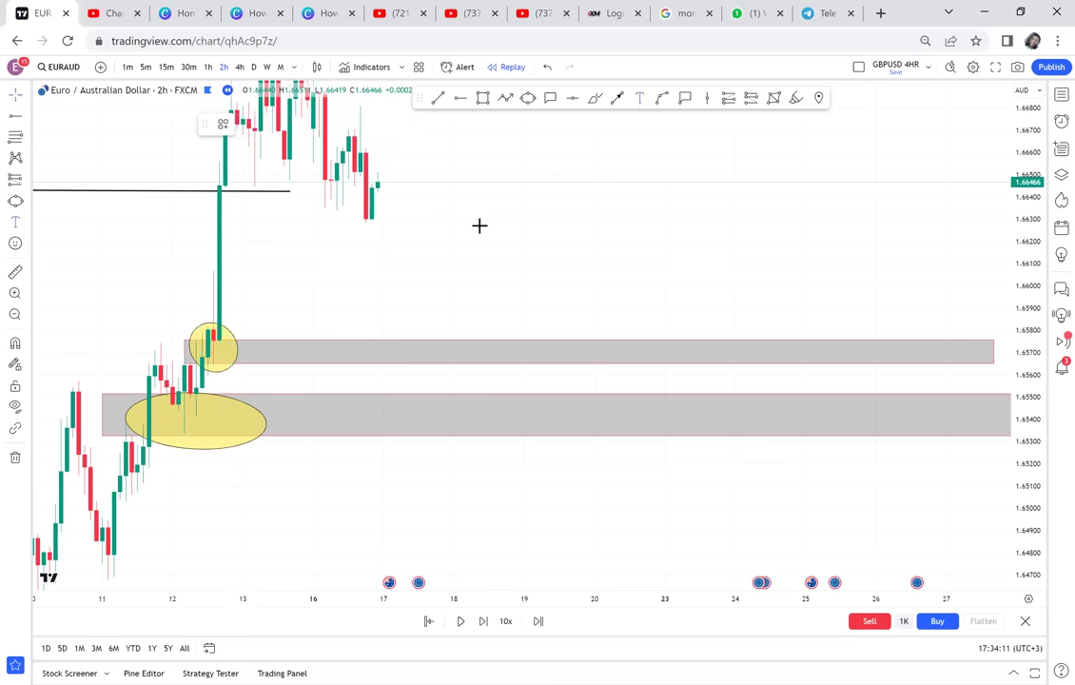
left_click(290, 350)
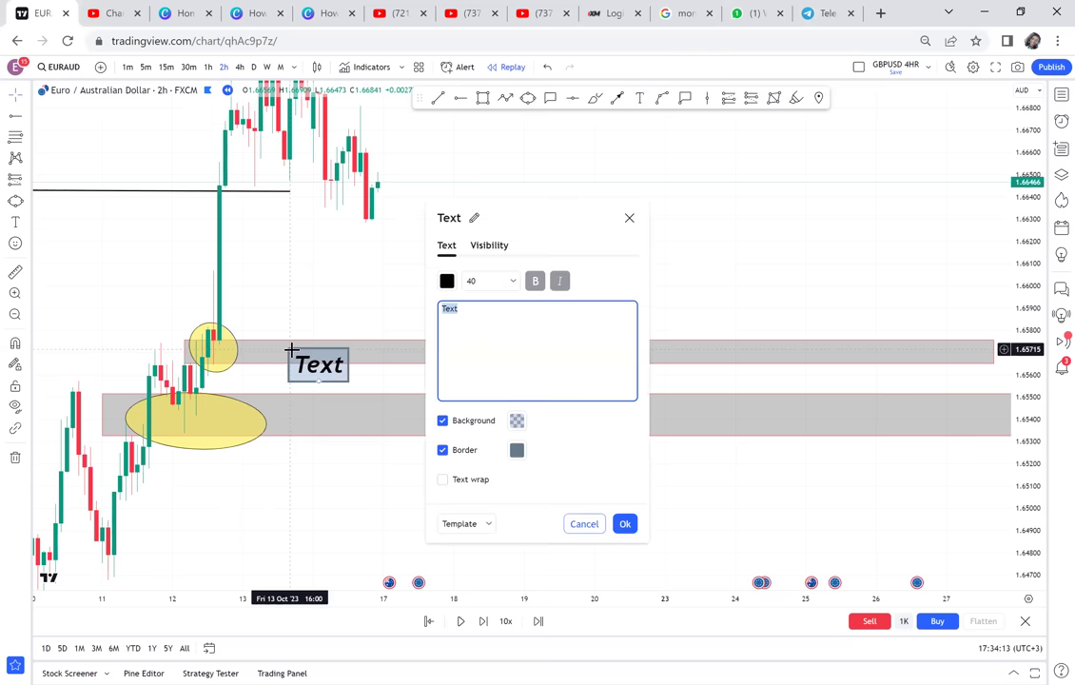
left_click(488, 524)
left_click(504, 649)
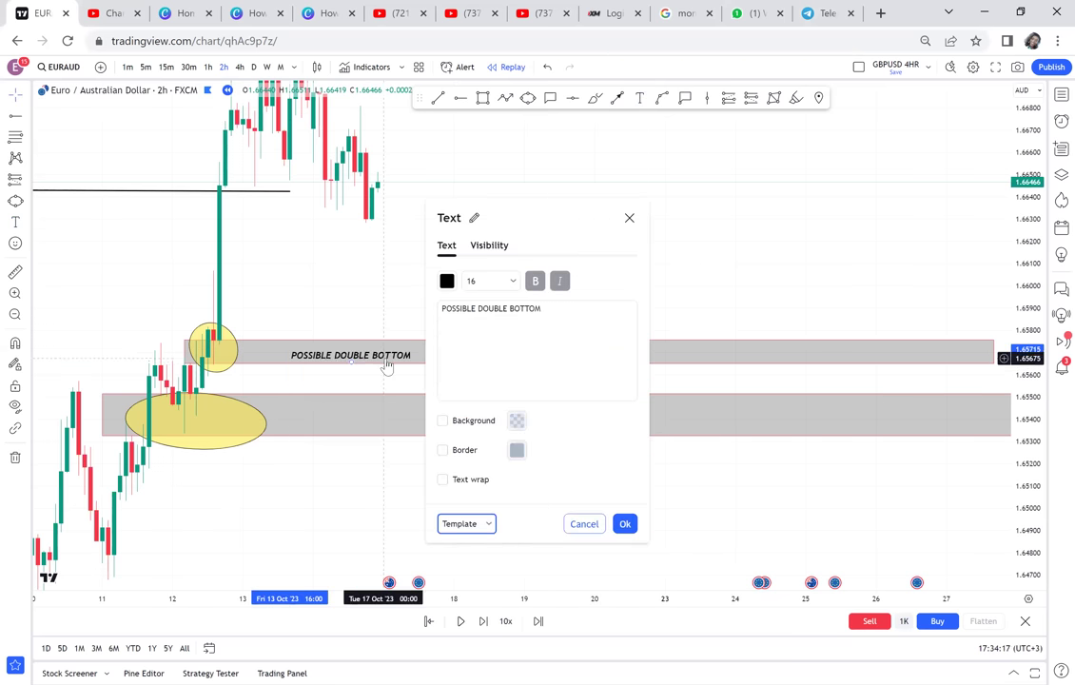
key("Return")
Clone the "POSSIBLE DOUBLE BOTTOM" label and place the copy inside the lower zone, starting at 13 Oct, at about 1.6545.
left_click(358, 123)
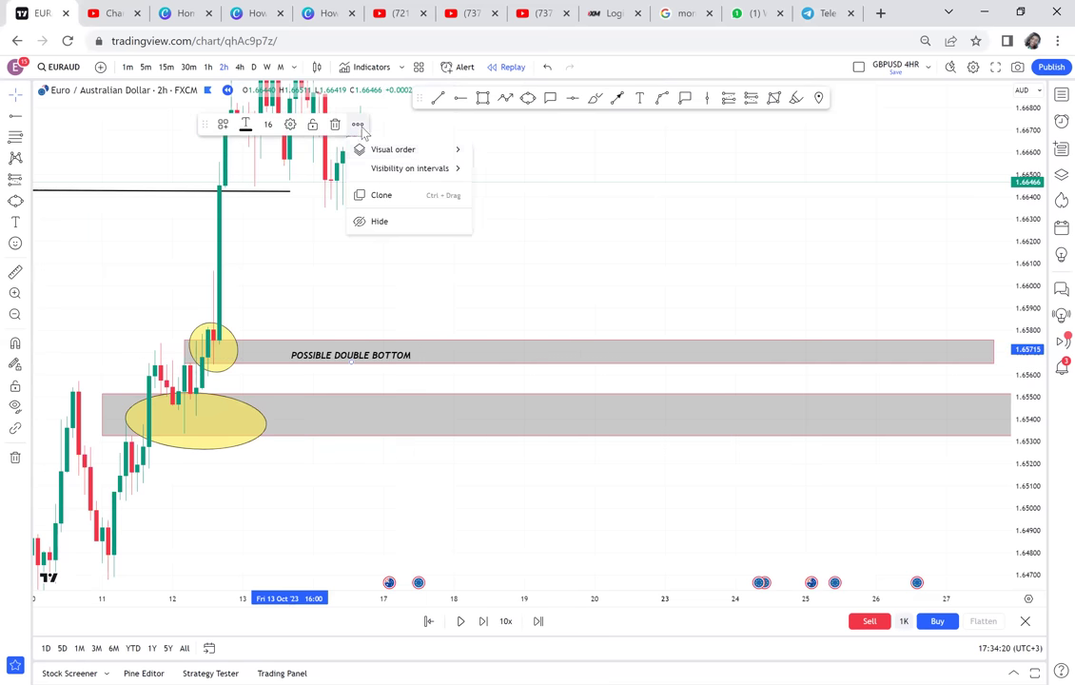
left_click(401, 196)
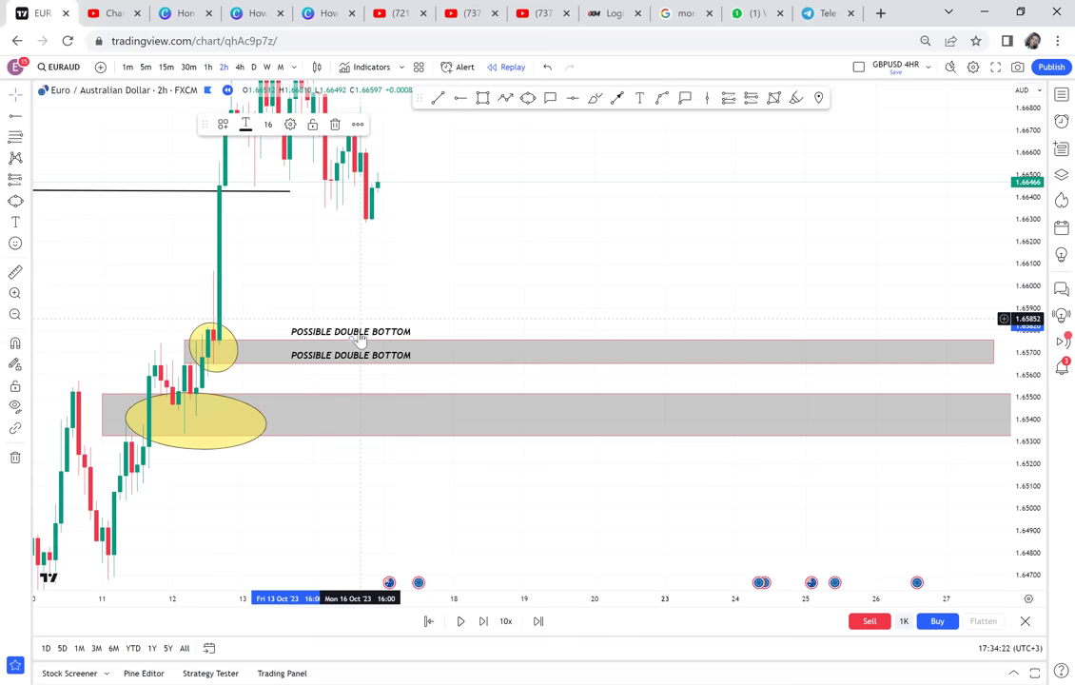
mouse_move(366, 366)
left_mouse_down()
mouse_move(368, 431)
mouse_move(357, 424)
left_mouse_up()
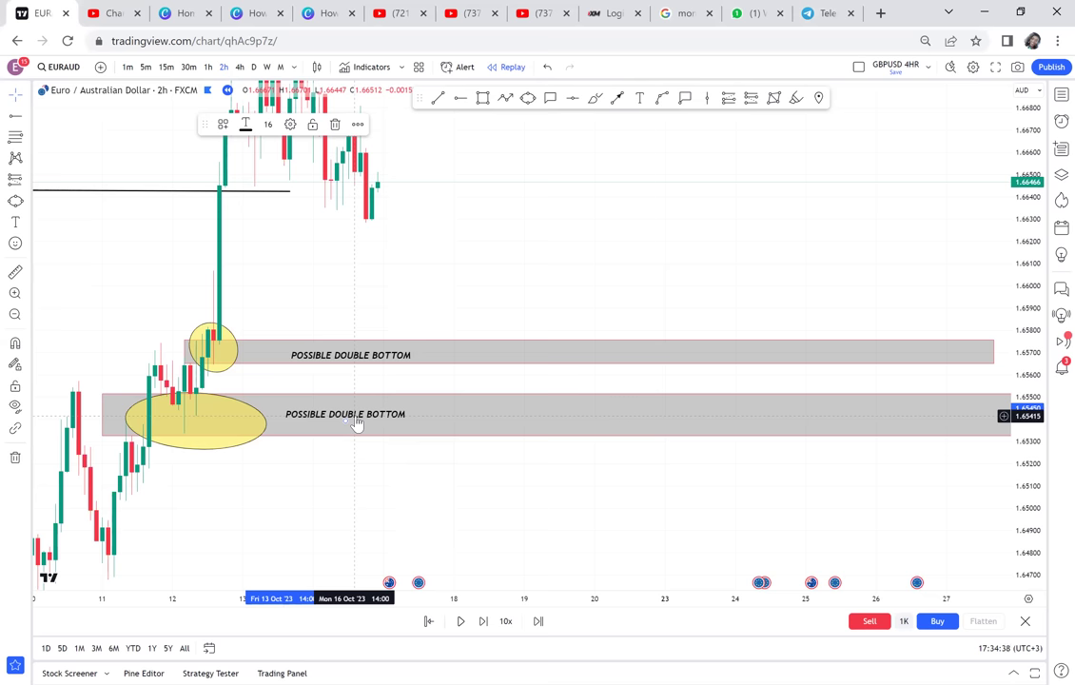
On the 4h timeframe, sketch a V-shaped arrow path dipping into the upper zone and rising to about 1.6636, and delete it.
left_click(242, 70)
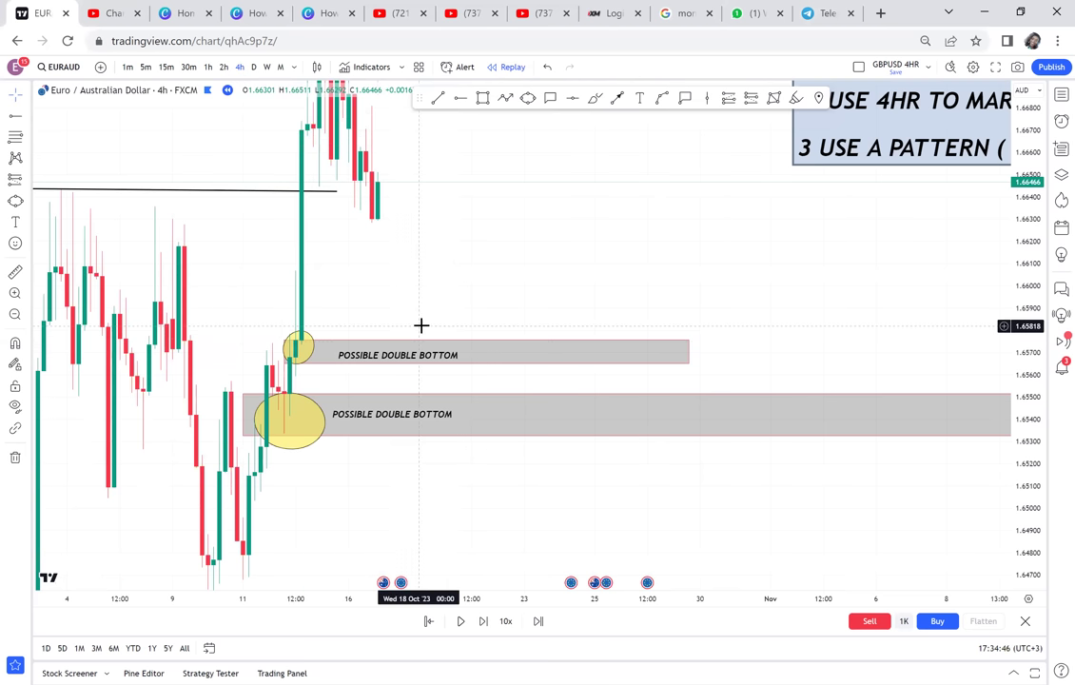
left_click_drag(420, 323, 464, 314)
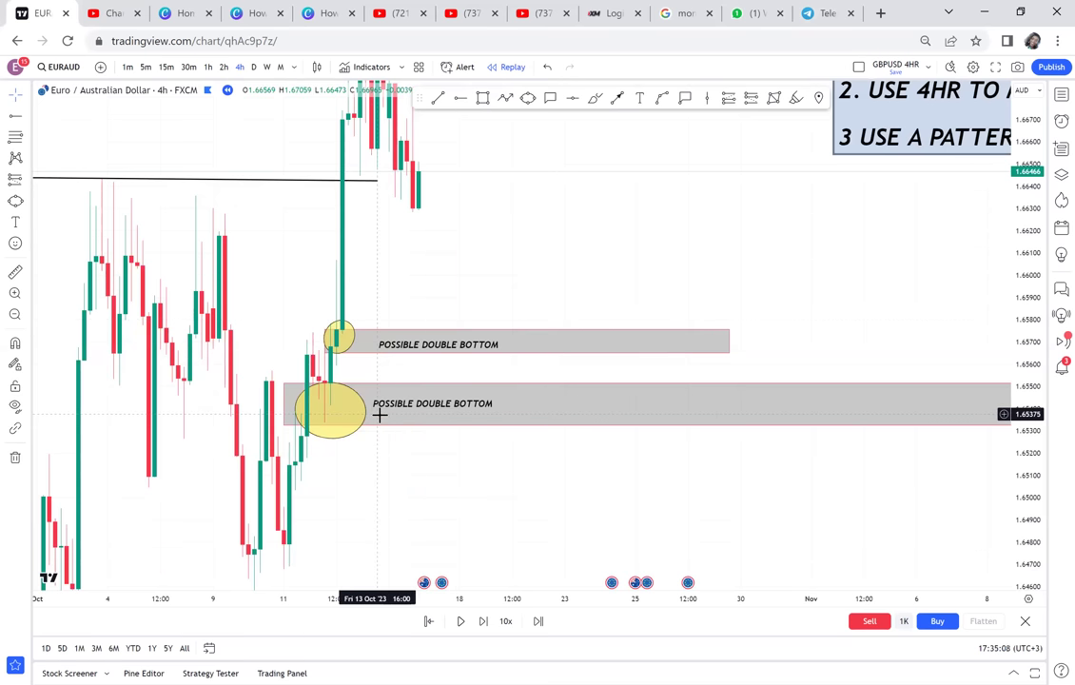
left_click(505, 98)
left_click(436, 230)
left_click(459, 356)
double_click(530, 197)
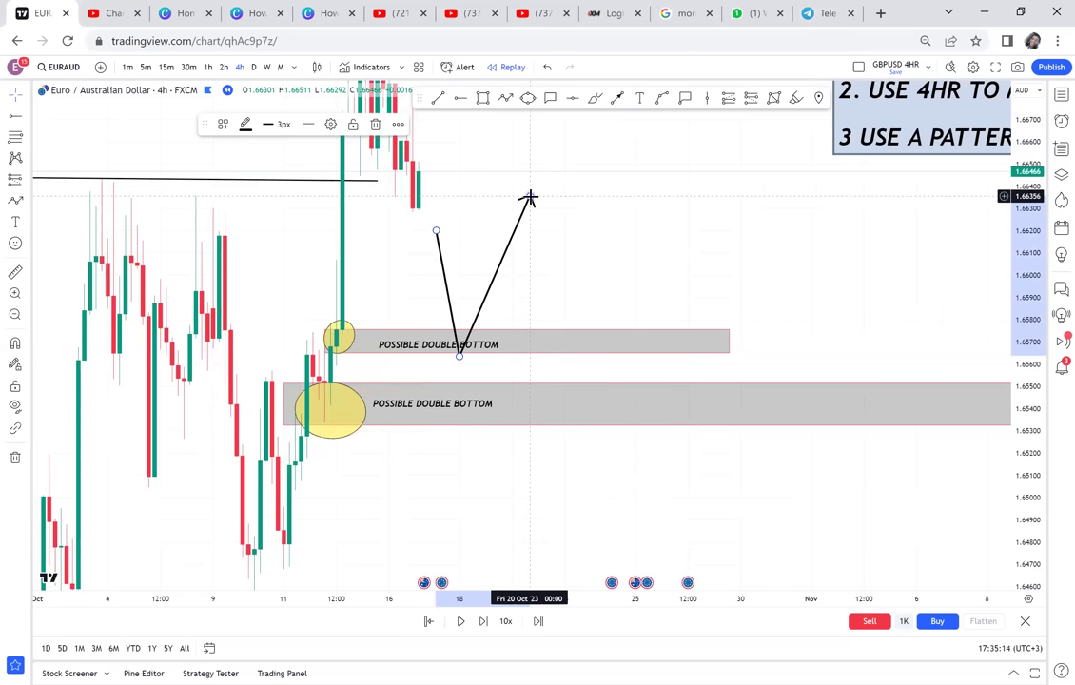
left_click(607, 202)
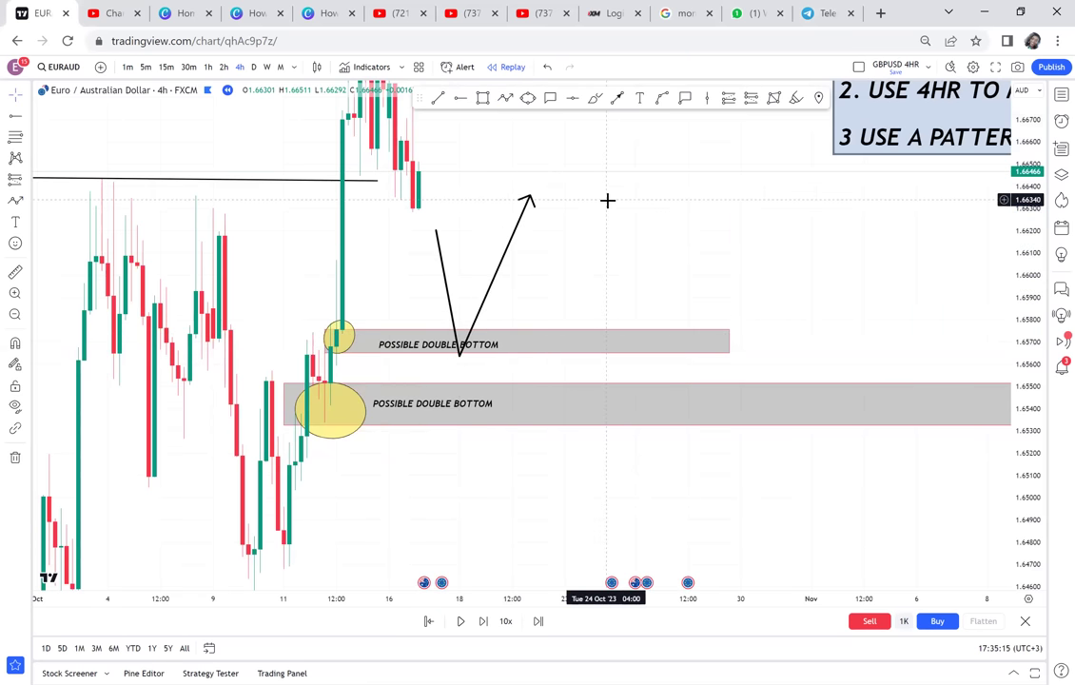
left_click(528, 199)
key("Delete")
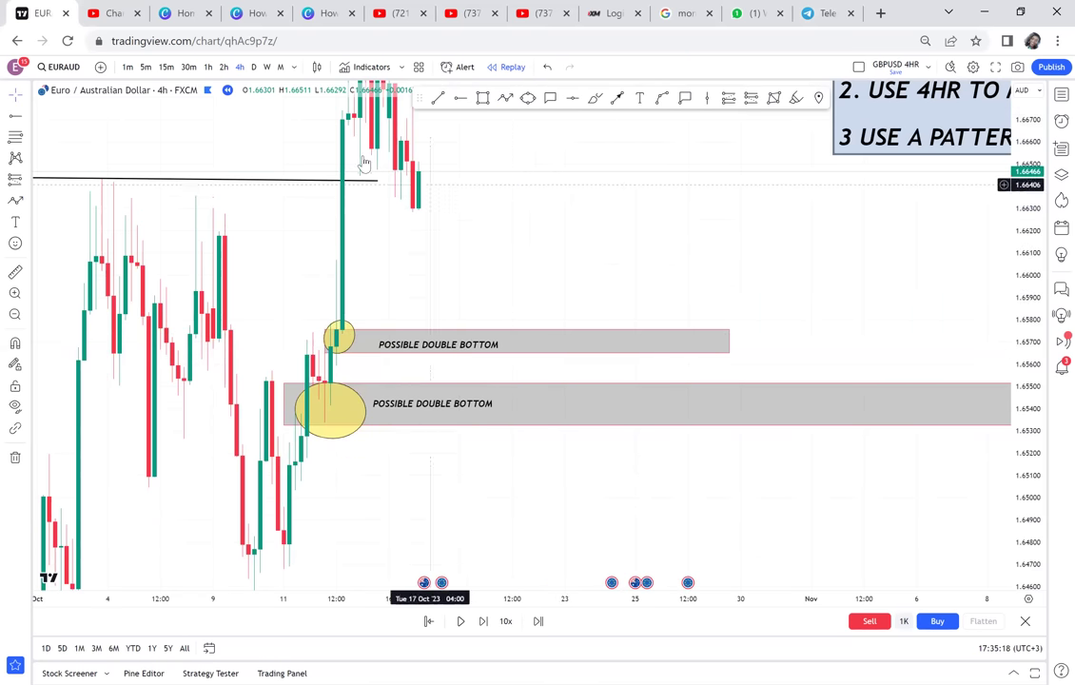
Return the chart to the 2h timeframe with the resistance line and both support zones in view.
left_click_drag(484, 231, 493, 371)
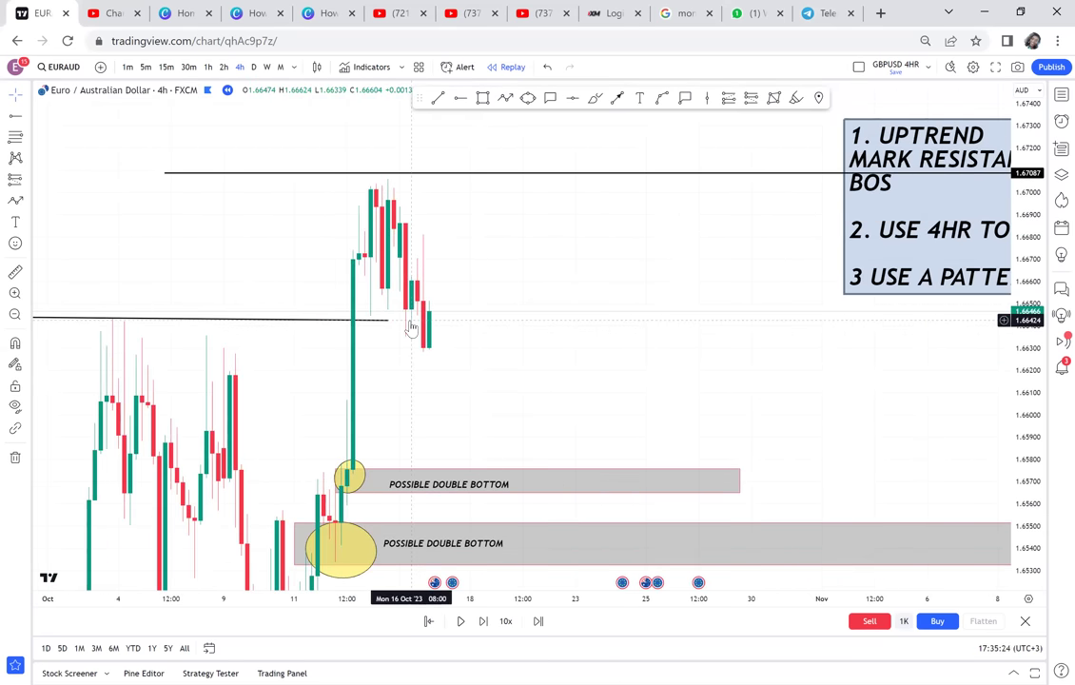
left_click(224, 66)
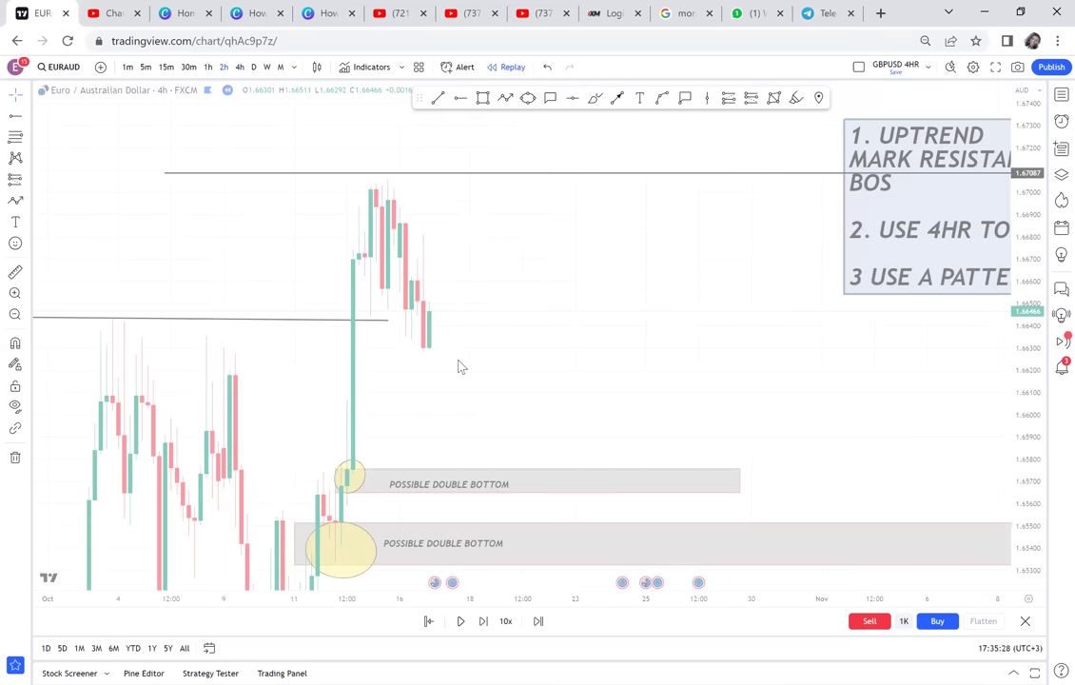
left_click_drag(458, 359, 448, 268)
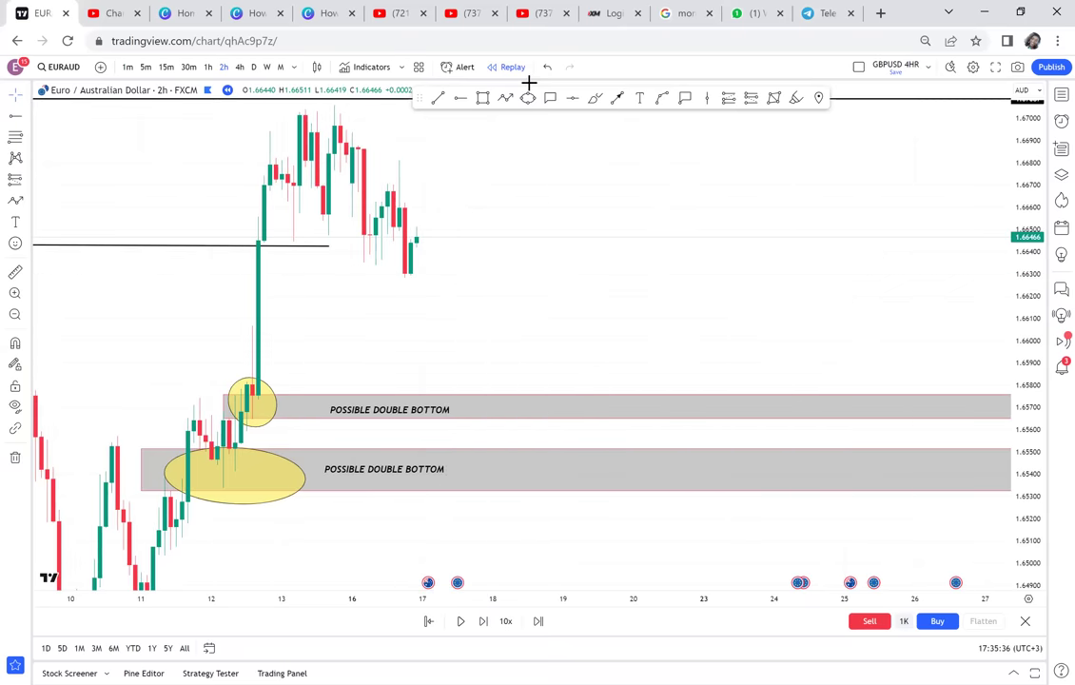
left_click(616, 98)
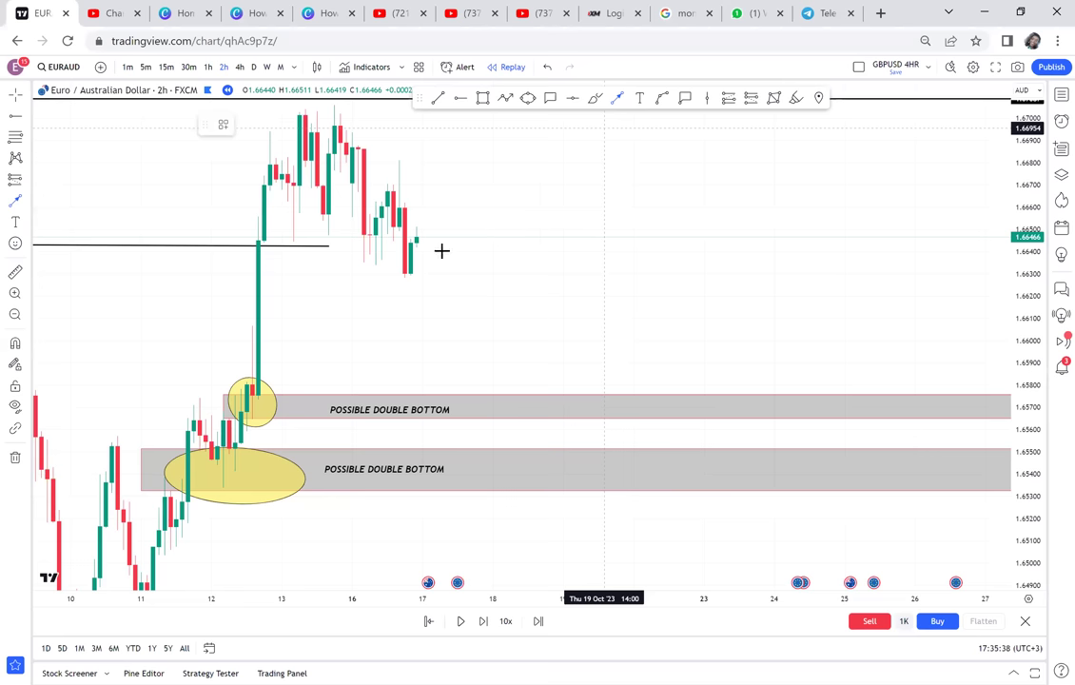
left_click(439, 249)
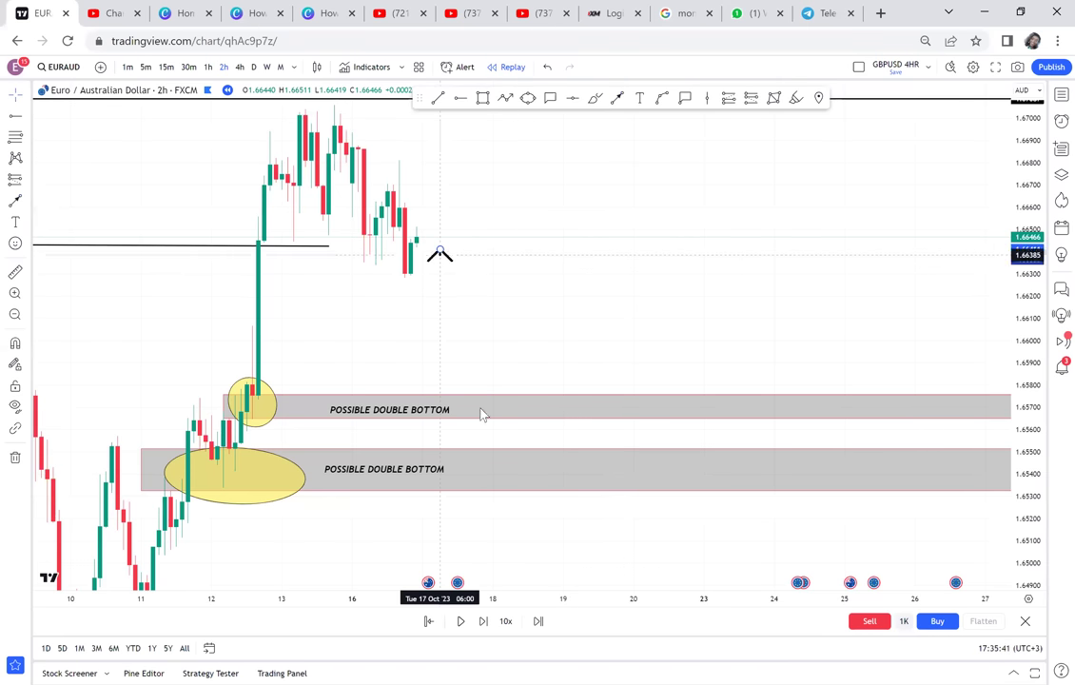
left_click(533, 299)
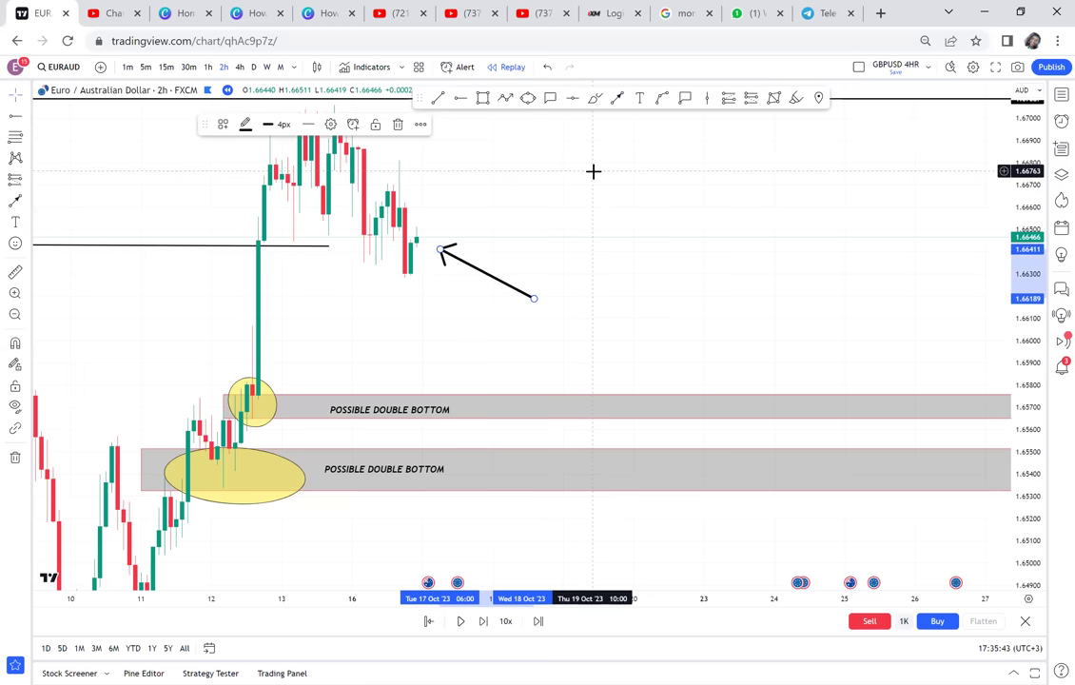
key("Delete")
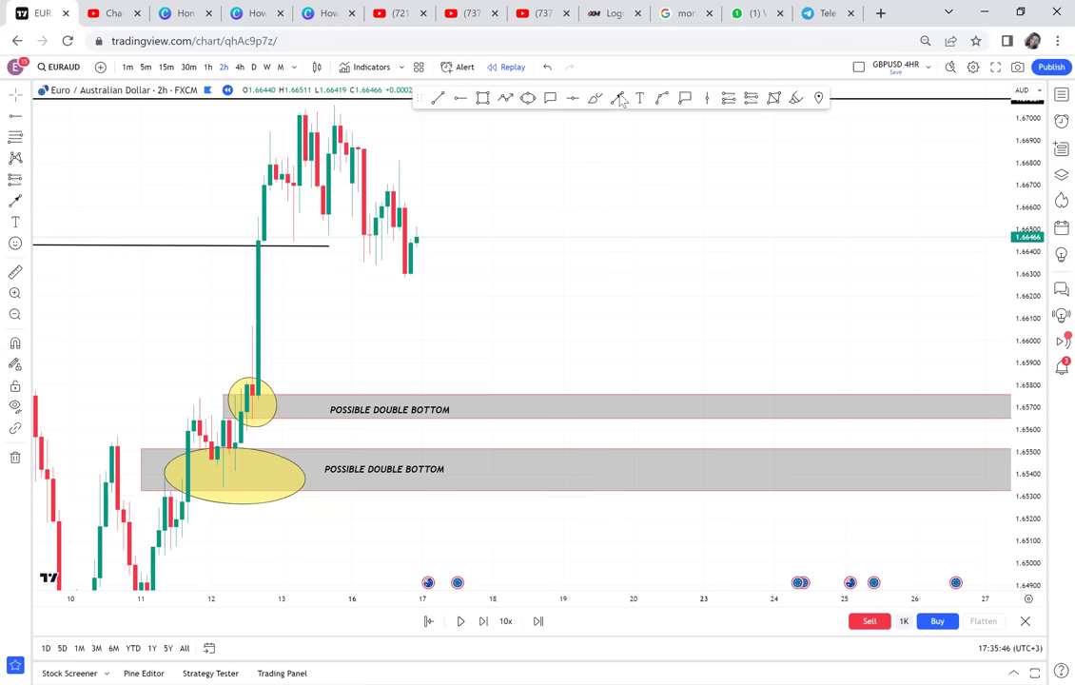
Draw an arrow from about 1.6645 on 17 Oct down into the upper zone at about 1.6571.
left_click(446, 242)
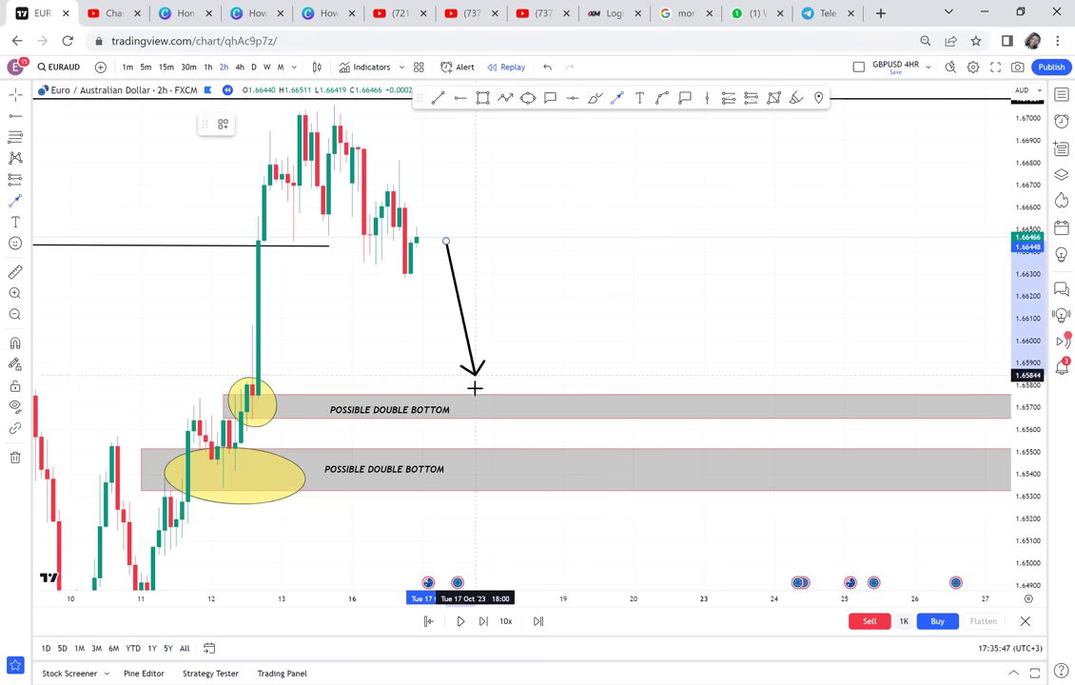
left_click(473, 403)
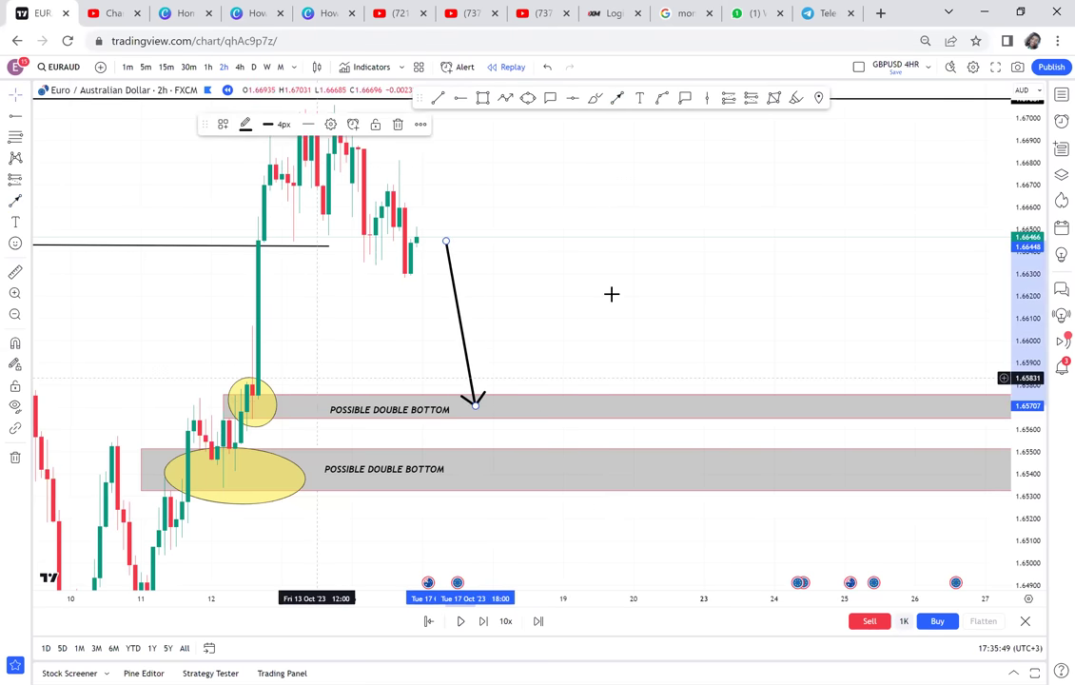
left_click(655, 269)
left_click(444, 402)
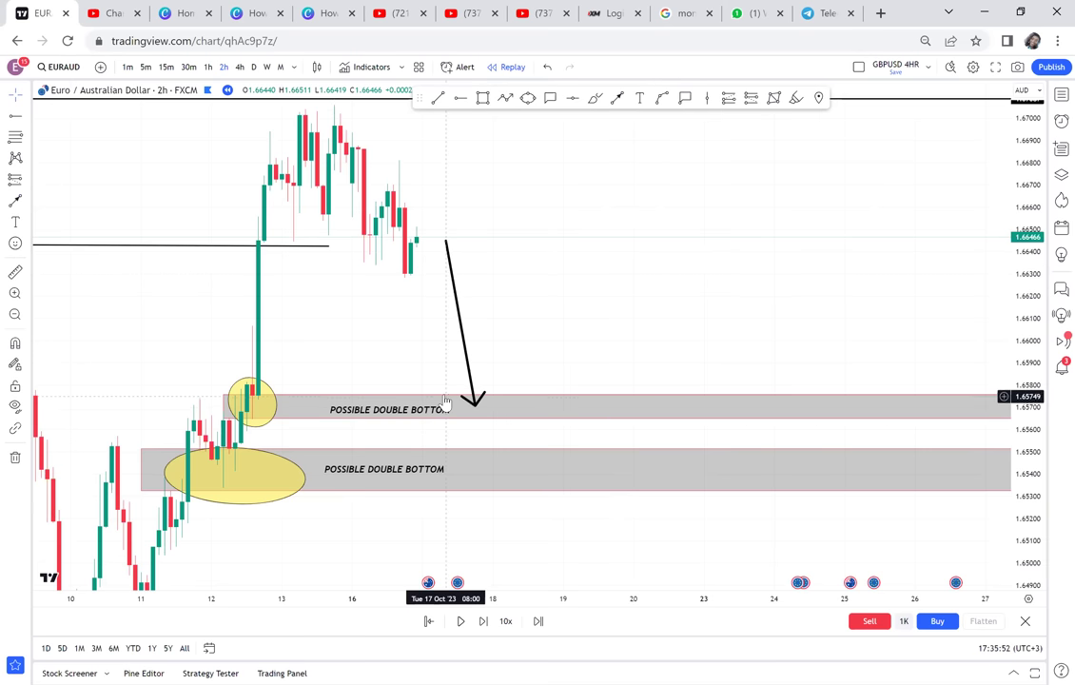
Try to create a price alert for EURAUD while in replay mode.
left_click(790, 105)
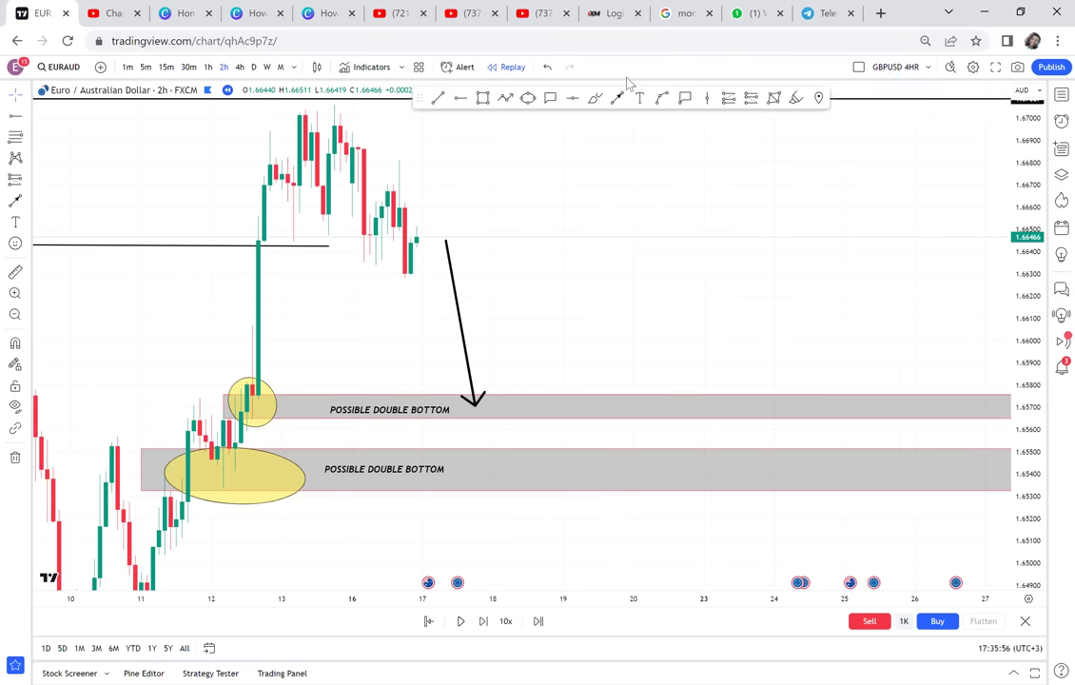
left_click(460, 69)
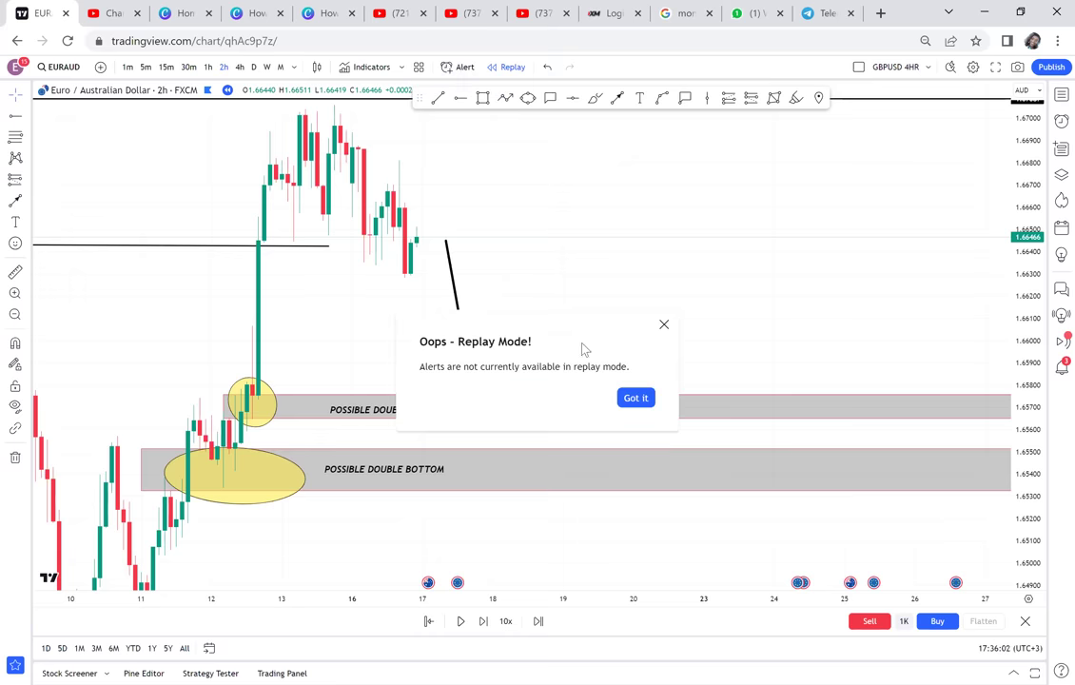
left_click(664, 326)
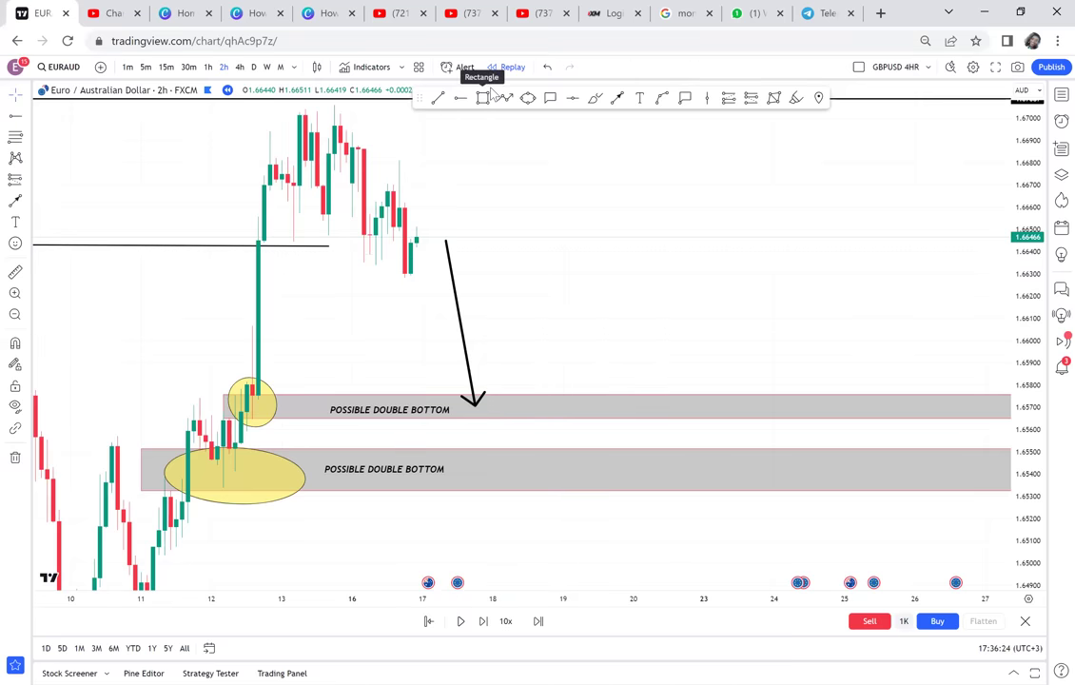
Advance the replay bar by bar until the price reaches the upper support zone on 17 Oct.
left_click(483, 622)
left_click(483, 622)
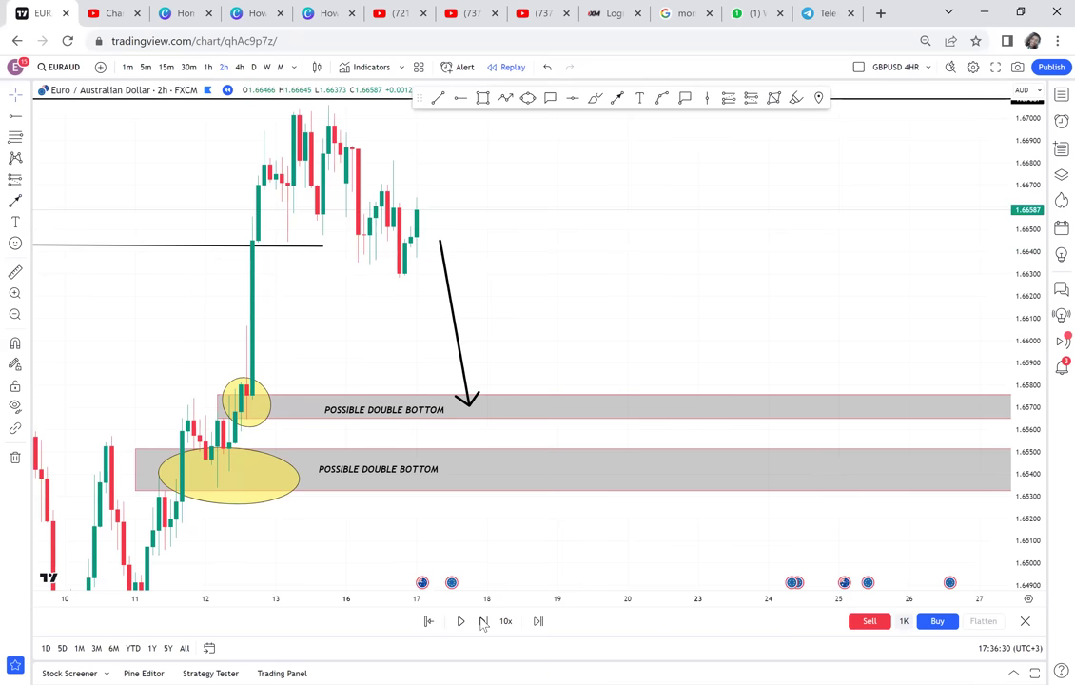
left_click(483, 623)
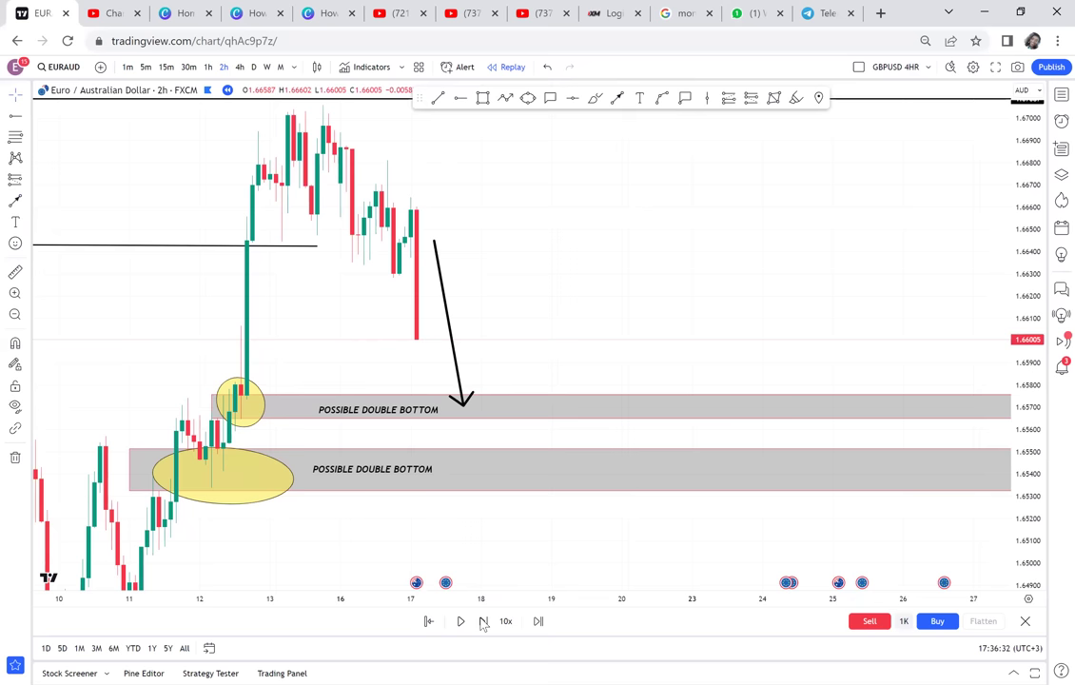
left_click(483, 623)
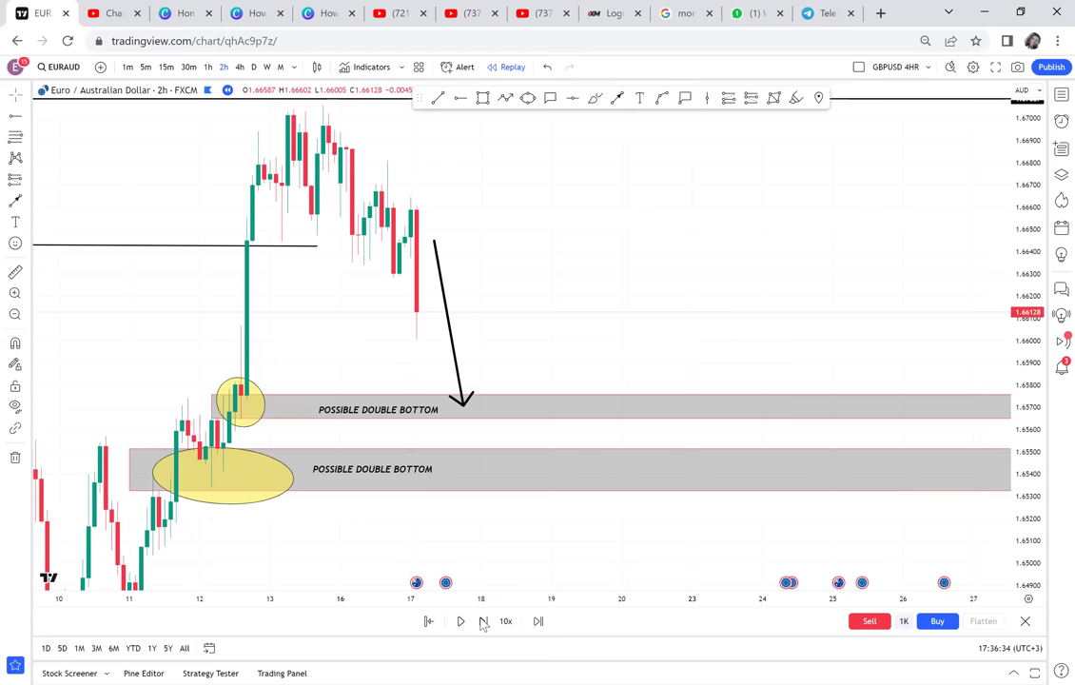
left_click(483, 622)
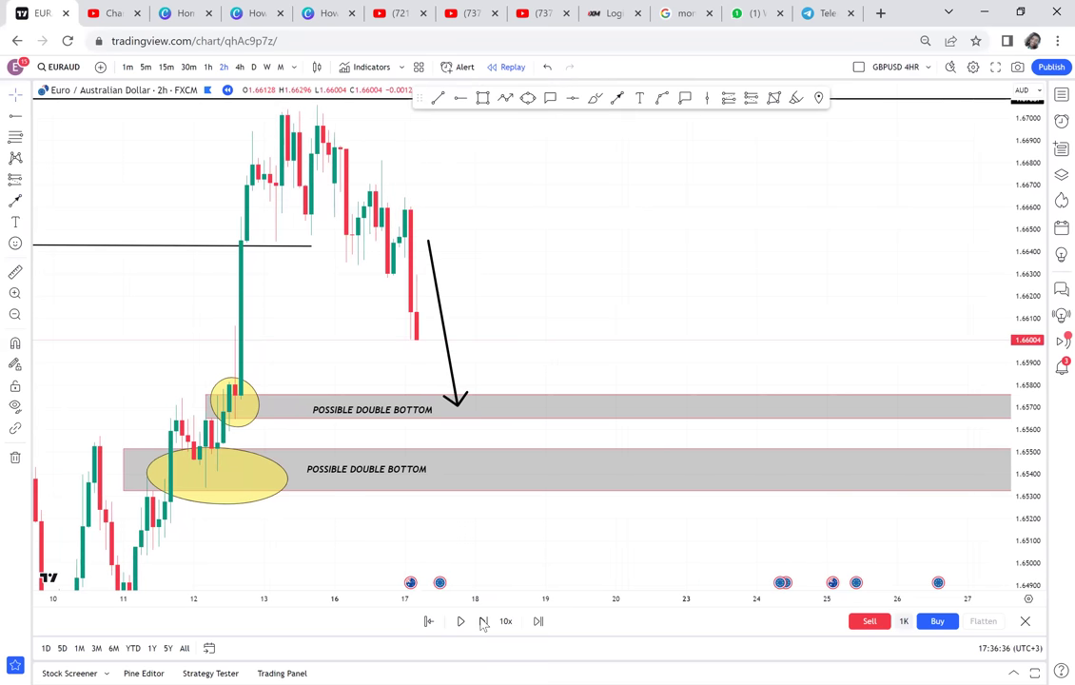
left_click(484, 622)
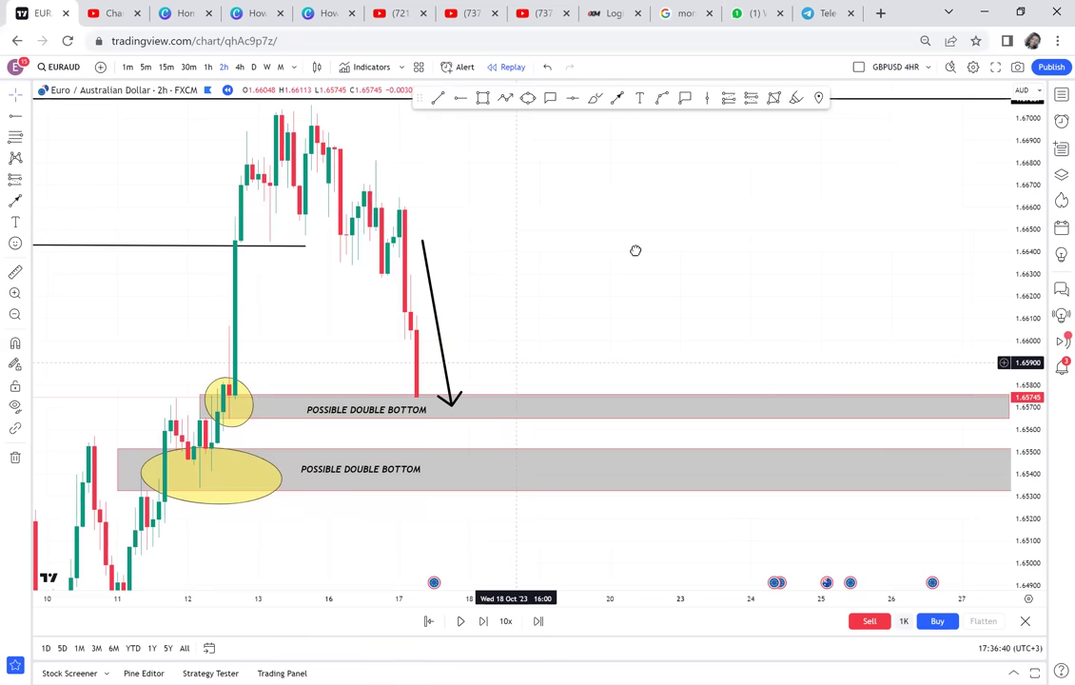
Delete the downward arrow pointing into the upper zone.
left_click_drag(633, 249, 652, 238)
scroll(654, 238, "right", 3)
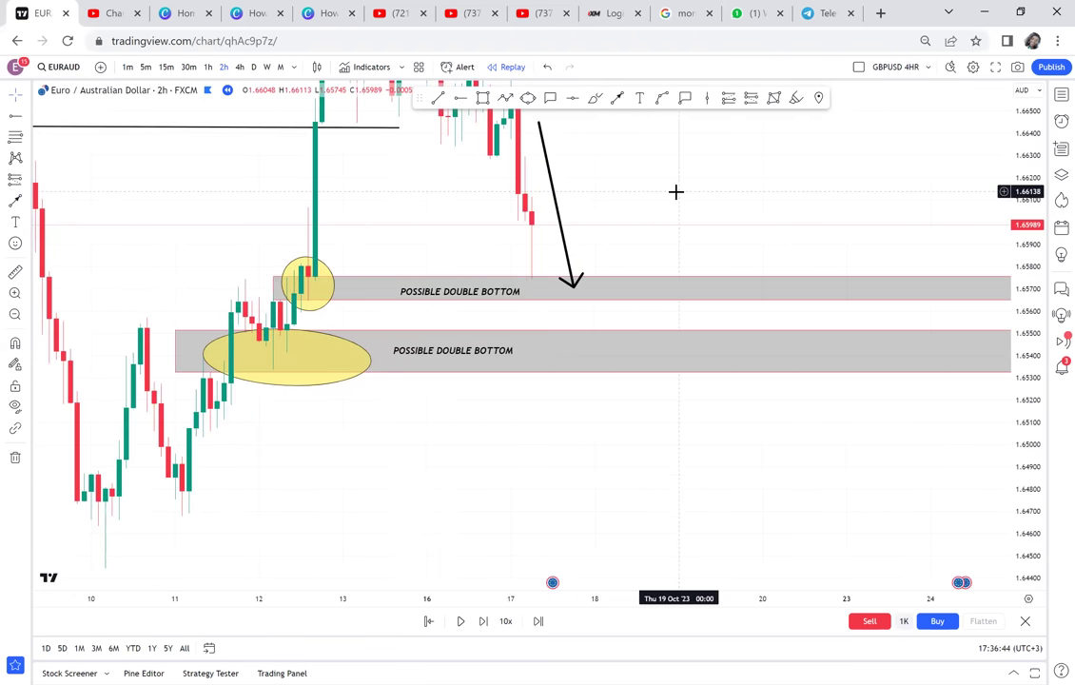
scroll(644, 313, "up", 3)
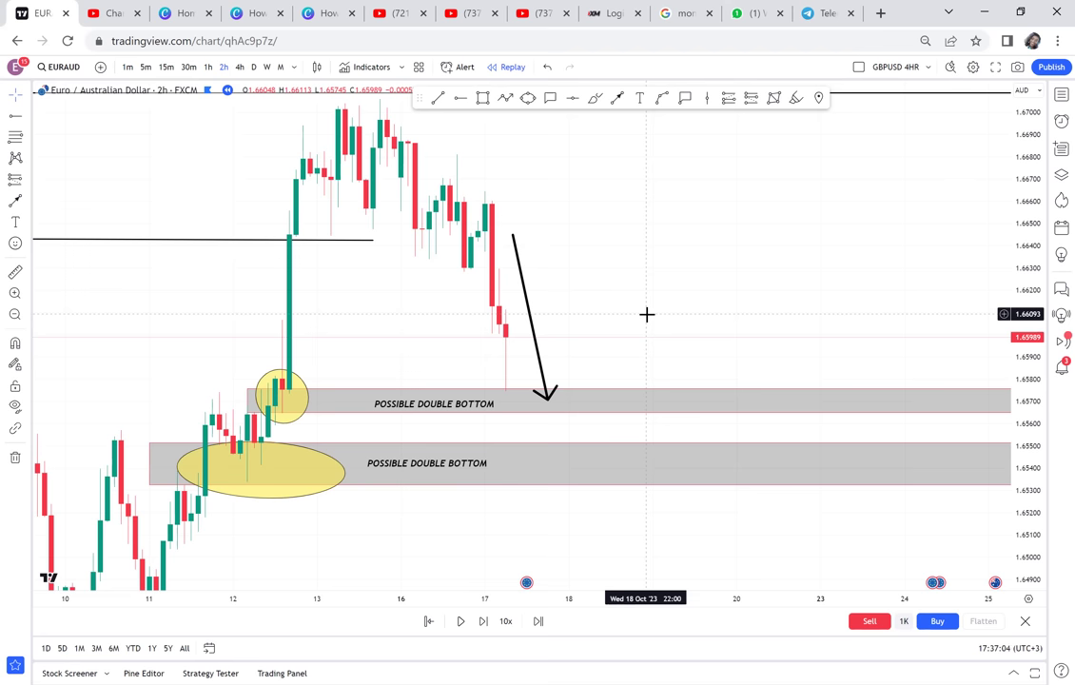
left_click(526, 296)
key("Delete")
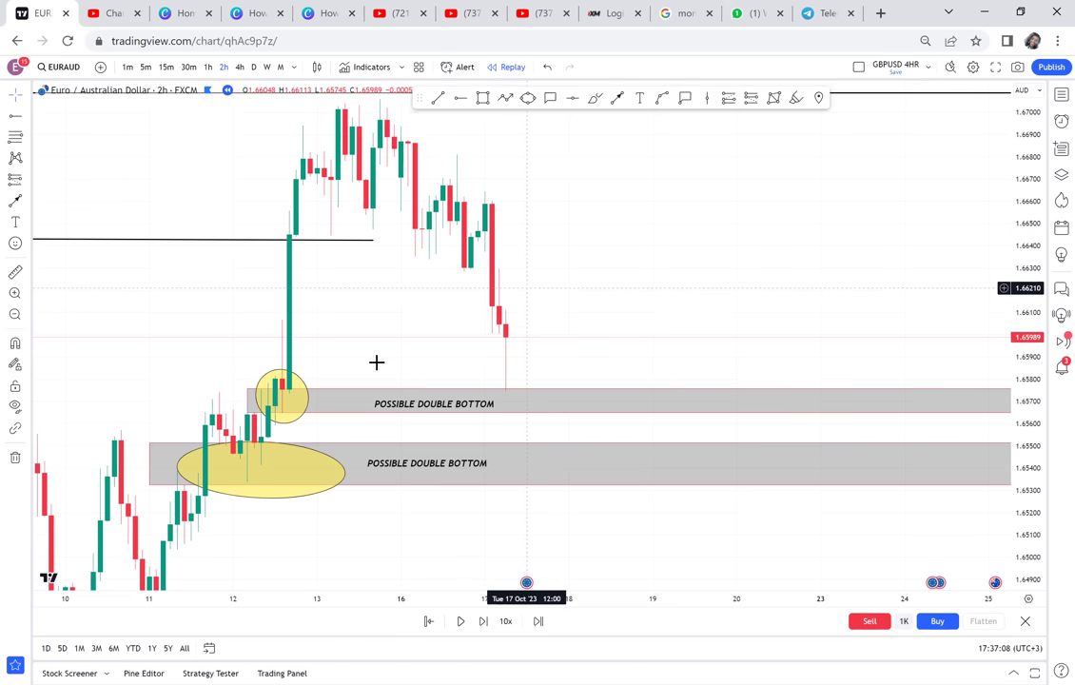
Add a size 40 "CRB" callout anchored beside the latest 17 Oct candle's wick at about 1.6587, with its box on 18 Oct near 1.6611.
left_click(550, 98)
left_click(515, 363)
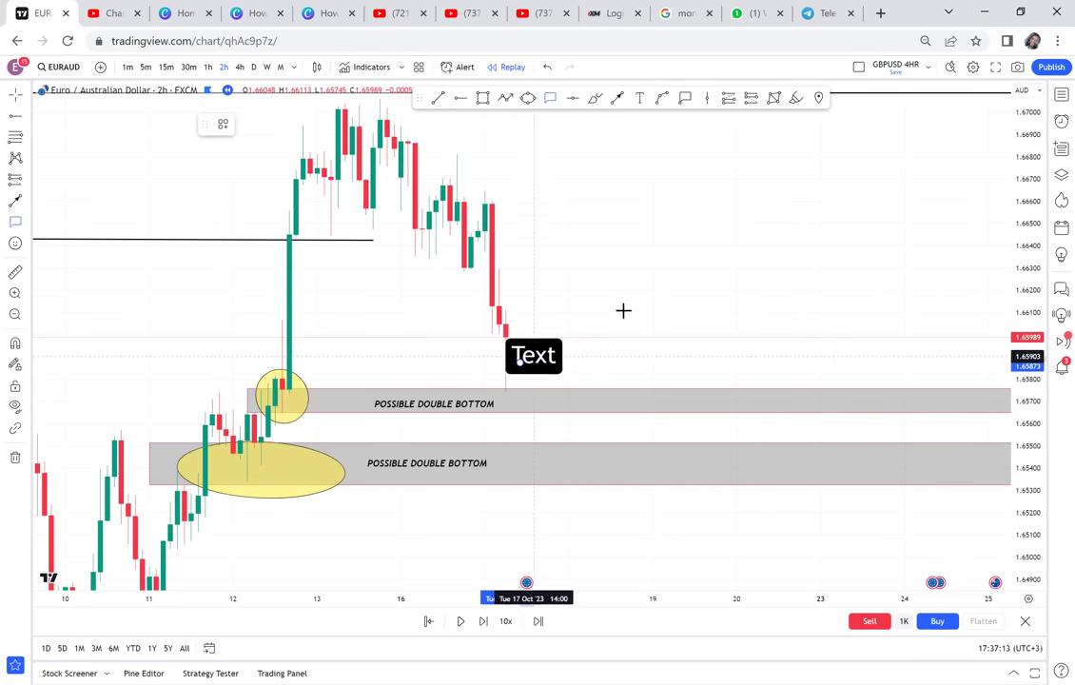
left_click(624, 311)
type("C")
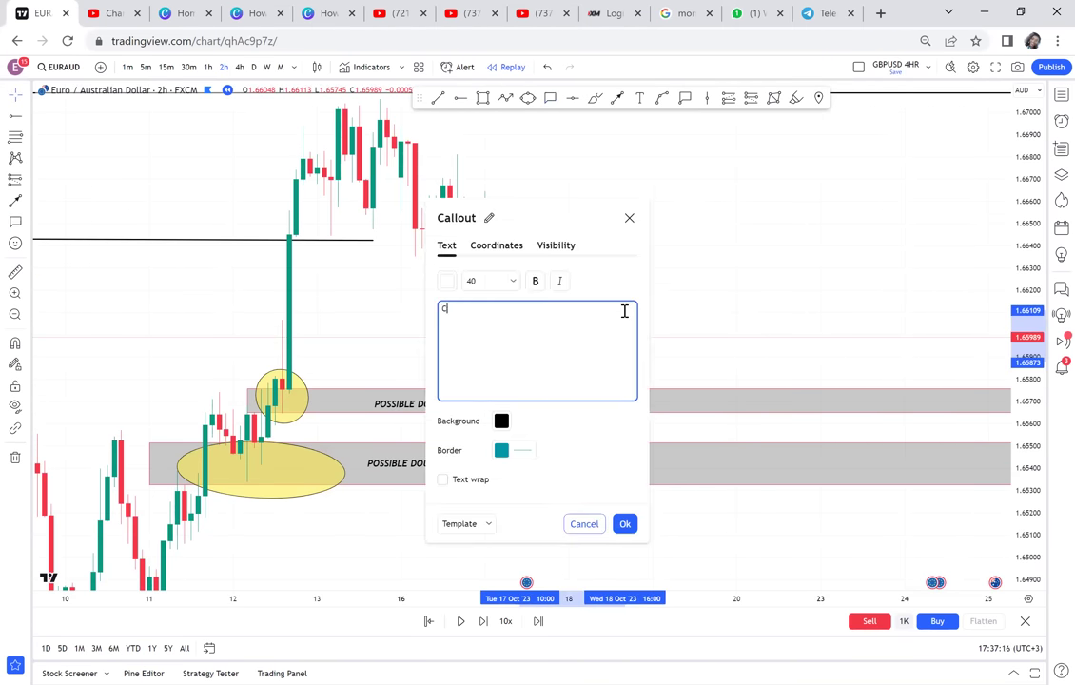
type("RB")
left_click(624, 523)
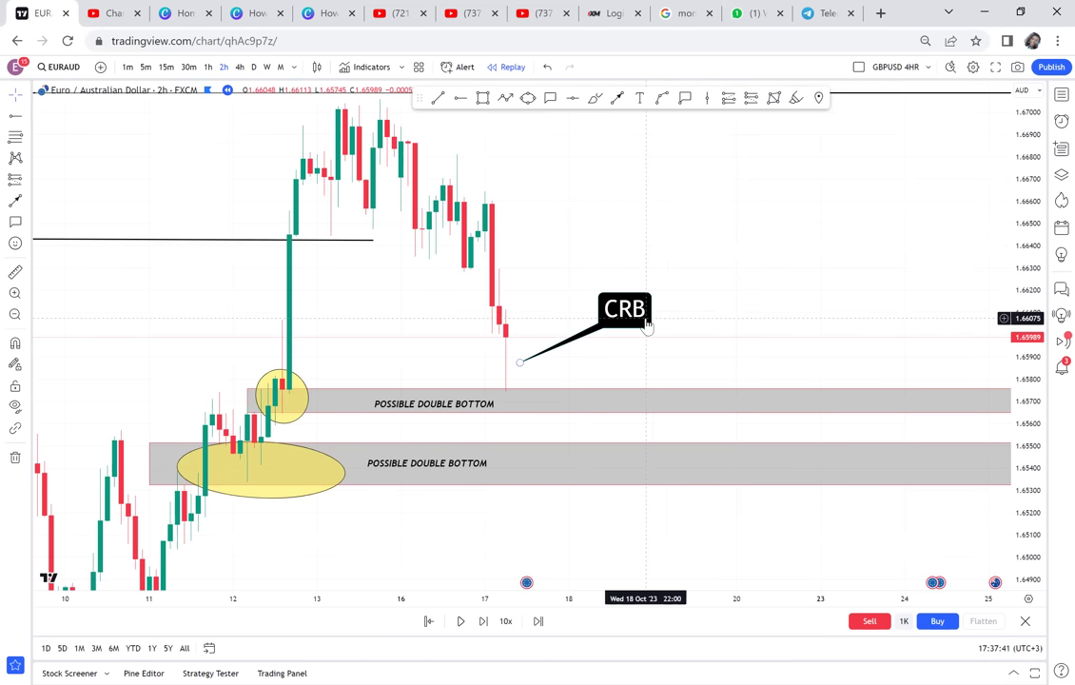
Measure the price range from the upper zone on 12 Oct, at about 1.6566, up to the resistance line at about 1.6709, ending 20 Oct.
left_click_drag(681, 318, 676, 334)
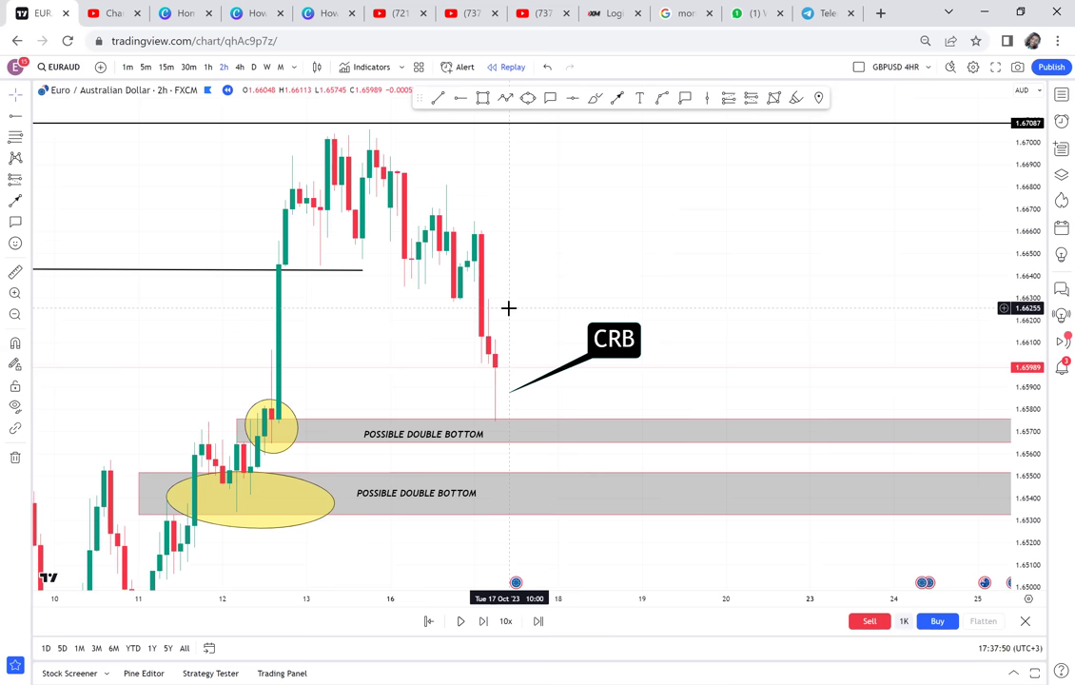
left_click(22, 273)
left_click(228, 438)
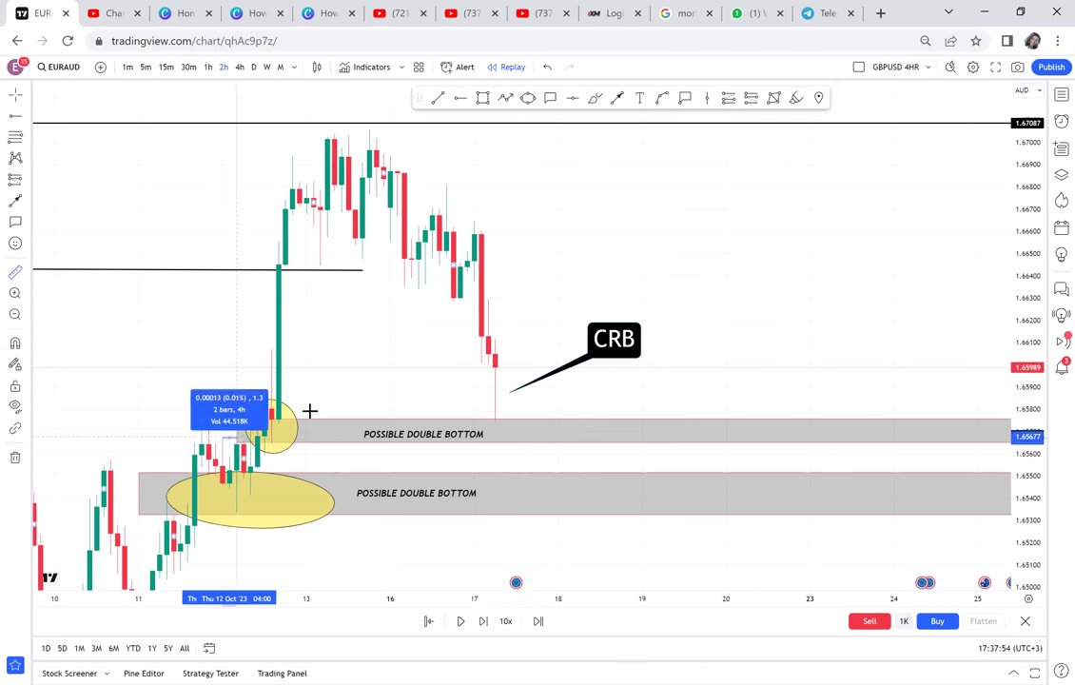
left_click(747, 122)
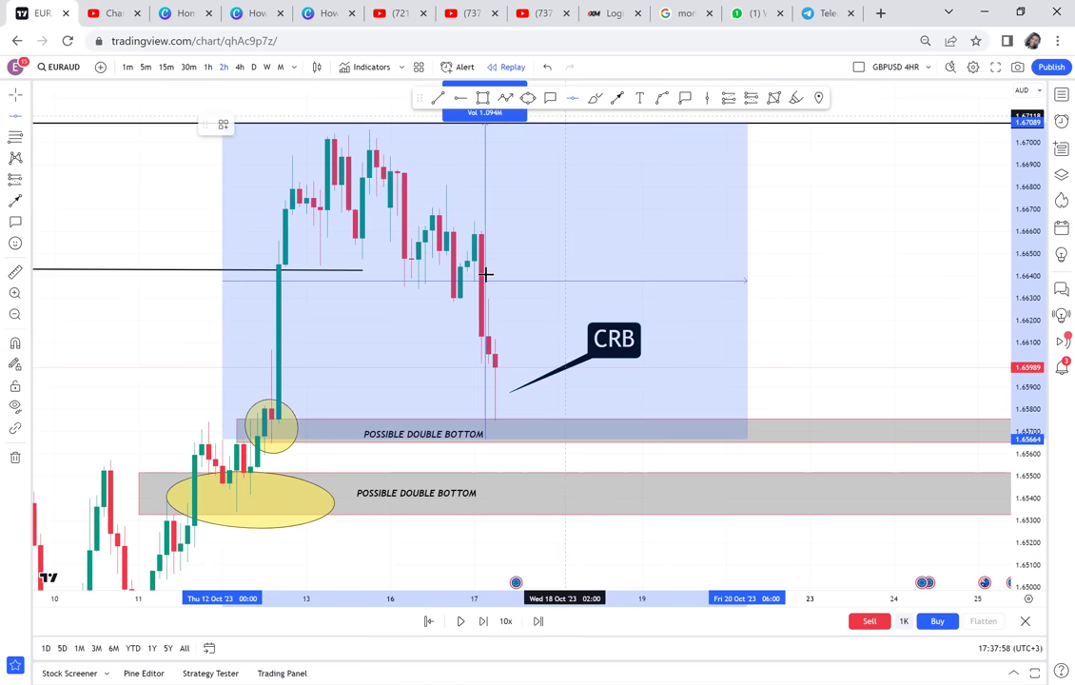
Place a green horizontal line across the chart at 1.66387 and lower the black resistance line to 1.67063.
left_click(521, 278)
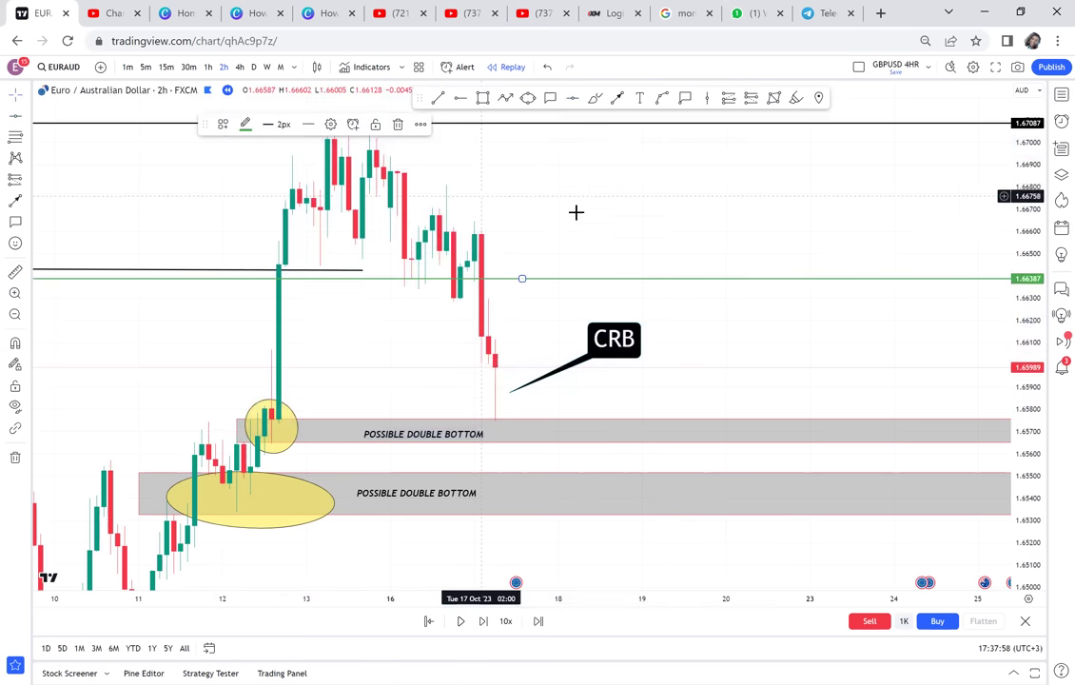
left_click_drag(575, 212, 569, 288)
left_click_drag(365, 192, 386, 197)
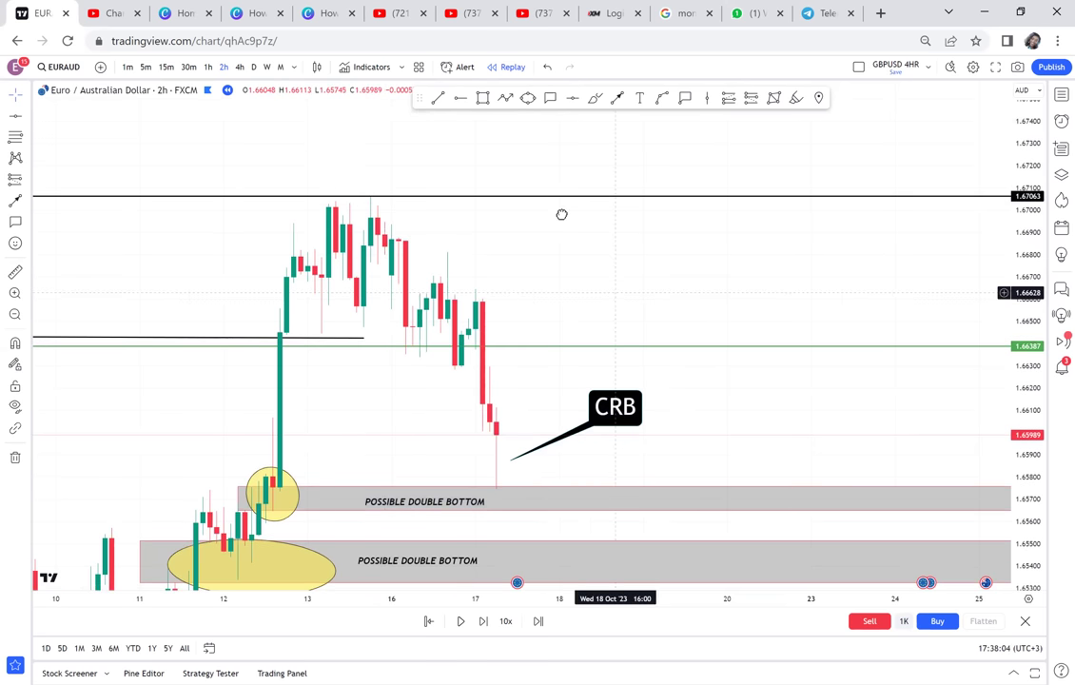
left_click_drag(561, 214, 519, 146)
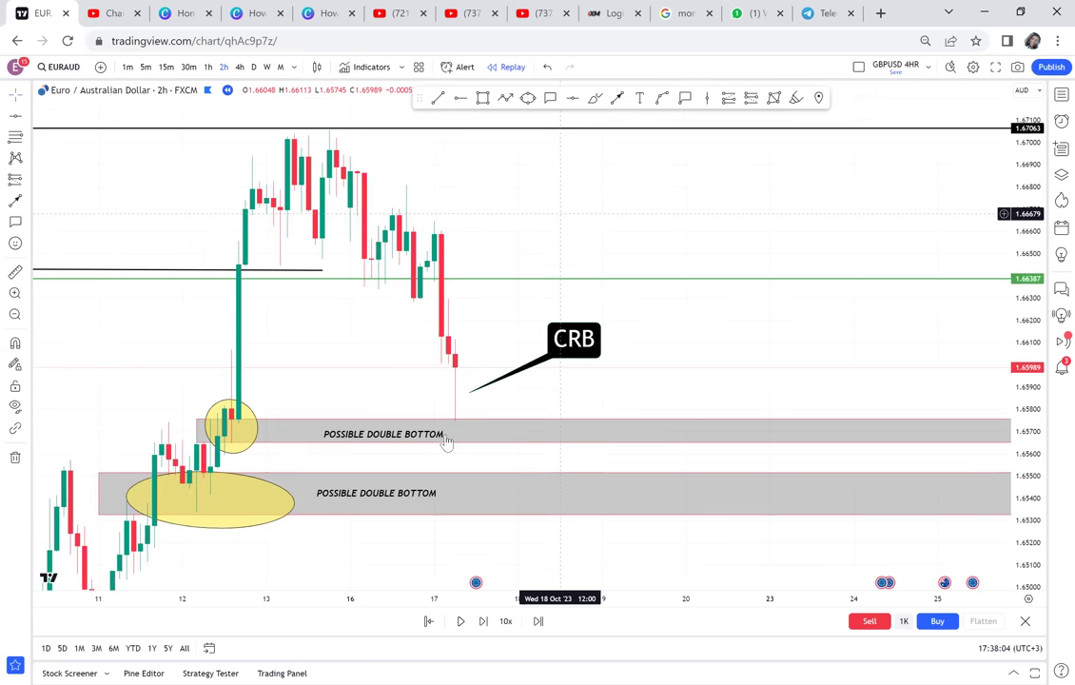
Advance the replay to the 17 Oct 12:00 candle and move the CRB callout's tip to about 1.6592 on 18 Oct 00:00.
left_click(483, 622)
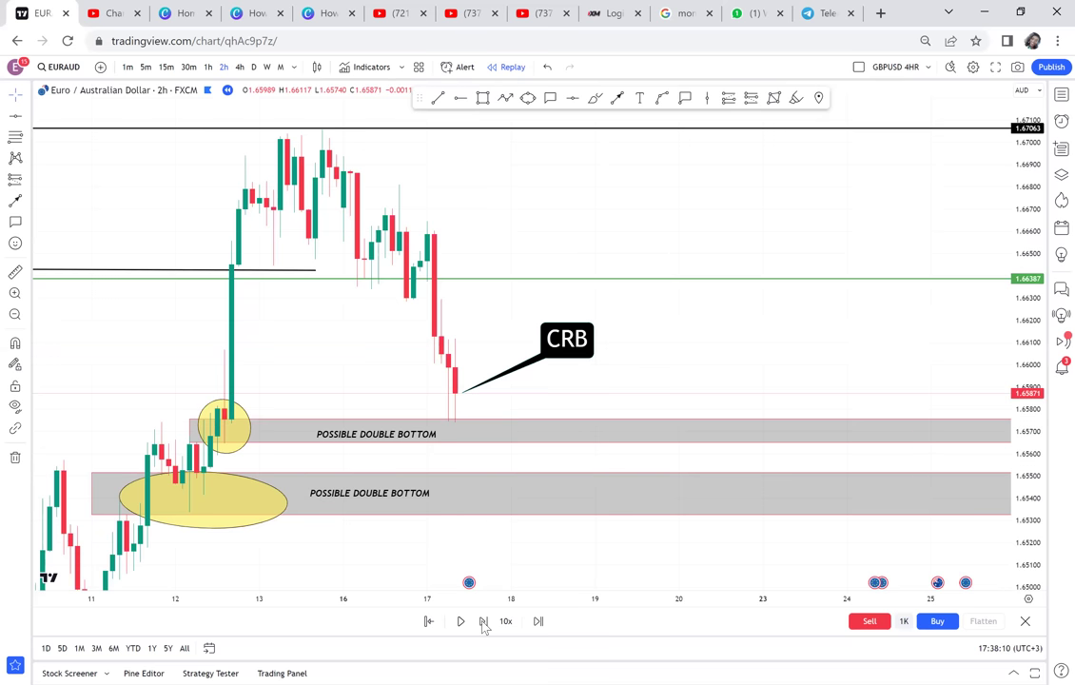
left_click(483, 622)
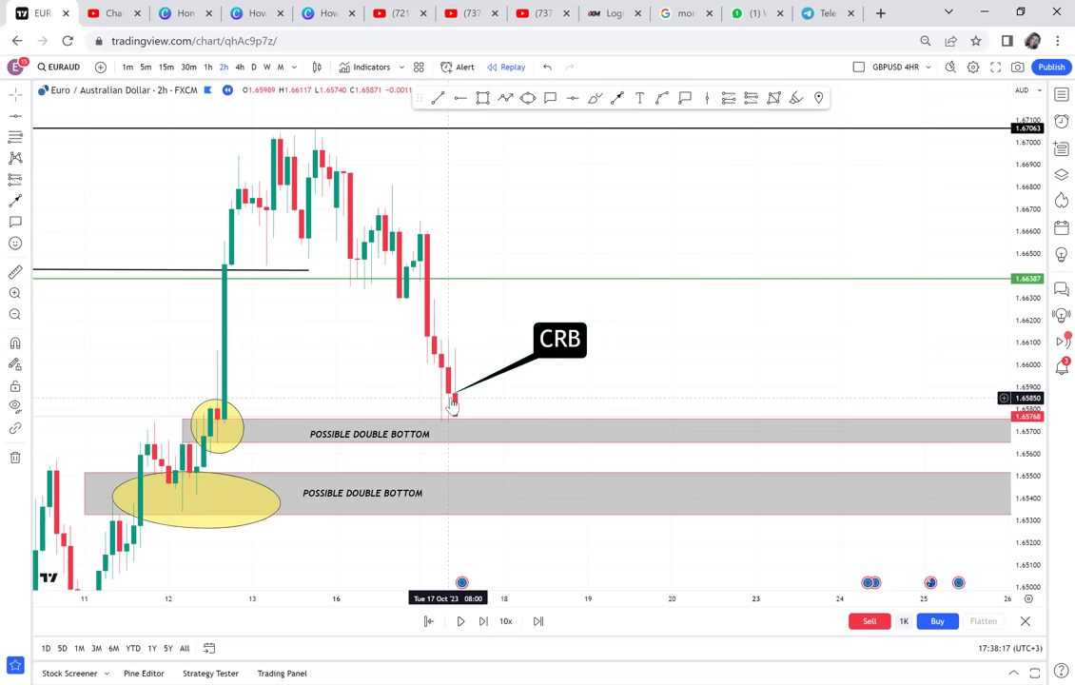
key("shift+Right")
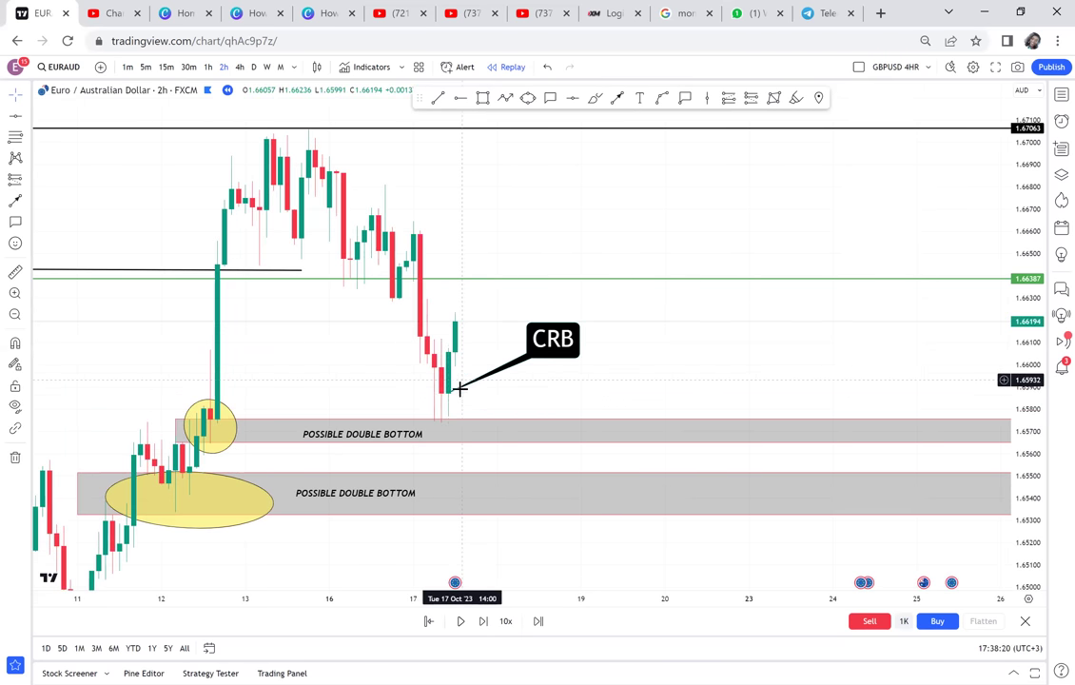
left_click_drag(449, 397, 497, 383)
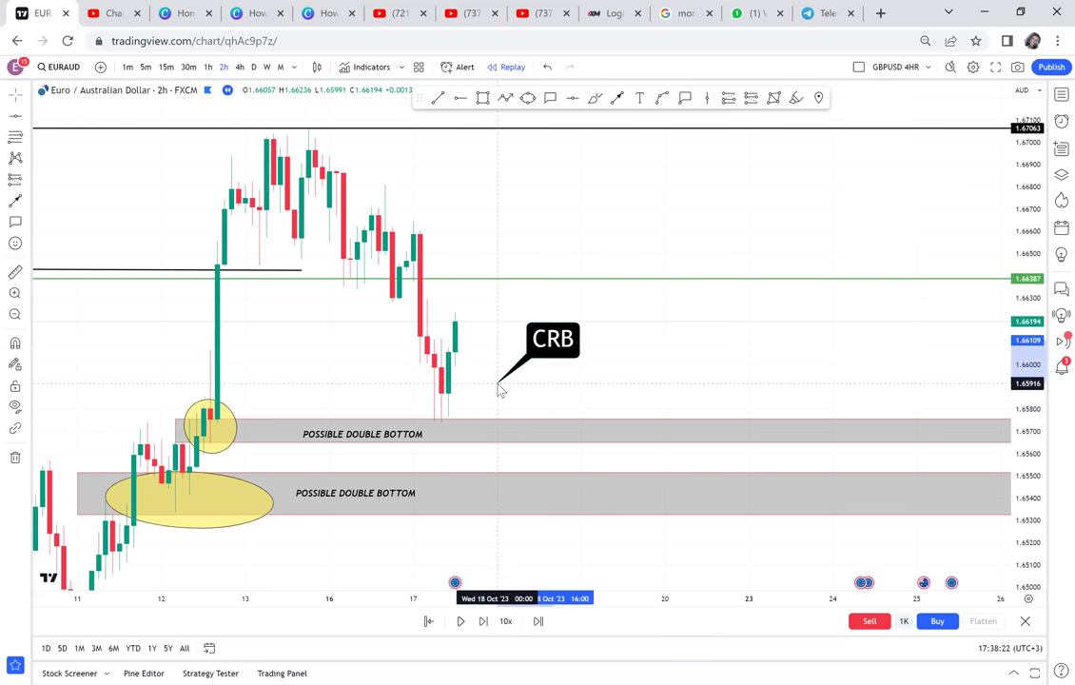
Box the 17 Oct lows with a rectangle from about 1.6608 down to 1.6578, ending 18 Oct 00:00, and delete it.
left_click(482, 98)
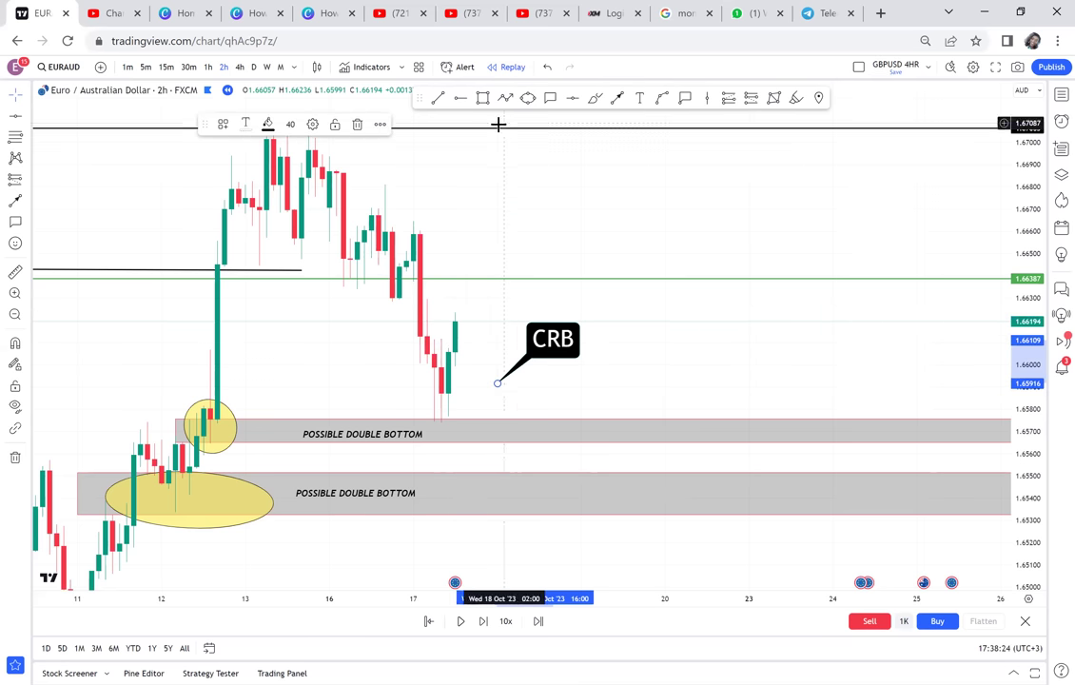
mouse_move(427, 347)
left_mouse_down()
mouse_move(511, 414)
mouse_move(515, 440)
mouse_move(502, 435)
mouse_move(496, 414)
left_mouse_up()
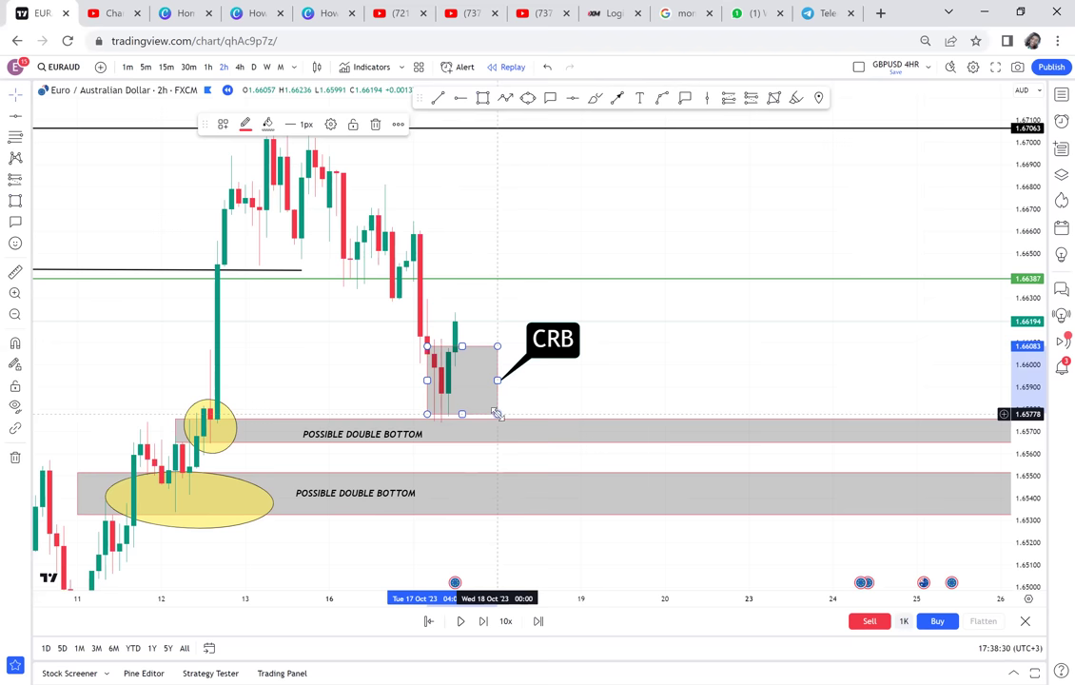
key("Delete")
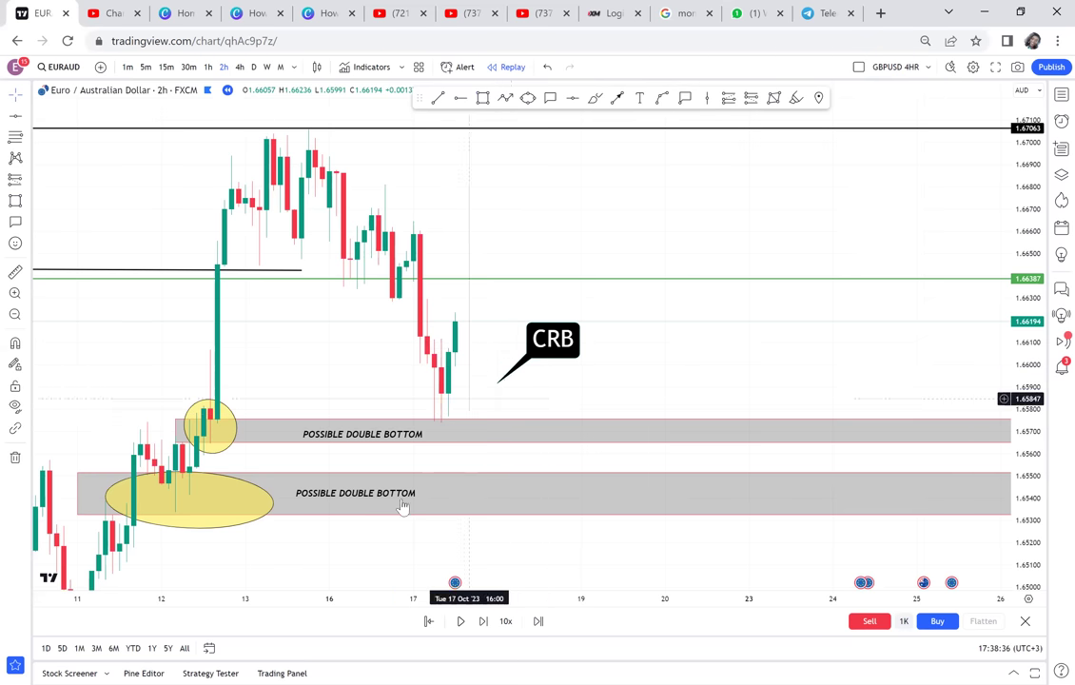
Advance the replay bar by bar from the 17 Oct midday candles to the 22:00 candle.
left_click(483, 621)
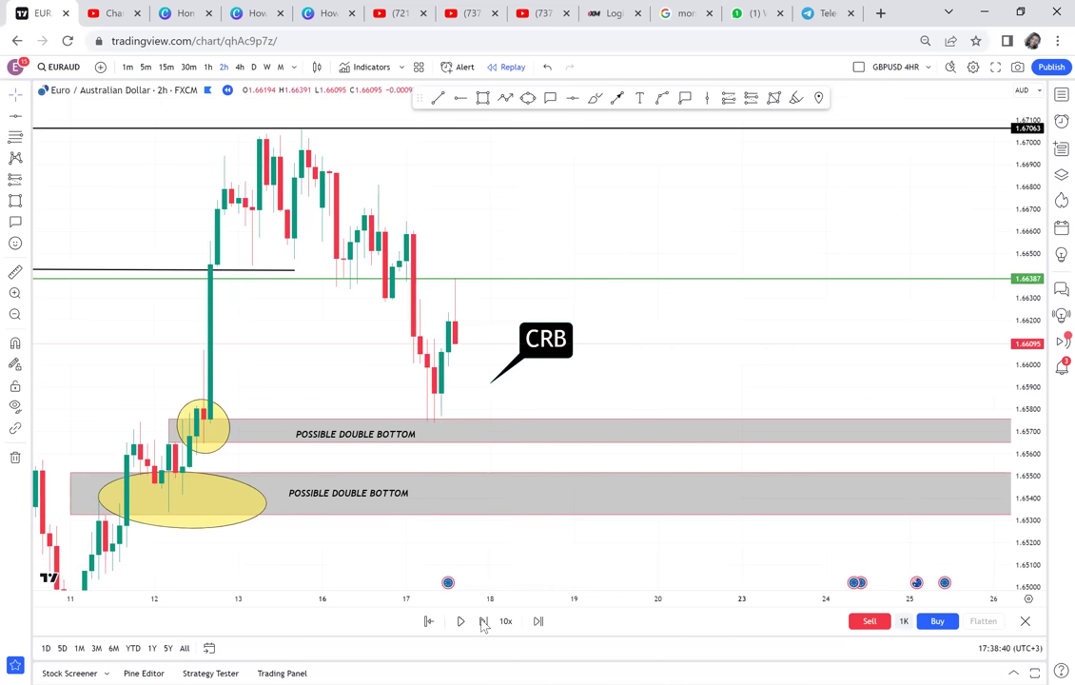
left_click(484, 621)
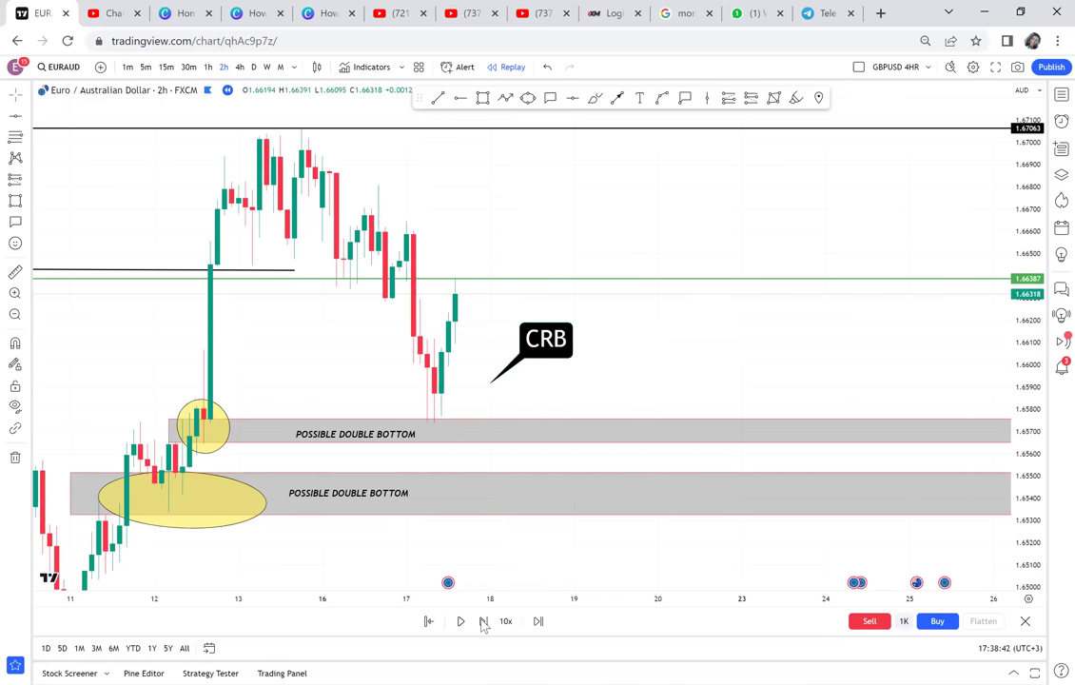
left_click(483, 621)
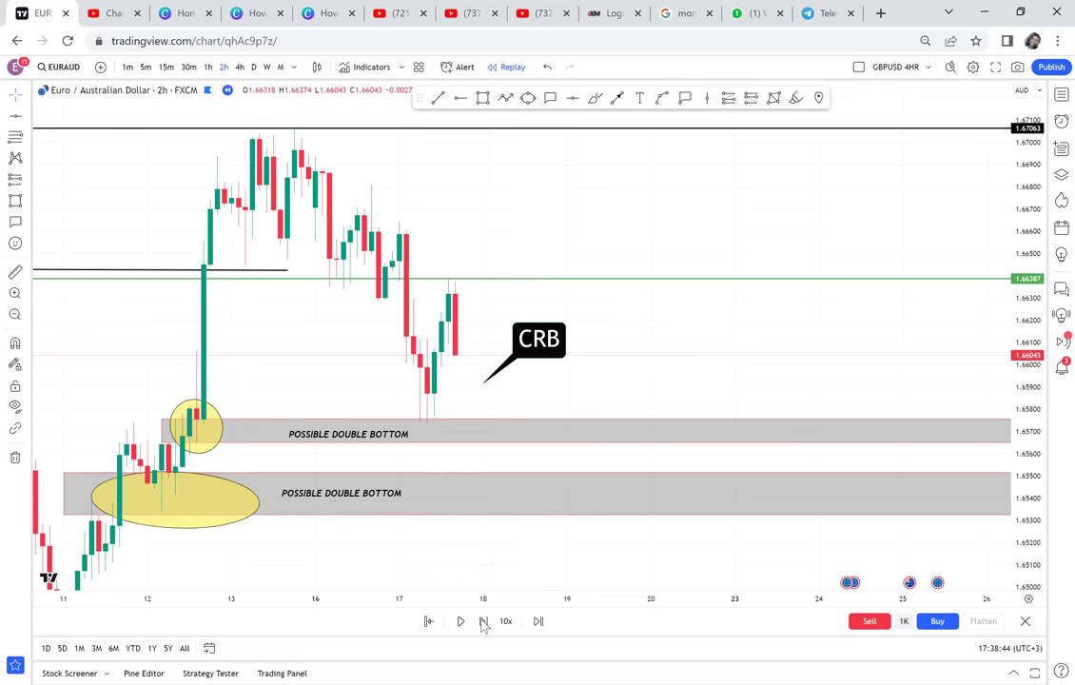
left_click(484, 621)
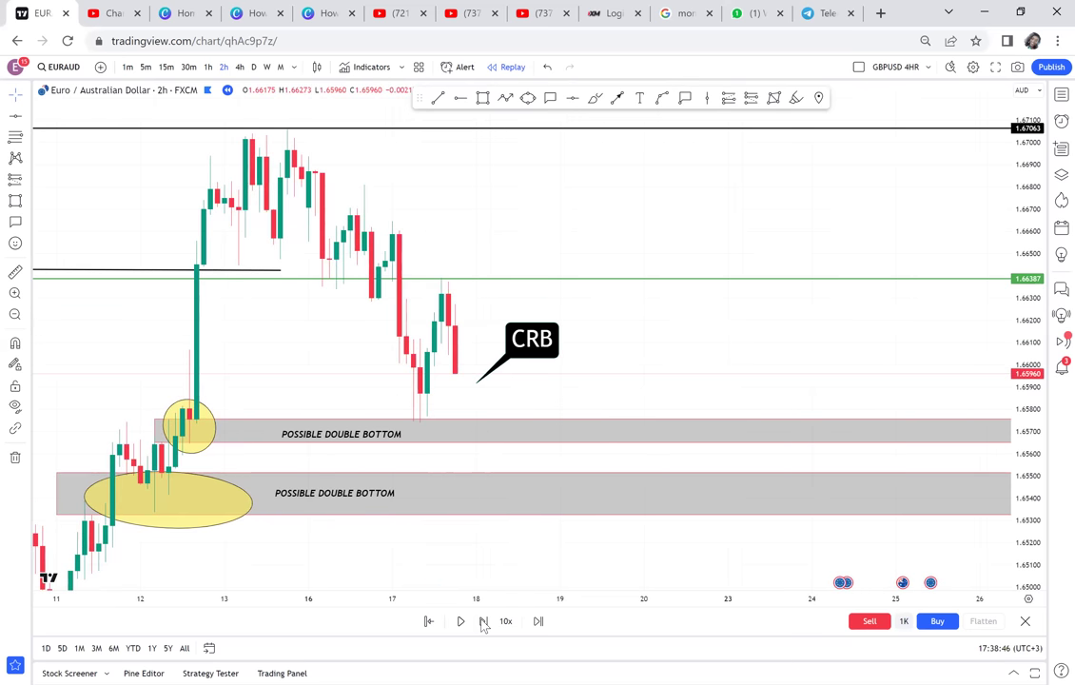
left_click(484, 622)
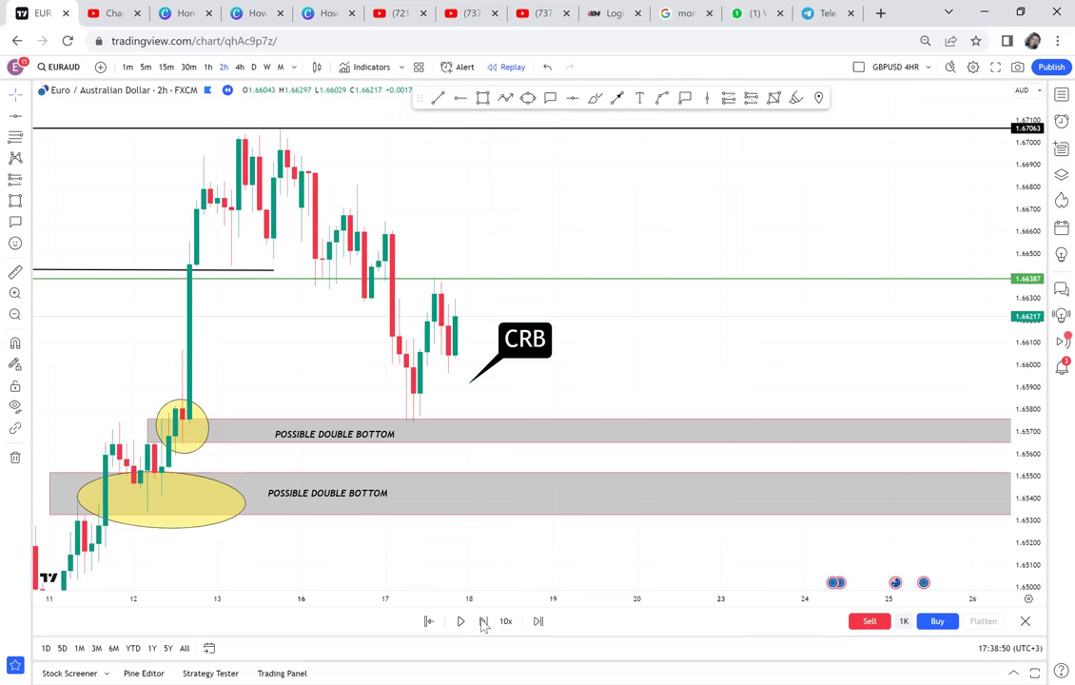
left_click(484, 621)
left_click(483, 622)
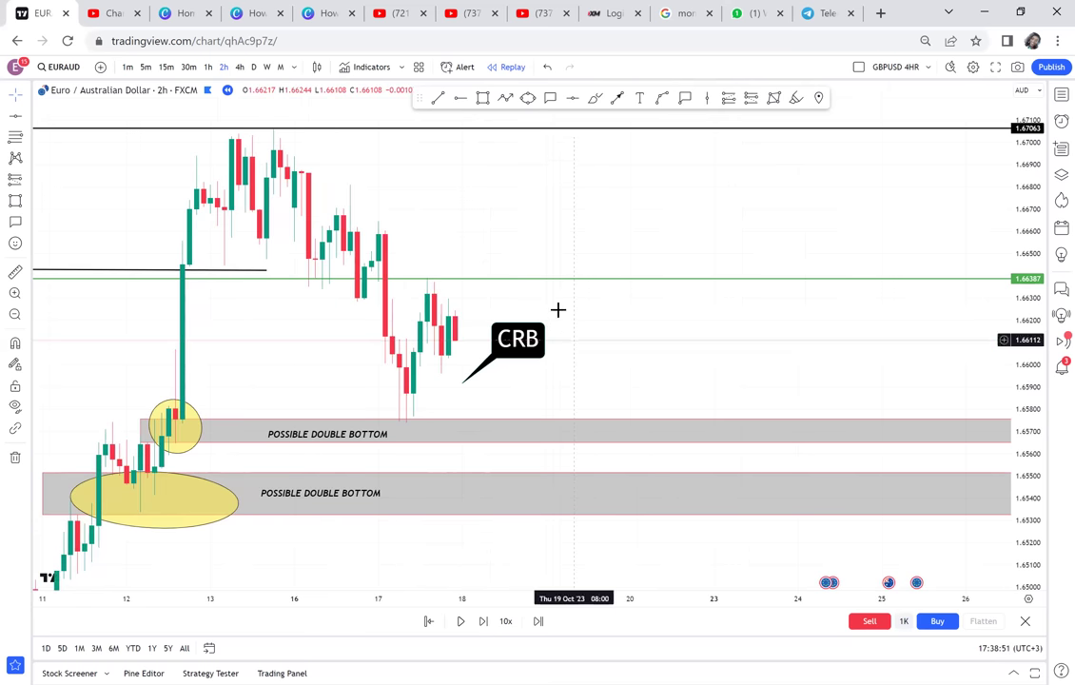
Brush a red projected path from the green line on 18 Oct, dipping back to it and rising to about 1.6699 on 19 Oct.
left_click(595, 98)
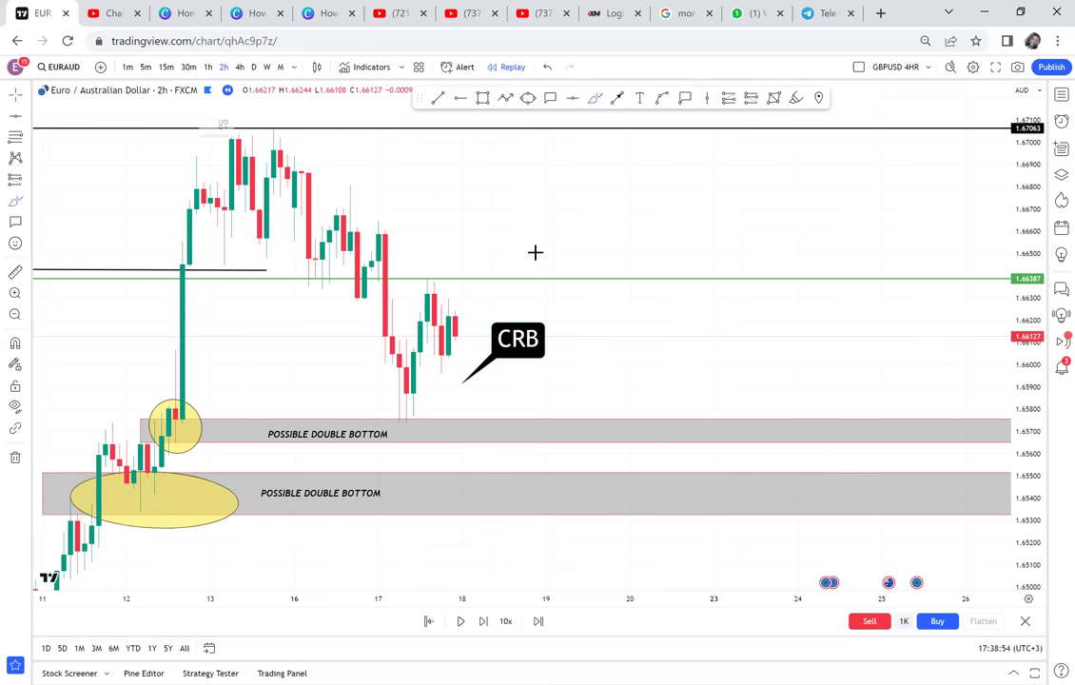
mouse_move(512, 275)
left_mouse_down()
mouse_move(528, 254)
mouse_move(550, 276)
mouse_move(573, 146)
left_mouse_up()
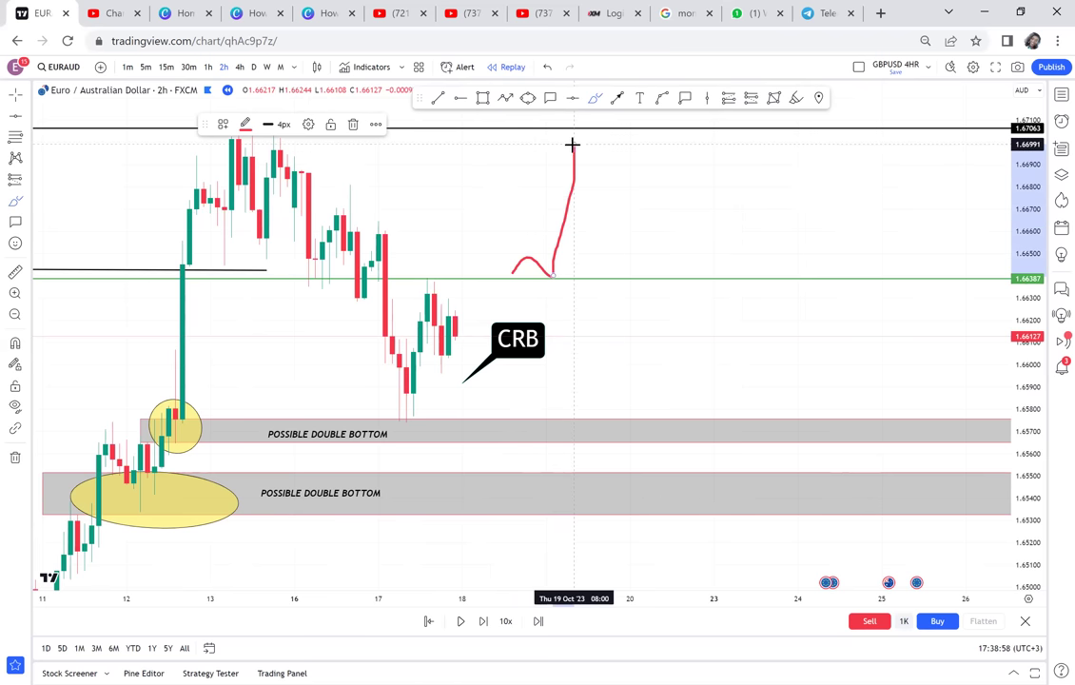
Advance the replay bar by bar into 18 Oct, up to the 04:00 candle.
left_click(484, 621)
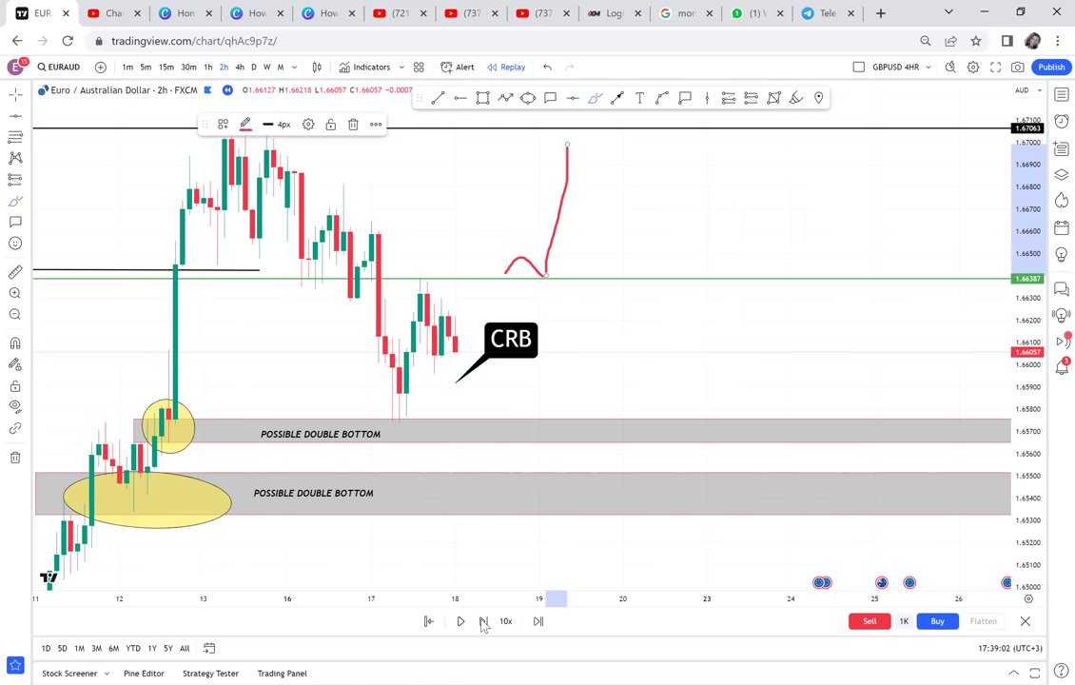
left_click(483, 621)
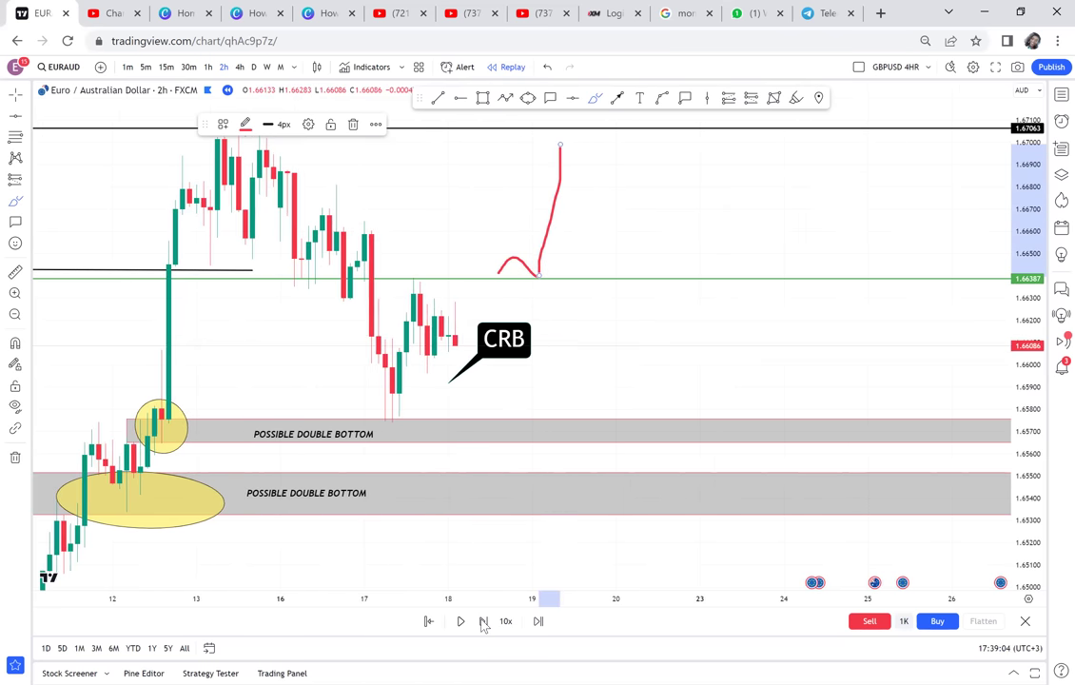
left_click(483, 621)
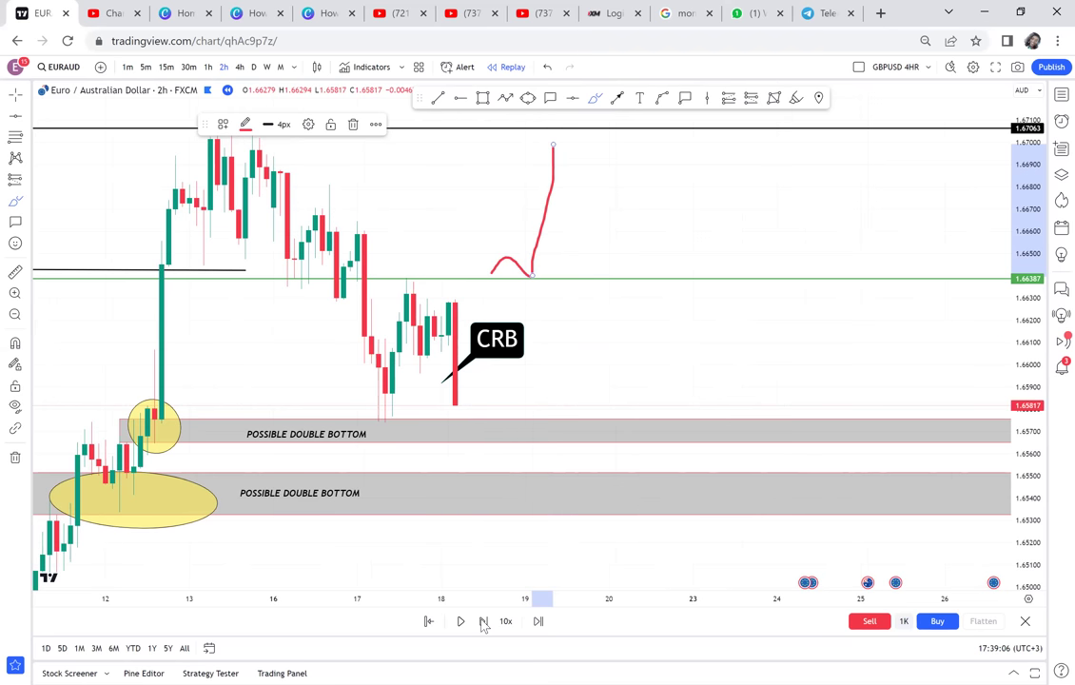
left_click(460, 98)
left_click(456, 189)
key("Delete")
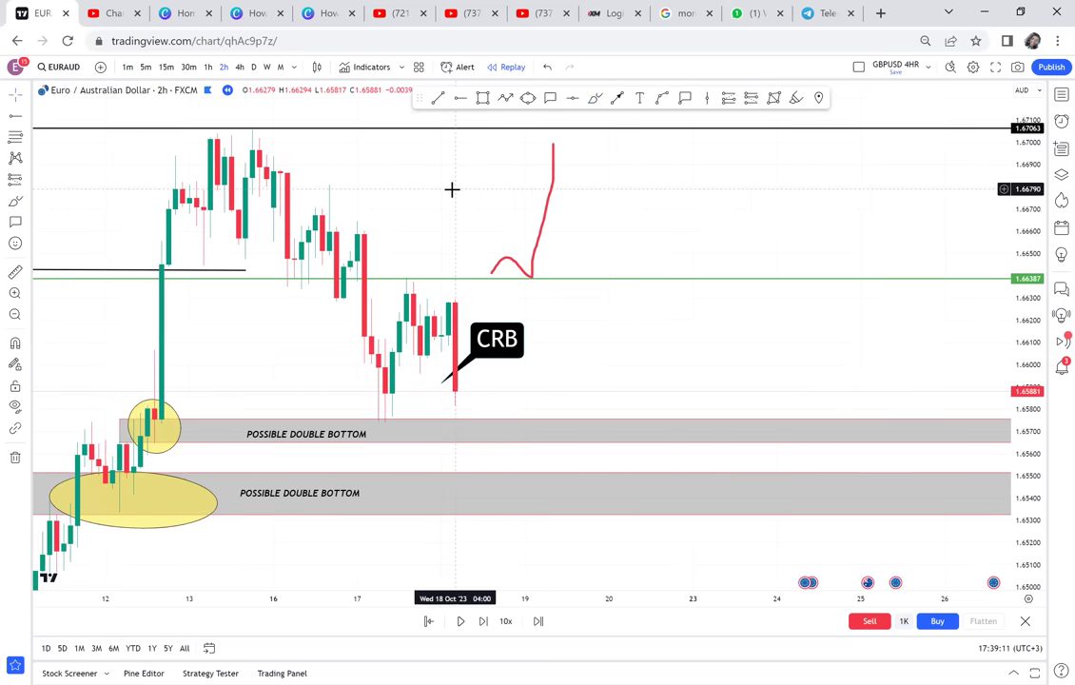
Advance the replay to the 18 Oct 06:00 candle and move the CRB callout's box to about 1.6617 and its tip to 1.6609.
left_click(483, 623)
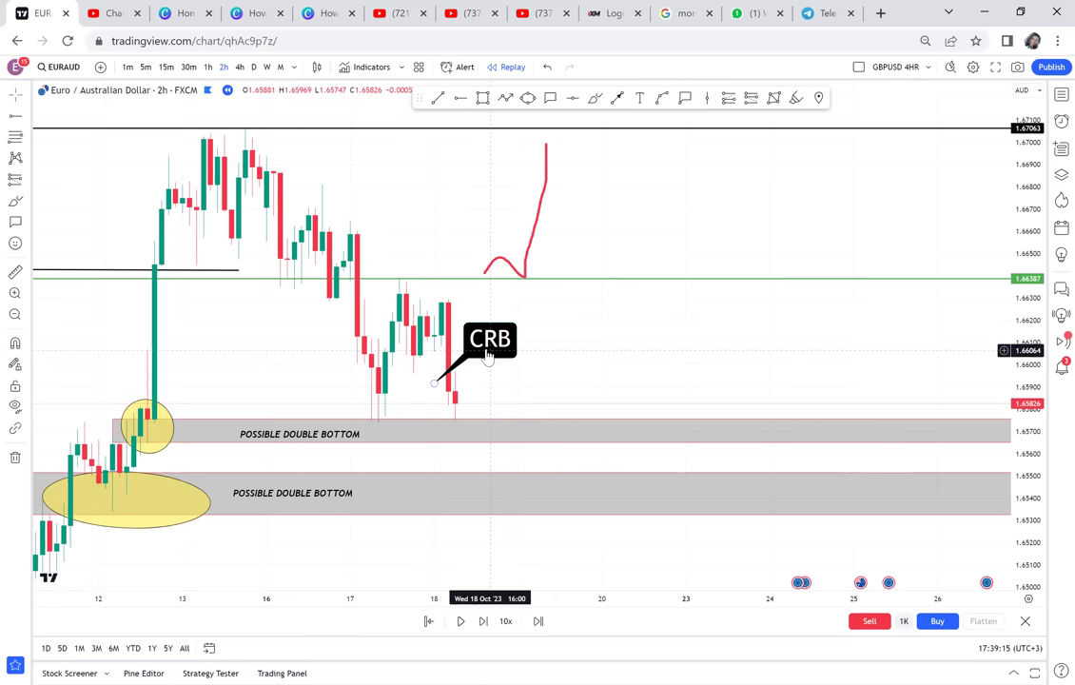
left_click_drag(526, 340, 580, 326)
left_click_drag(434, 383, 475, 345)
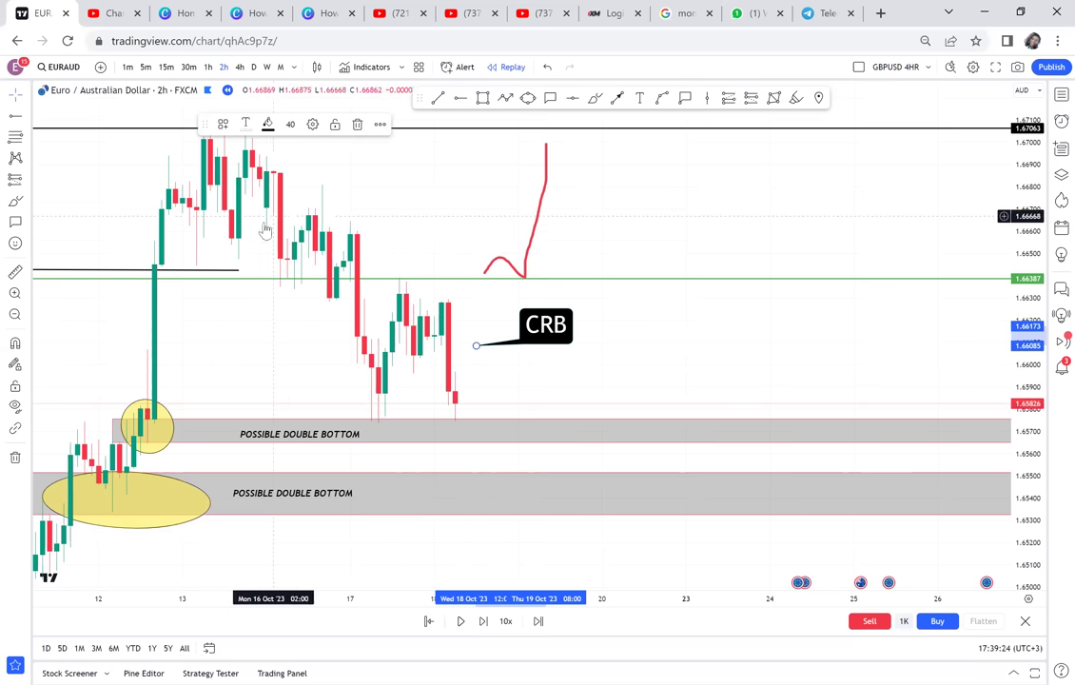
Measure the price range from the upper zone at about 1.6575 on 16 Oct up to the green line, ending 19 Oct.
left_click(17, 275)
left_click(337, 418)
left_click(427, 392)
left_click(580, 278)
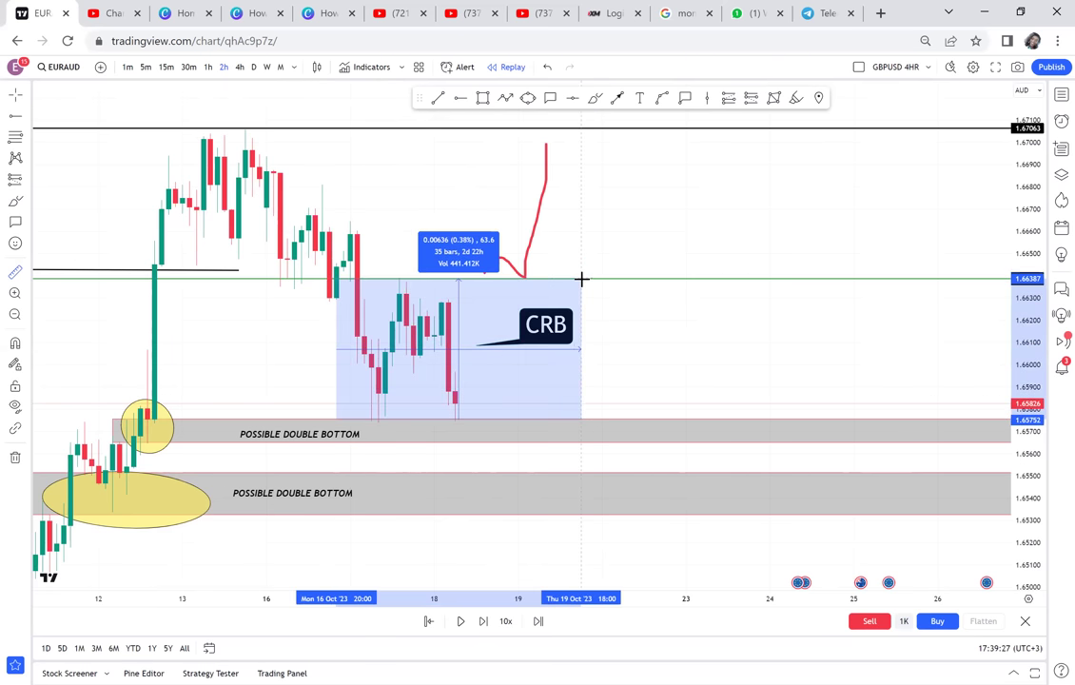
Add a horizontal ray at 1.66061 starting 17 Oct 20:00 and move the CRB callout's box up to about 1.6635.
left_click(460, 99)
left_click(420, 351)
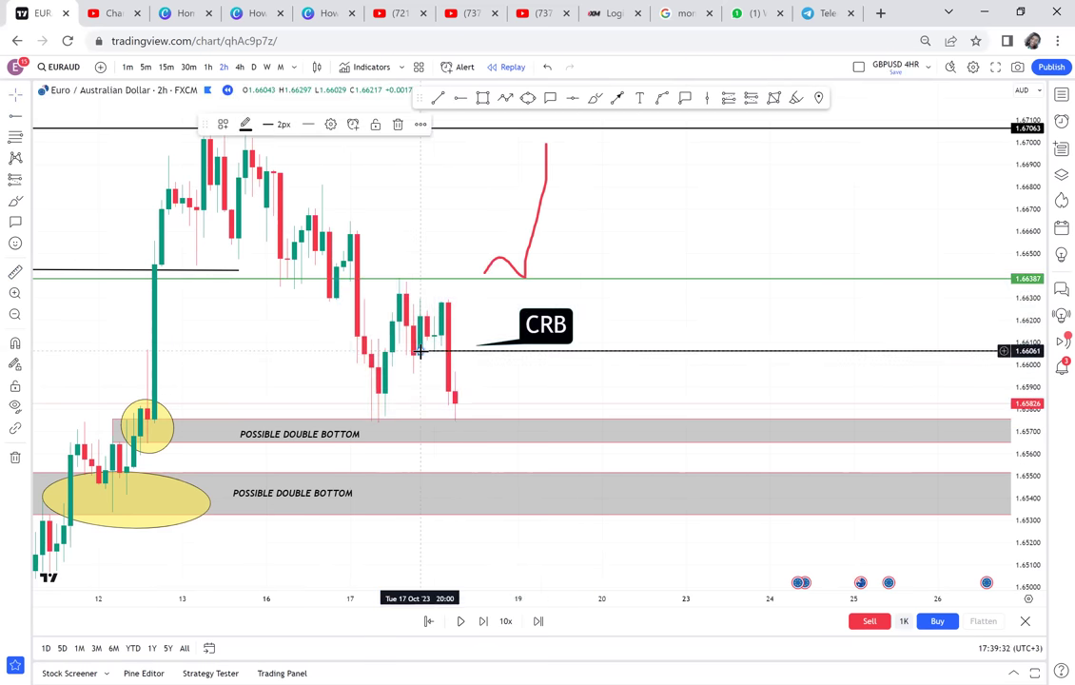
left_click_drag(552, 328, 601, 288)
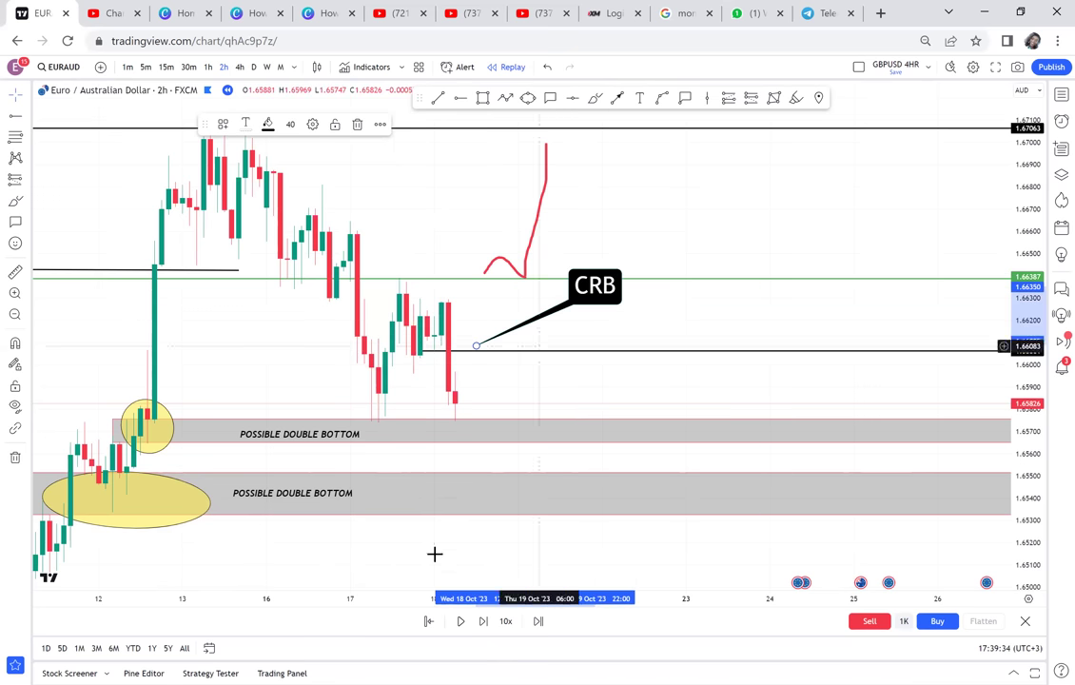
Advance the replay bar by bar through the test of the upper zone, up to the 18 Oct 14:00 candle.
left_click(483, 621)
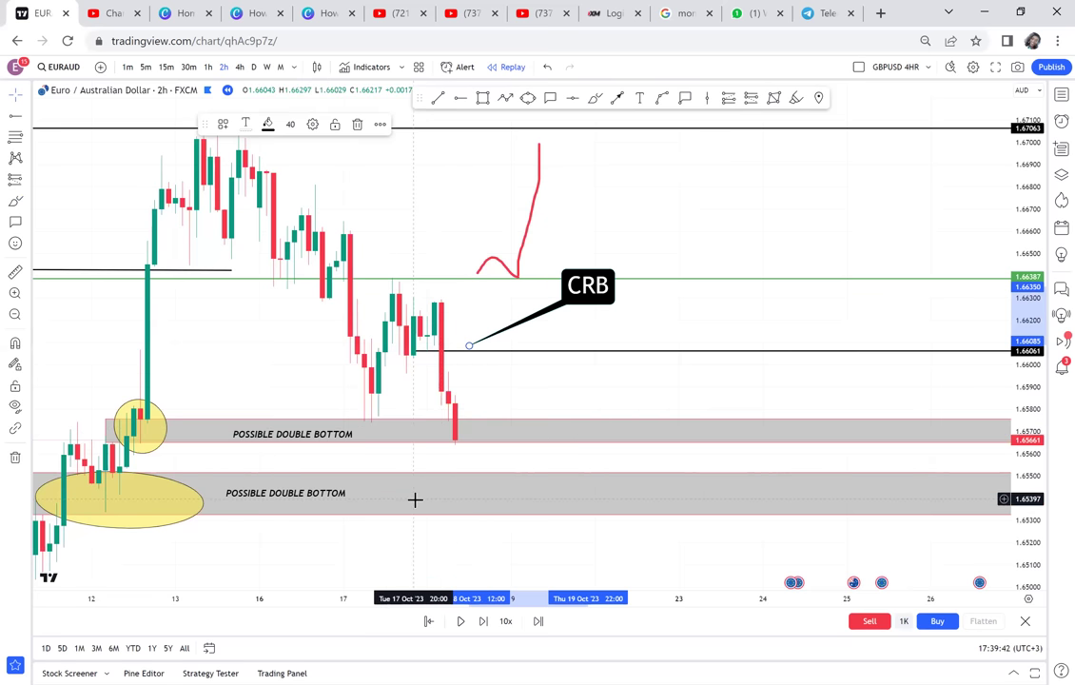
left_click(483, 623)
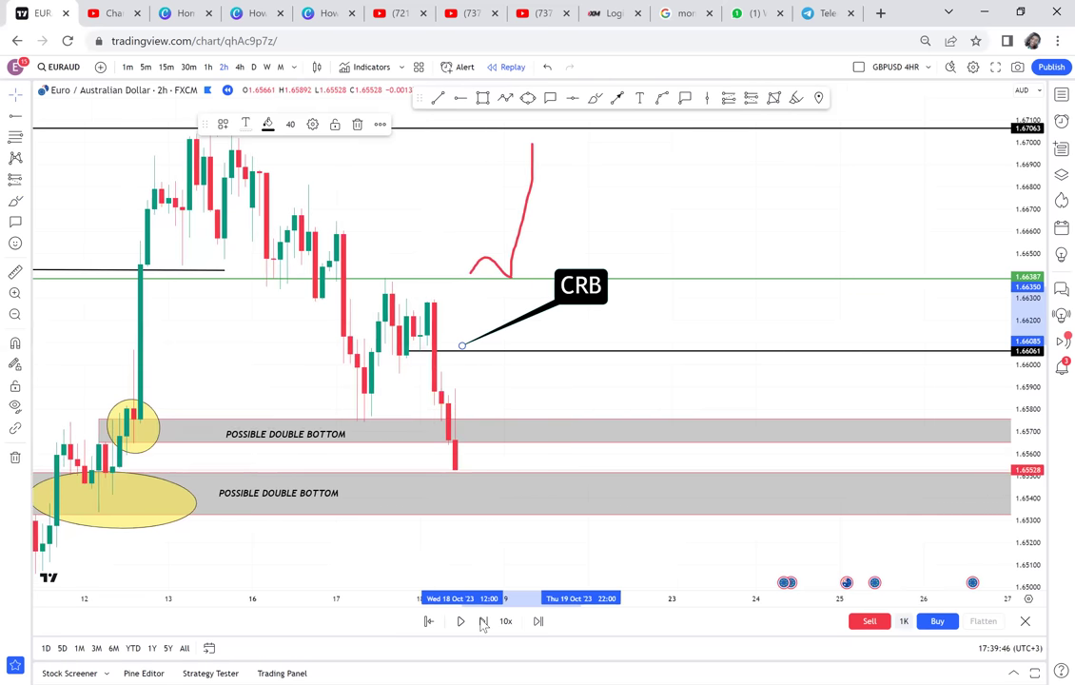
left_click(483, 623)
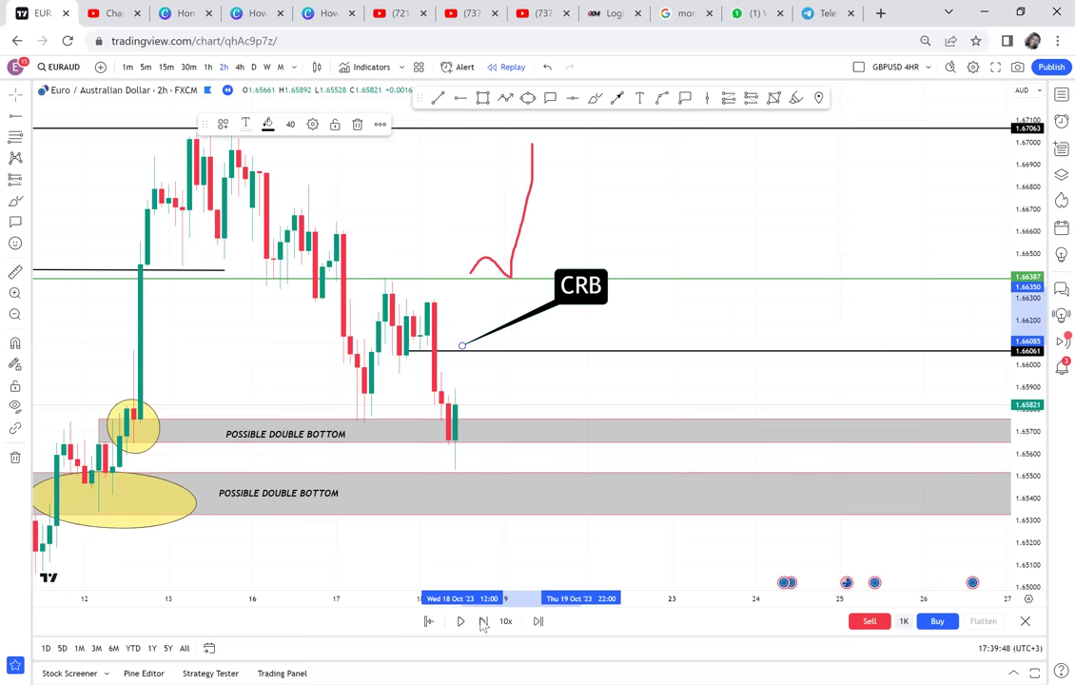
left_click(484, 622)
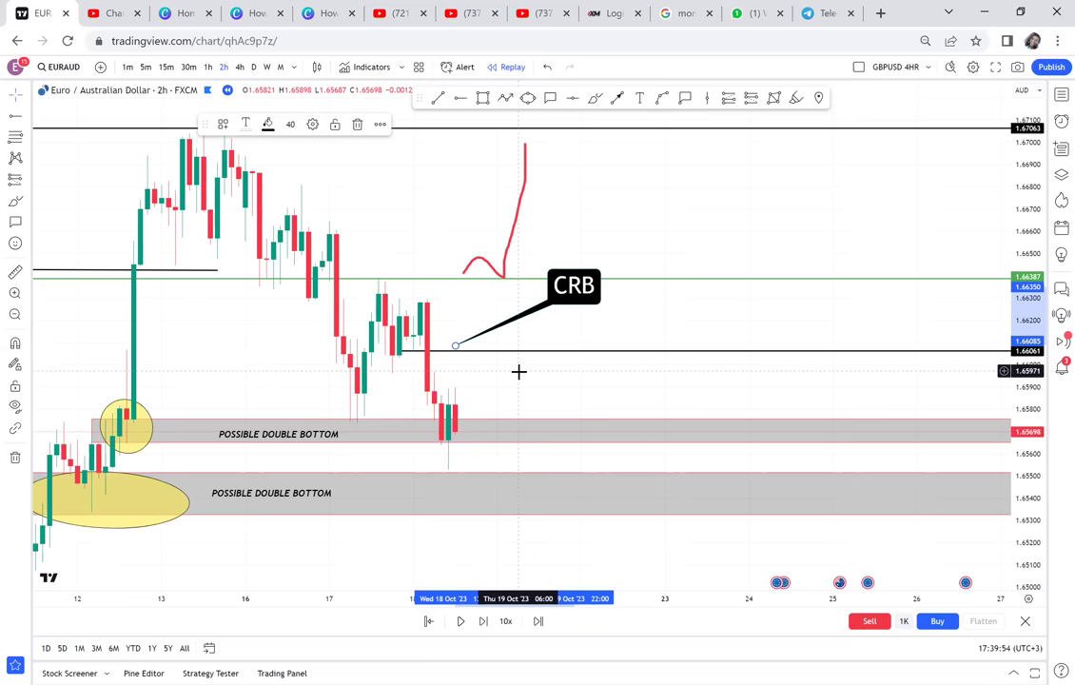
key("shift+Right")
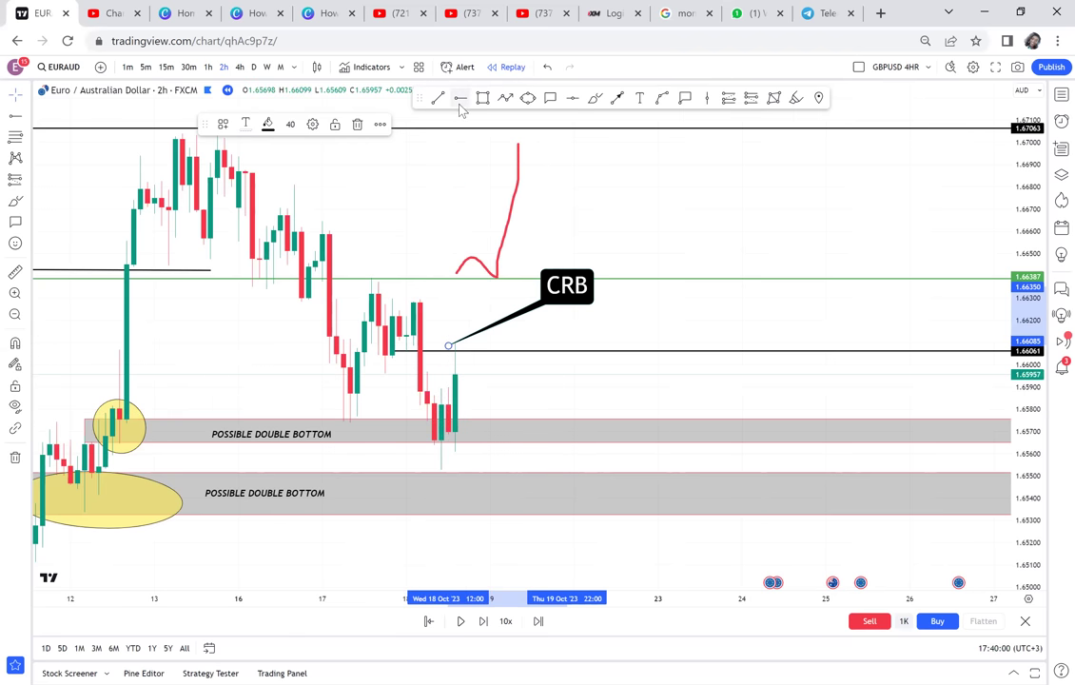
Add a horizontal ray at 1.65916 starting 18 Oct 00:00 and move the CRB callout's tip to about 1.6620 on 19 Oct.
left_click(403, 378)
left_click(406, 383)
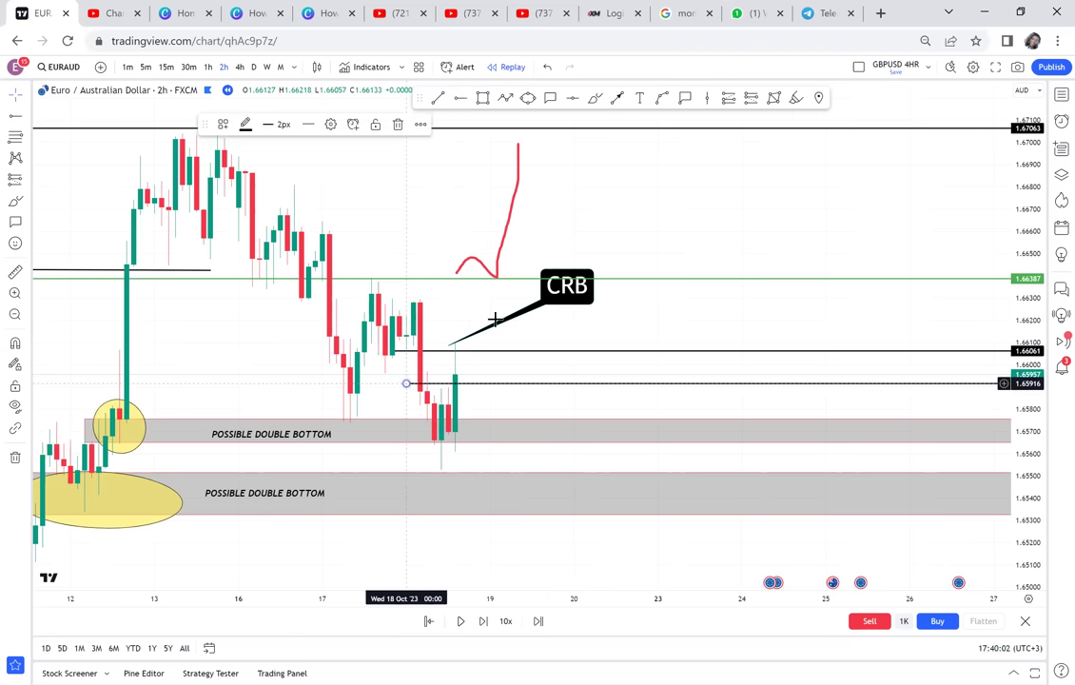
left_click(449, 344)
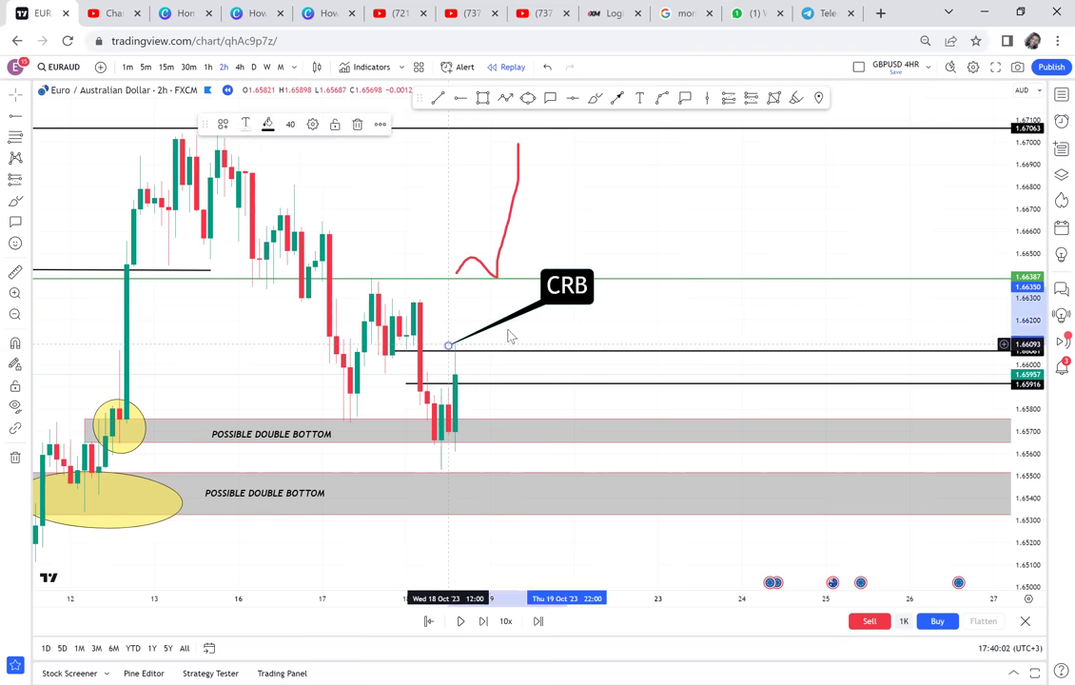
left_click_drag(448, 345, 525, 319)
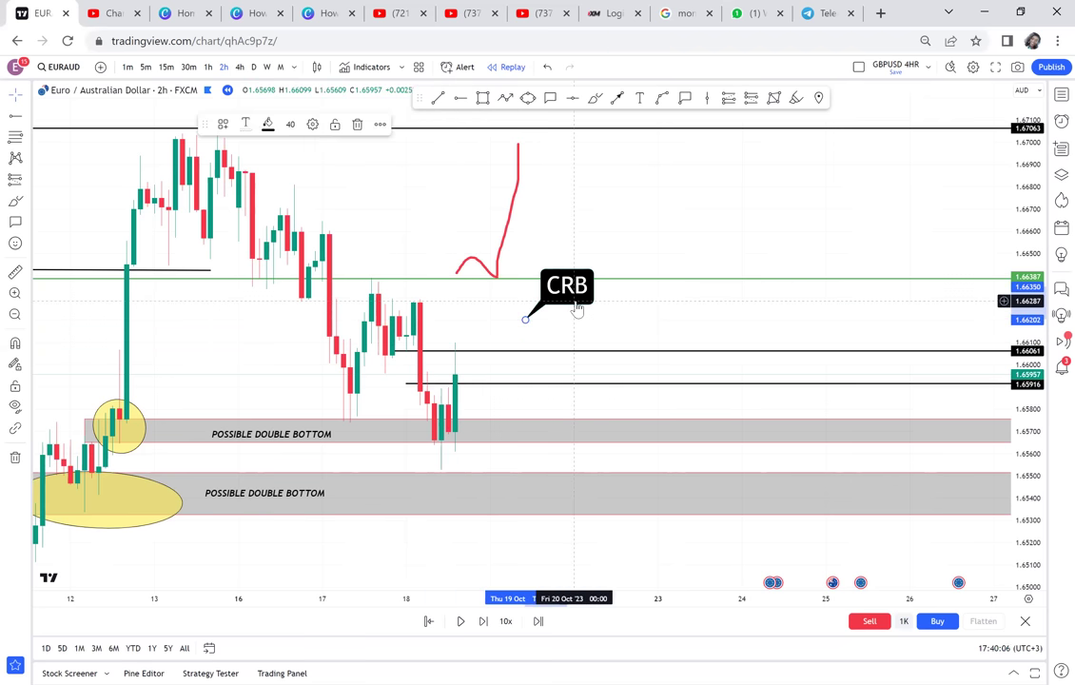
Delete the CRB callout and both red freehand strokes above the green line.
key("Delete")
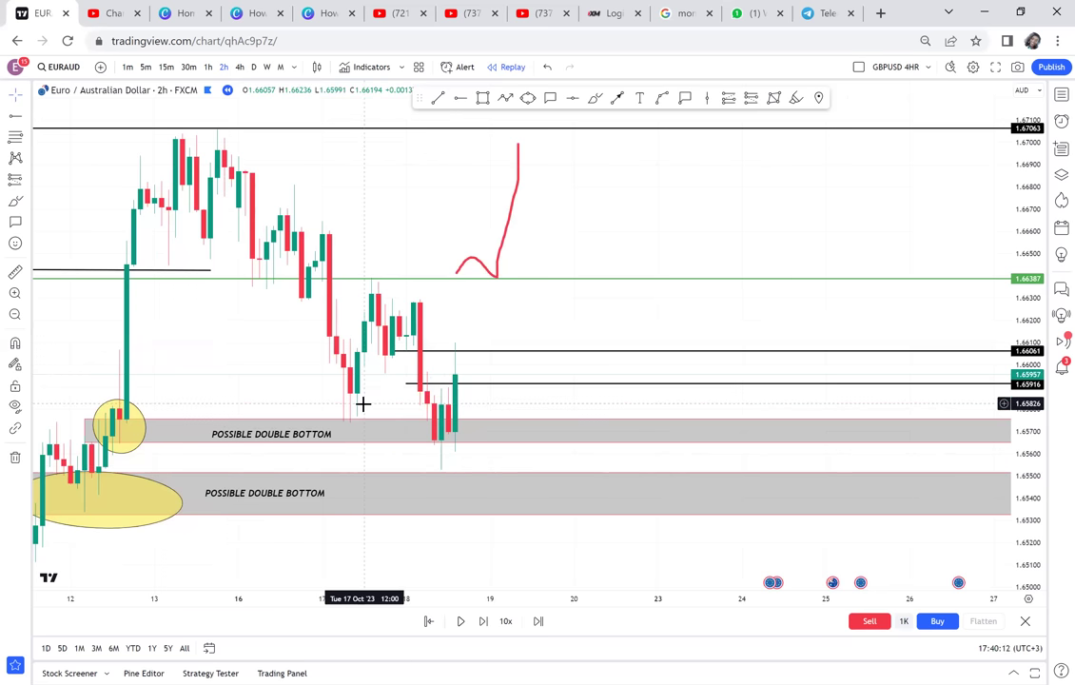
left_click_drag(519, 284, 482, 259)
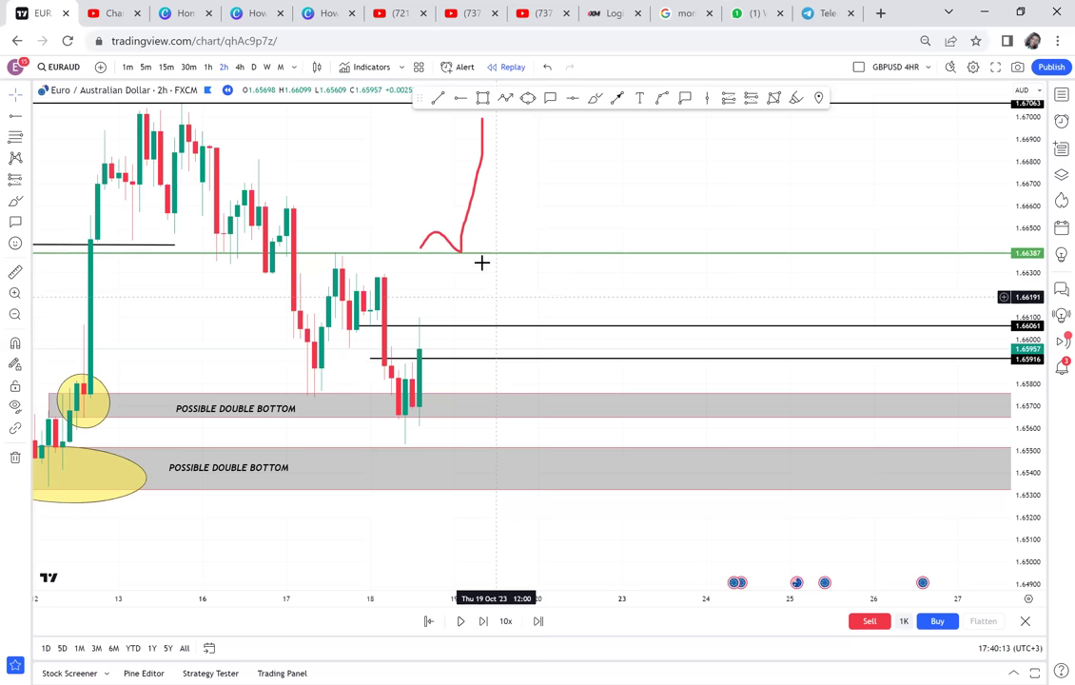
left_click(465, 216)
key("Delete")
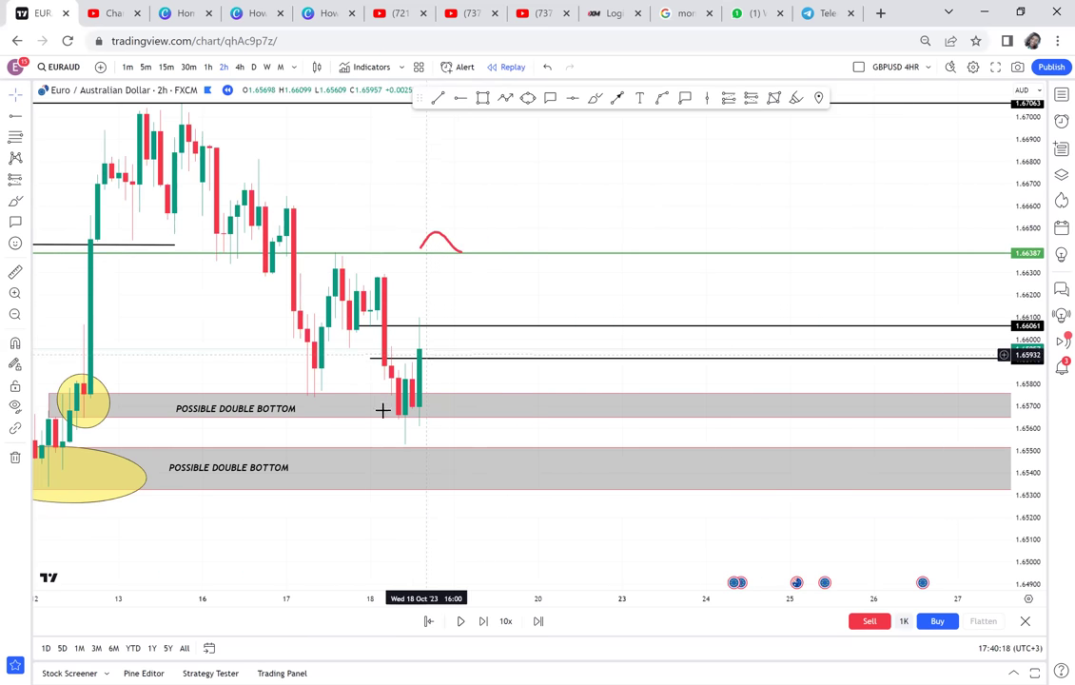
left_click(450, 247)
key("Delete")
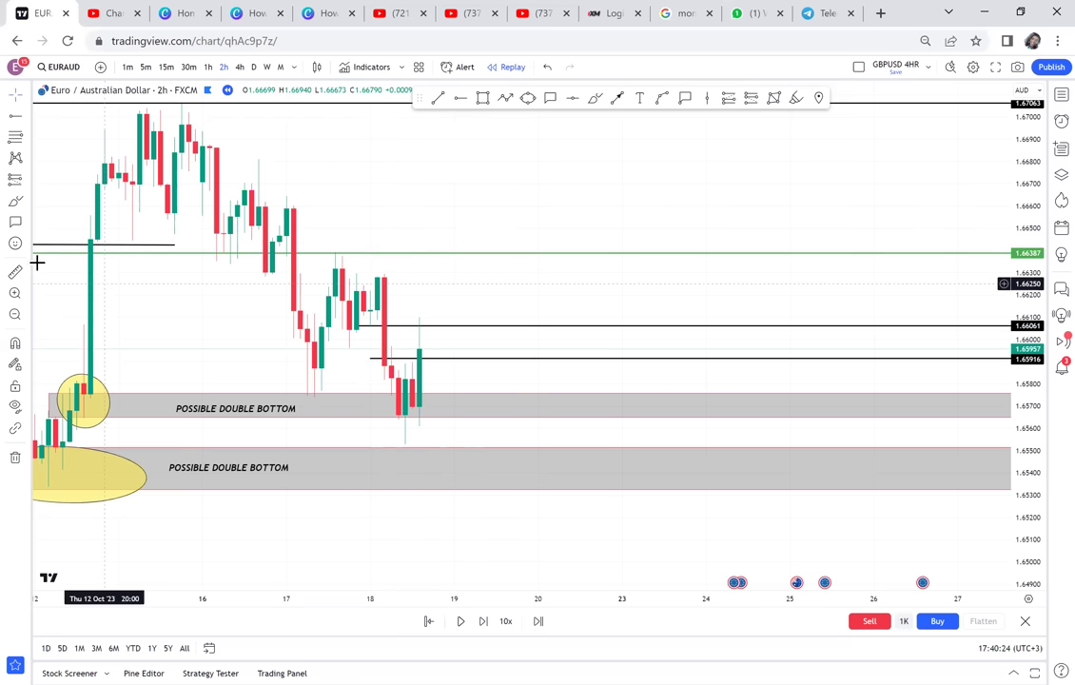
Place a long position at 18 Oct 16:00 with its entry at 1.65953 and its target at 1.66390 on the green line.
left_click(26, 186)
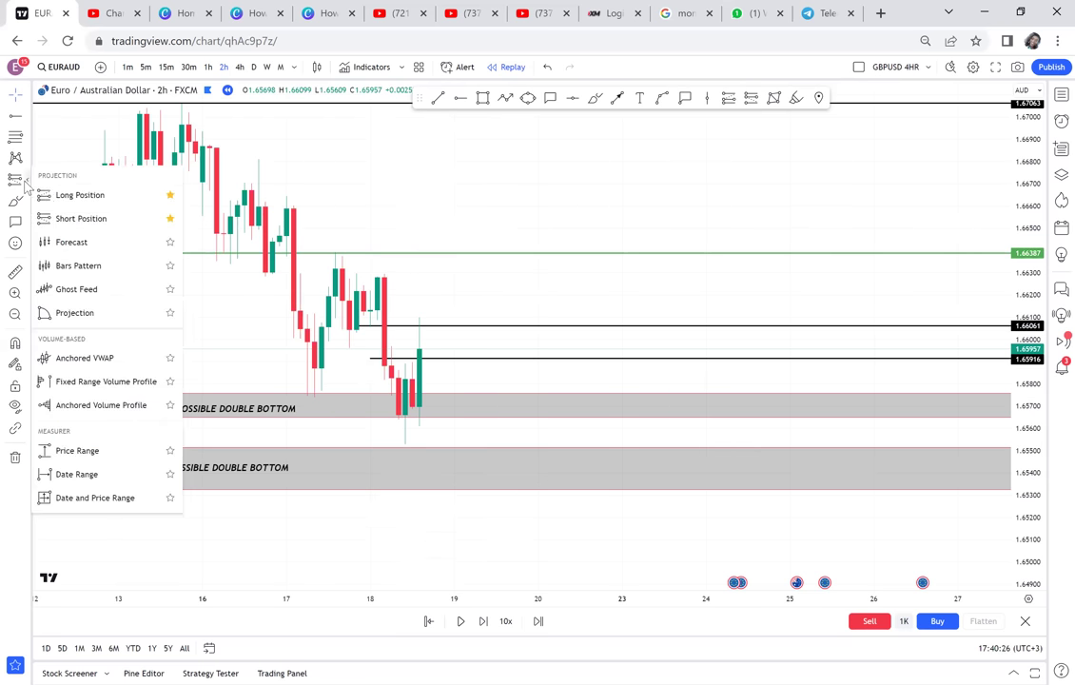
left_click(62, 195)
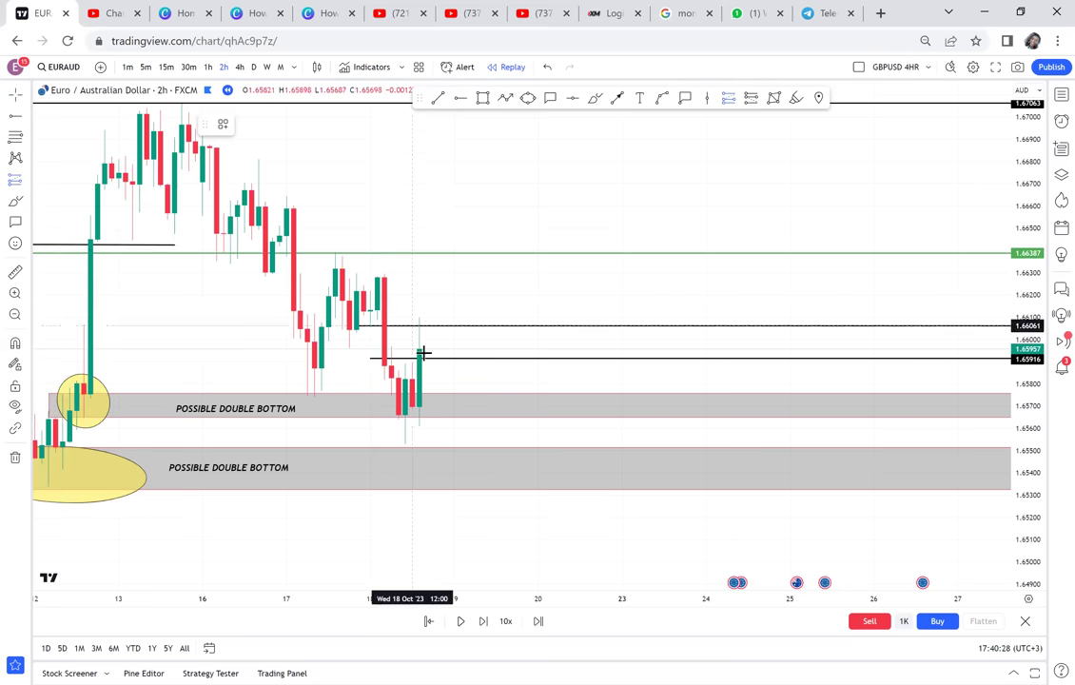
left_click(425, 350)
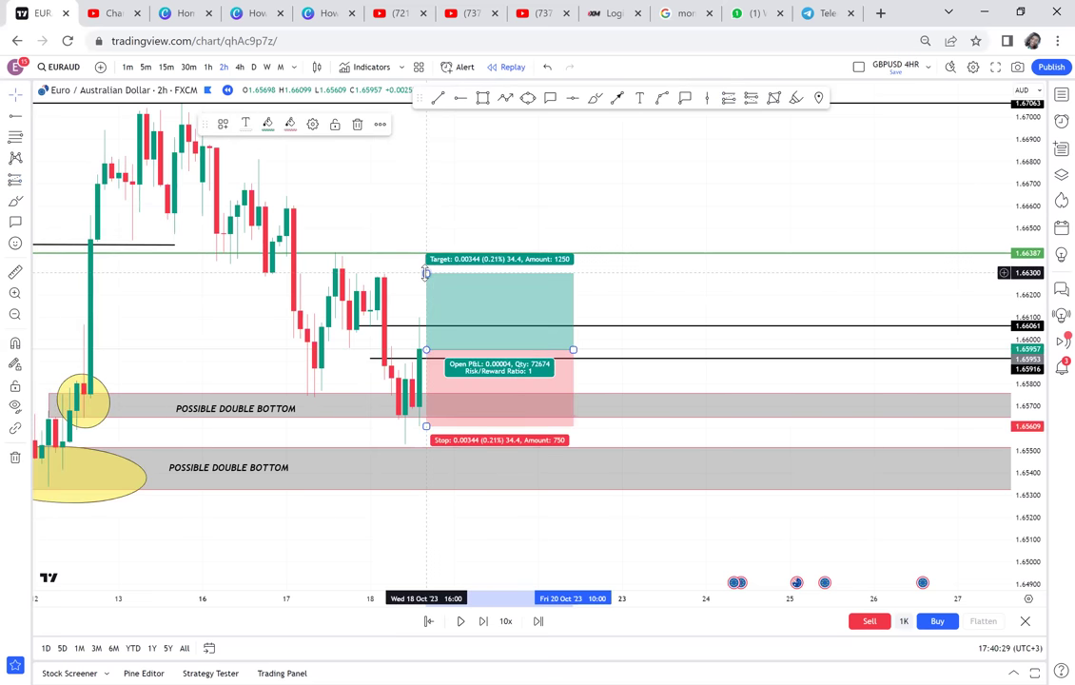
left_click_drag(439, 241, 428, 252)
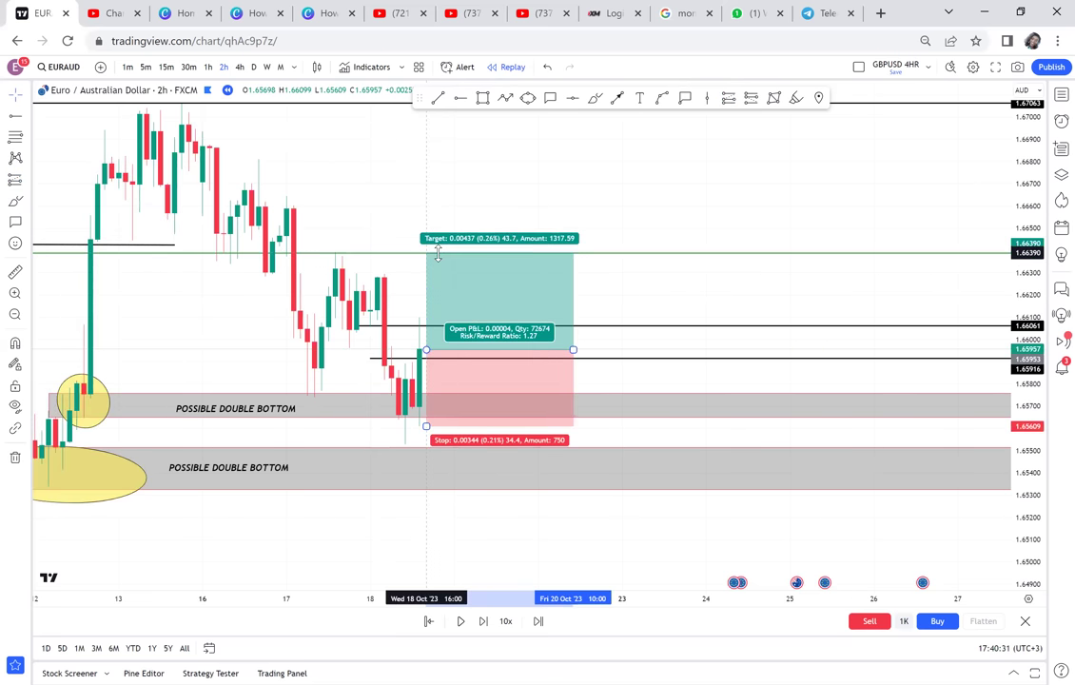
Measure the price range from the long position's entry up to the green line, ending 20 Oct 00:00, and clear the measurement.
left_click(15, 271)
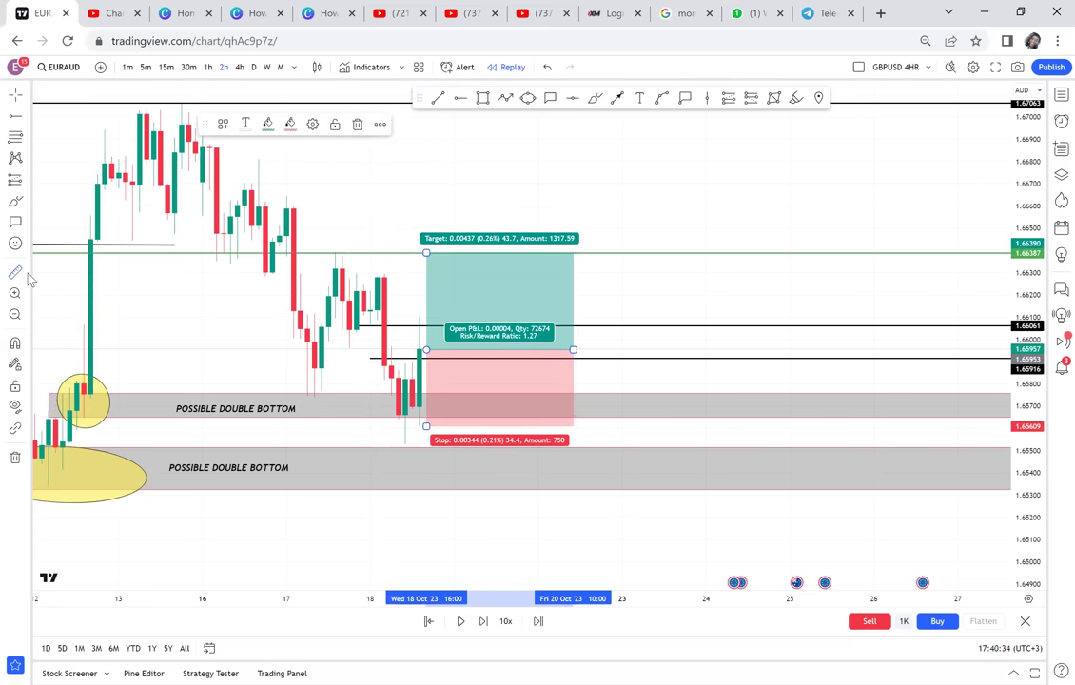
left_click(390, 350)
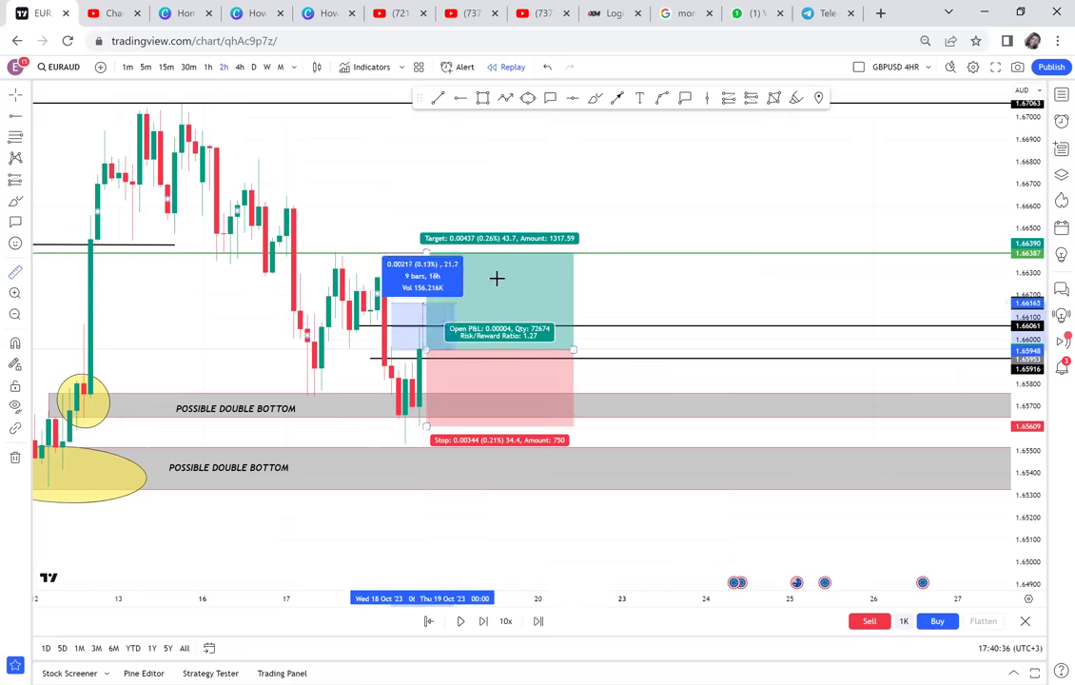
left_click(539, 255)
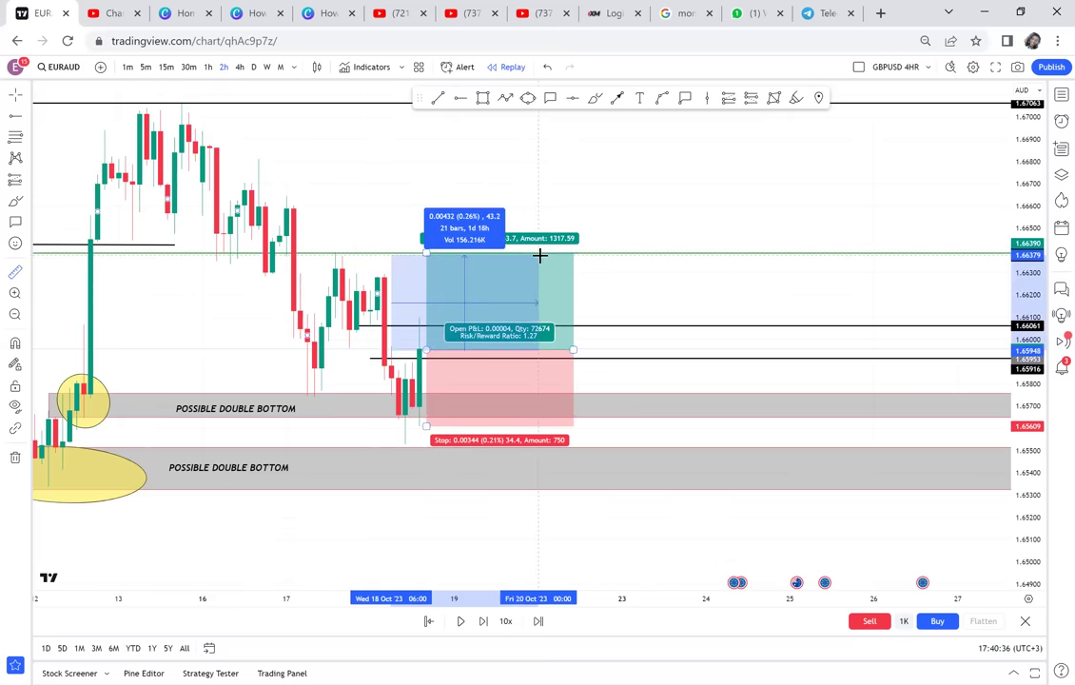
left_click(614, 194)
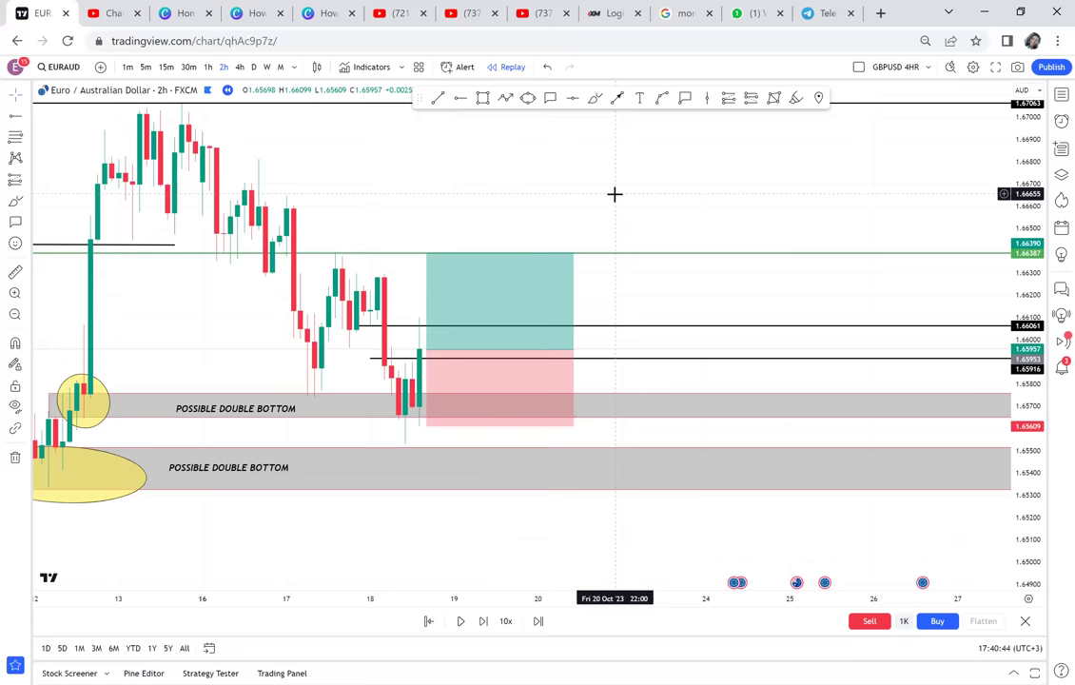
Delete the horizontal ray at 1.66061 and lower the long position's stop to 1.65506, just inside the lower zone.
left_click(603, 325)
key("Delete")
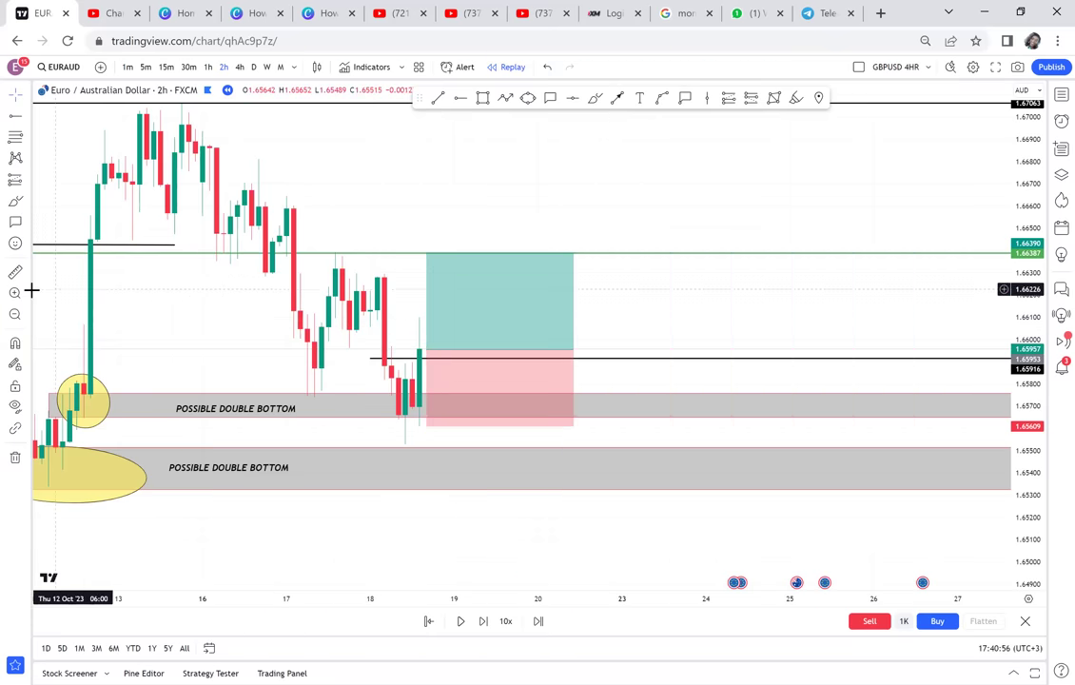
left_click_drag(312, 285, 468, 490)
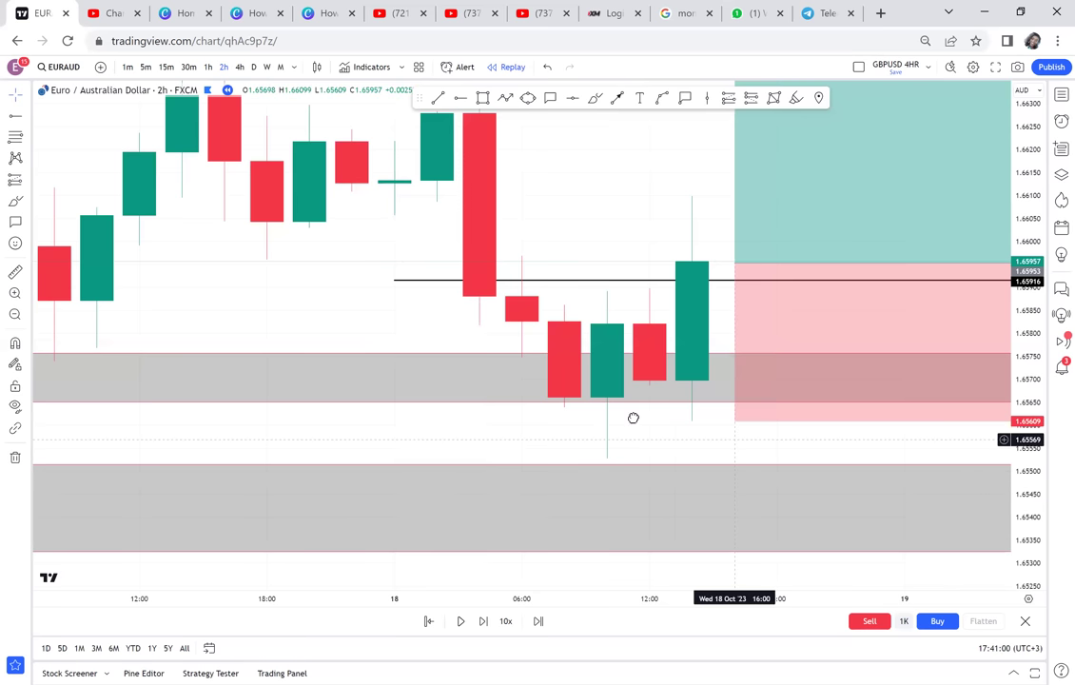
left_click_drag(633, 418, 482, 423)
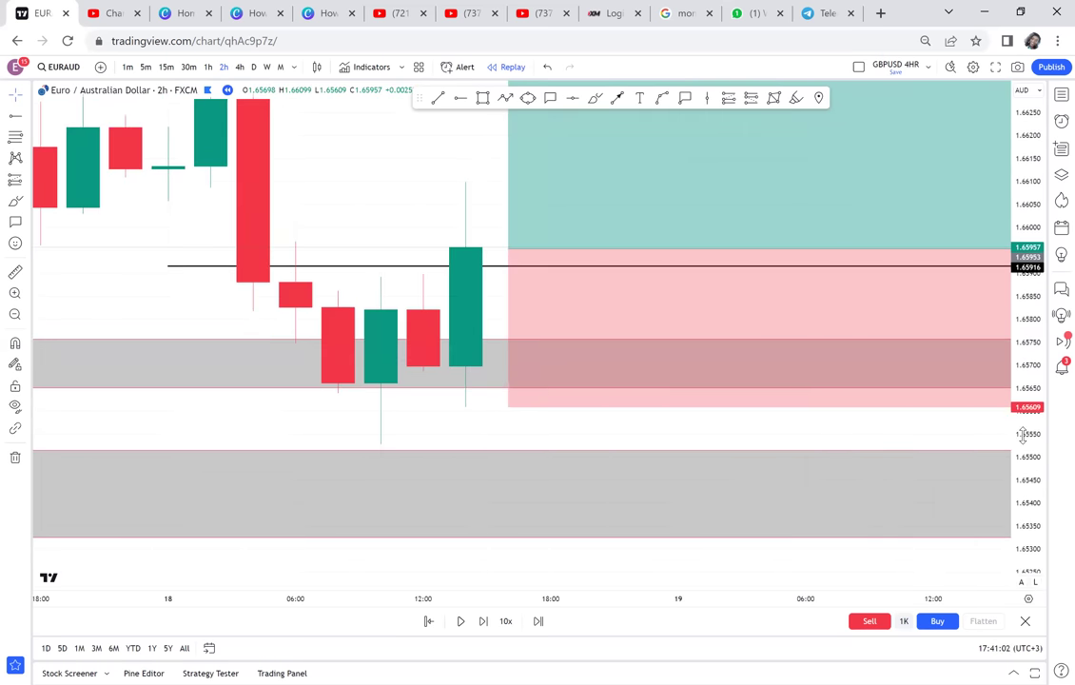
left_click_drag(1022, 435, 971, 339)
left_click_drag(508, 460, 507, 534)
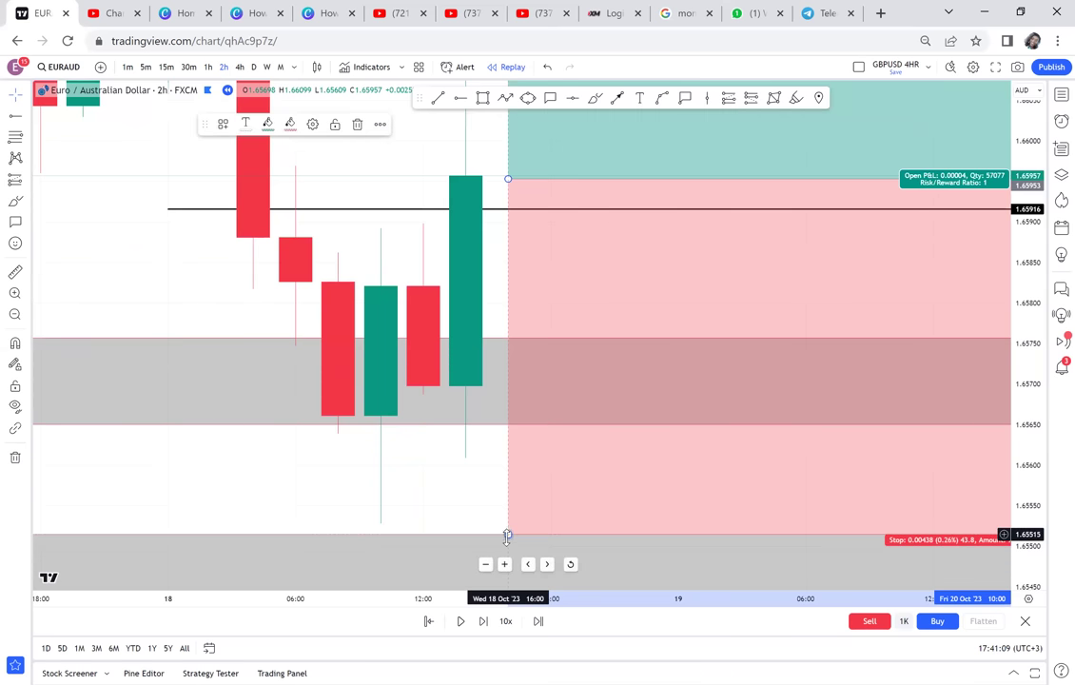
left_click(460, 468)
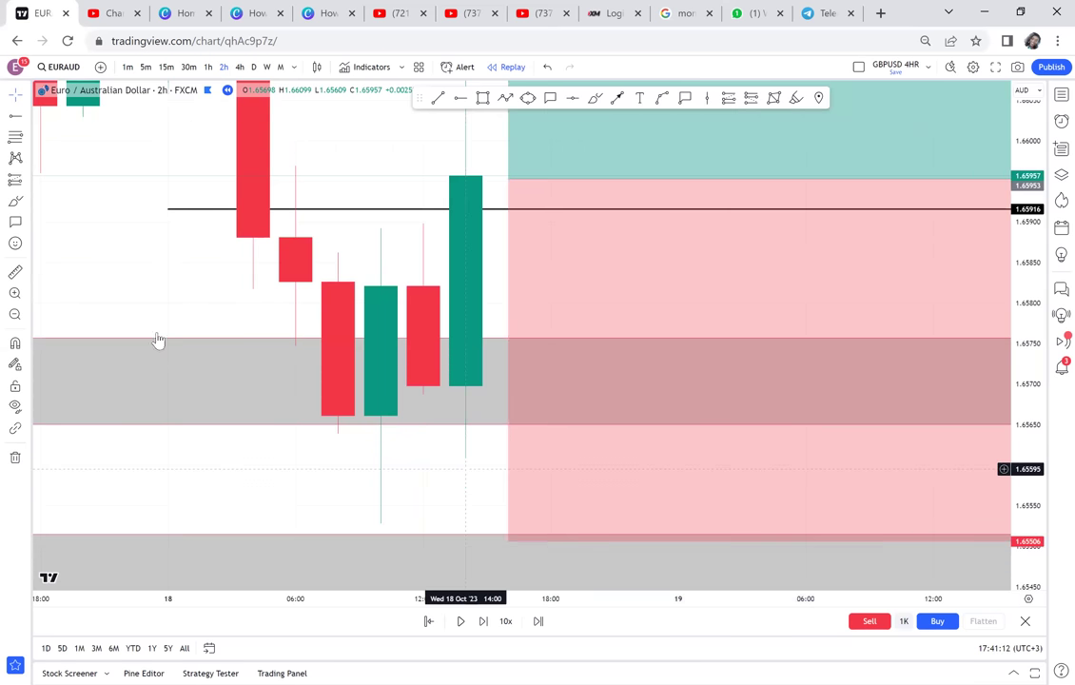
Measure the price range from the entry at the 18 Oct 14:00 candle down to the stop, and clear the measurement.
left_click(13, 278)
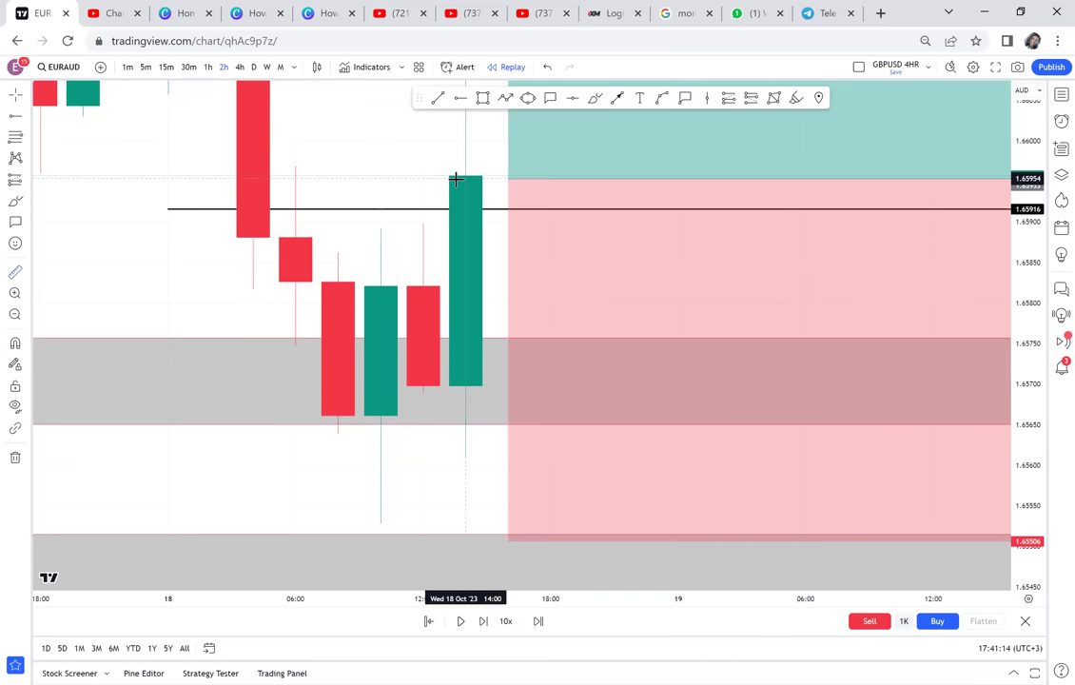
left_click(452, 177)
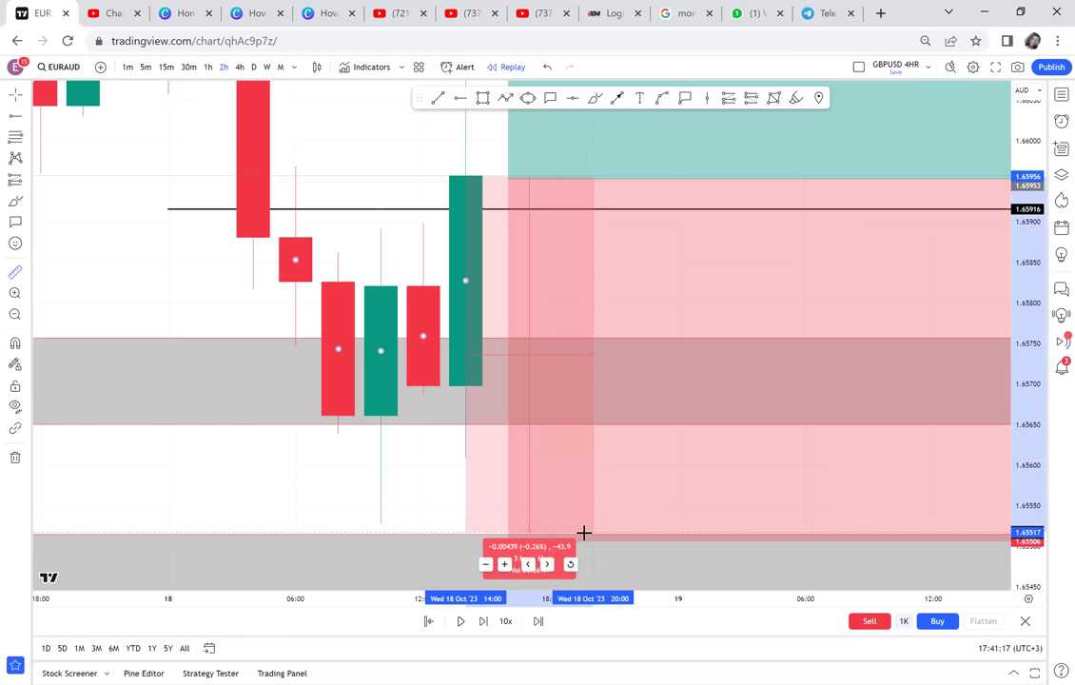
left_click(586, 540)
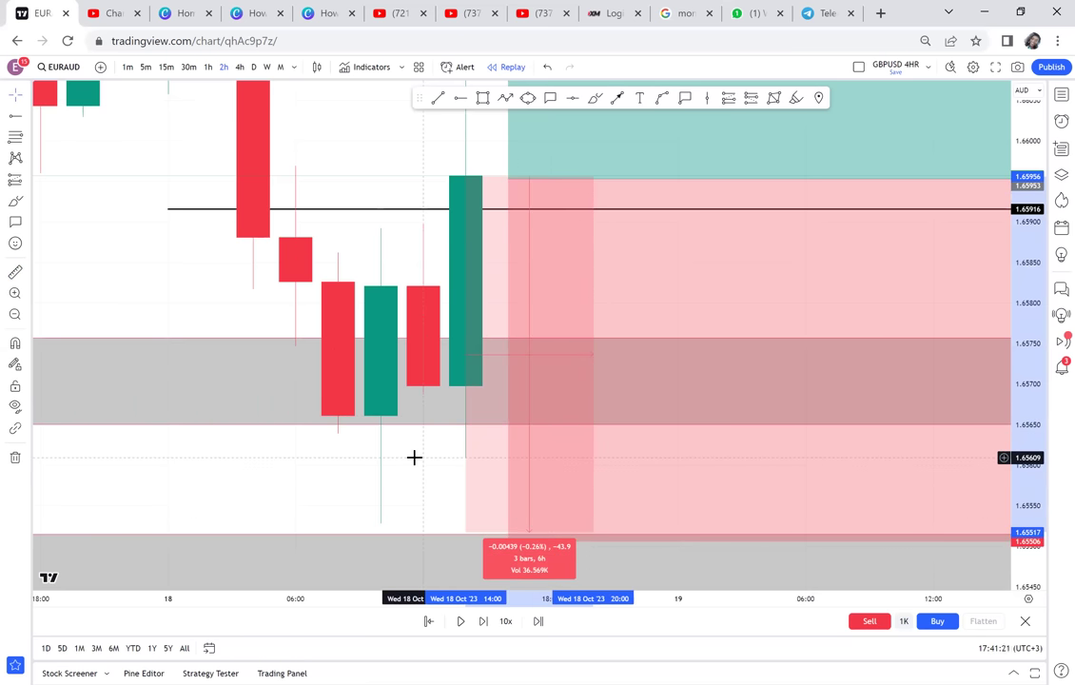
left_click(414, 458)
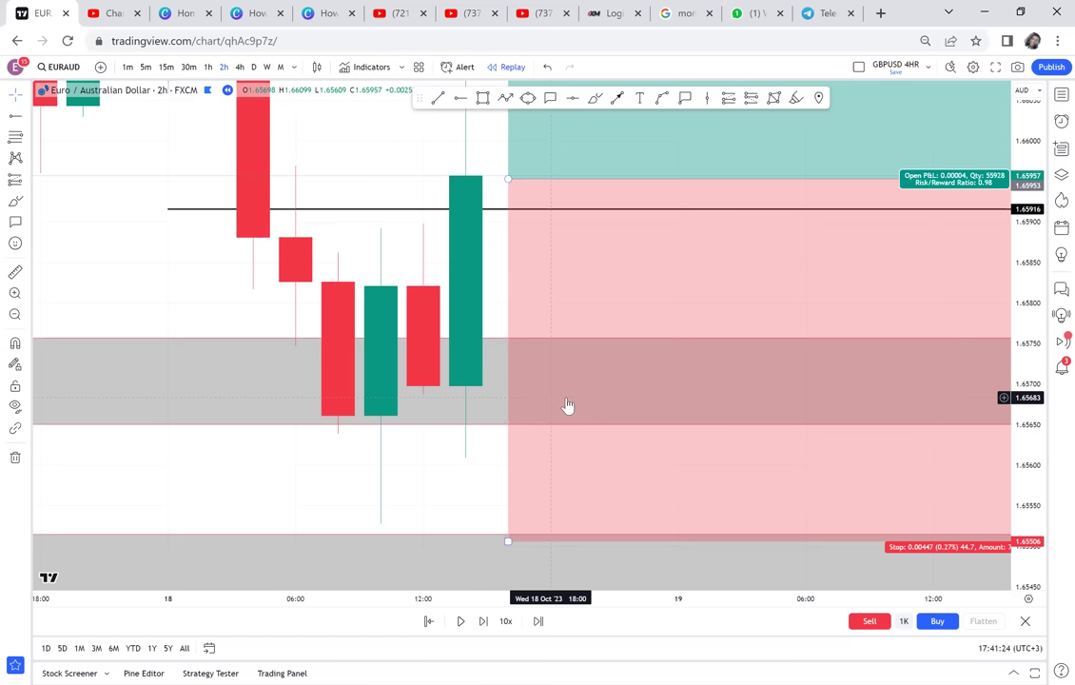
Advance the replay to the 18 Oct 16:00 candle and move the long position to start 18 Oct 20:00 with its entry at 1.65970.
scroll(568, 407, "down", 1)
scroll(568, 407, "down", 2)
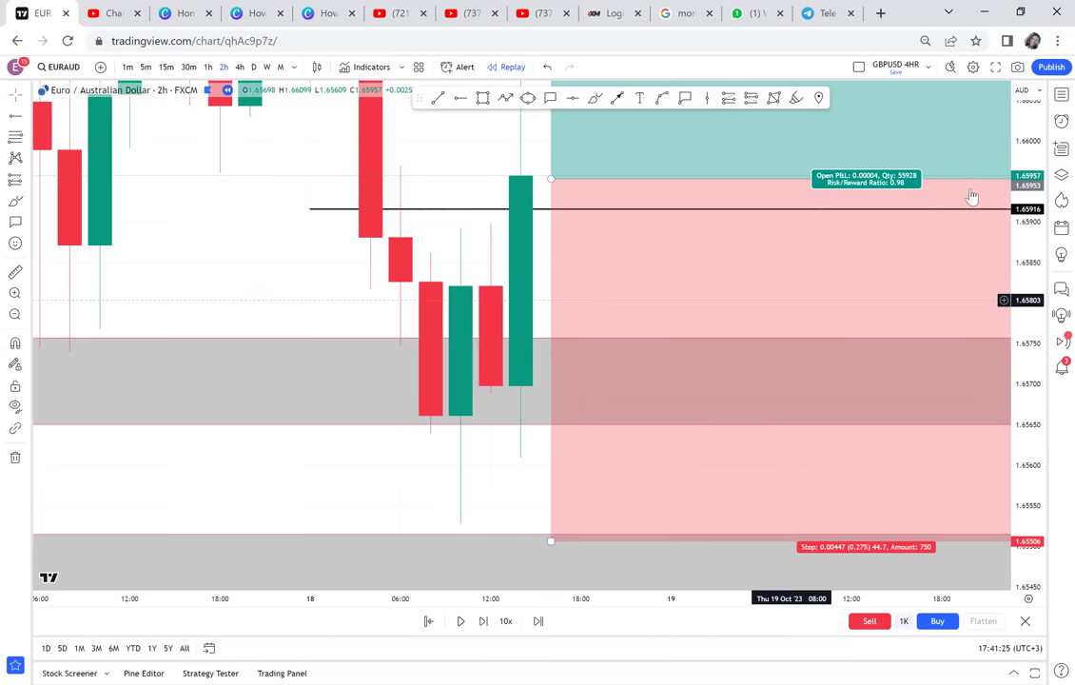
scroll(758, 357, "down", 3)
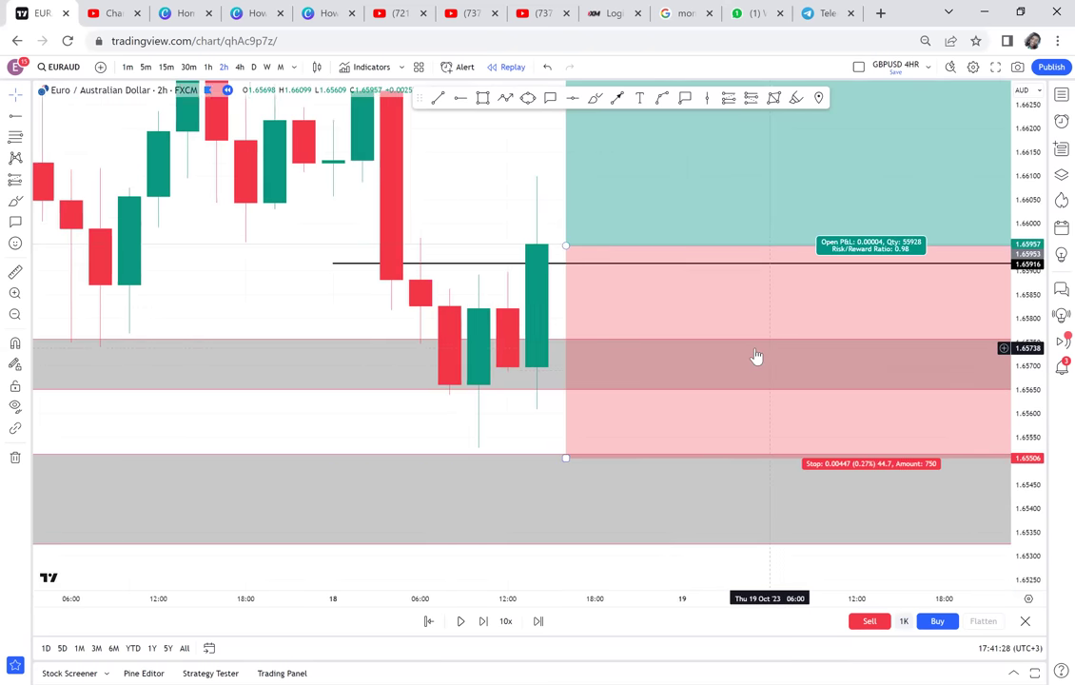
scroll(758, 357, "down", 4)
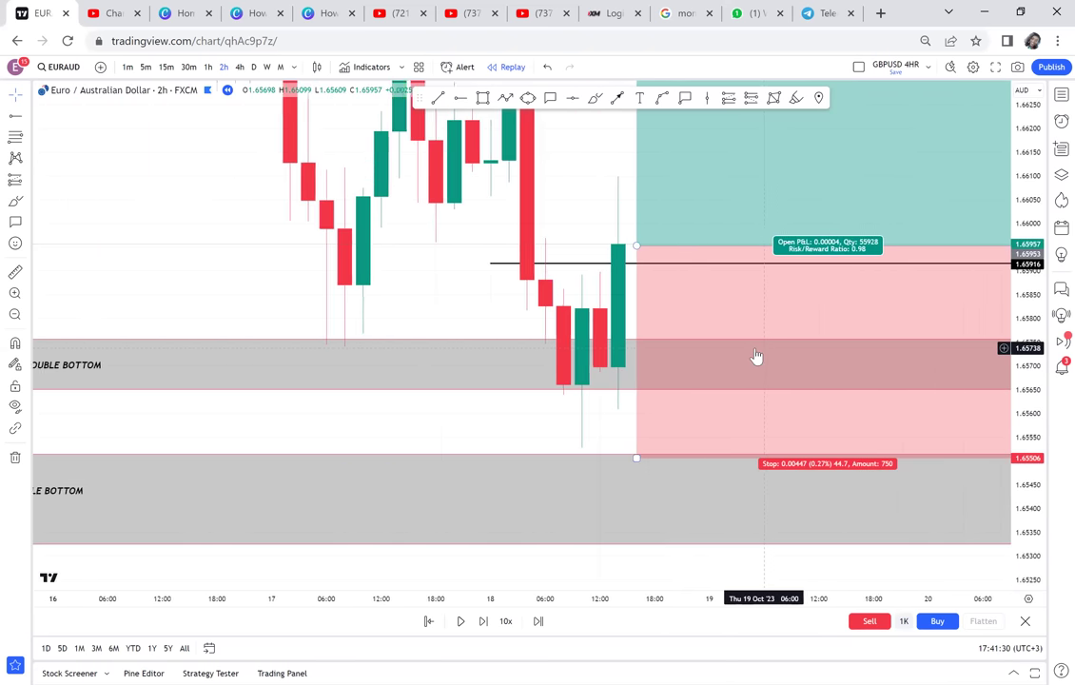
scroll(249, 388, "left", 2)
scroll(288, 385, "right", 3)
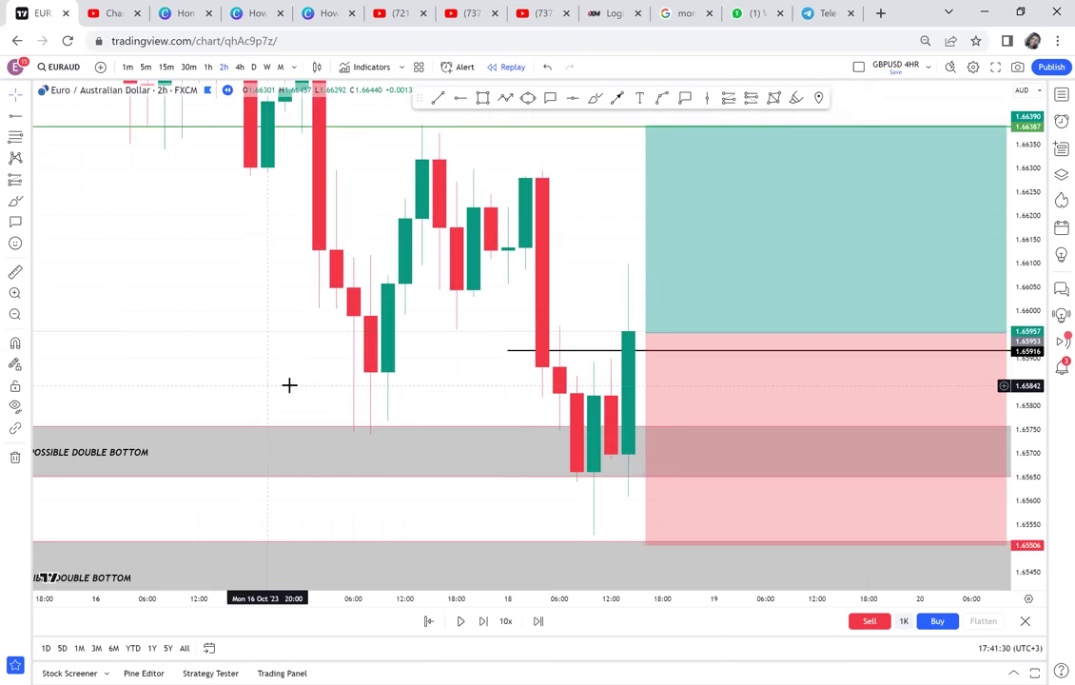
left_click(486, 620)
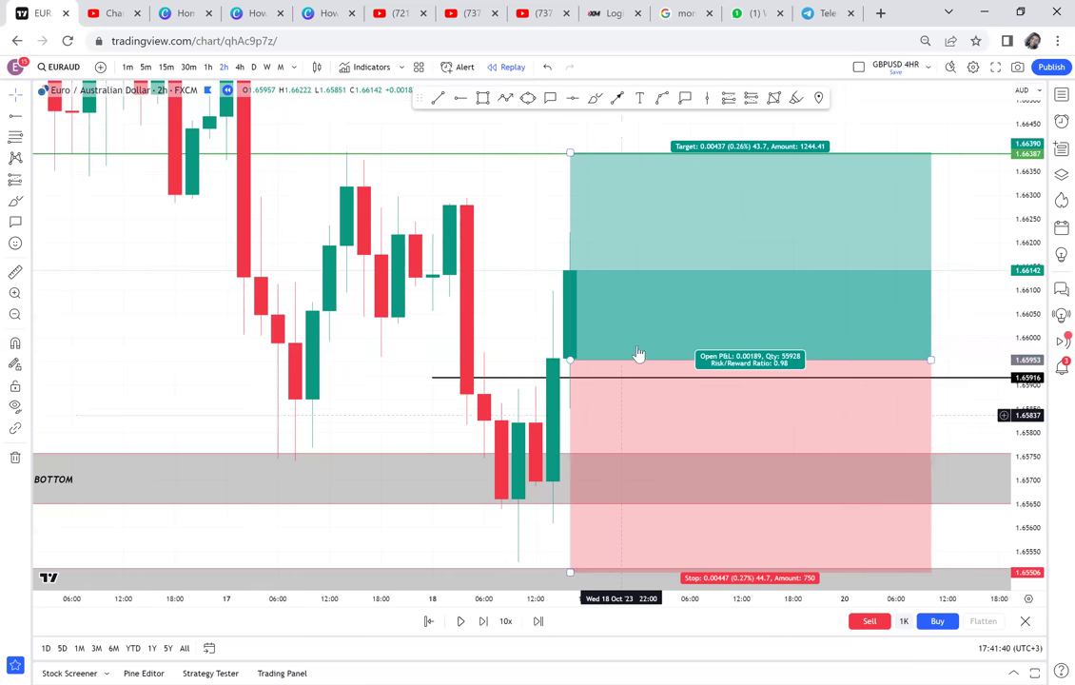
left_click_drag(650, 336, 684, 327)
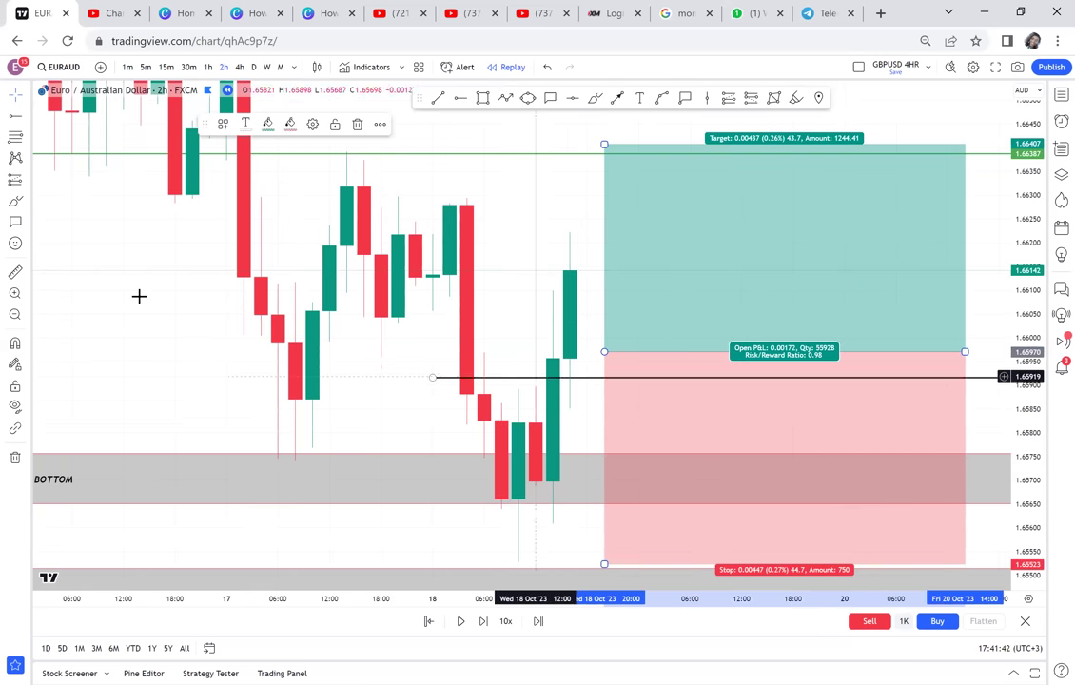
Measure from 1.65953 at 18 Oct 06:00 down into the long position's stop area, and clear the measurement.
left_click(481, 360, "shift")
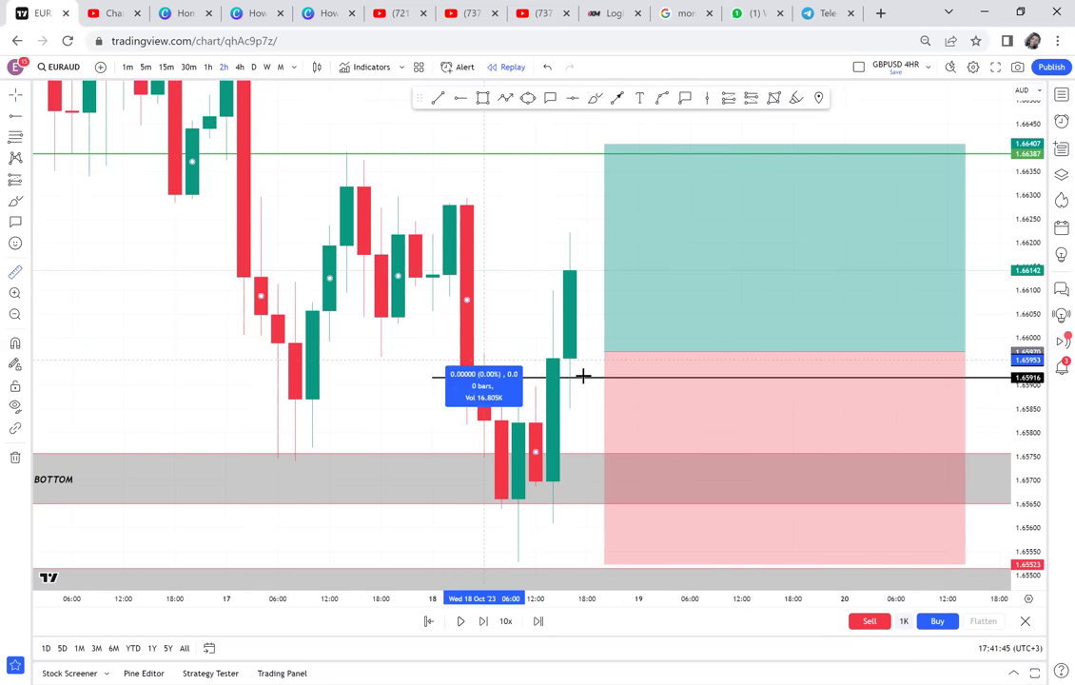
left_click(620, 409)
left_click(540, 264)
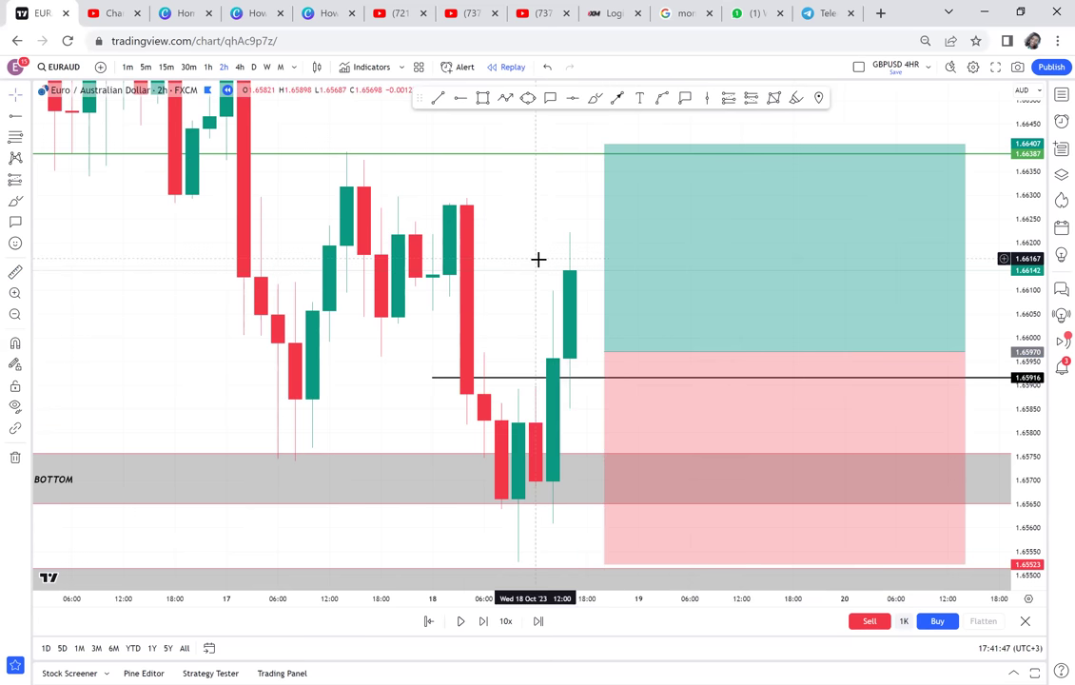
Advance the replay through the 18 Oct 18:00 and 20:00 candles.
left_click(483, 623)
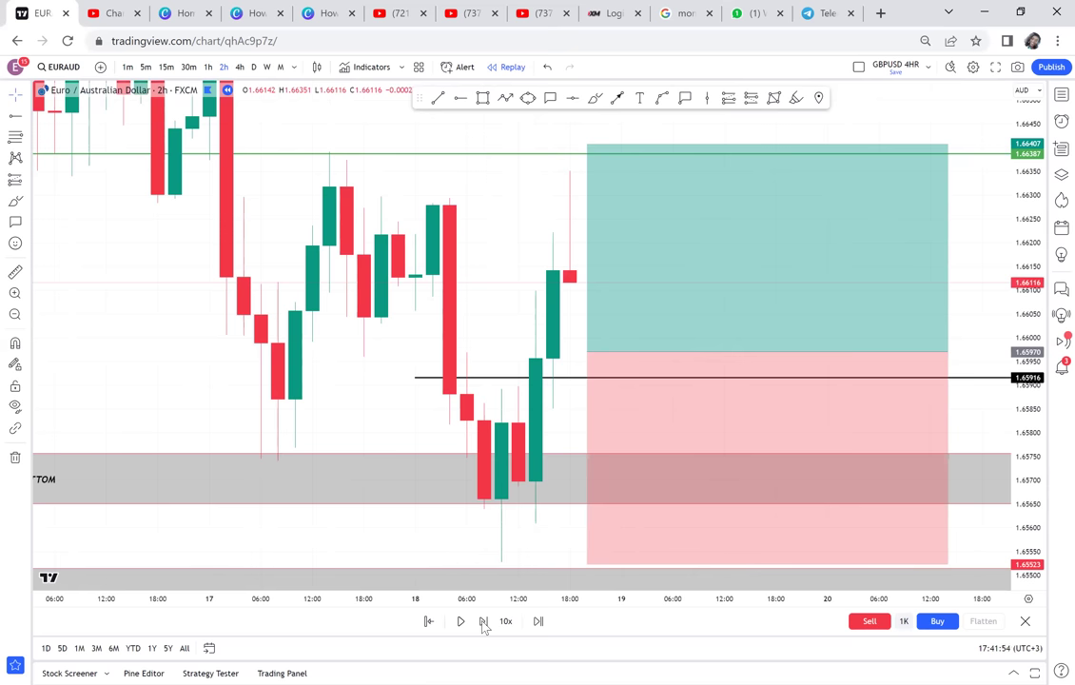
left_click(484, 623)
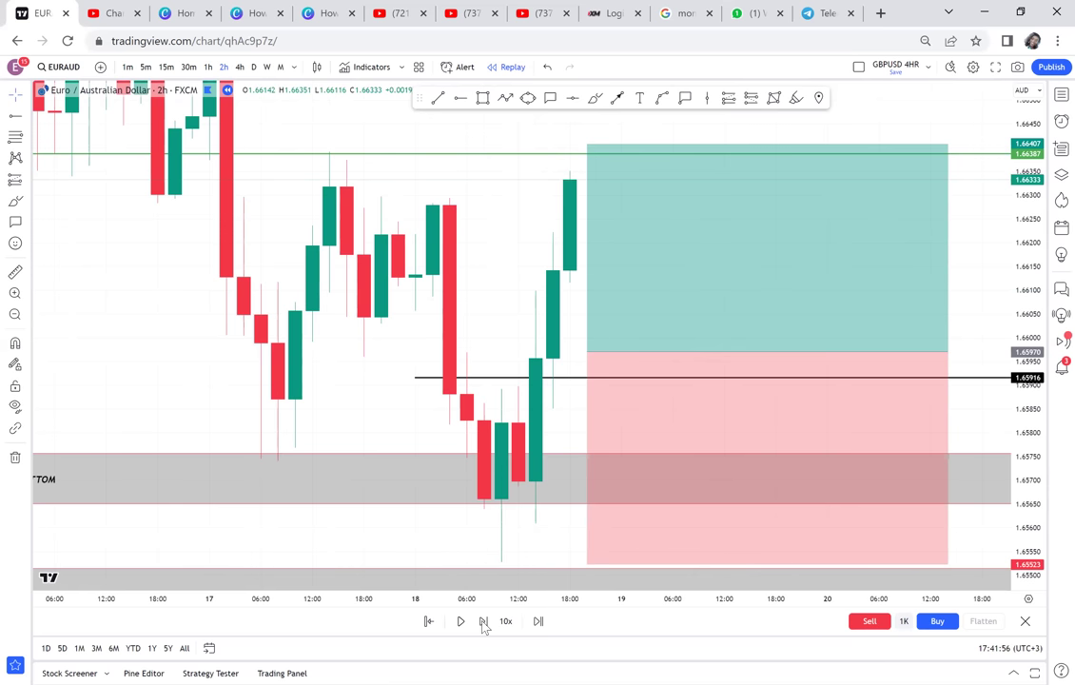
left_click(483, 623)
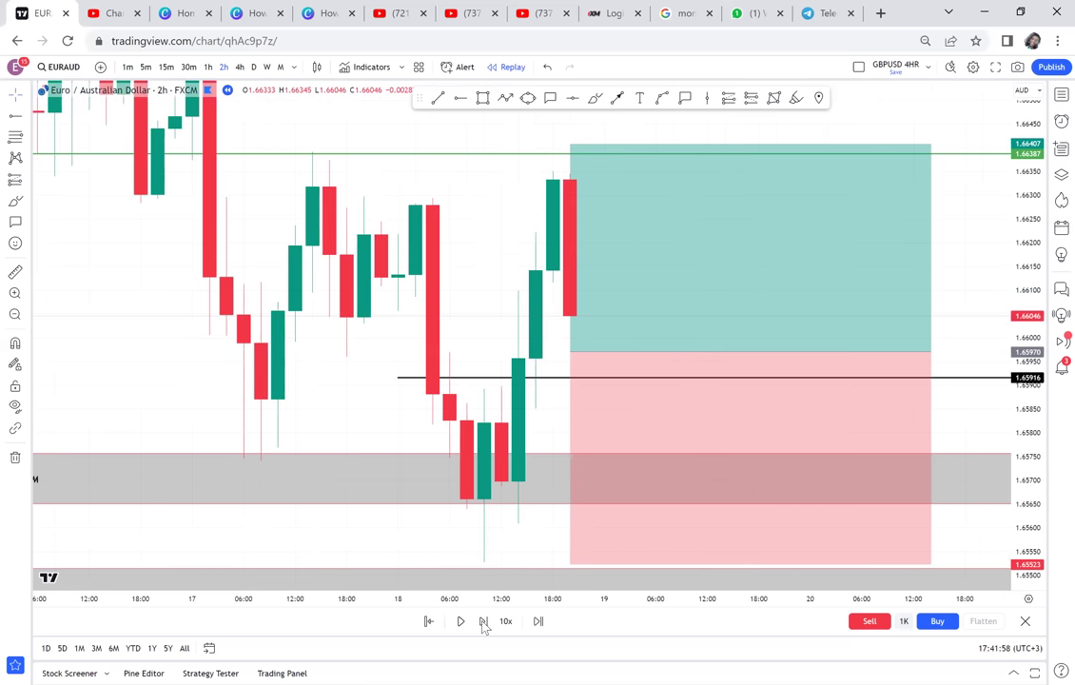
left_click(484, 623)
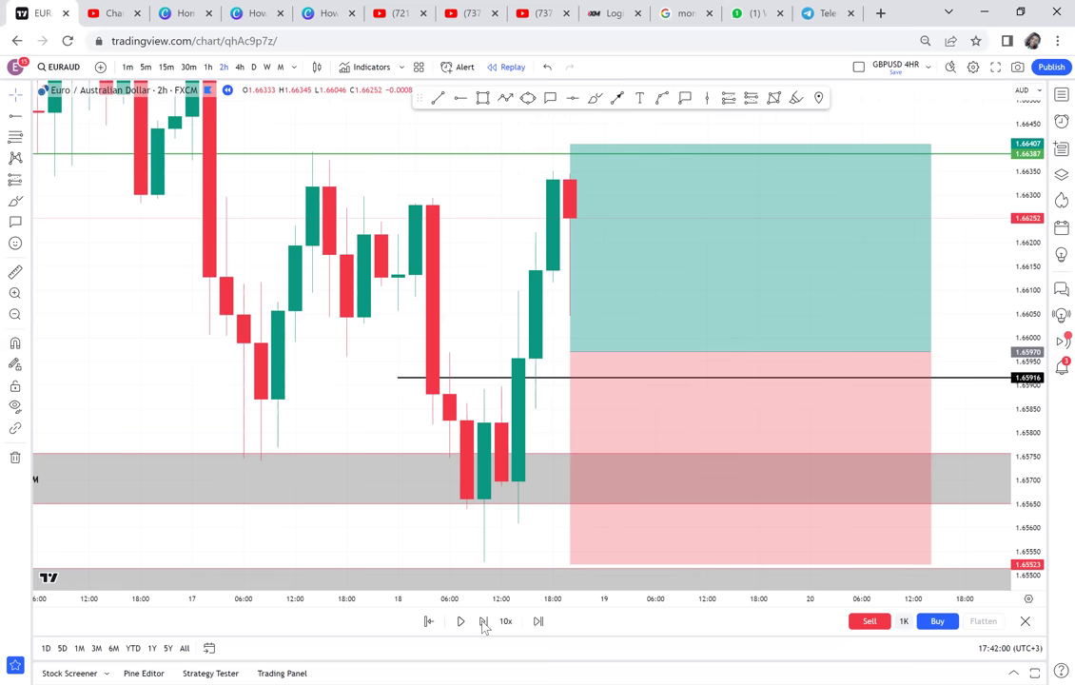
Move the long position to start 18 Oct 22:00 with its entry at 1.65979, and advance the replay to that candle.
left_click(665, 334)
left_click_drag(645, 349, 662, 345)
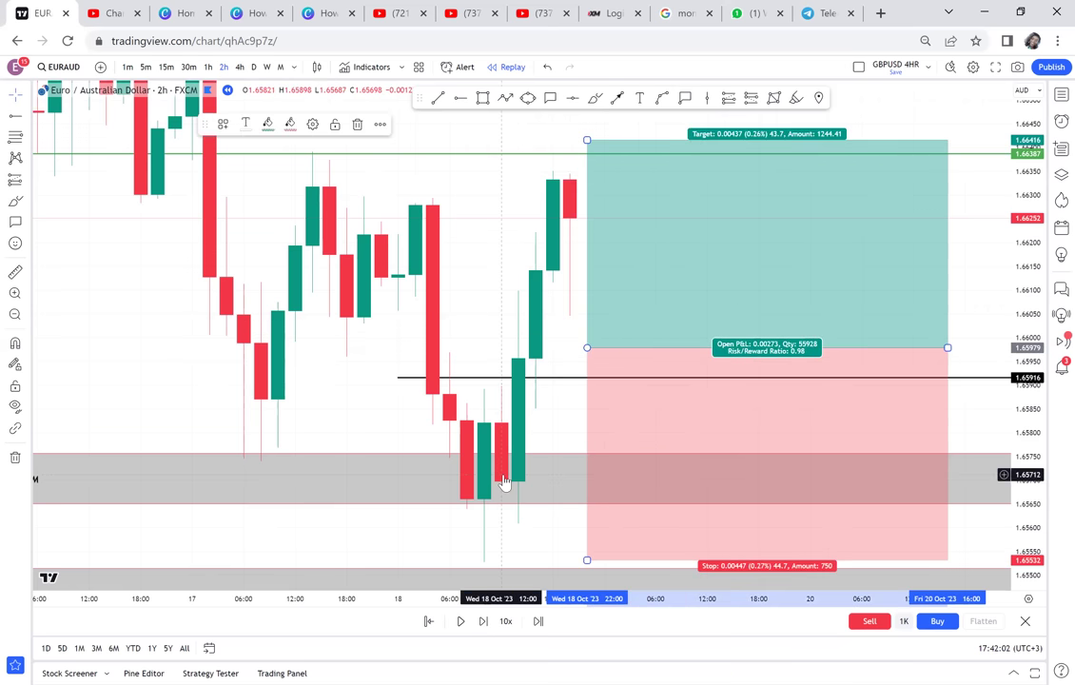
left_click(485, 622)
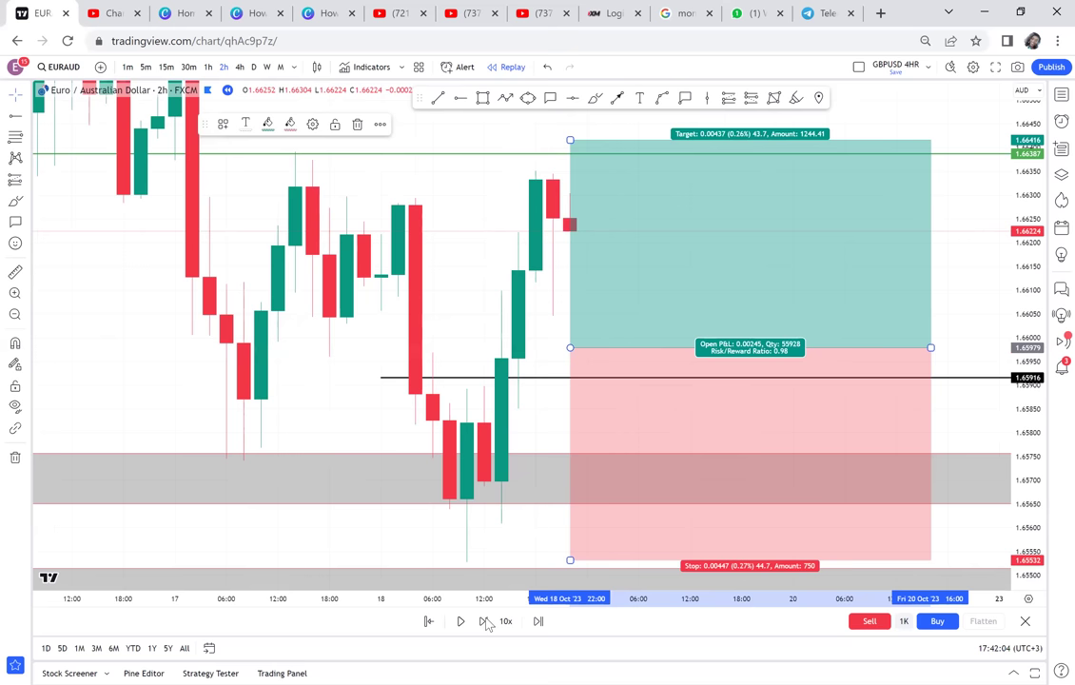
Move the long position to start 19 Oct 02:00 with its entry at 1.65988, and advance the replay to the 19 Oct 00:00 candle.
mouse_move(619, 338)
left_mouse_down()
mouse_move(624, 327)
mouse_move(657, 325)
left_mouse_up()
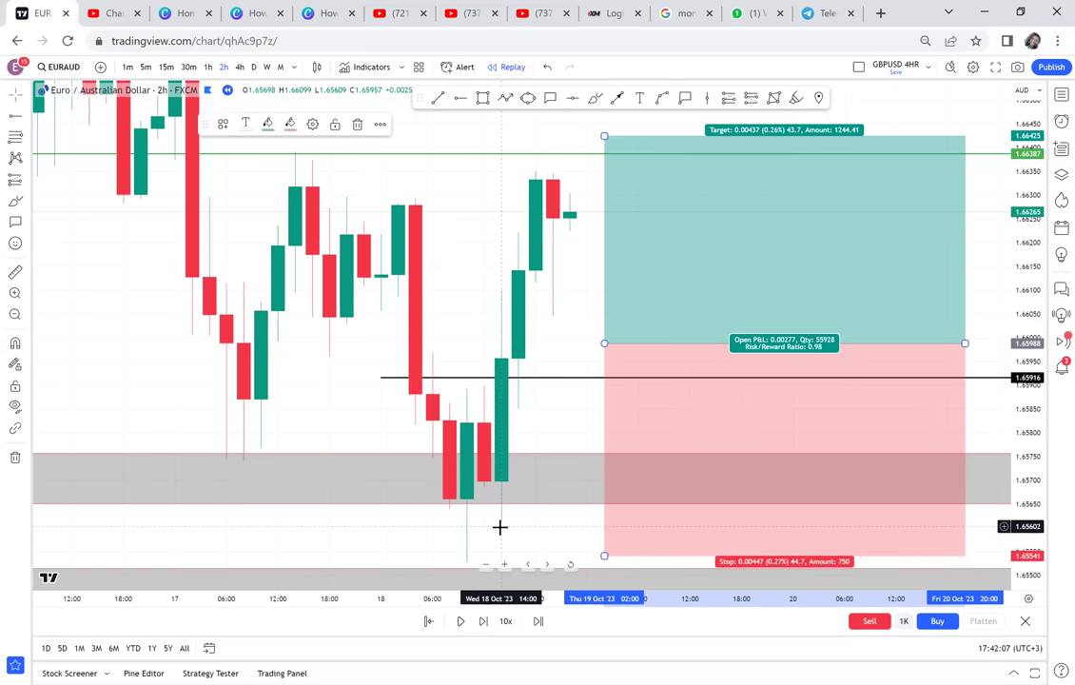
left_click(484, 622)
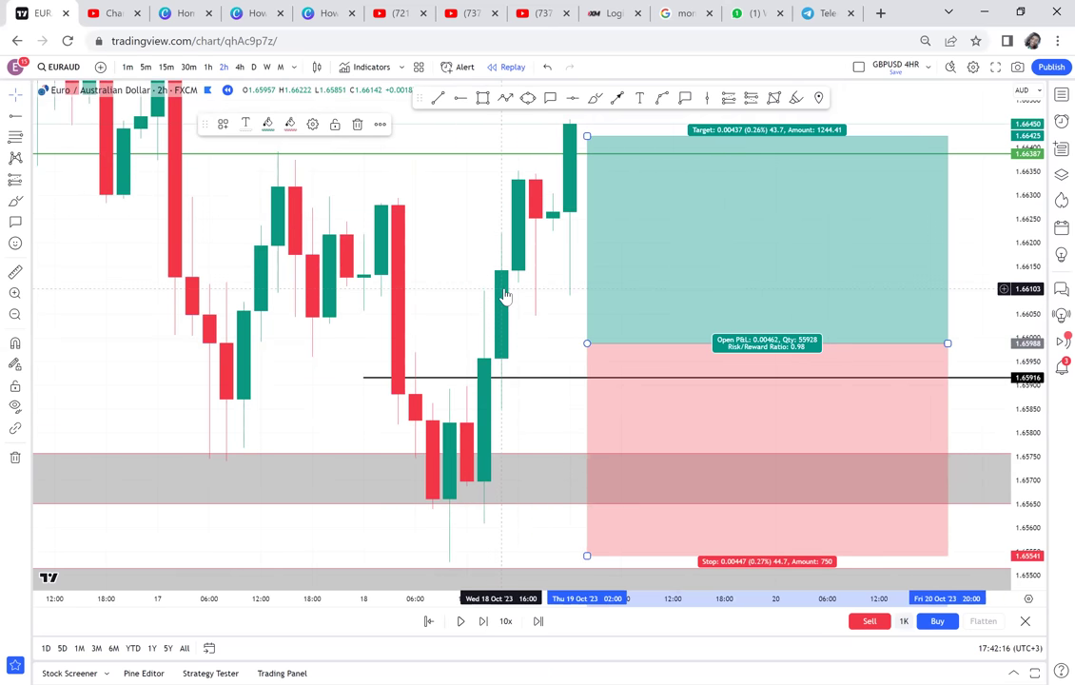
Measure from 1.65958 at 18 Oct 08:00 down to 1.65848 at 18 Oct 22:00, and clear the measurement.
left_click_drag(540, 276, 523, 230)
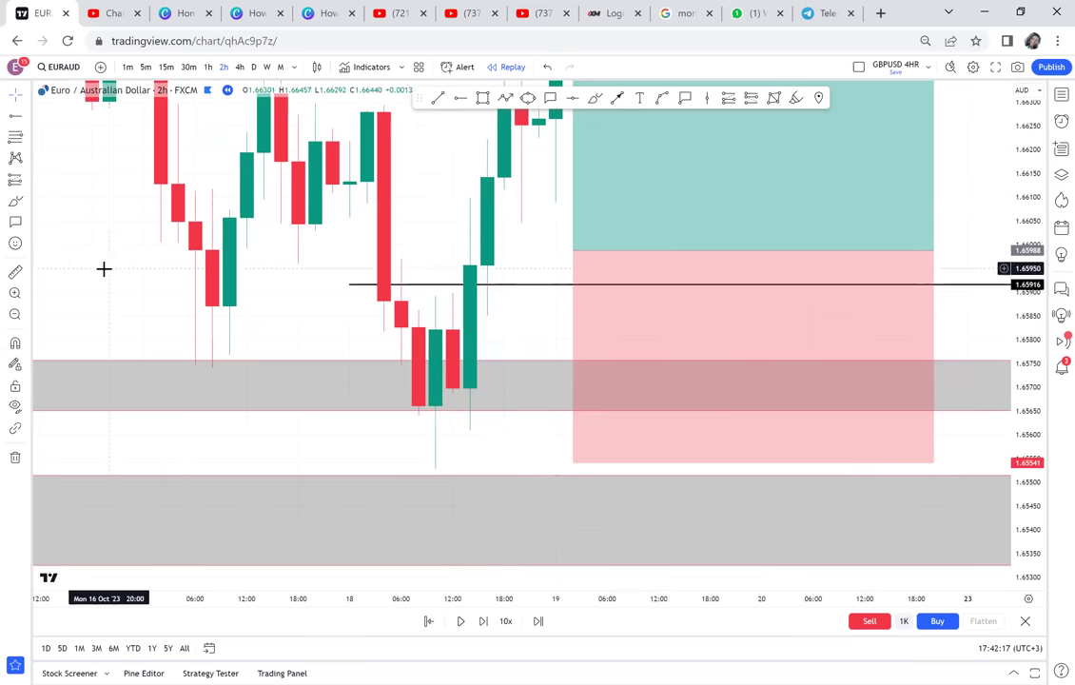
left_click(16, 274)
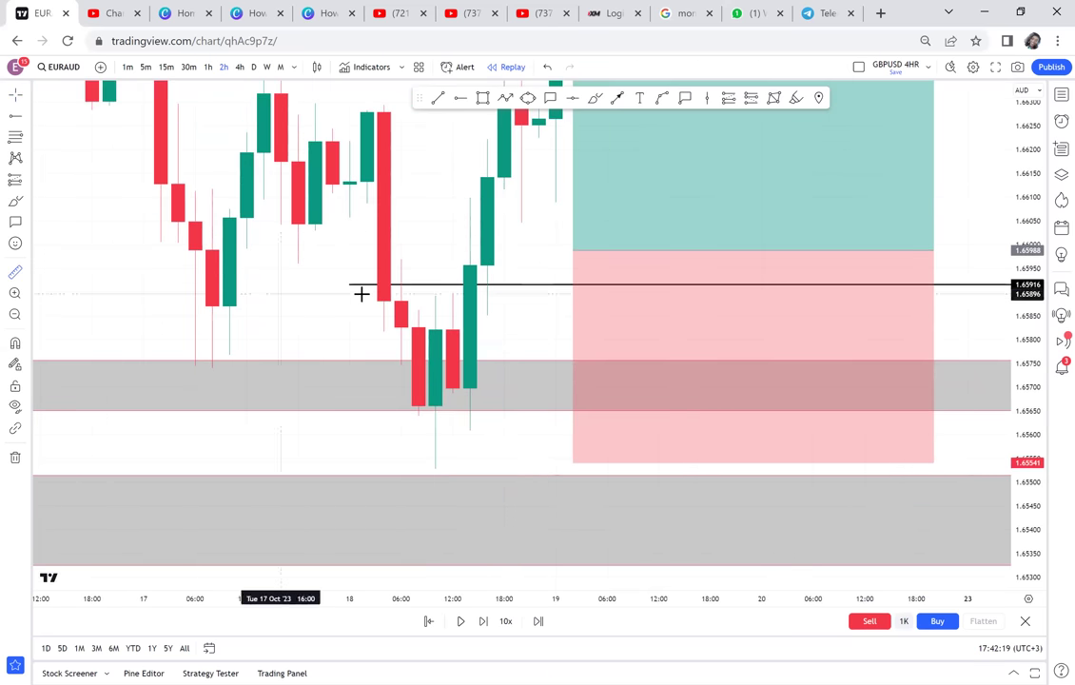
left_click(420, 264)
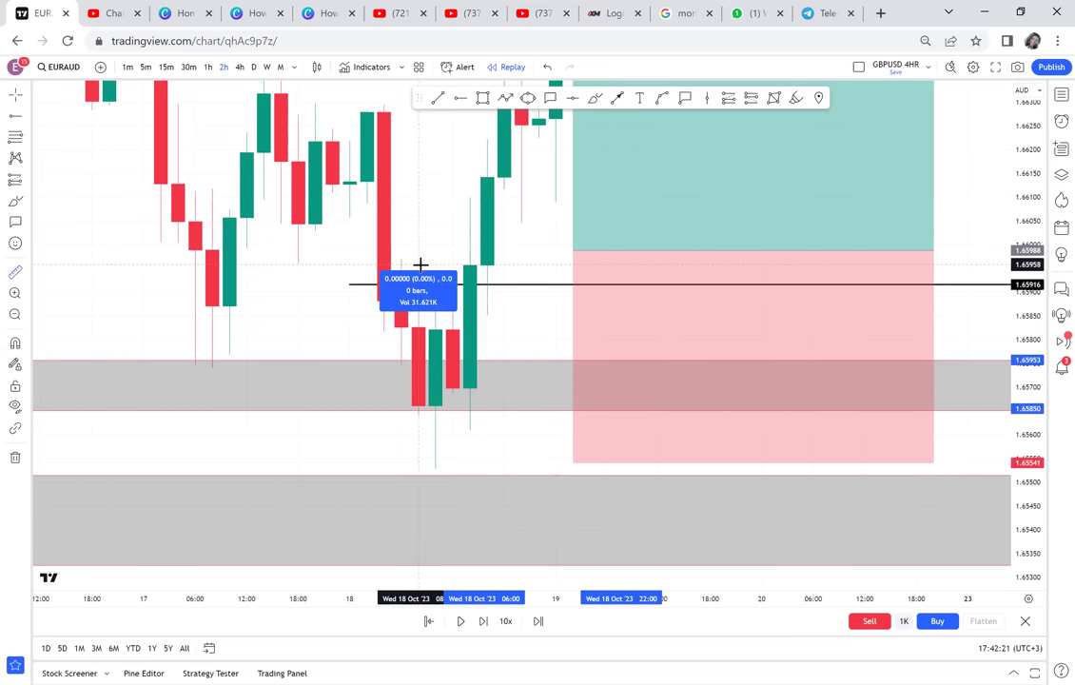
left_click(532, 318)
left_click(504, 332)
Move the long position to start 19 Oct 00:00 with its entry at 1.66445, and raise its target to 1.67059 at the upper black line.
left_click_drag(504, 332, 478, 528)
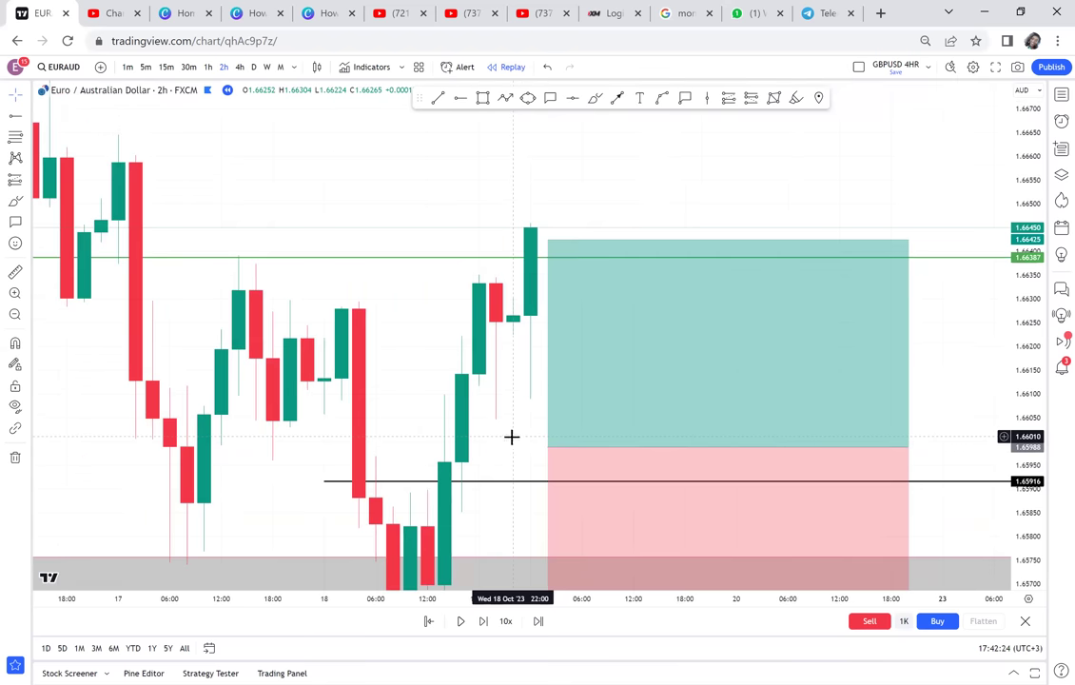
scroll(582, 216, "down", 3)
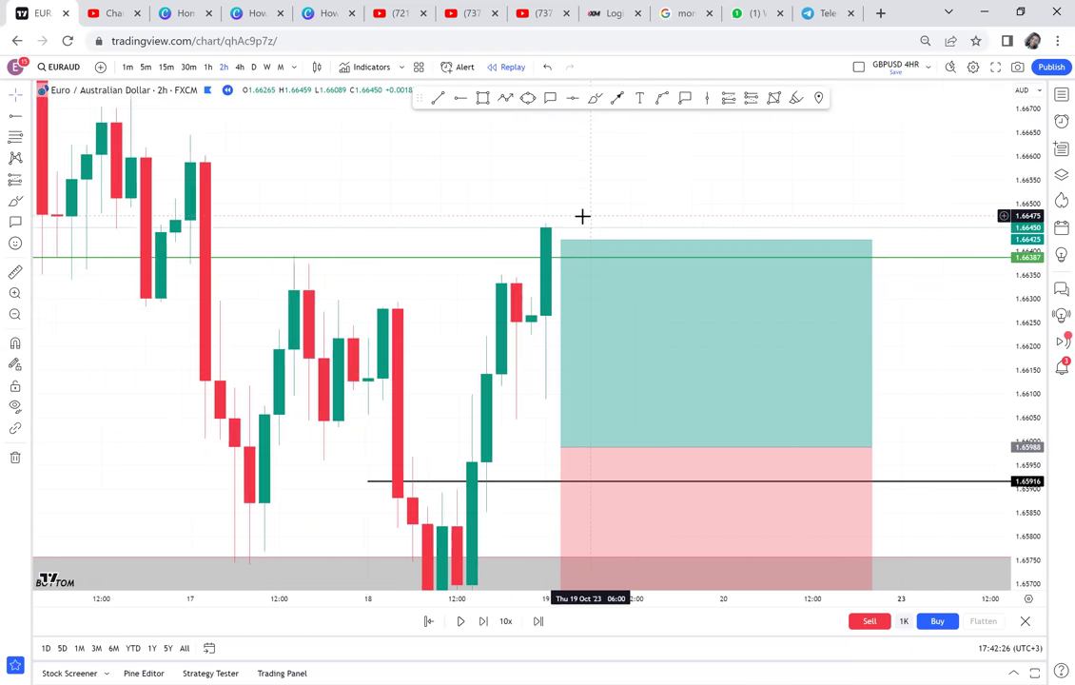
scroll(582, 216, "down", 3)
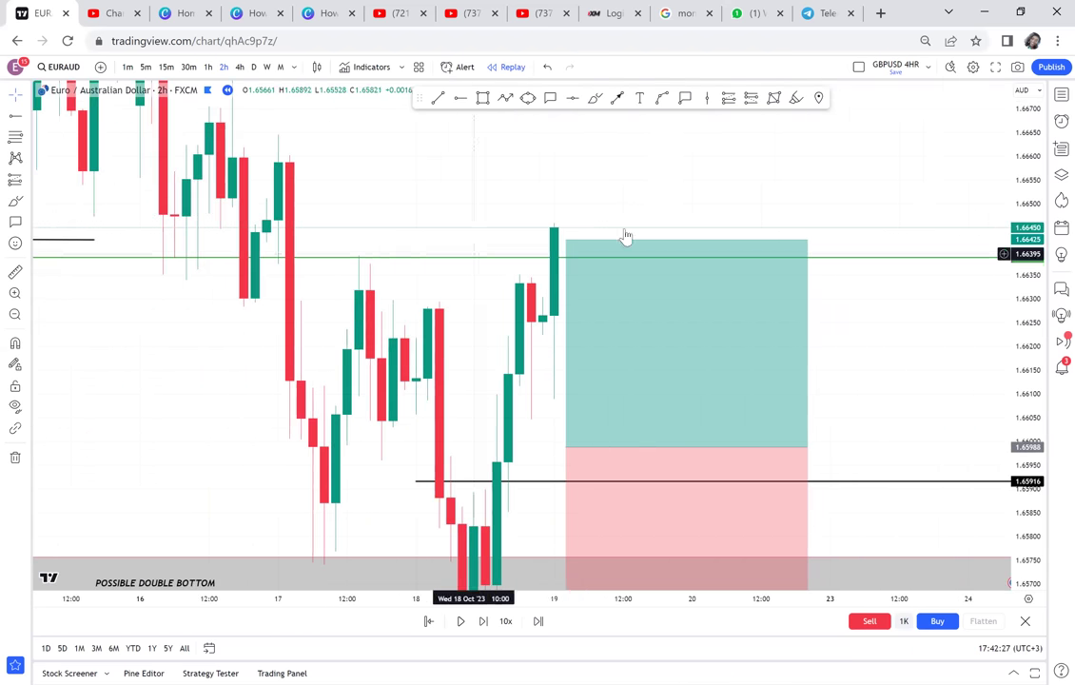
left_click_drag(684, 174, 703, 348)
left_click_drag(715, 493, 703, 283)
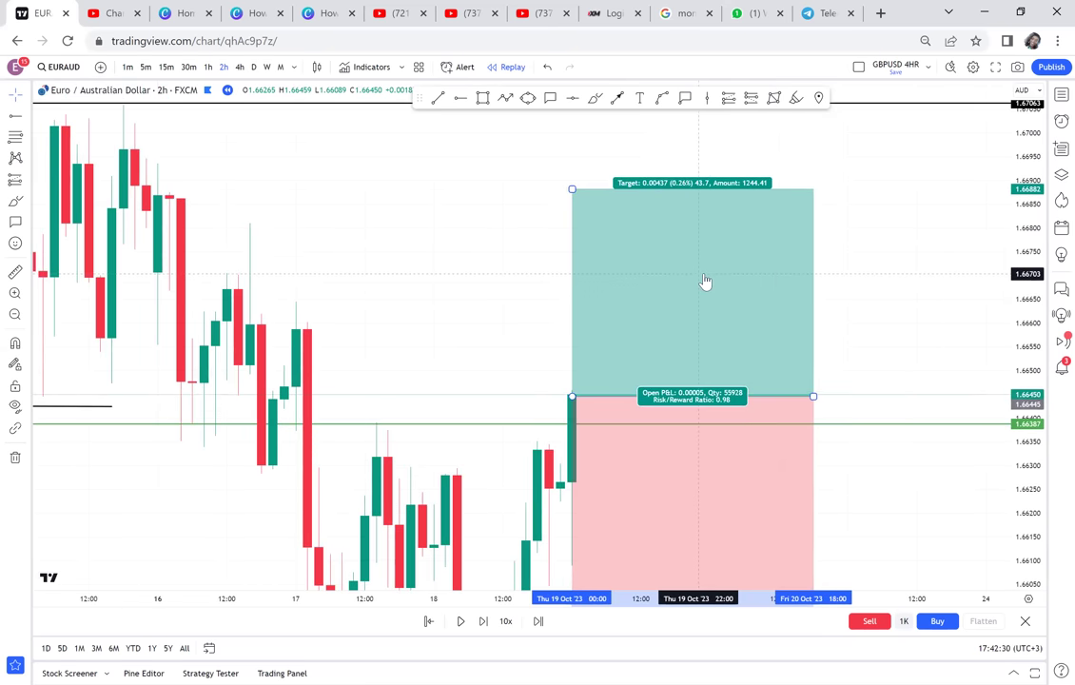
left_click(824, 192)
left_click(576, 276)
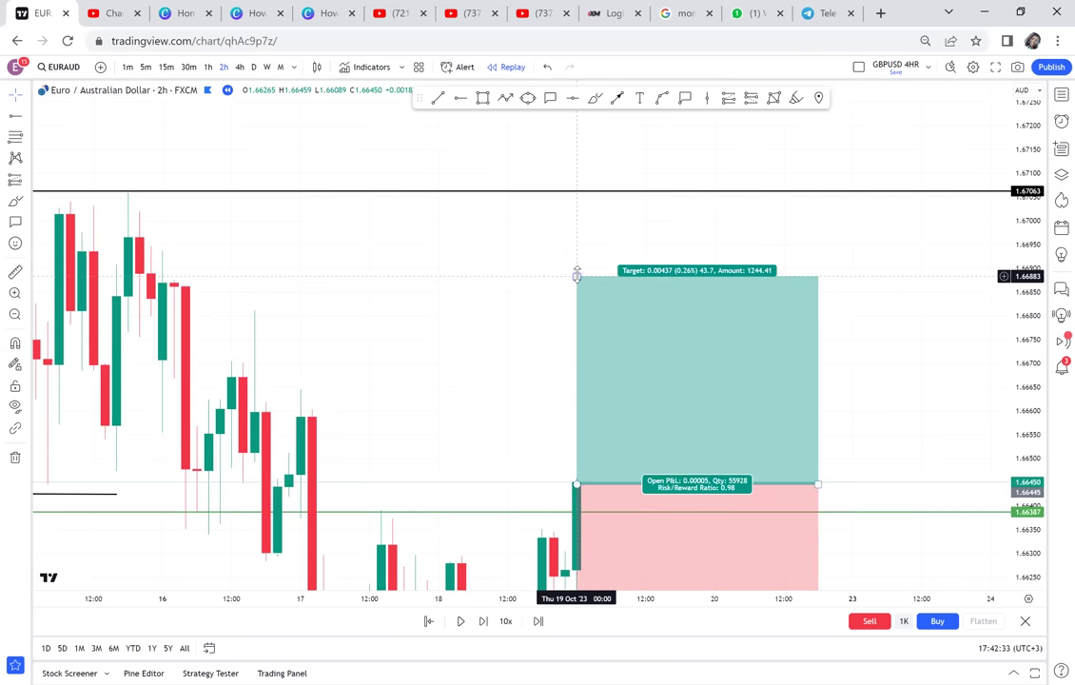
left_click_drag(598, 202, 604, 206)
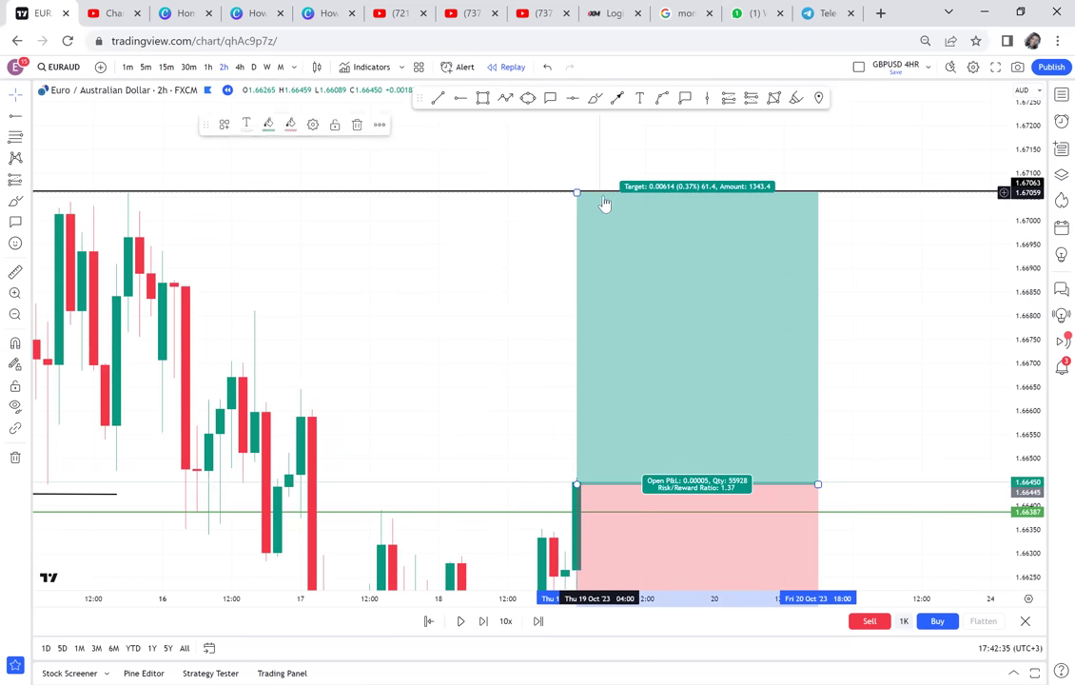
Measure from 1.66433 at 18 Oct 10:00 up to 1.67050 at 20 Oct 00:00, near the position's target, and clear the measurement.
scroll(610, 221, "right", 3)
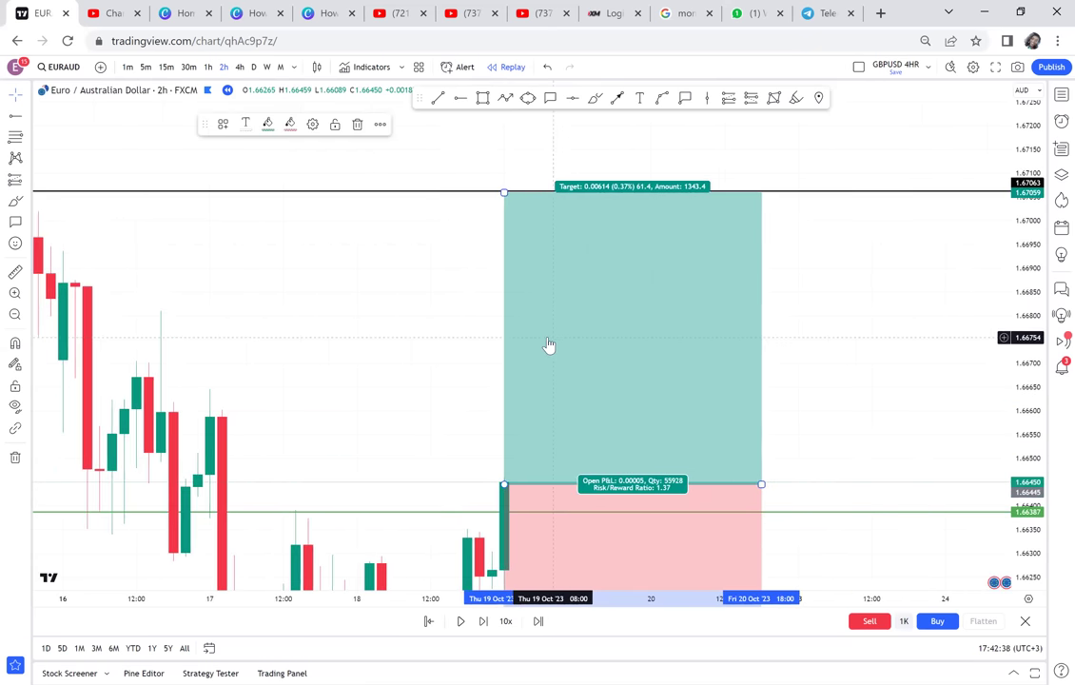
scroll(549, 345, "down", 5)
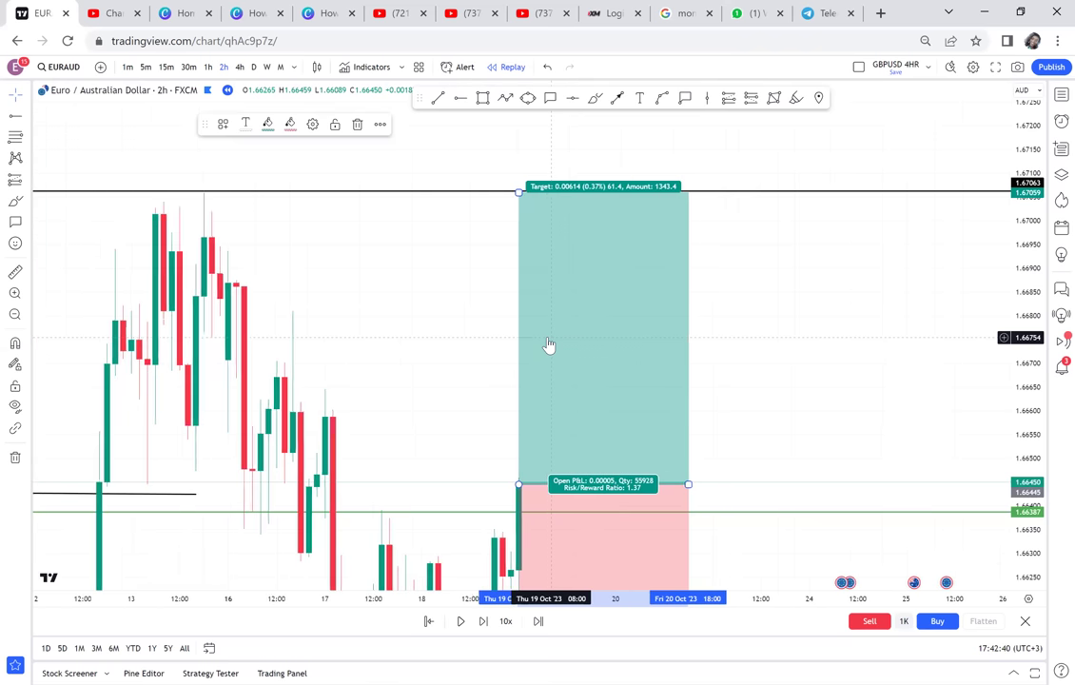
scroll(549, 344, "down", 3)
left_click_drag(469, 312, 591, 232)
left_click_drag(861, 270, 870, 255)
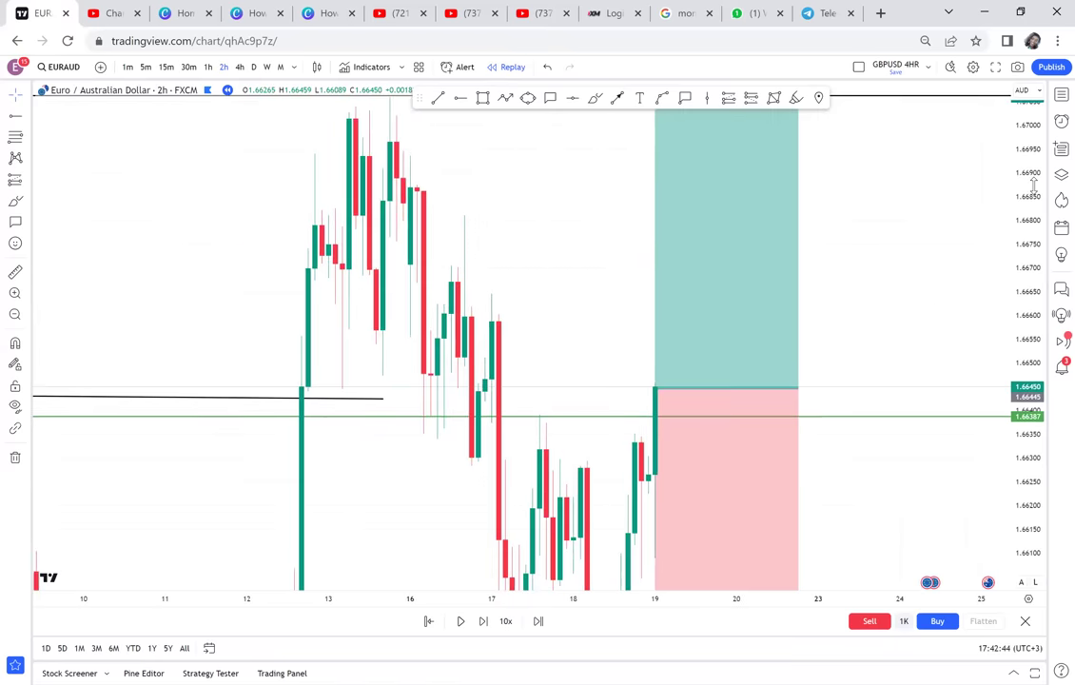
double_click(1033, 186)
left_click_drag(964, 285, 841, 392)
scroll(841, 391, "up", 1)
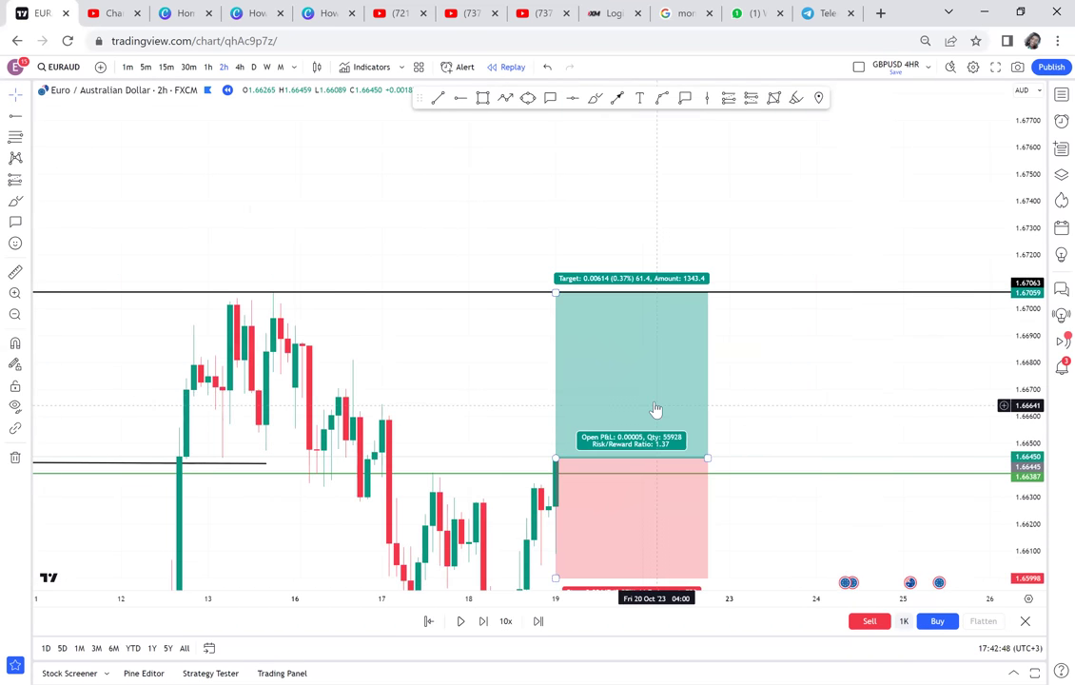
left_click(15, 273)
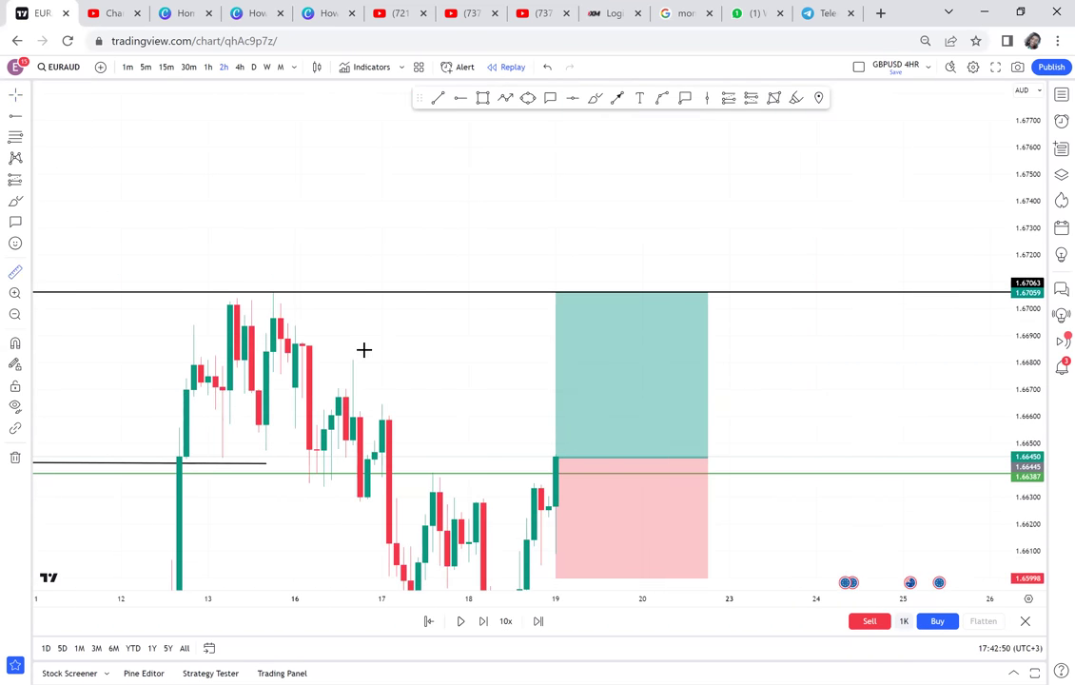
left_click(503, 462)
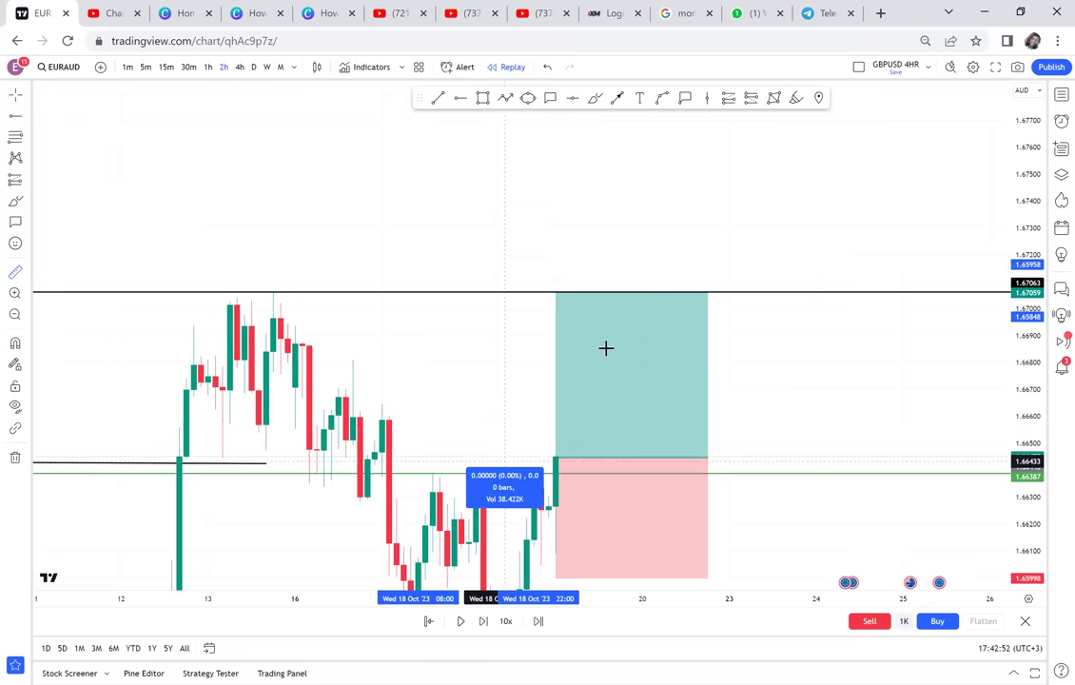
left_click(639, 296)
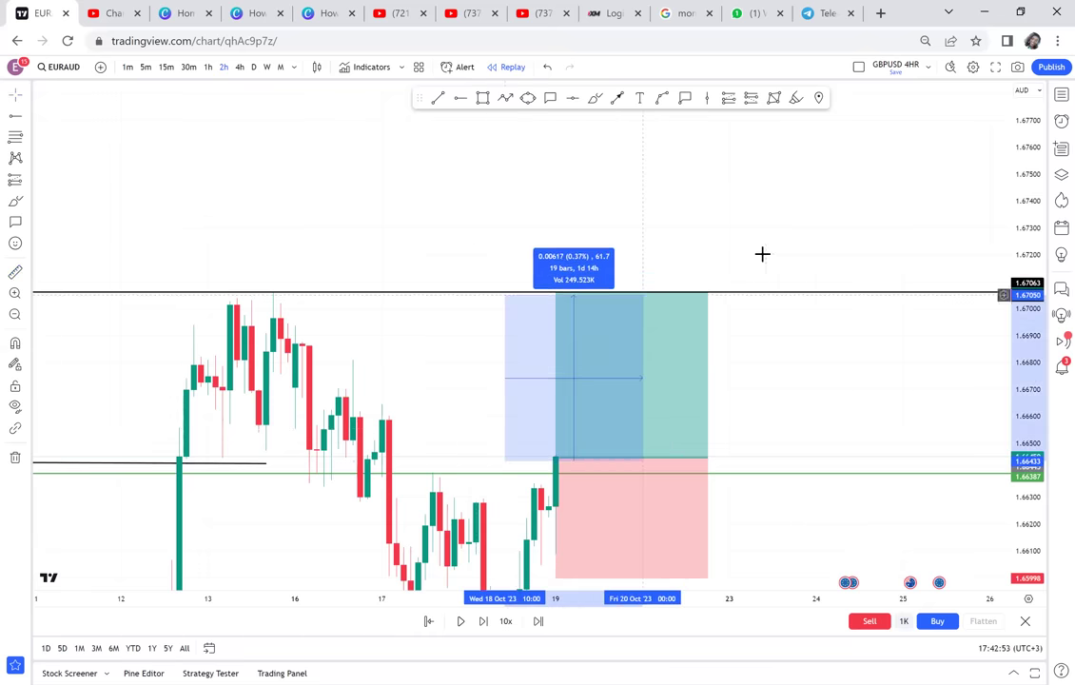
left_click(763, 218)
Shift the long position's start to 19 Oct 04:00 with entry 1.66444, and lower its stop to 1.65919 at the lower black line.
left_click_drag(768, 255, 727, 106)
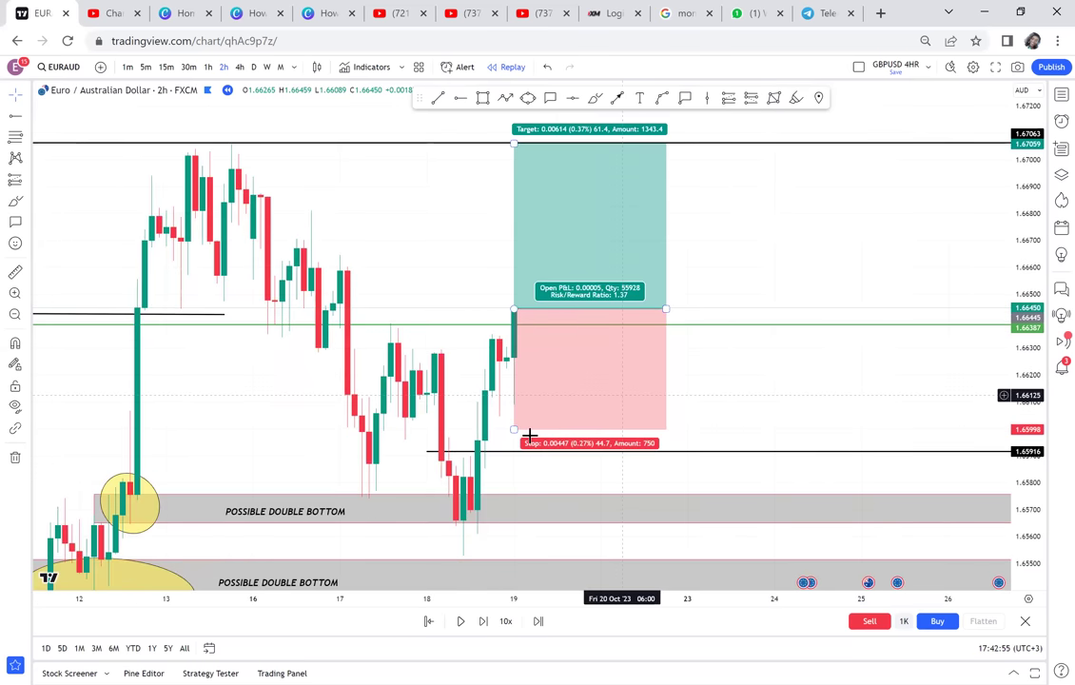
mouse_move(514, 312)
left_mouse_down()
mouse_move(536, 317)
mouse_move(509, 367)
mouse_move(516, 420)
mouse_move(506, 360)
left_mouse_up()
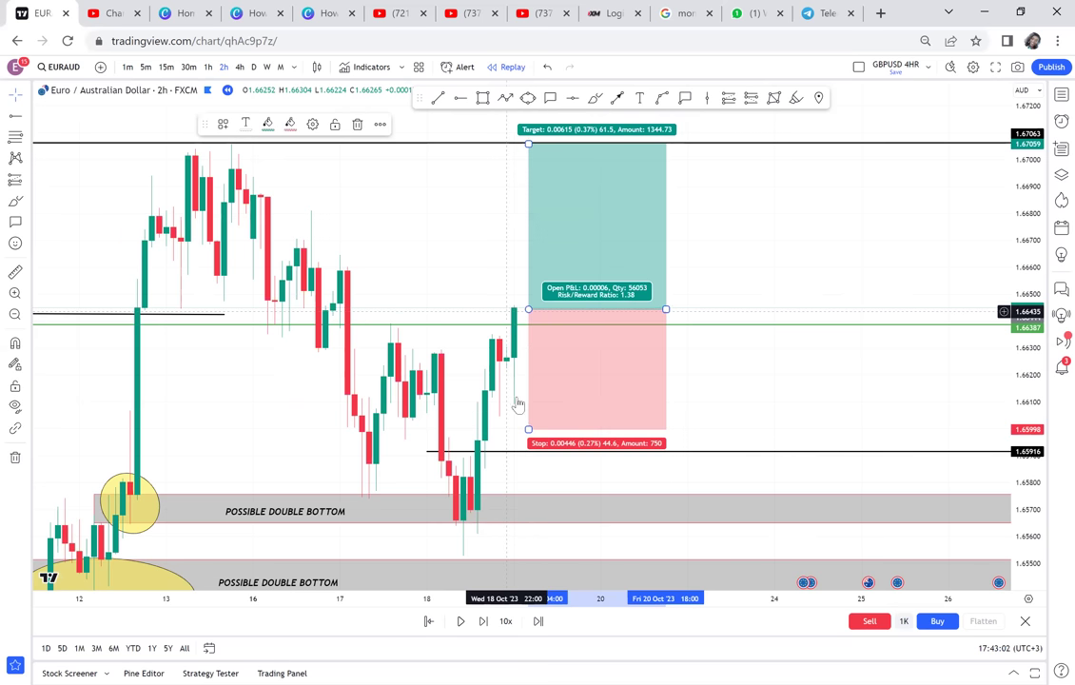
mouse_move(528, 429)
left_mouse_down()
mouse_move(504, 413)
mouse_move(511, 456)
left_mouse_up()
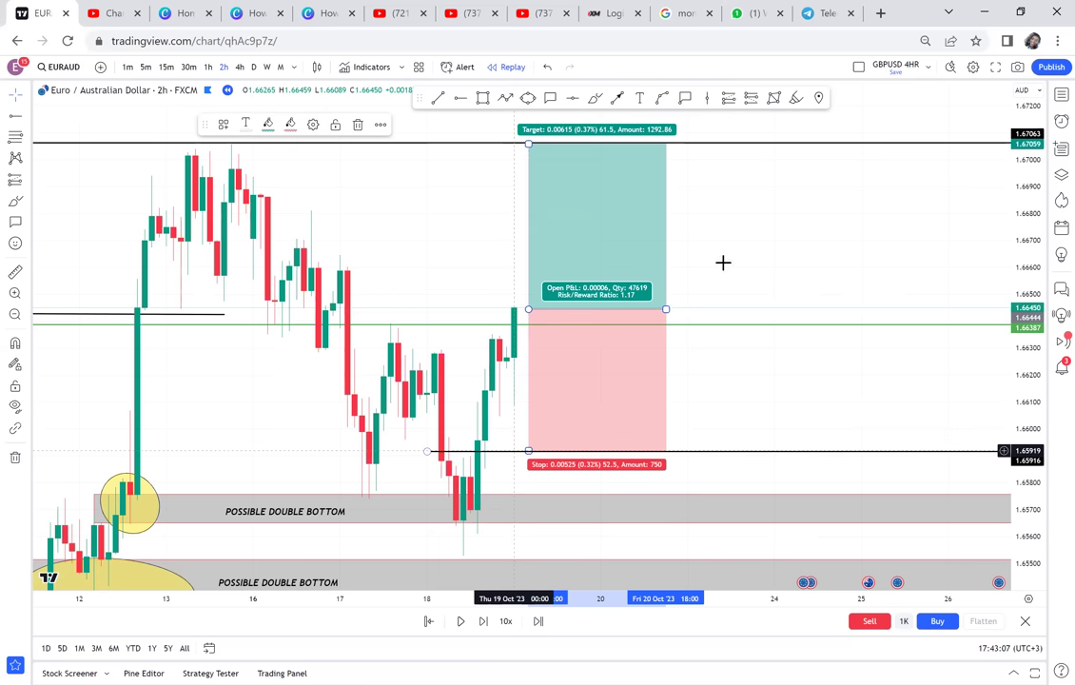
left_click(723, 262)
Advance the replay through the 19 Oct 02:00 candle.
scroll(723, 262, "up", 1)
left_click_drag(723, 261, 785, 330)
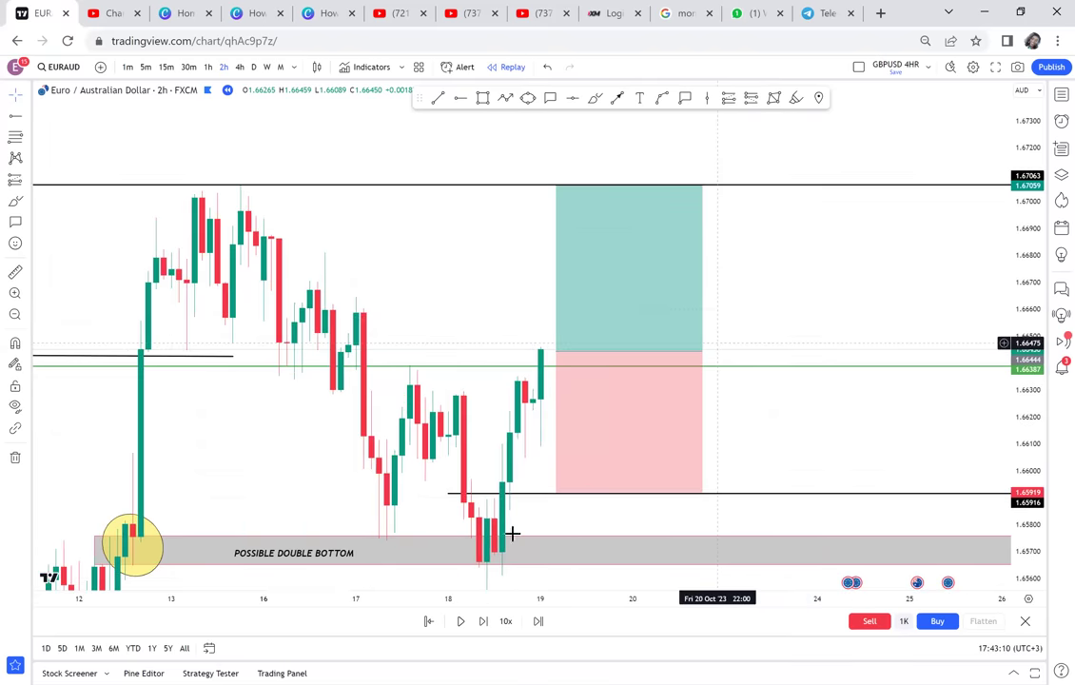
left_click(484, 621)
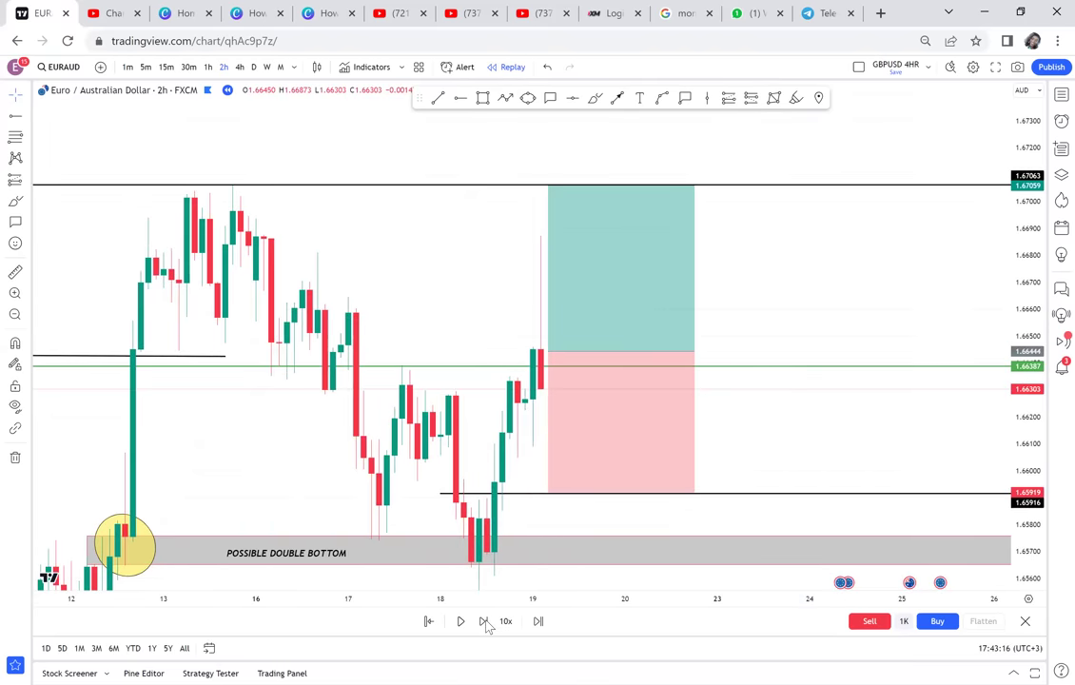
left_click(484, 621)
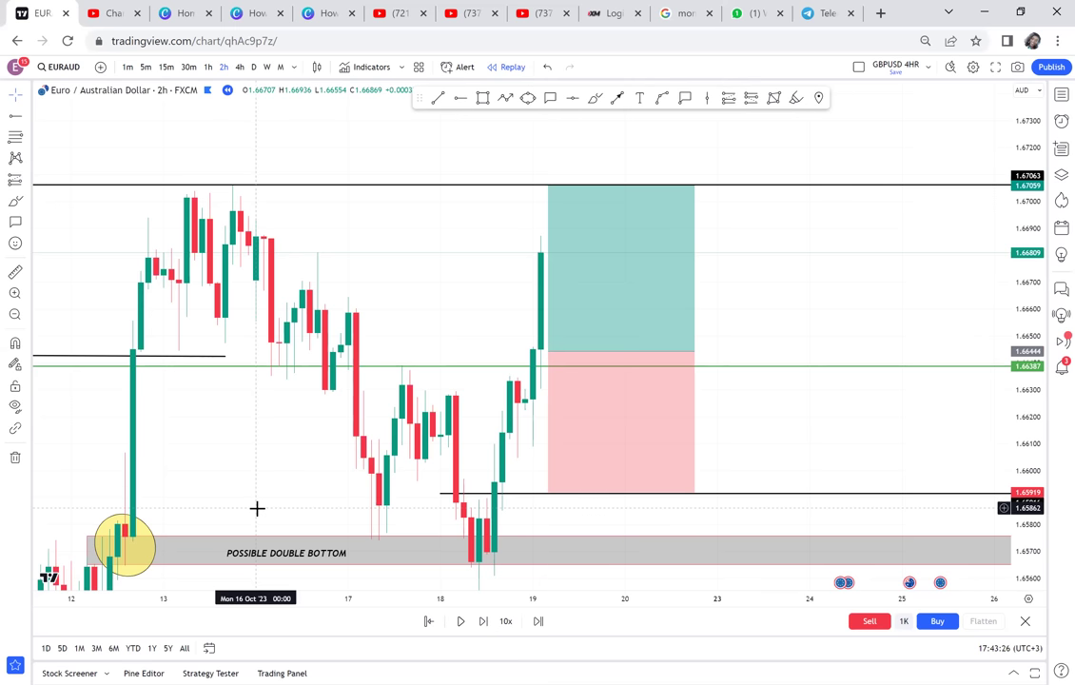
Measure from 1.66451 at 18 Oct 14:00 down to 1.66313 at 19 Oct 20:00, and clear the measurement.
left_click(16, 273)
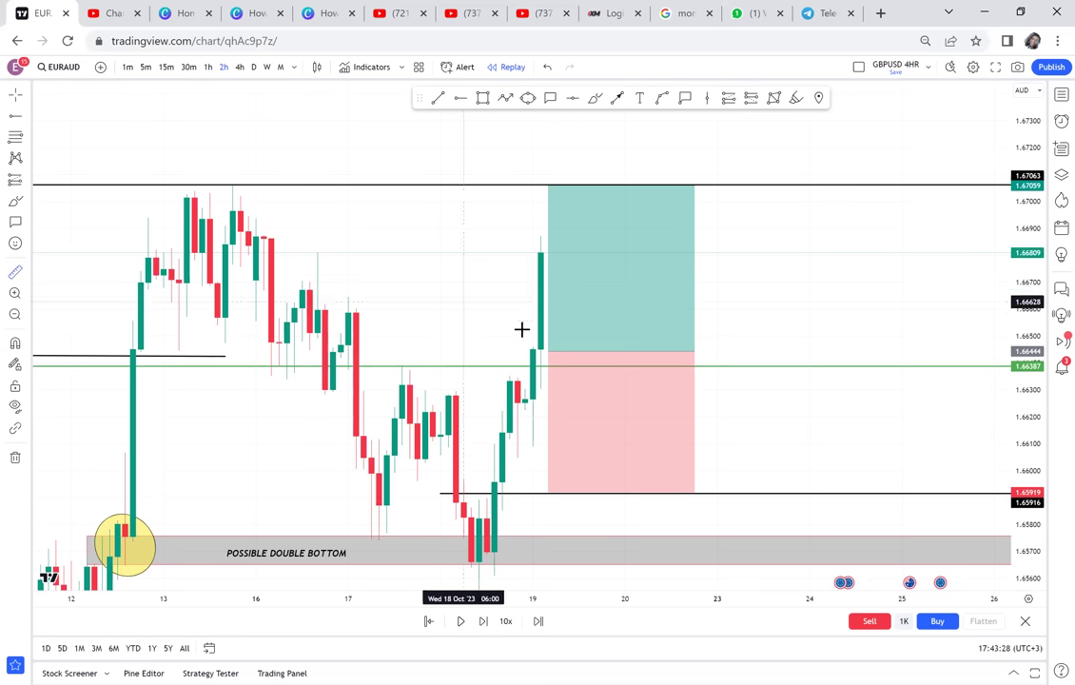
left_click(494, 350)
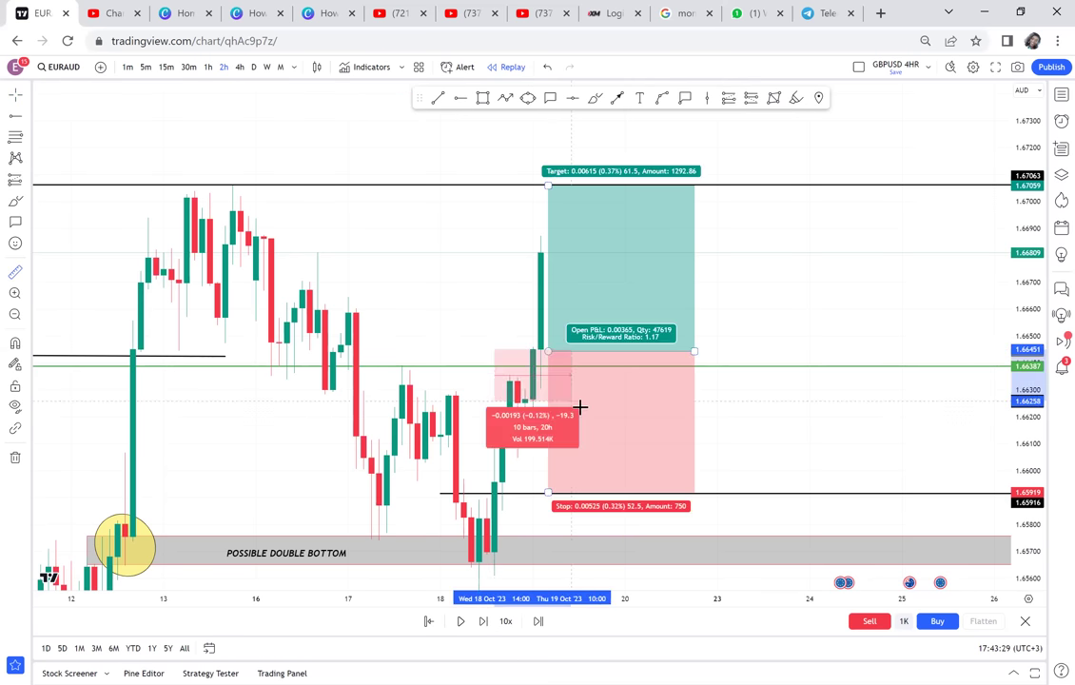
left_click(609, 386)
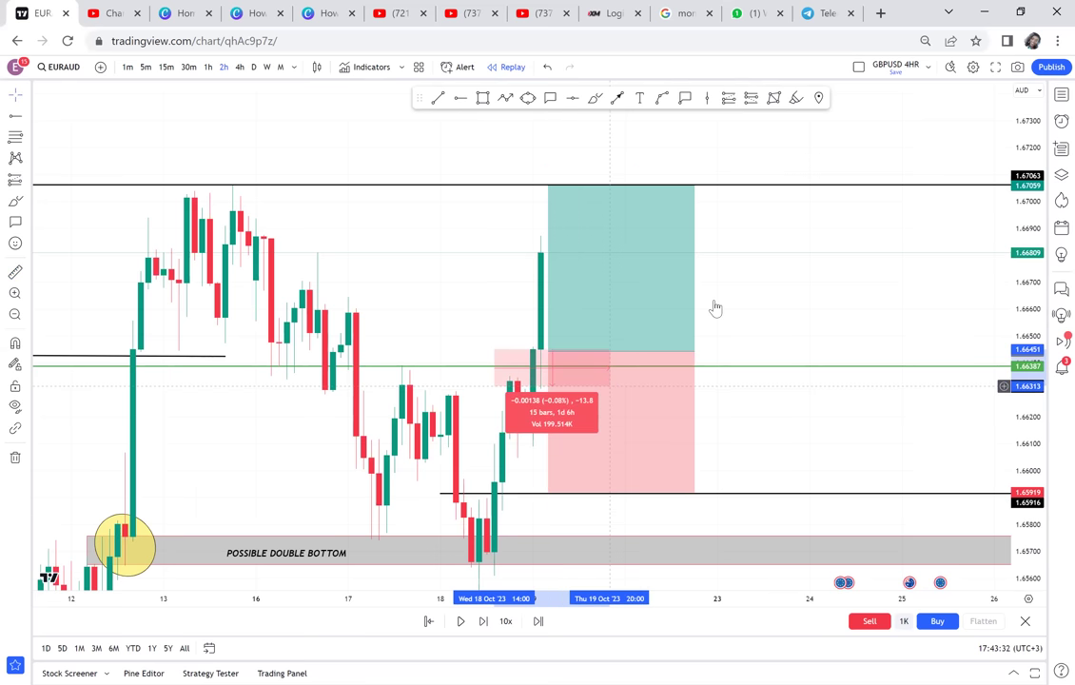
left_click(758, 266)
left_click(522, 475)
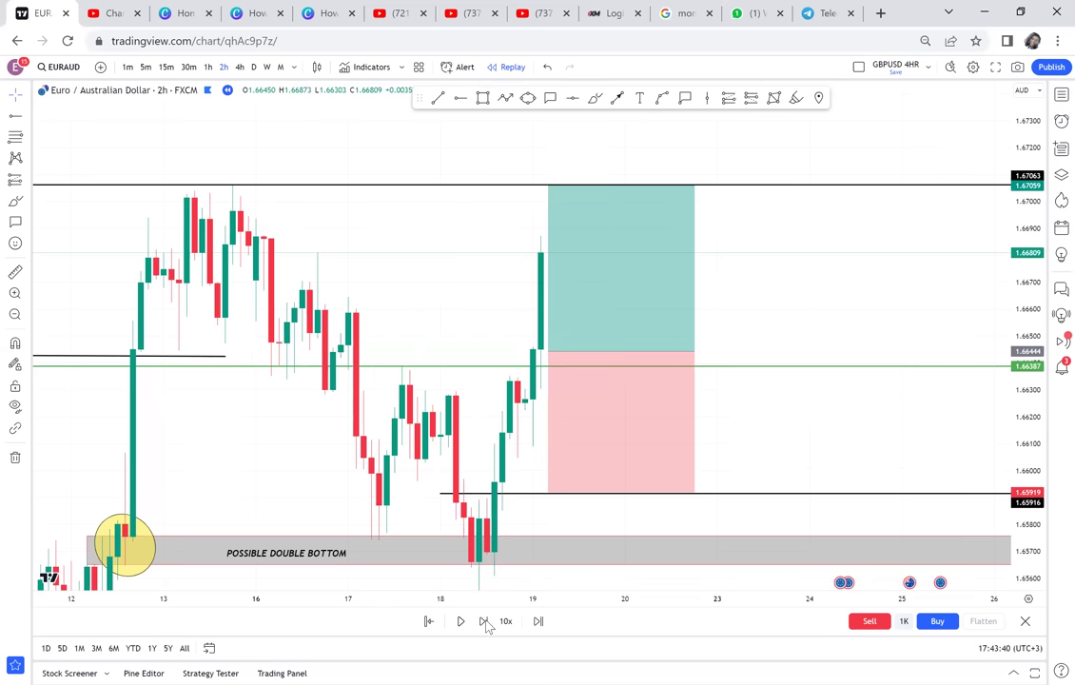
Advance the replay to the 19 Oct 04:00 candle and move the long position to start 19 Oct 06:00 with its entry at 1.67155.
left_click(485, 621)
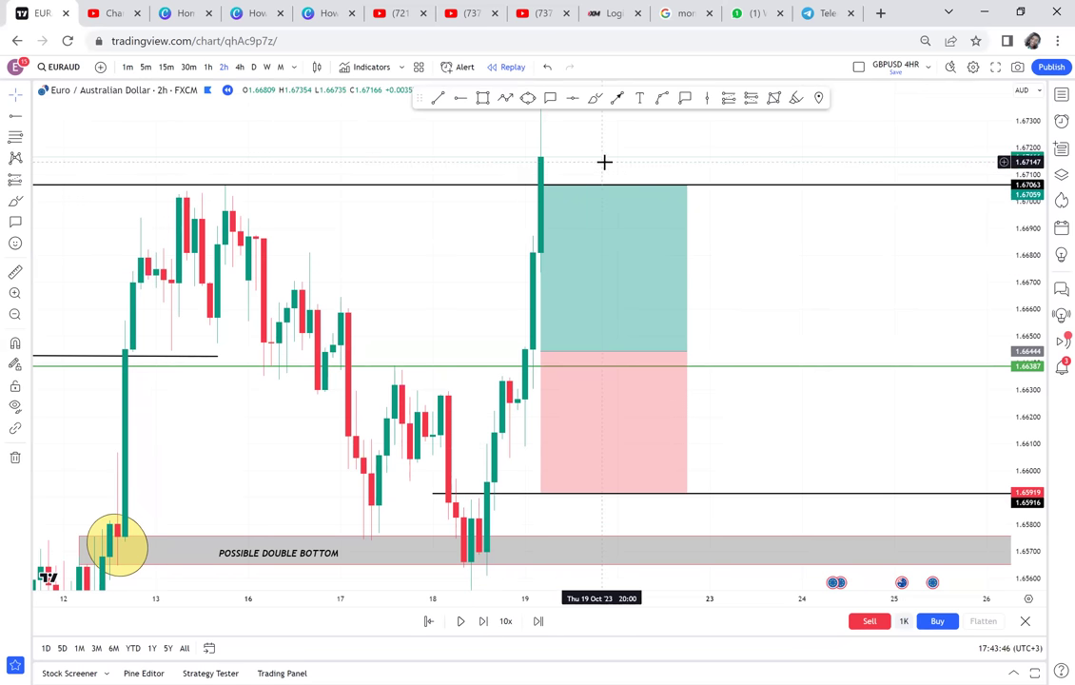
left_click_drag(602, 204, 595, 298)
left_click(595, 409)
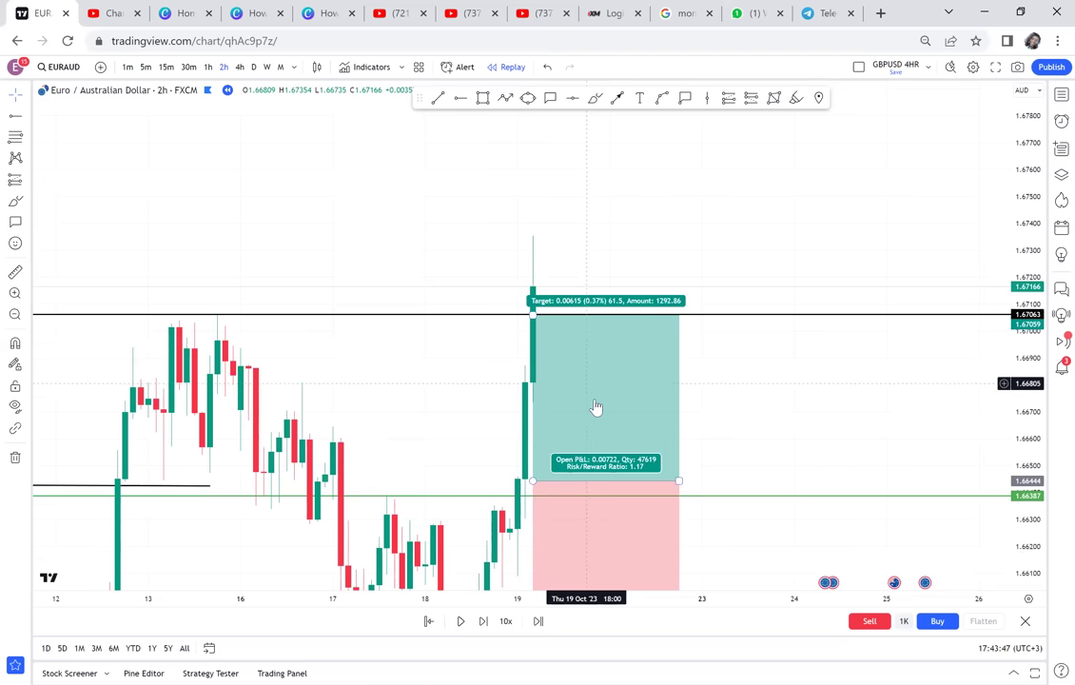
left_click_drag(593, 399, 610, 211)
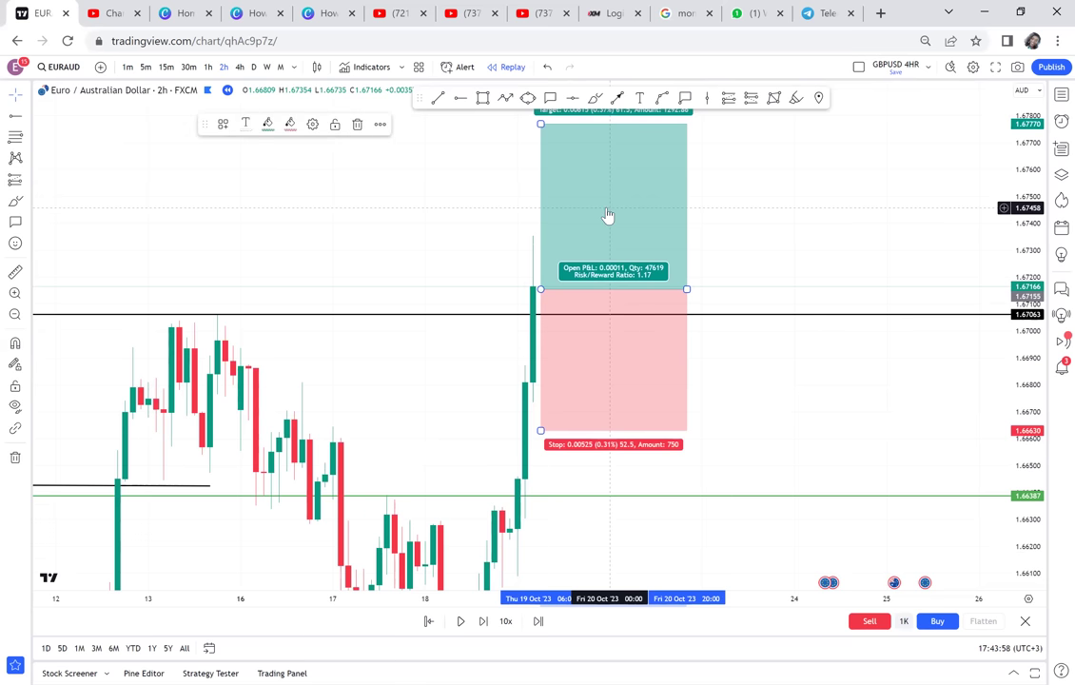
Draw a rectangle over the price swing from 1.65648 at 13 Oct 04:00 up to 1.67053 at 17 Oct 06:00.
scroll(511, 215, "down", 2)
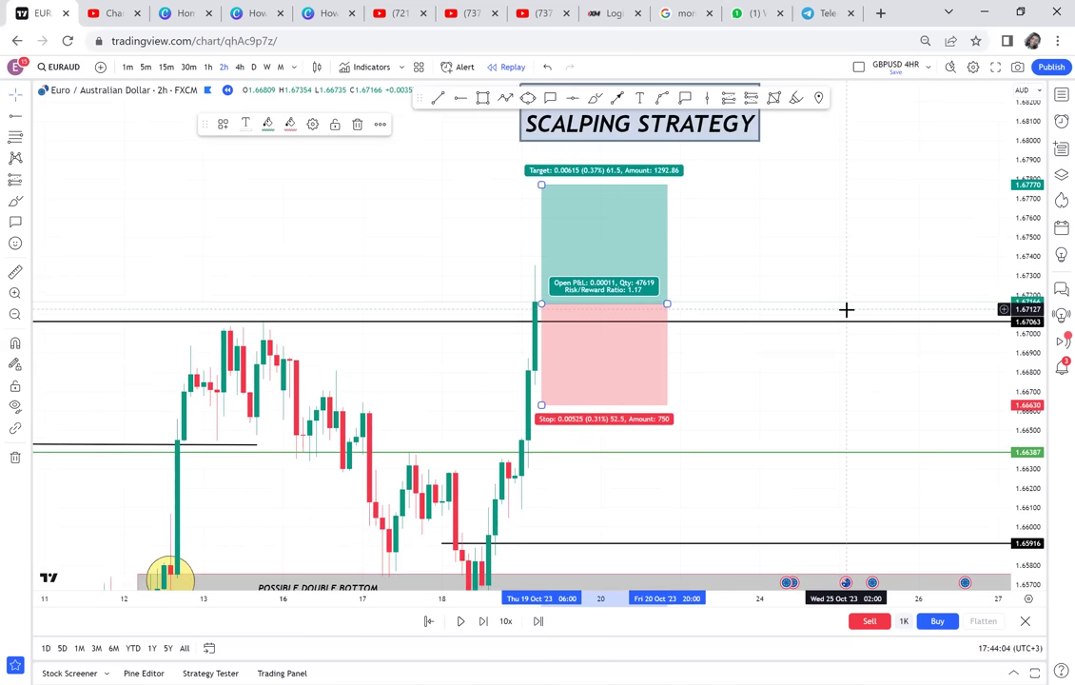
scroll(844, 310, "down", 1)
mouse_move(868, 322)
left_mouse_down()
mouse_move(840, 321)
mouse_move(832, 386)
mouse_move(863, 344)
left_mouse_up()
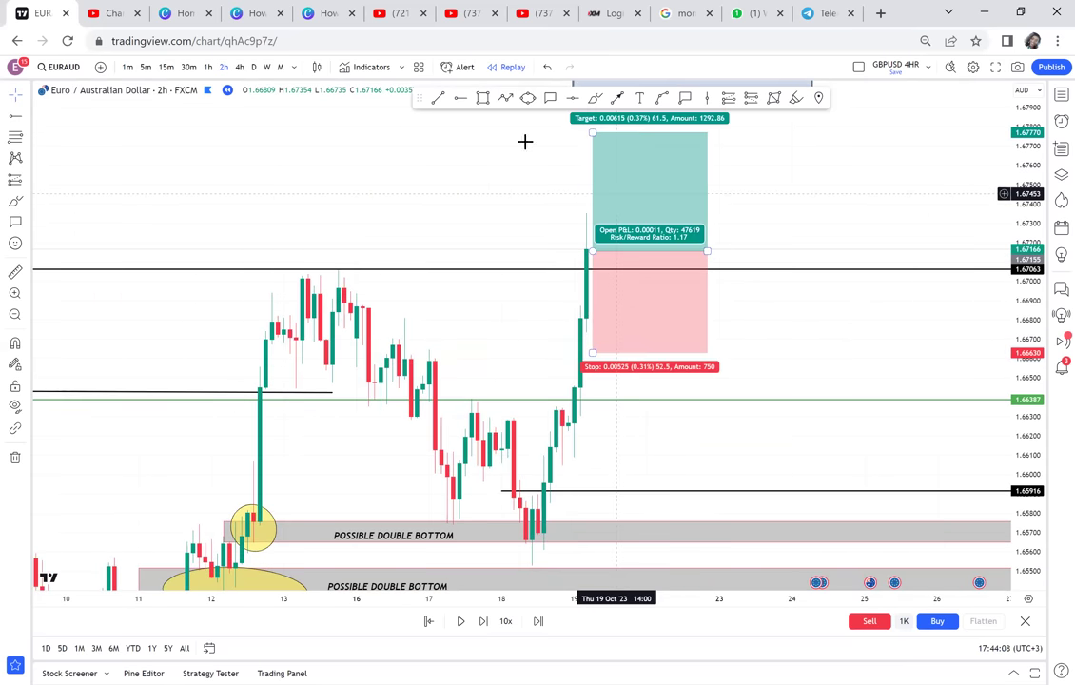
left_click(483, 100)
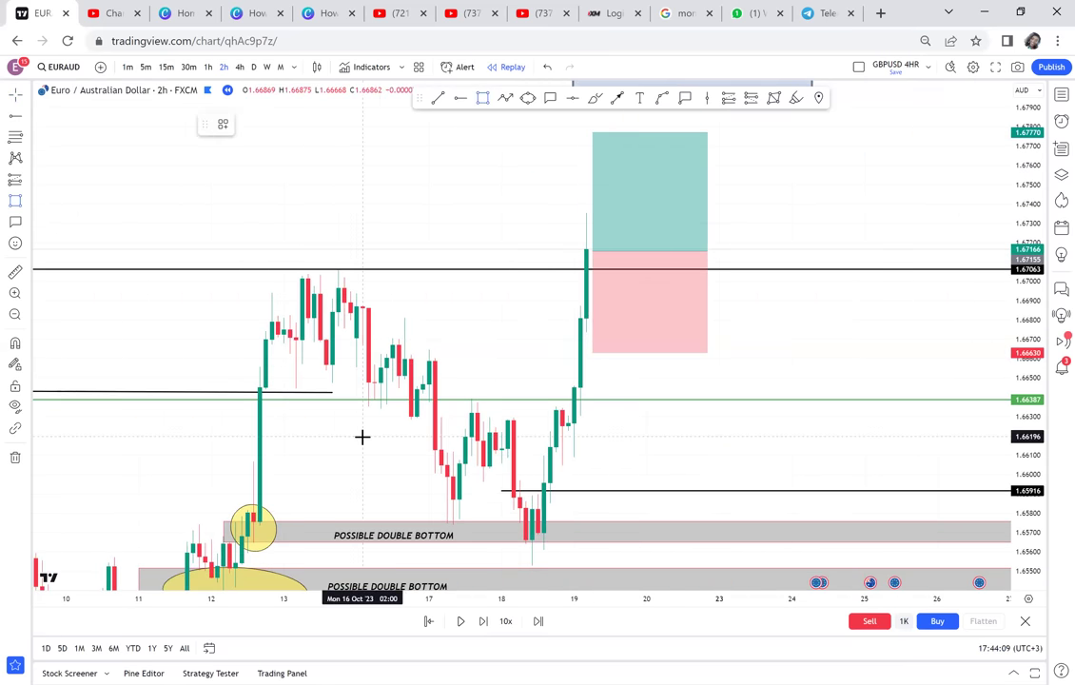
left_click(295, 541)
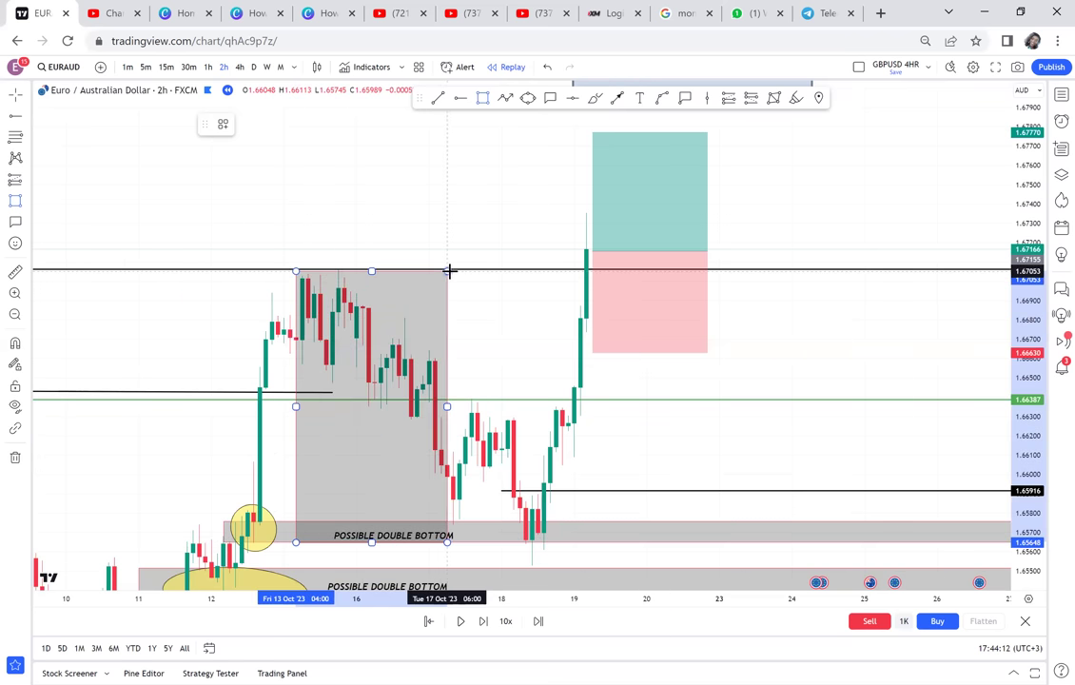
Move the swing rectangle up to rest on the 1.67063 black line, and place a horizontal line along its top edge at 1.68453.
mouse_move(448, 316)
left_mouse_down()
mouse_move(460, 456)
mouse_move(505, 187)
mouse_move(499, 171)
left_mouse_up()
left_click(502, 90)
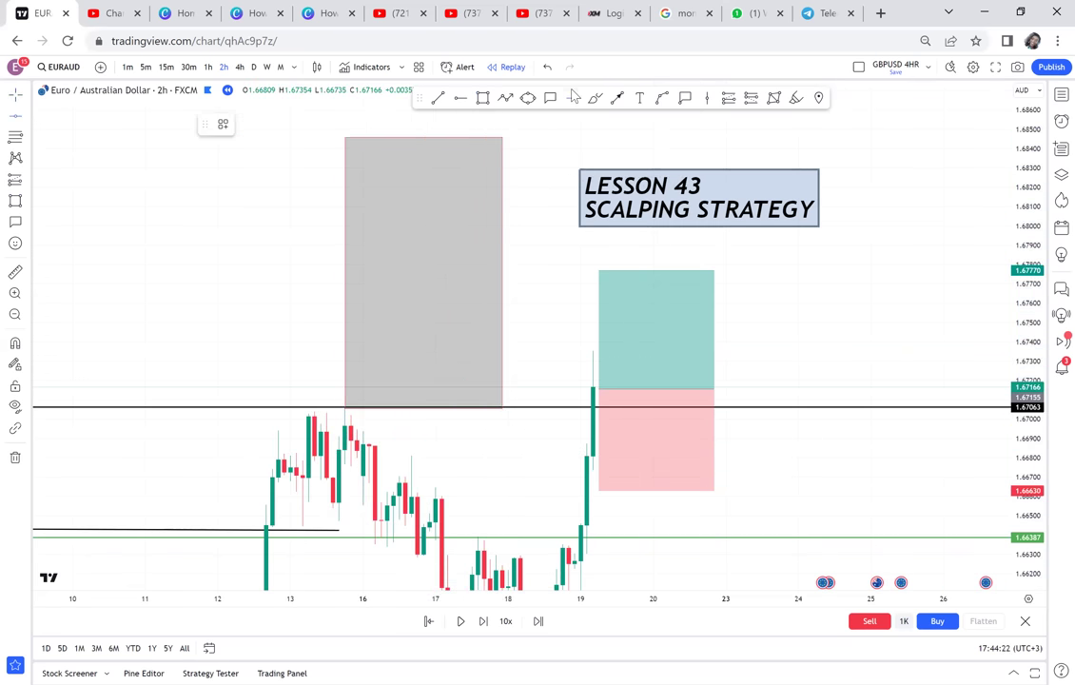
left_click(385, 139)
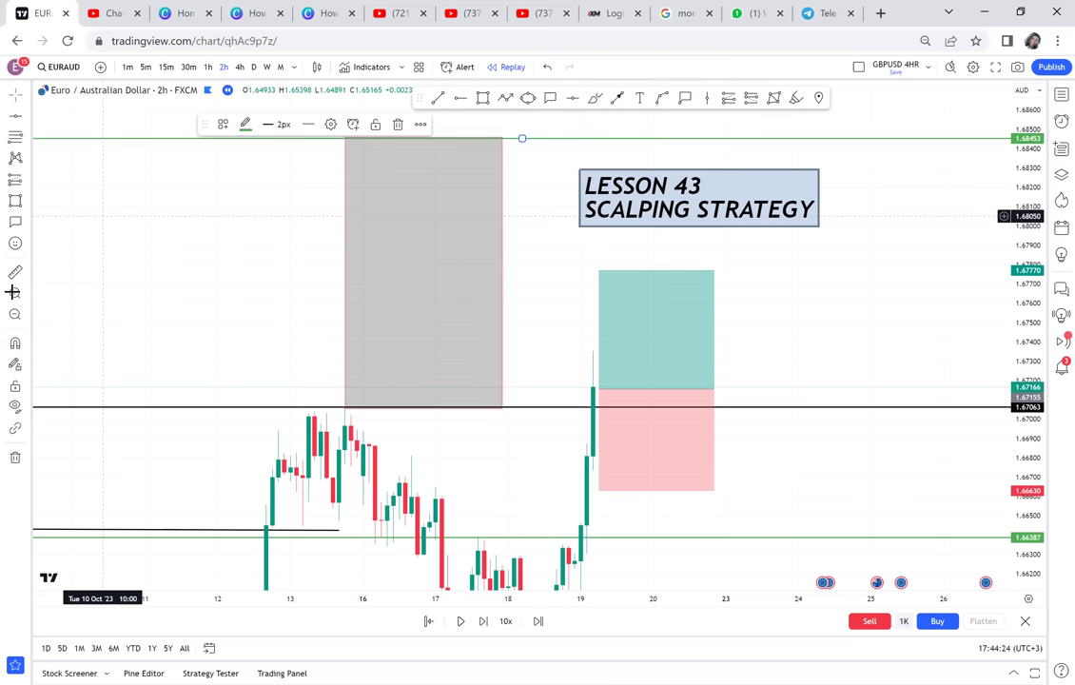
Measure from 1.67038 up to 1.68459 across the rectangle, and place a horizontal line at its halfway level, 1.67739.
left_click(246, 412)
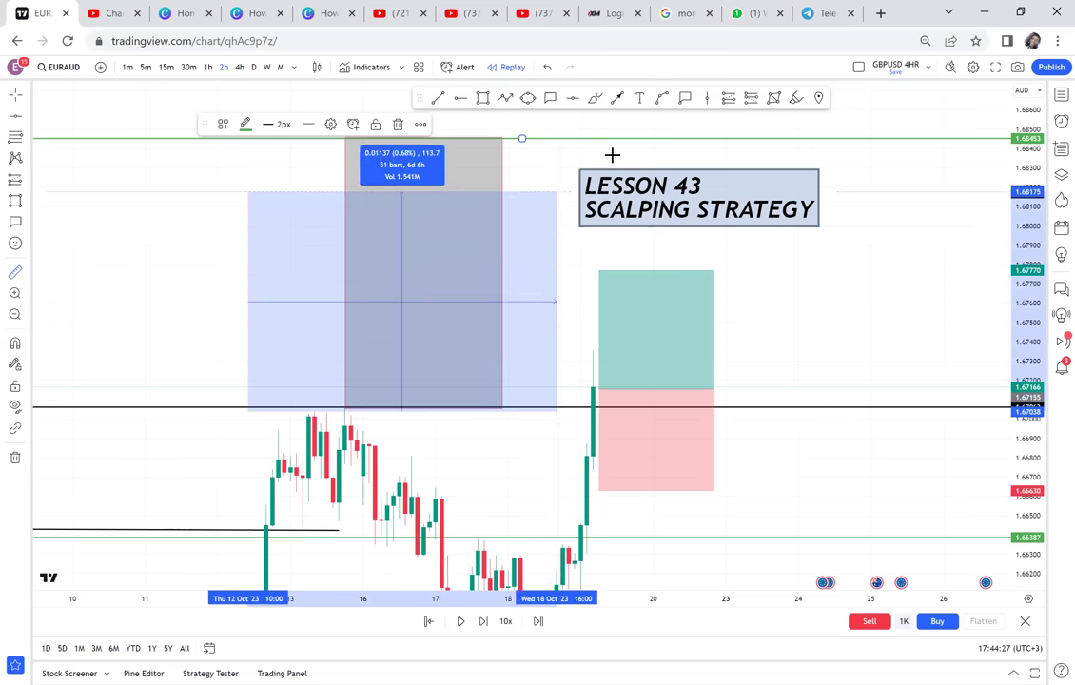
left_click(574, 99)
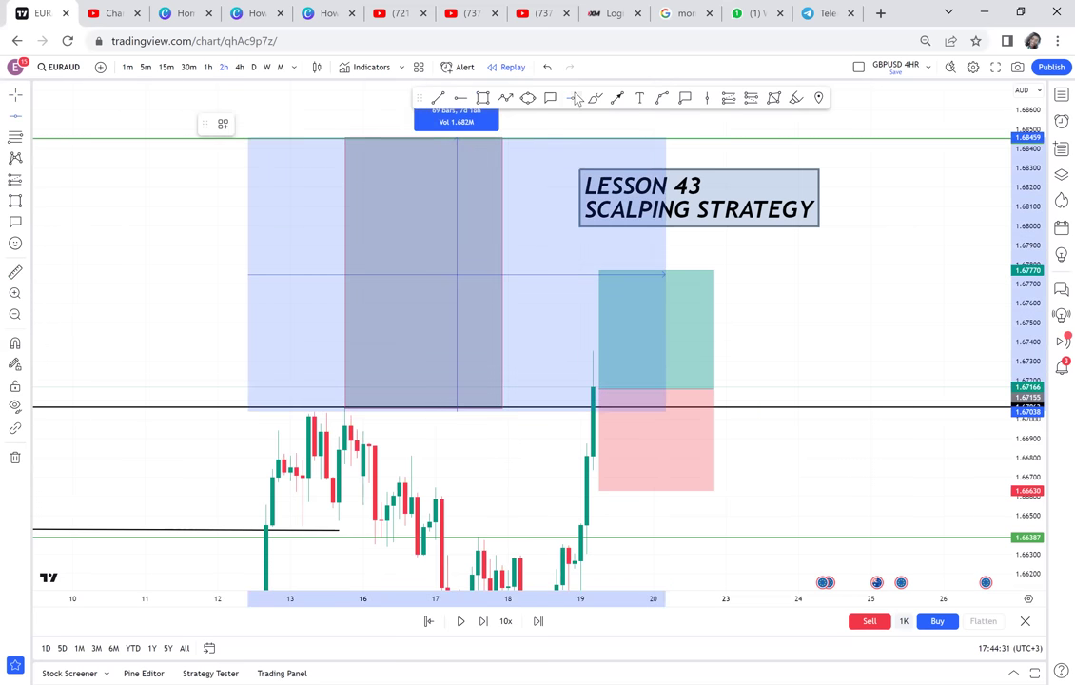
left_click(487, 276)
Lower the long position's target to 1.67733 at the halfway green line, and delete the LESSON 43 SCALPING STRATEGY text box.
left_click(598, 271)
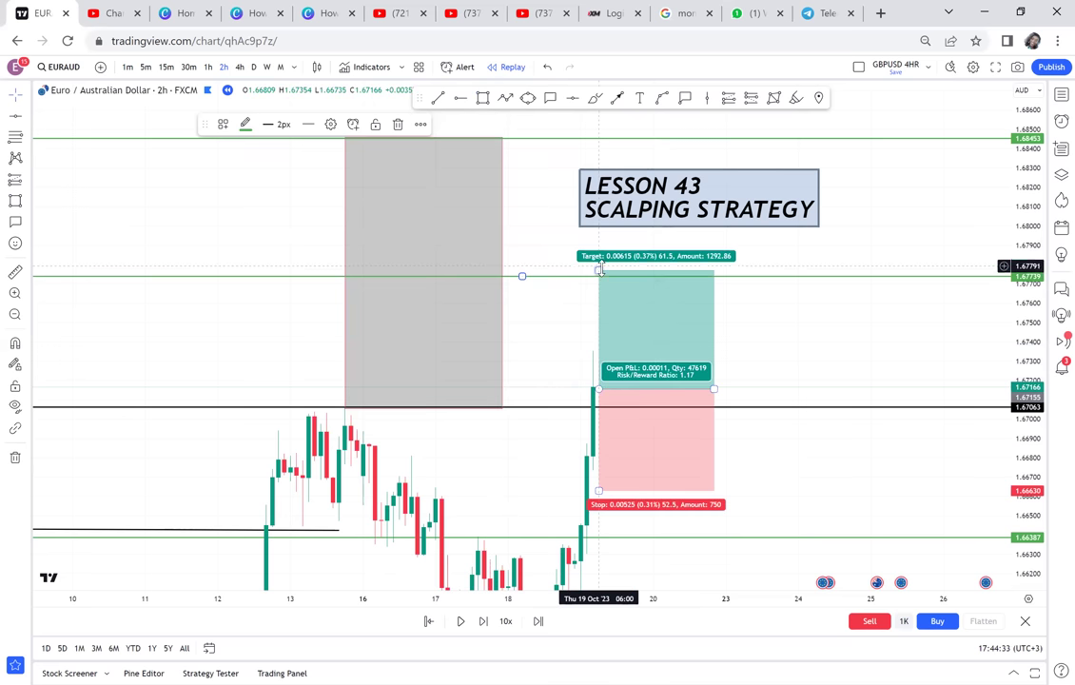
left_click_drag(599, 270, 598, 277)
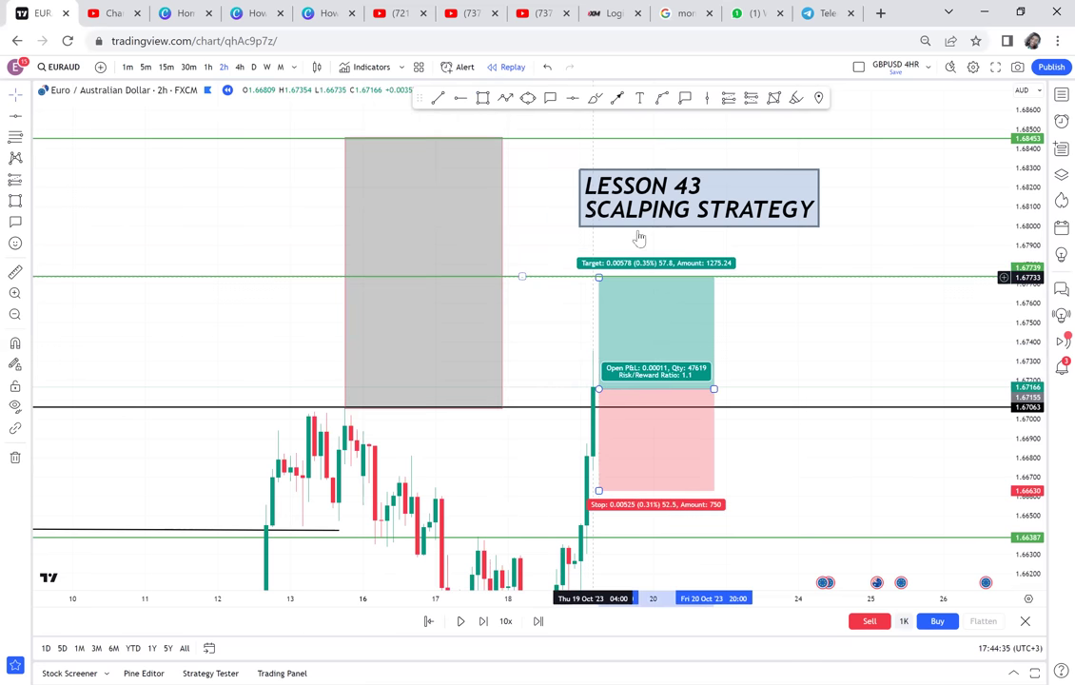
left_click(663, 210)
key("Delete")
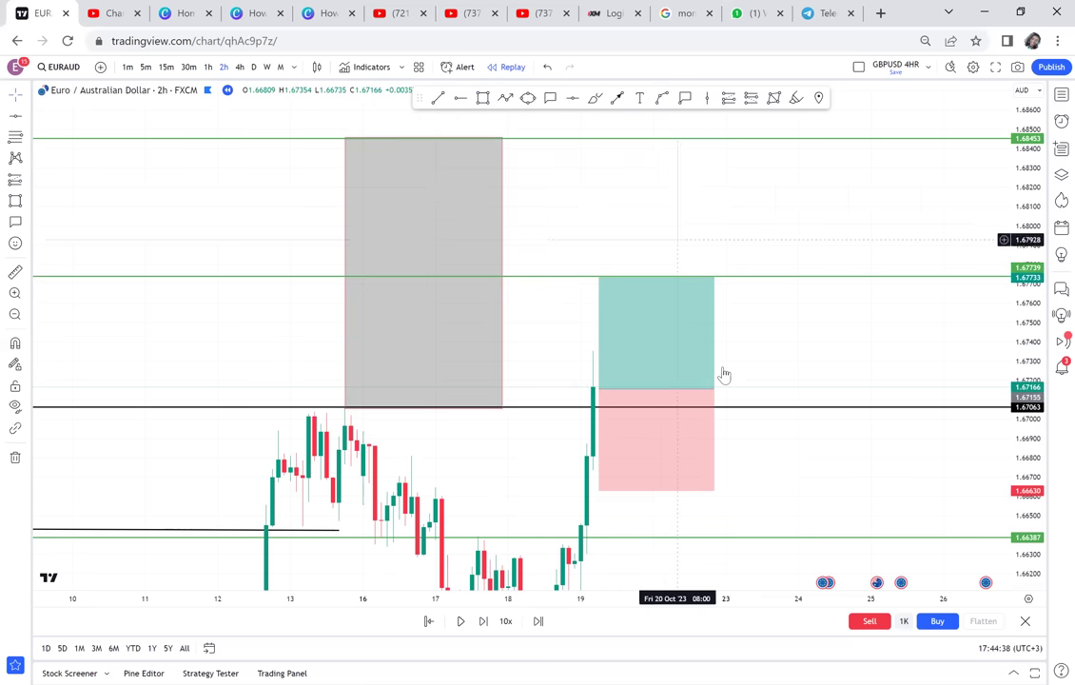
Lower the long position's stop to 1.66568.
left_click_drag(751, 463, 510, 384)
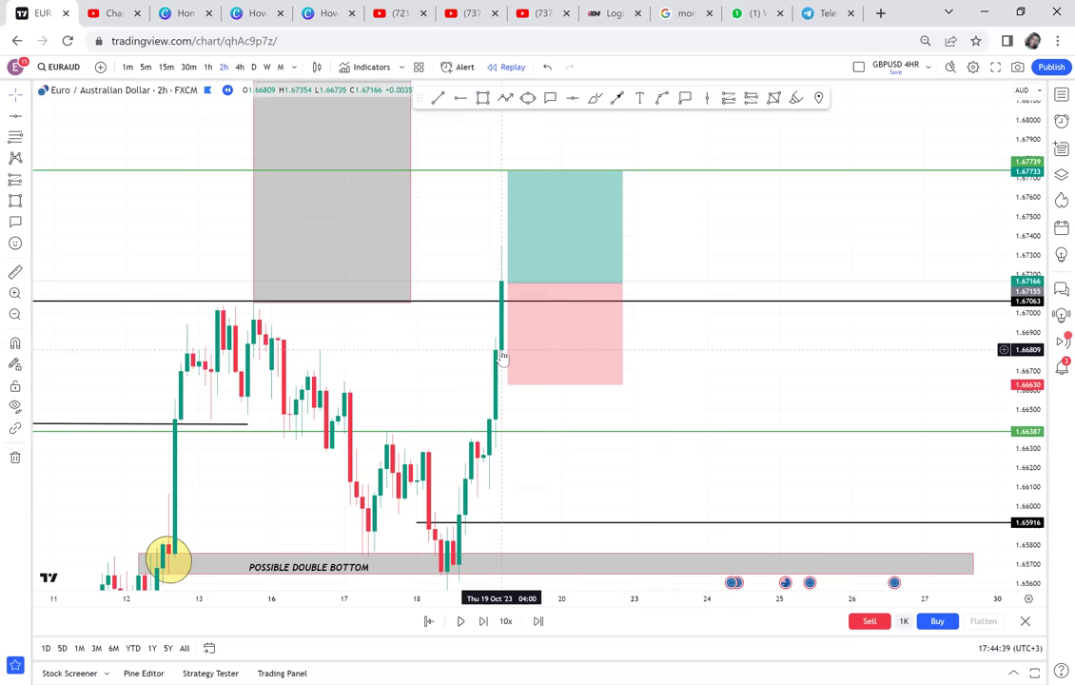
left_click(510, 386)
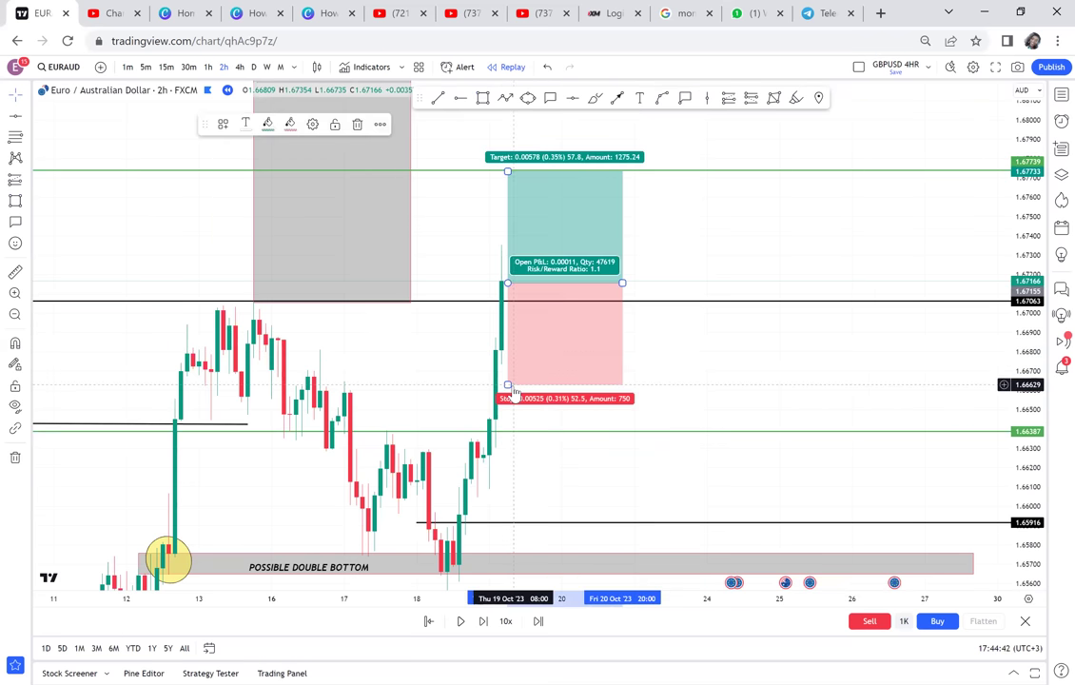
left_click_drag(509, 385, 487, 394)
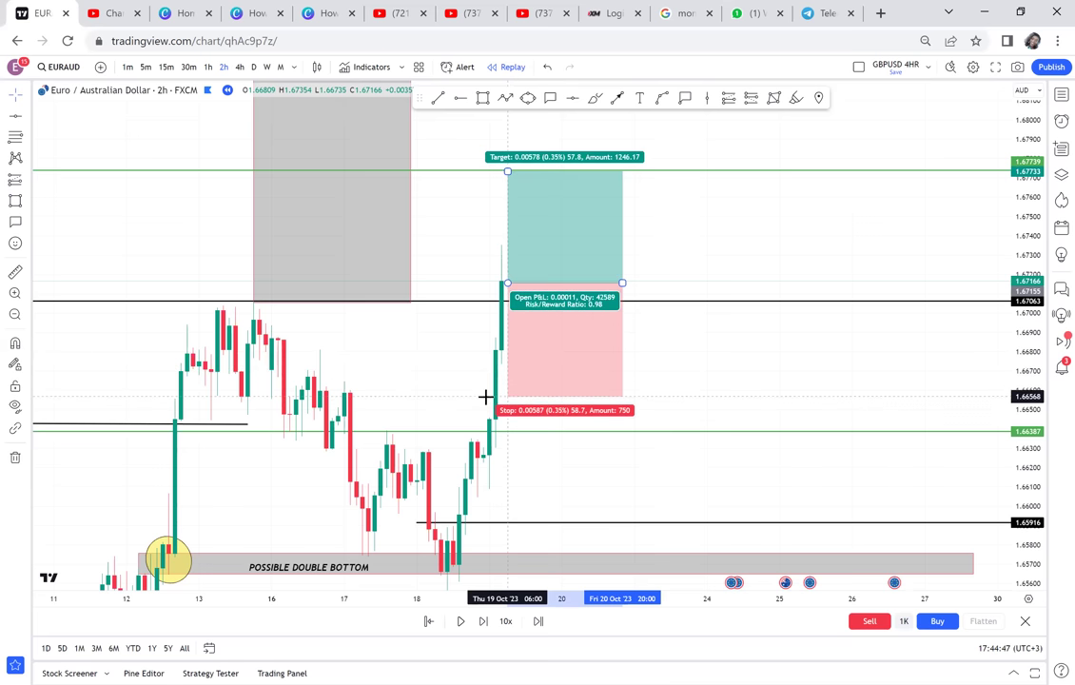
left_click(729, 327)
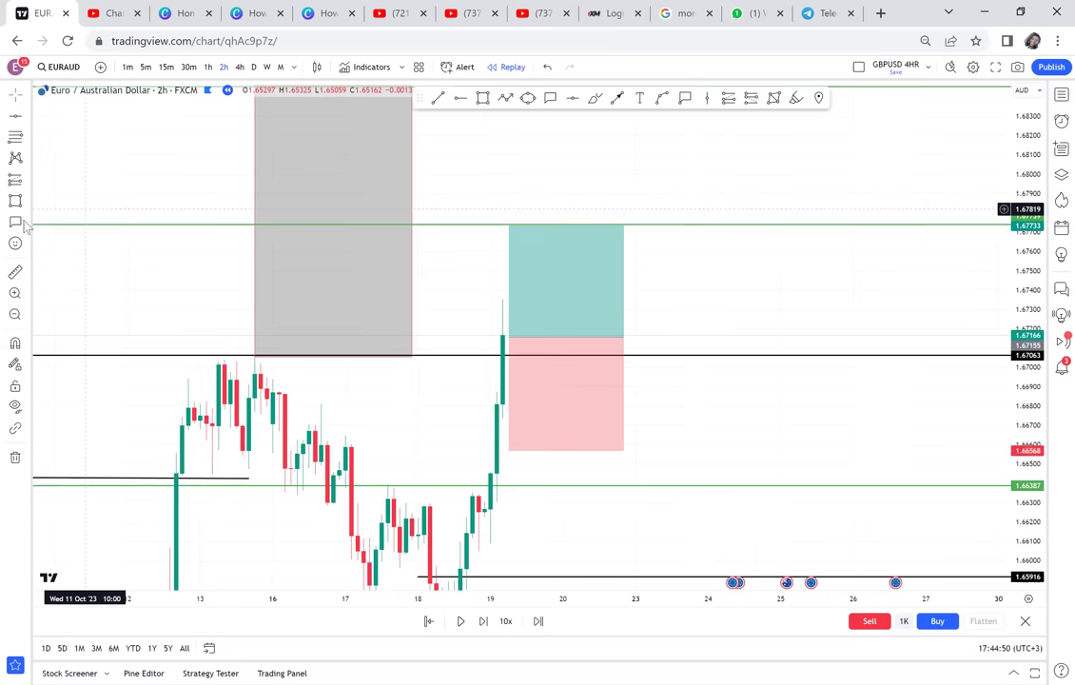
Measure from the 19 Oct 04:00 candle's close at 1.67166 up to the halfway green line, and clear the measurement.
left_click(14, 273)
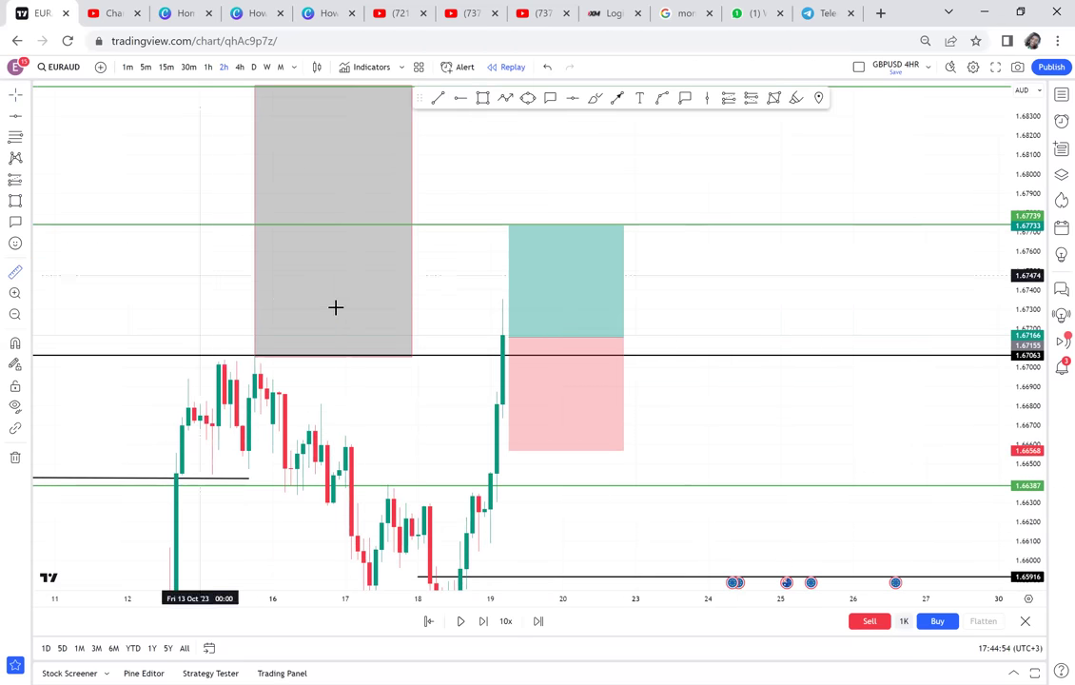
left_click(501, 335)
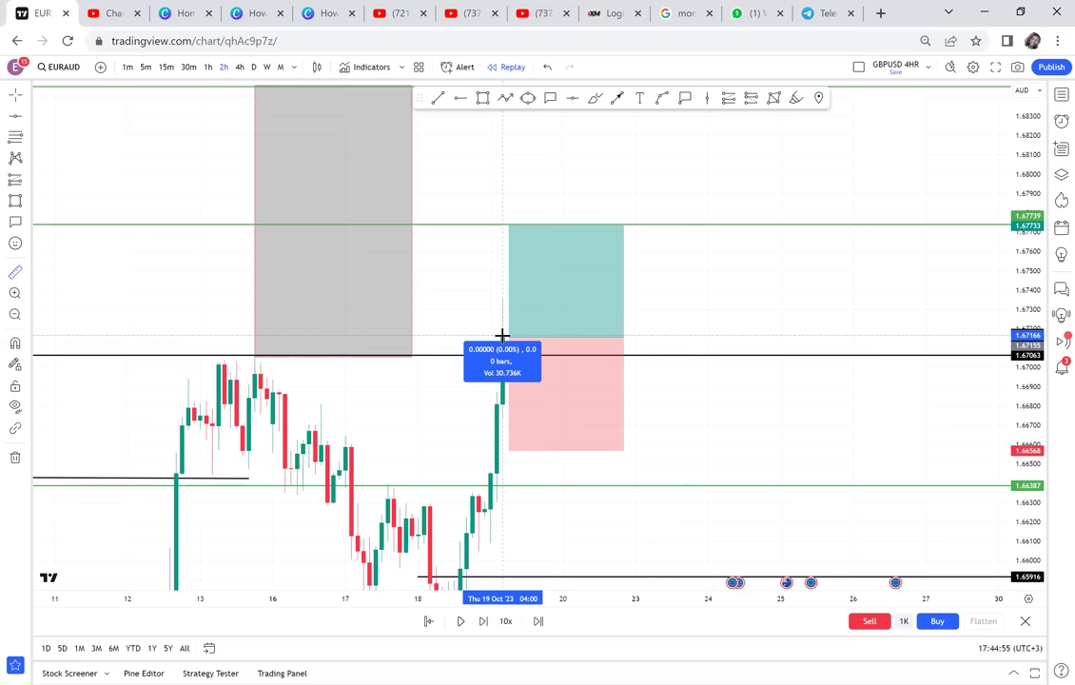
left_click(626, 228)
left_click(689, 270)
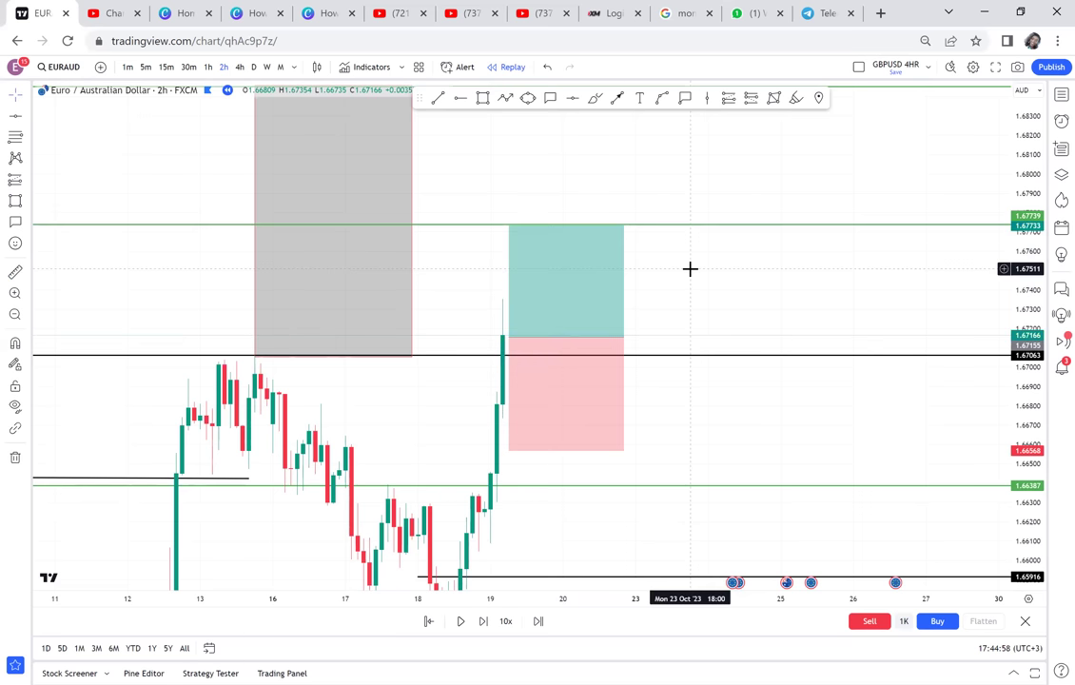
Advance the replay candle by candle past the long position's 1.67733 target to the 20 Oct 16:00 candle.
scroll(628, 314, "up", 1)
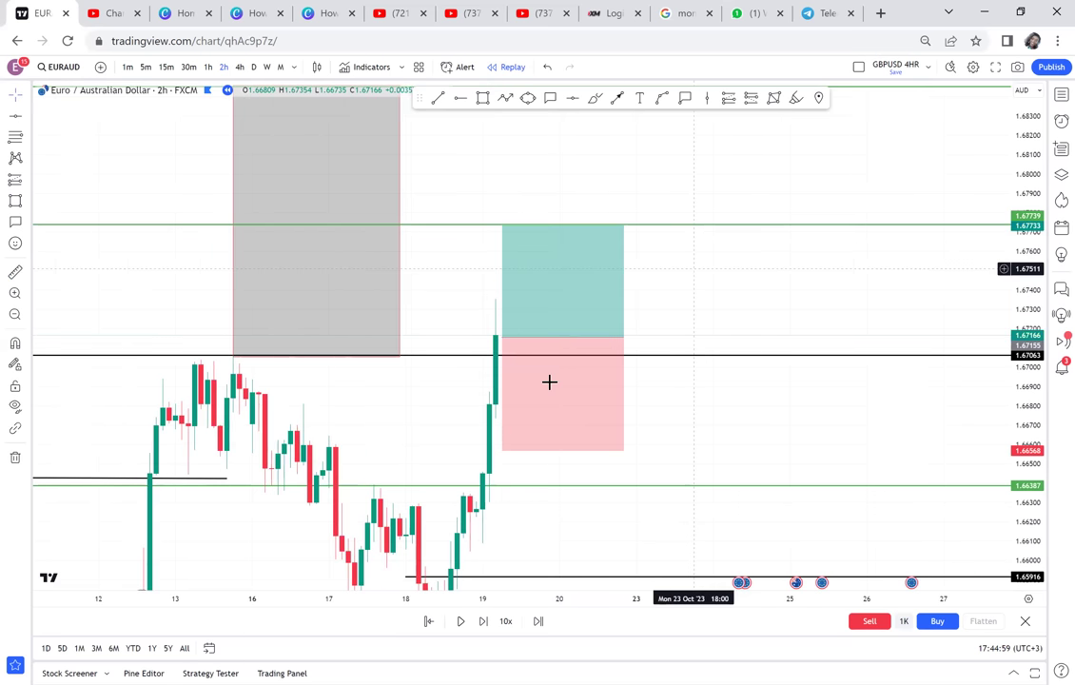
left_click(483, 620)
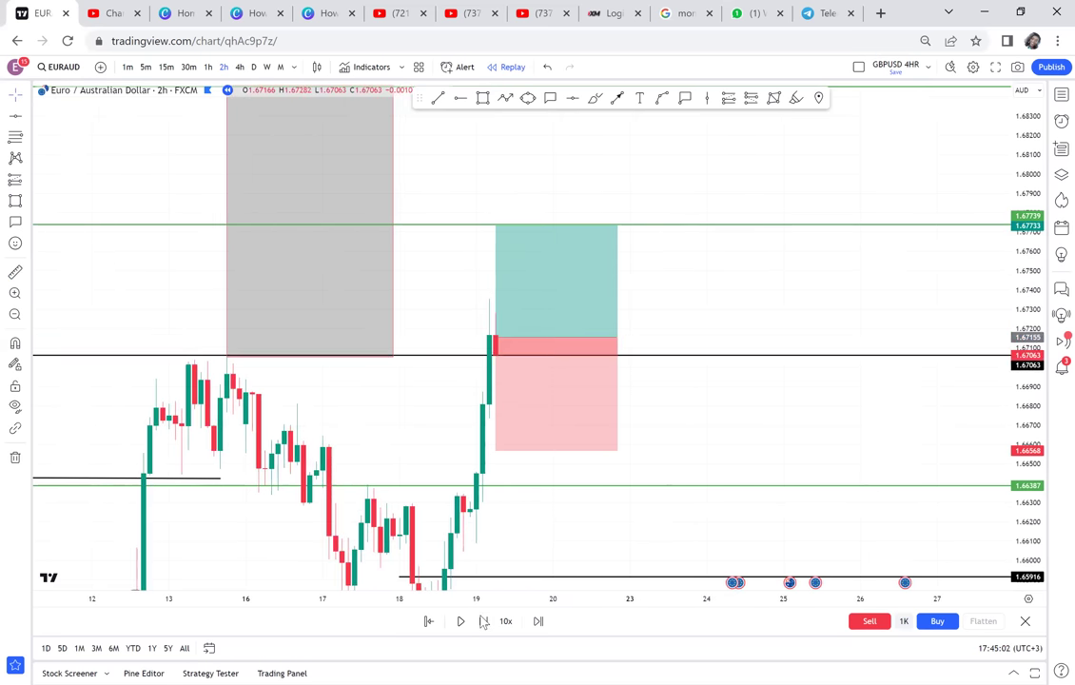
left_click(483, 620)
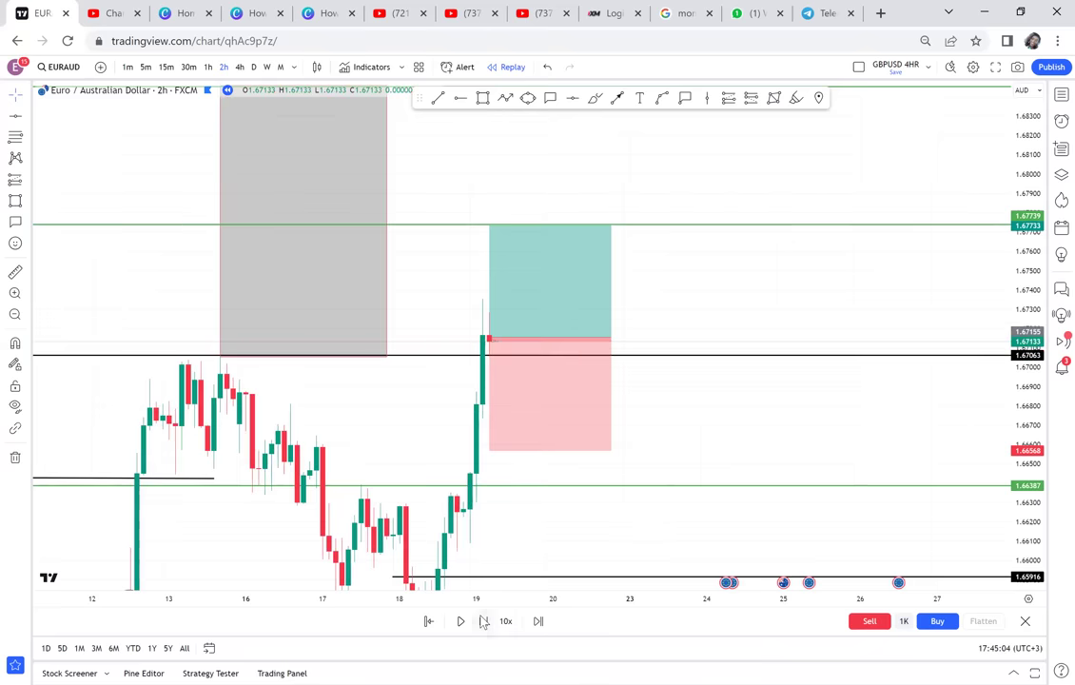
left_click(484, 621)
left_click(483, 620)
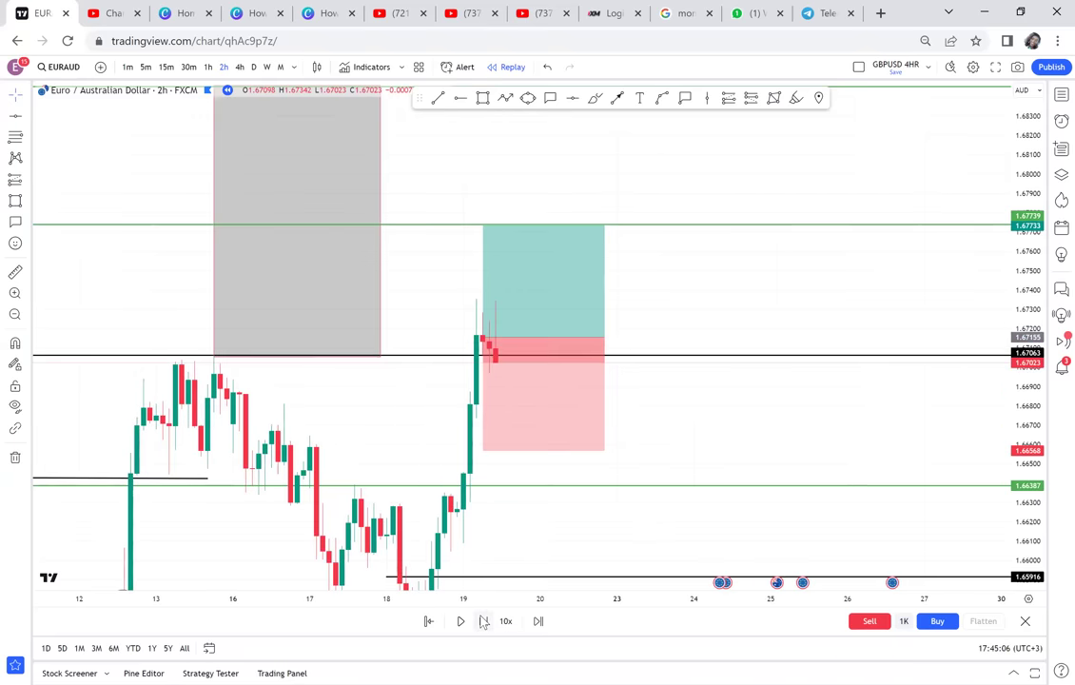
left_click(483, 620)
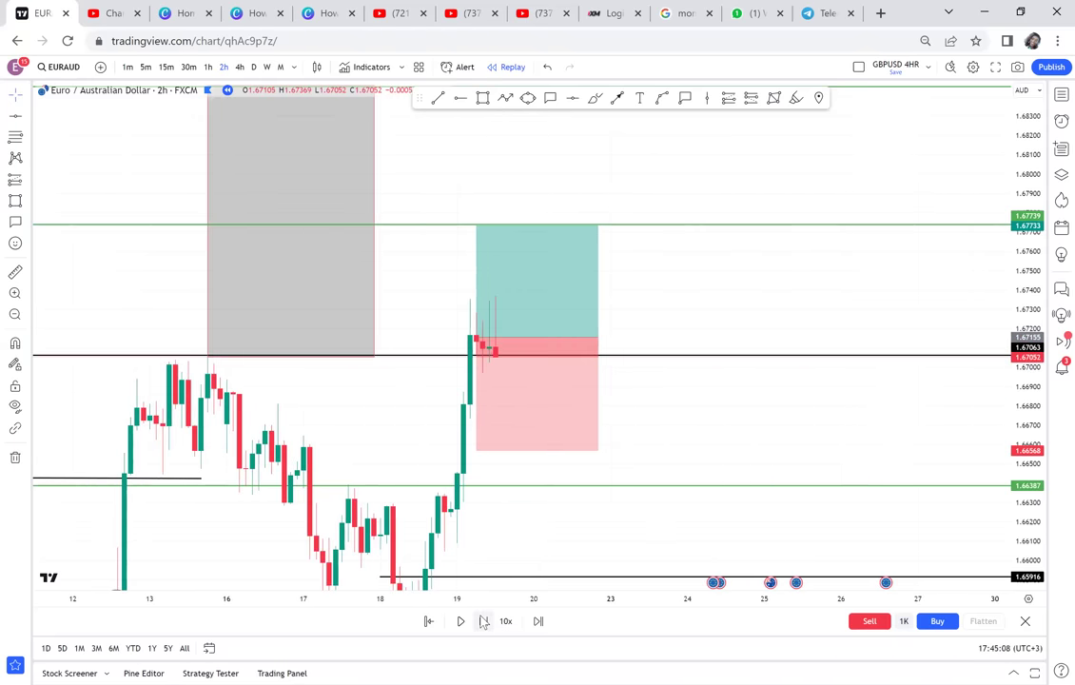
left_click(484, 620)
left_click(483, 621)
left_click(483, 620)
left_click(483, 621)
left_click(483, 620)
left_click(484, 620)
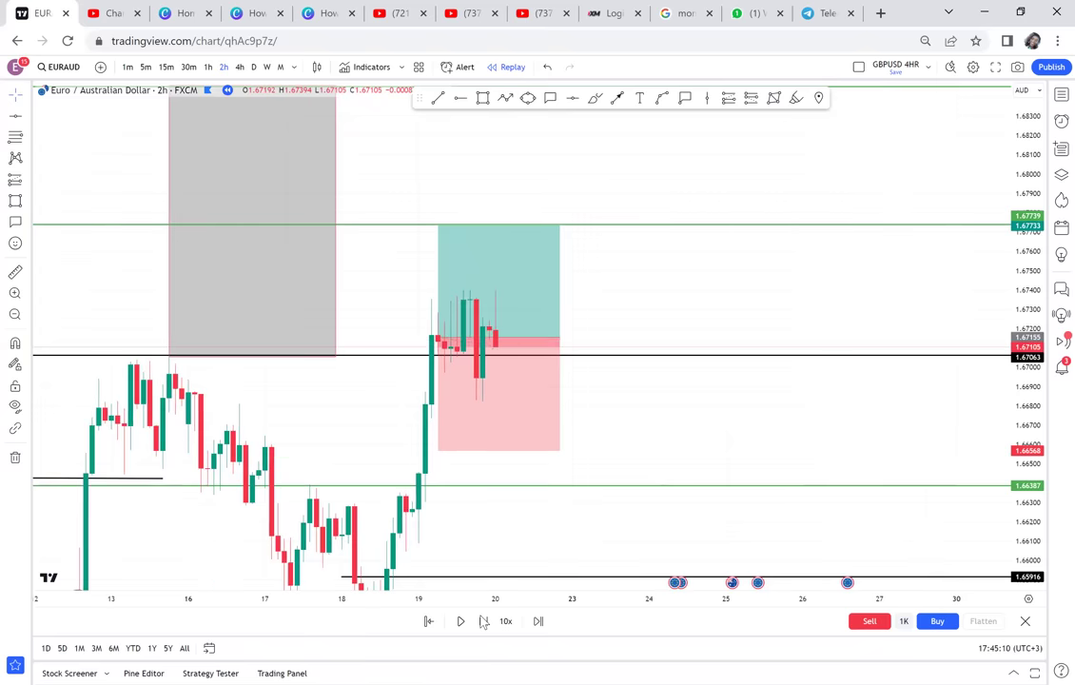
left_click(483, 620)
left_click(483, 620)
left_click(483, 621)
left_click(484, 621)
left_click(484, 620)
left_click(483, 620)
left_click(483, 620)
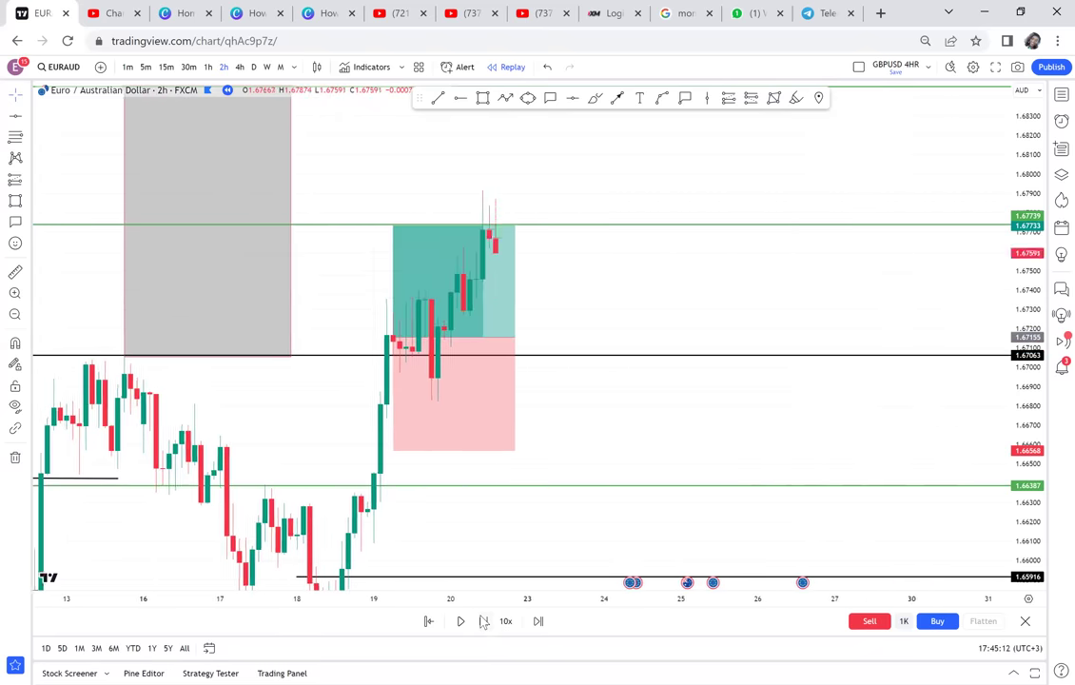
left_click(483, 620)
Measure from the entry level at 1.67154 down to the pullback low at 1.66831, and clear the measurement.
left_click_drag(704, 292, 703, 293)
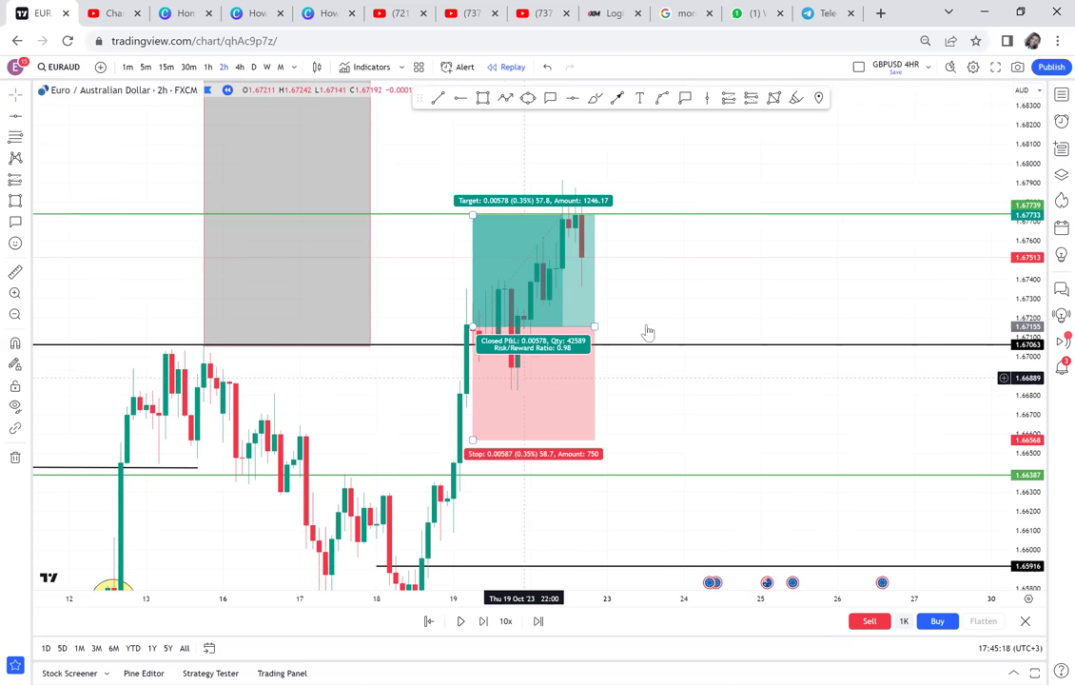
left_click(15, 273)
left_click(397, 328)
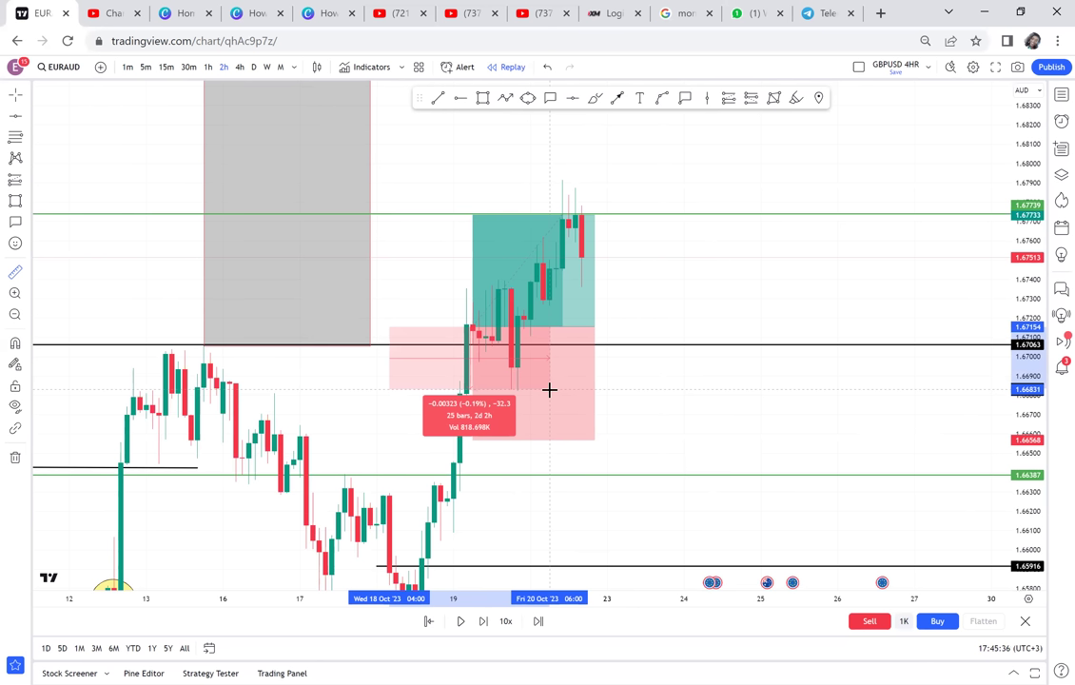
scroll(638, 362, "left", 5)
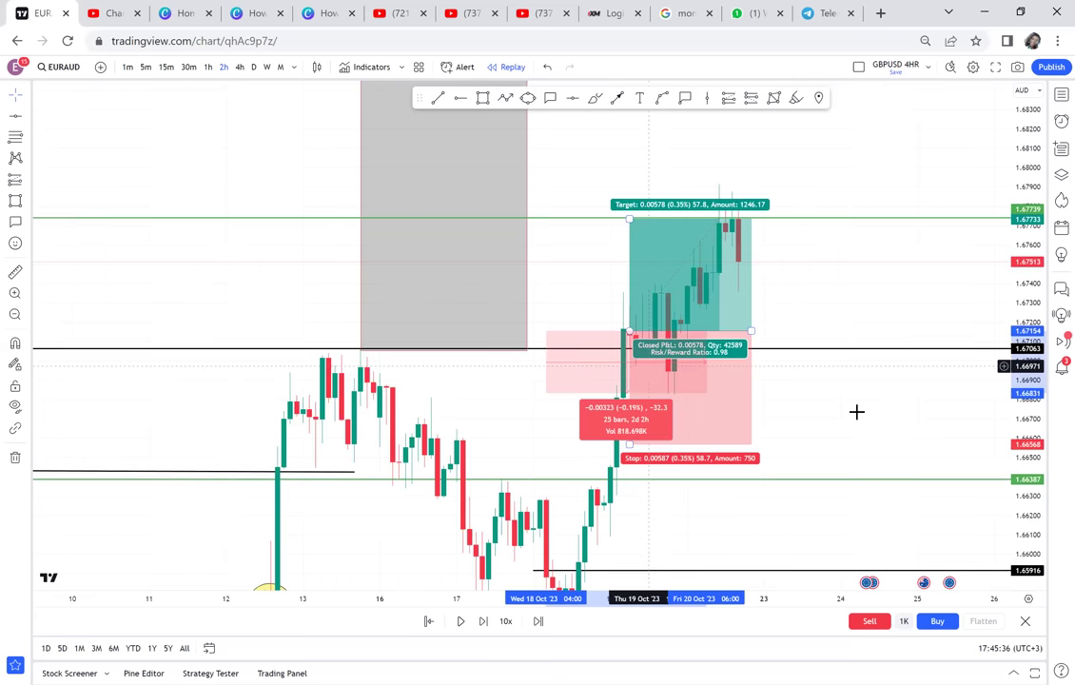
left_click(764, 355)
Switch the chart to the 4h timeframe and bring the two possible double bottom zones into view.
left_click_drag(764, 355, 706, 312)
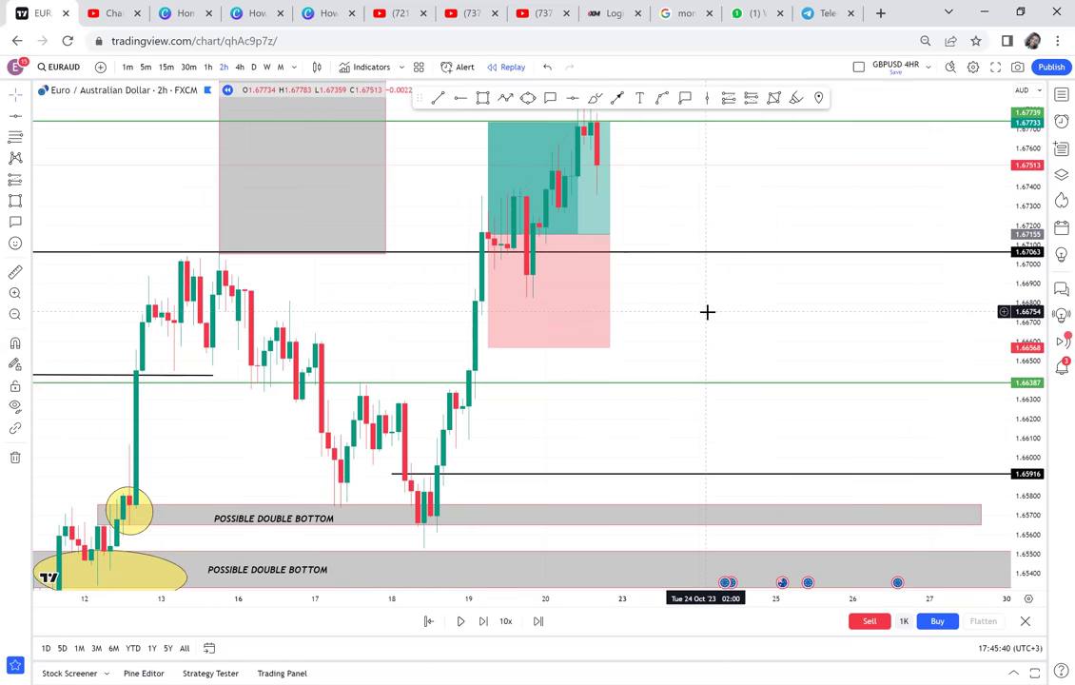
left_click_drag(707, 312, 669, 380)
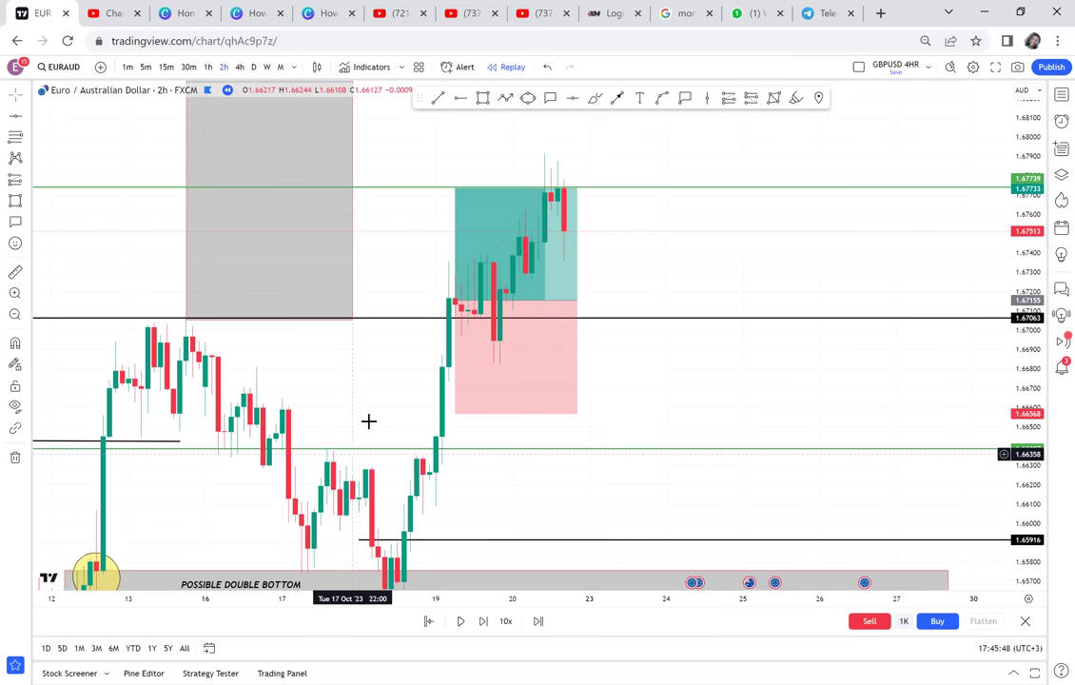
scroll(390, 387, "down", 2)
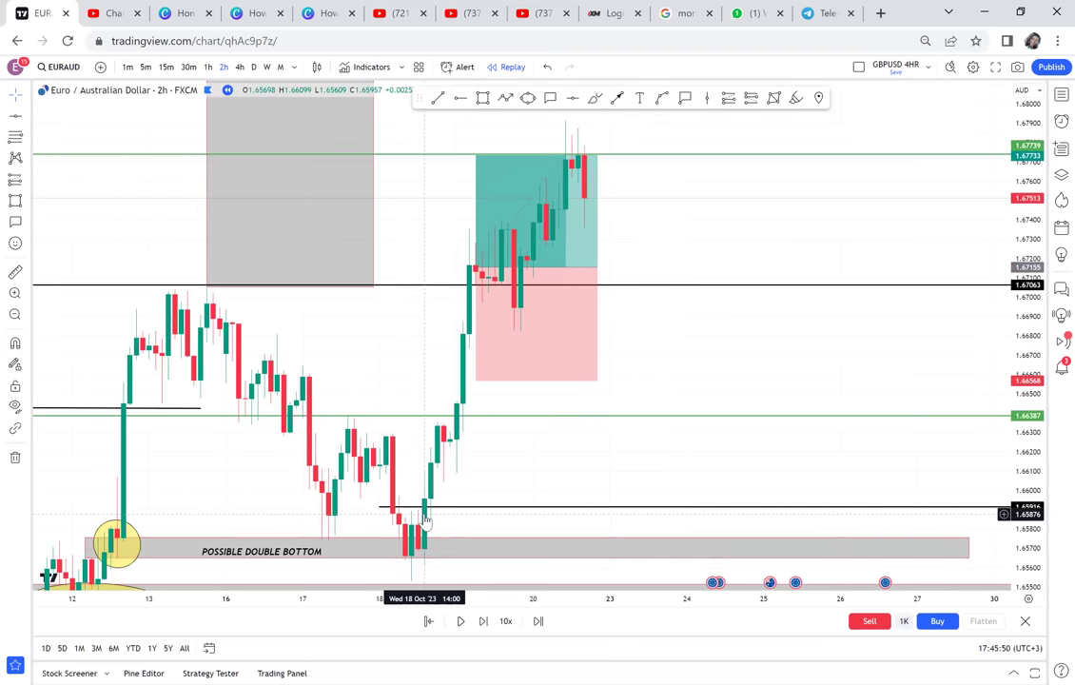
left_click(558, 233)
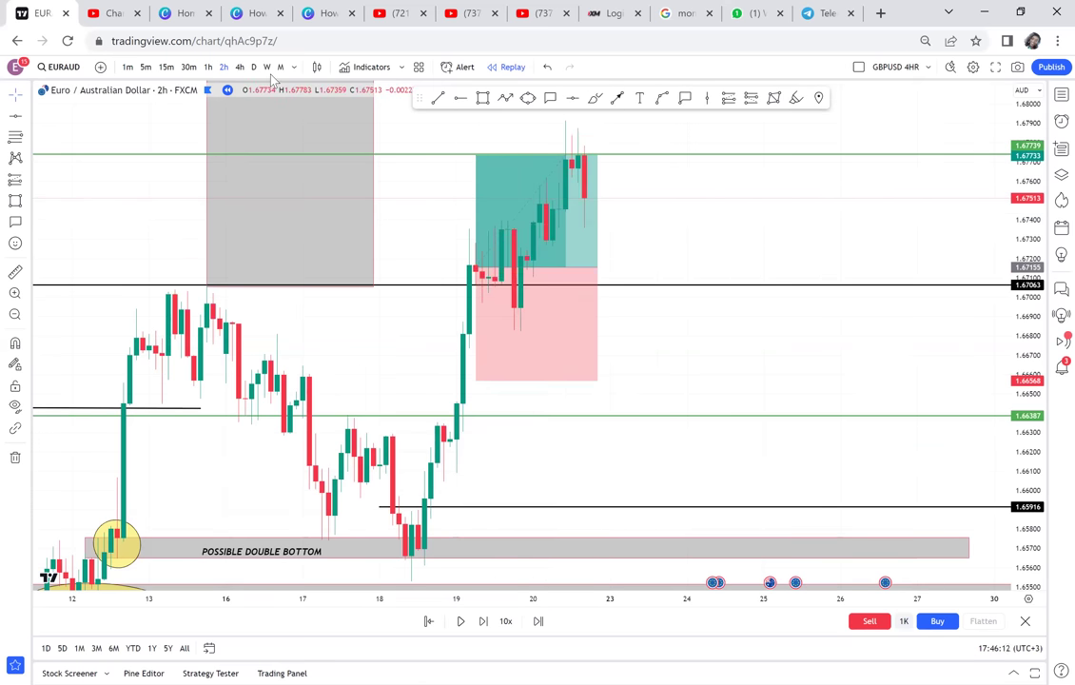
left_click(240, 66)
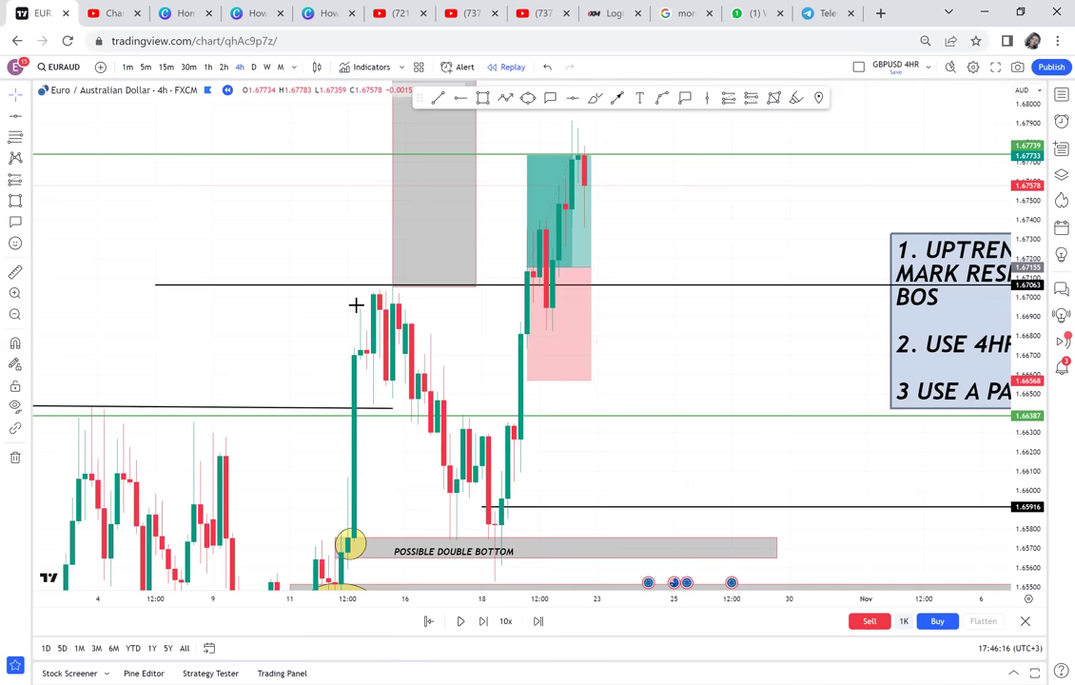
left_click_drag(640, 388, 643, 134)
left_click_drag(1030, 549, 977, 228)
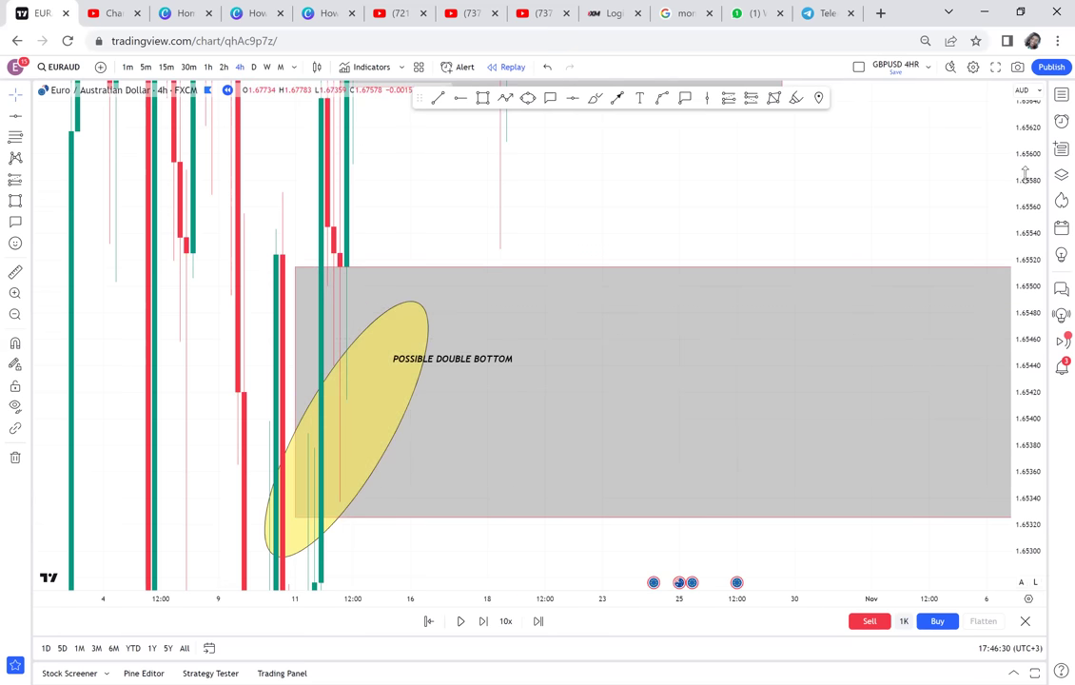
left_click_drag(1024, 176, 967, 511)
left_click_drag(1025, 399, 987, 480)
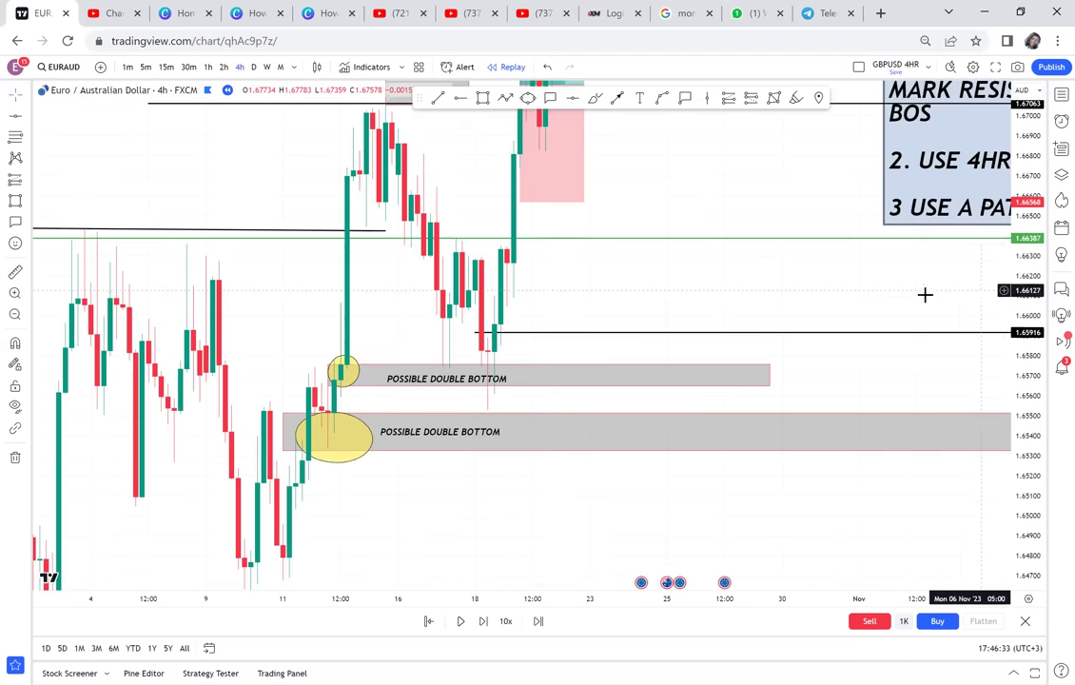
Examine the 4h long position and its target, and inspect the 18 Oct candles around the upper possible double bottom zone up close.
left_click_drag(917, 310, 903, 370)
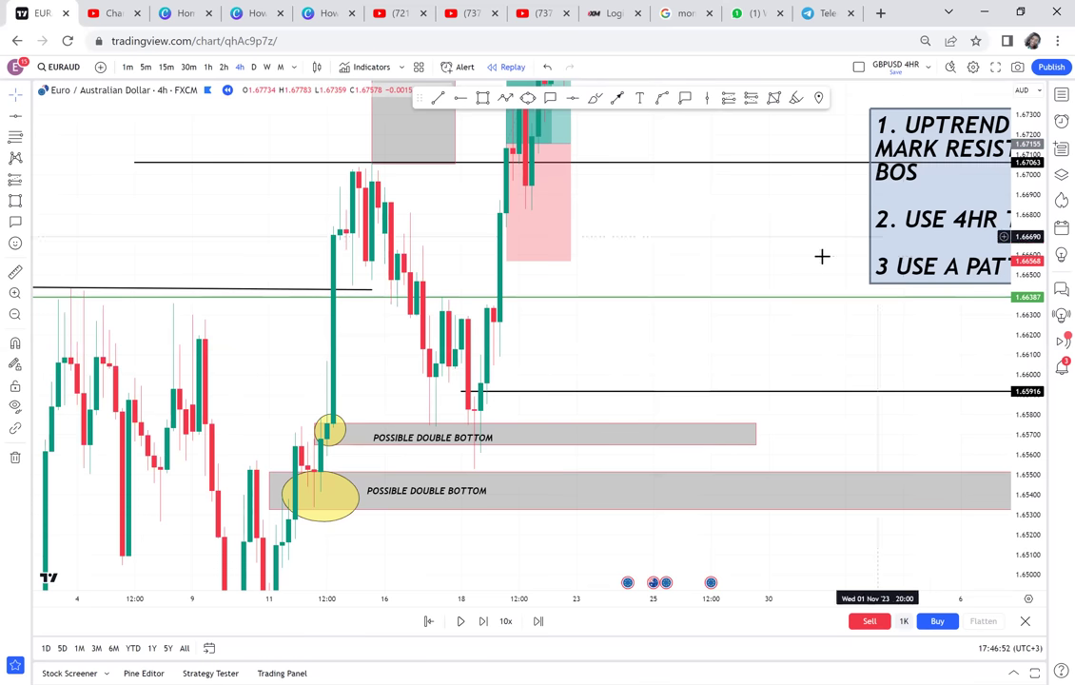
left_click_drag(518, 371, 425, 374)
scroll(734, 240, "up", 2)
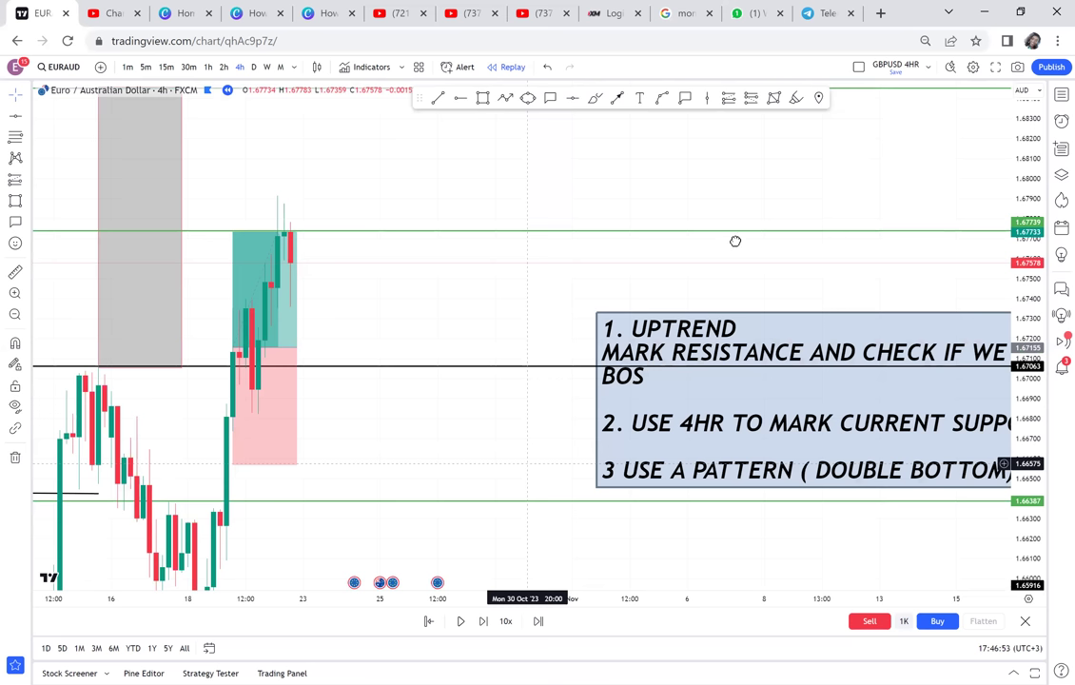
scroll(732, 269, "down", 2)
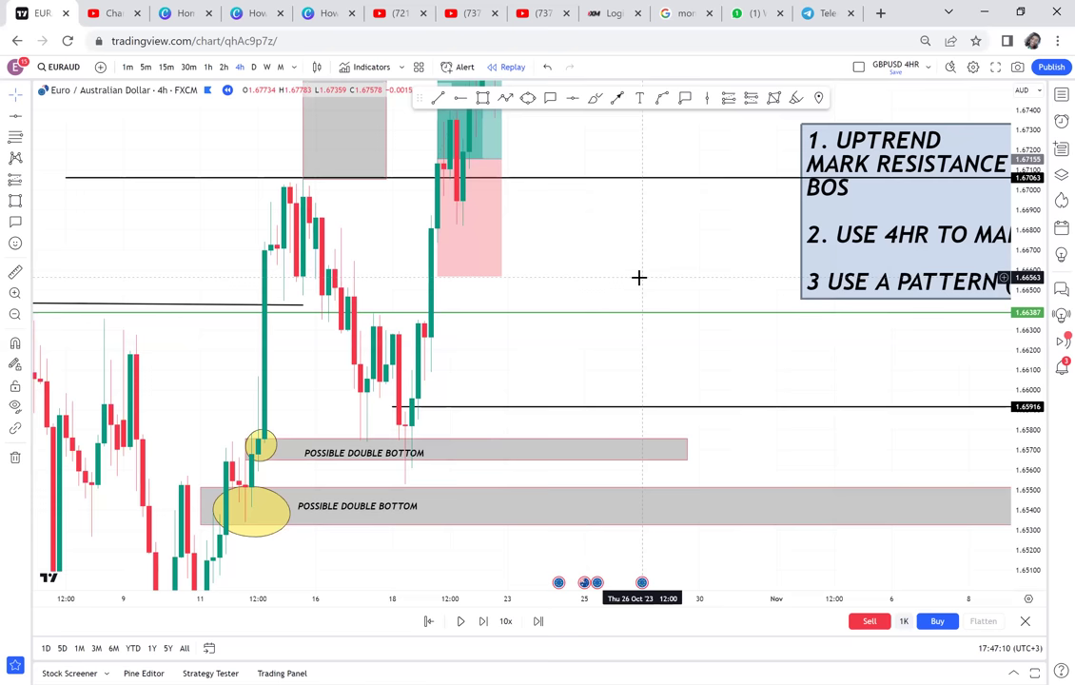
scroll(639, 278, "up", 2)
scroll(639, 278, "up", 2)
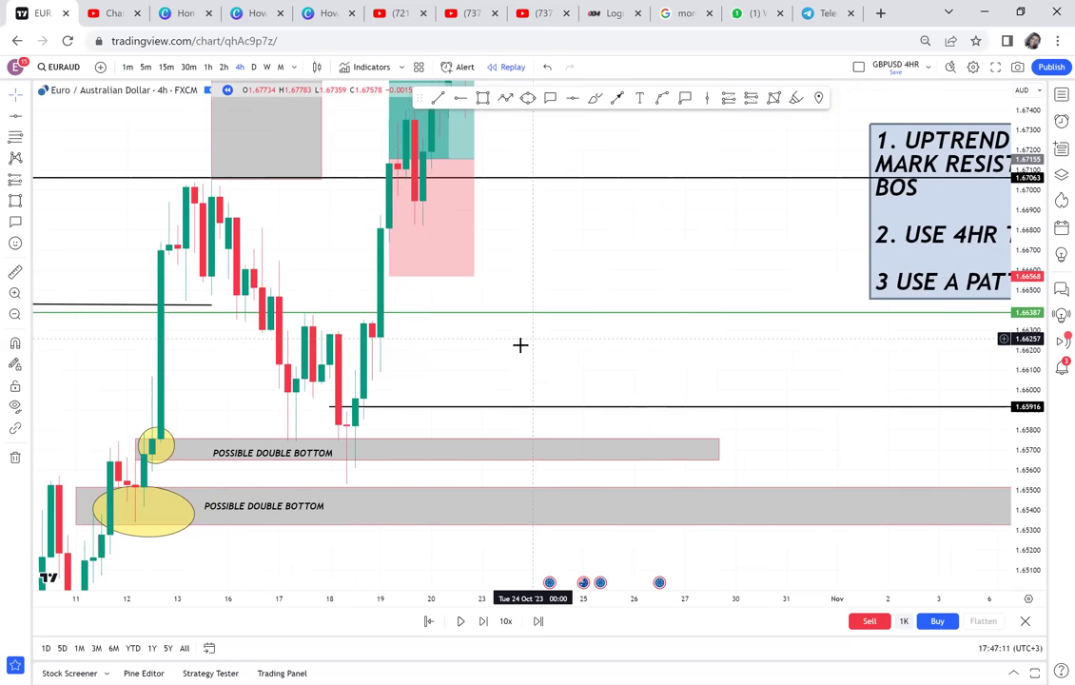
scroll(709, 273, "left", 3)
scroll(709, 273, "up", 2)
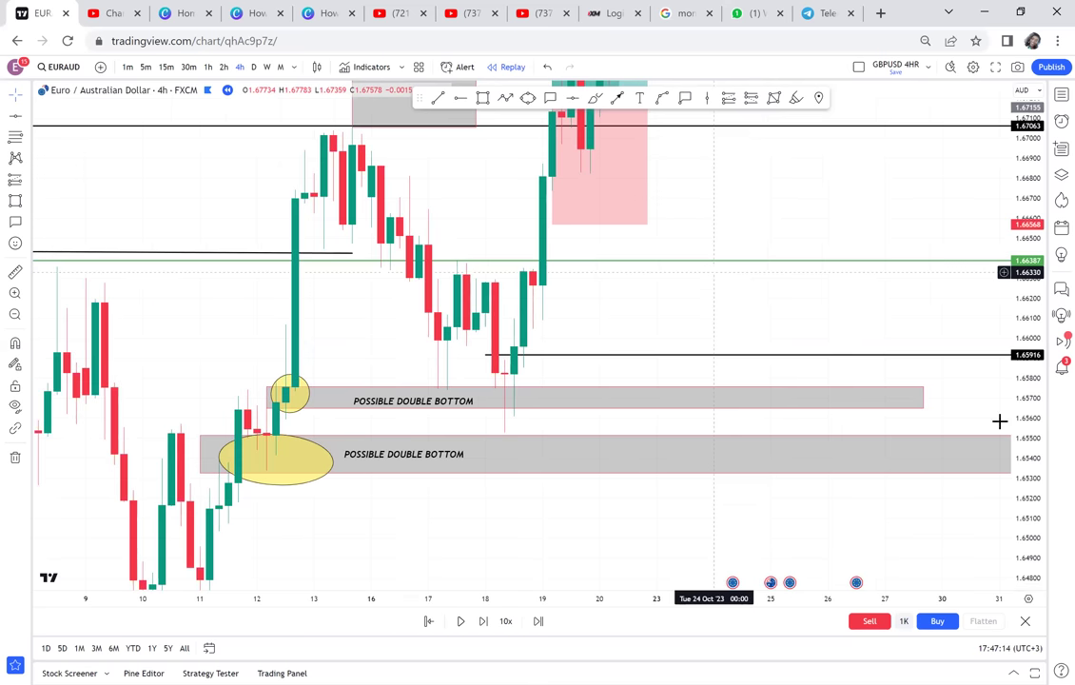
left_click_drag(1010, 423, 1010, 386)
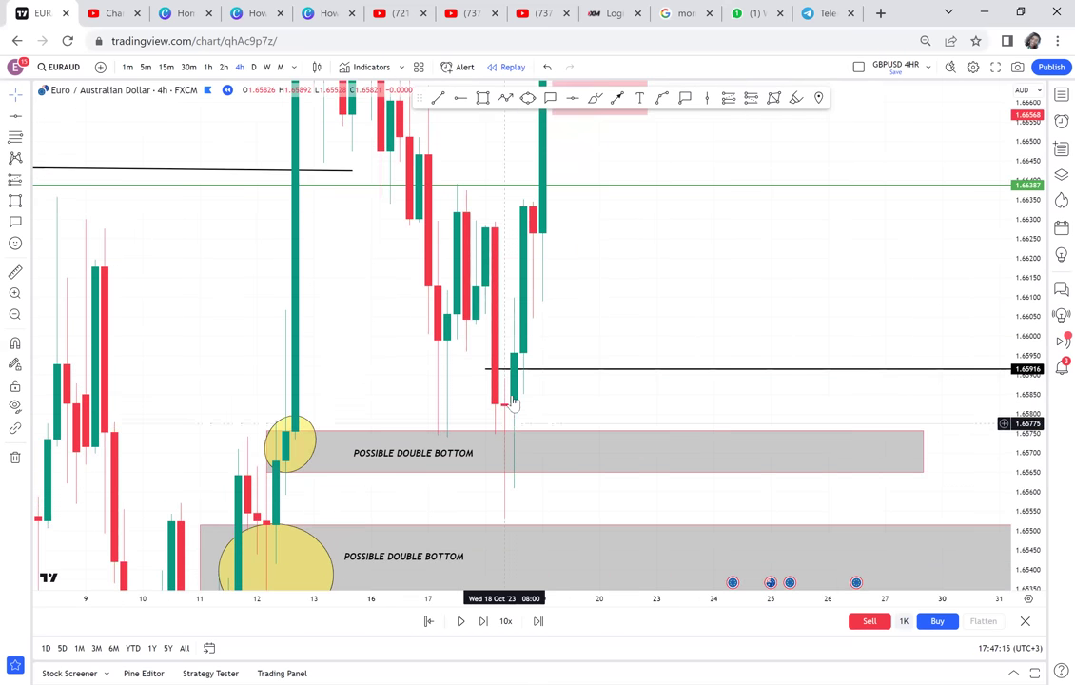